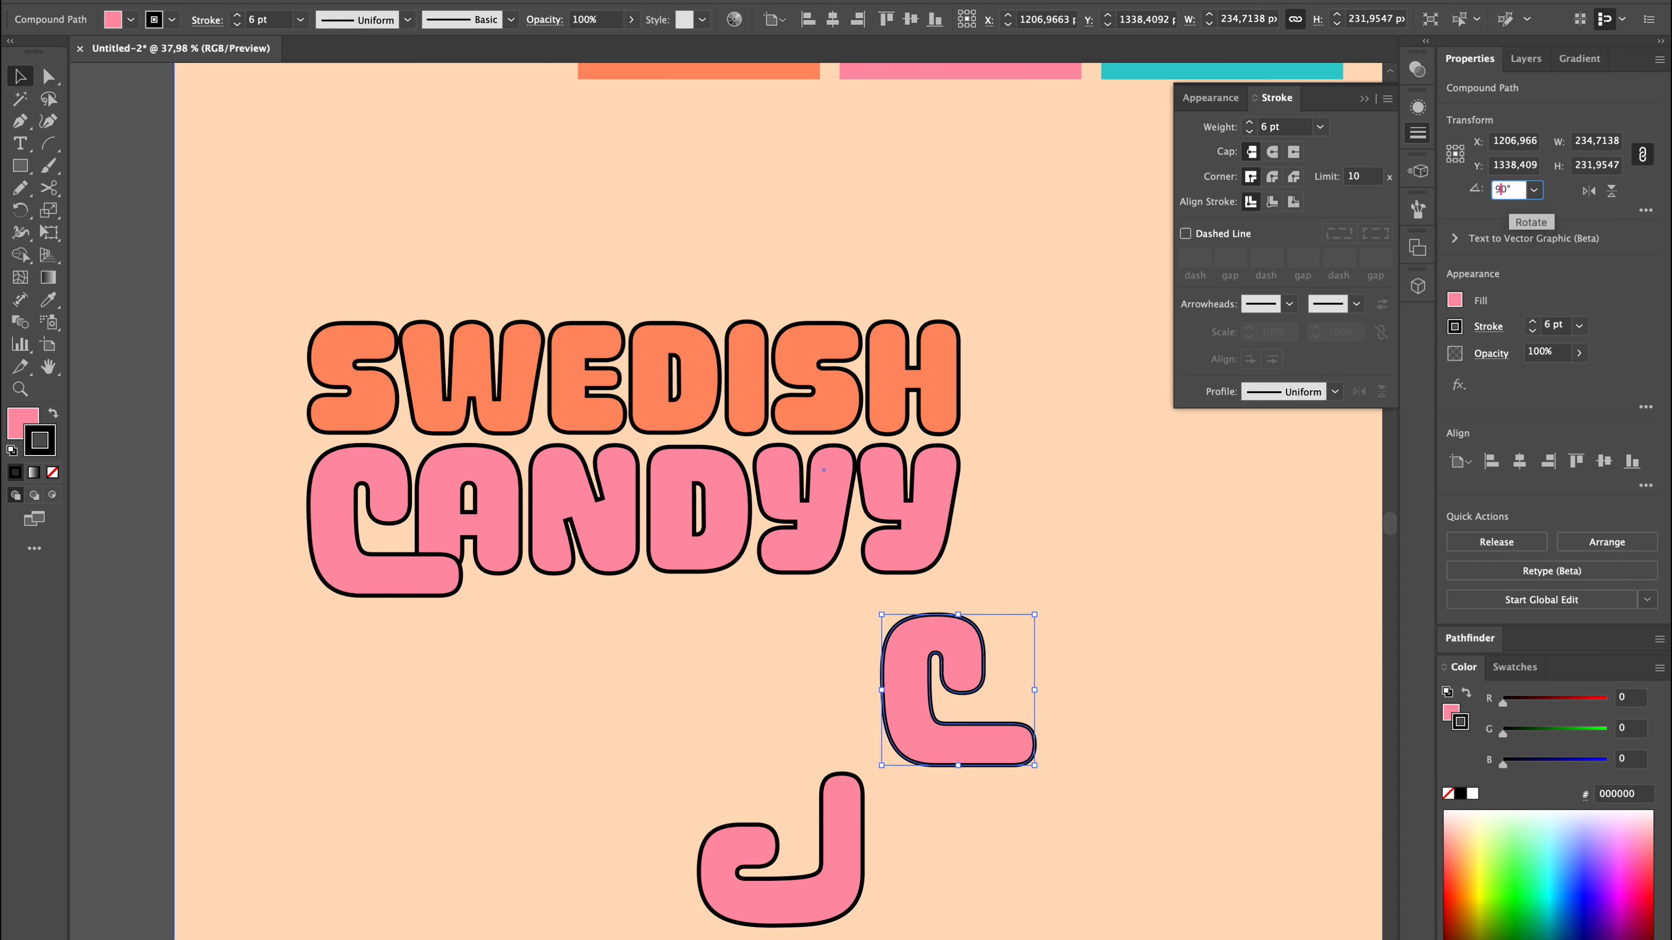
# Reshape the inner curve of the C rotated into a J by adjusting its anchor points.
pyautogui.scroll(5, 952, 765)
pyautogui.press('a')
pyautogui.click(769, 881)
pyautogui.moveTo(811, 644); pyautogui.dragTo(995, 631)
pyautogui.scroll(-5, 714, 692)
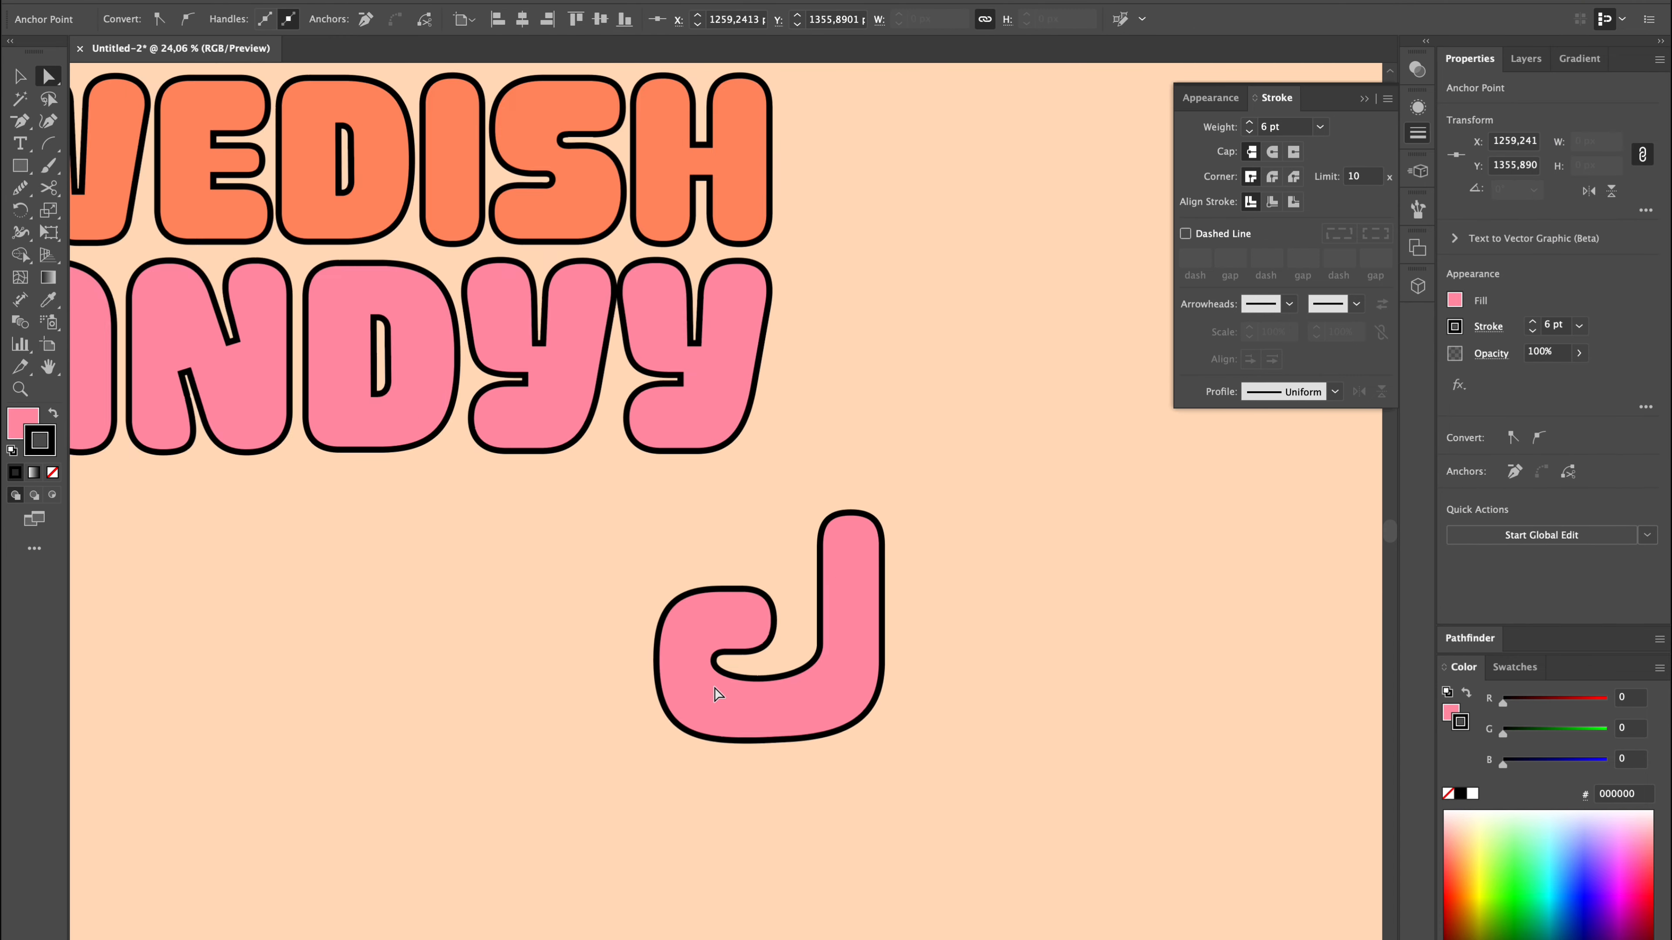
pyautogui.scroll(5, 806, 642)
pyautogui.moveTo(717, 642); pyautogui.dragTo(806, 642)
pyautogui.click(1118, 760)
pyautogui.hotkey('ctrl', 'z')
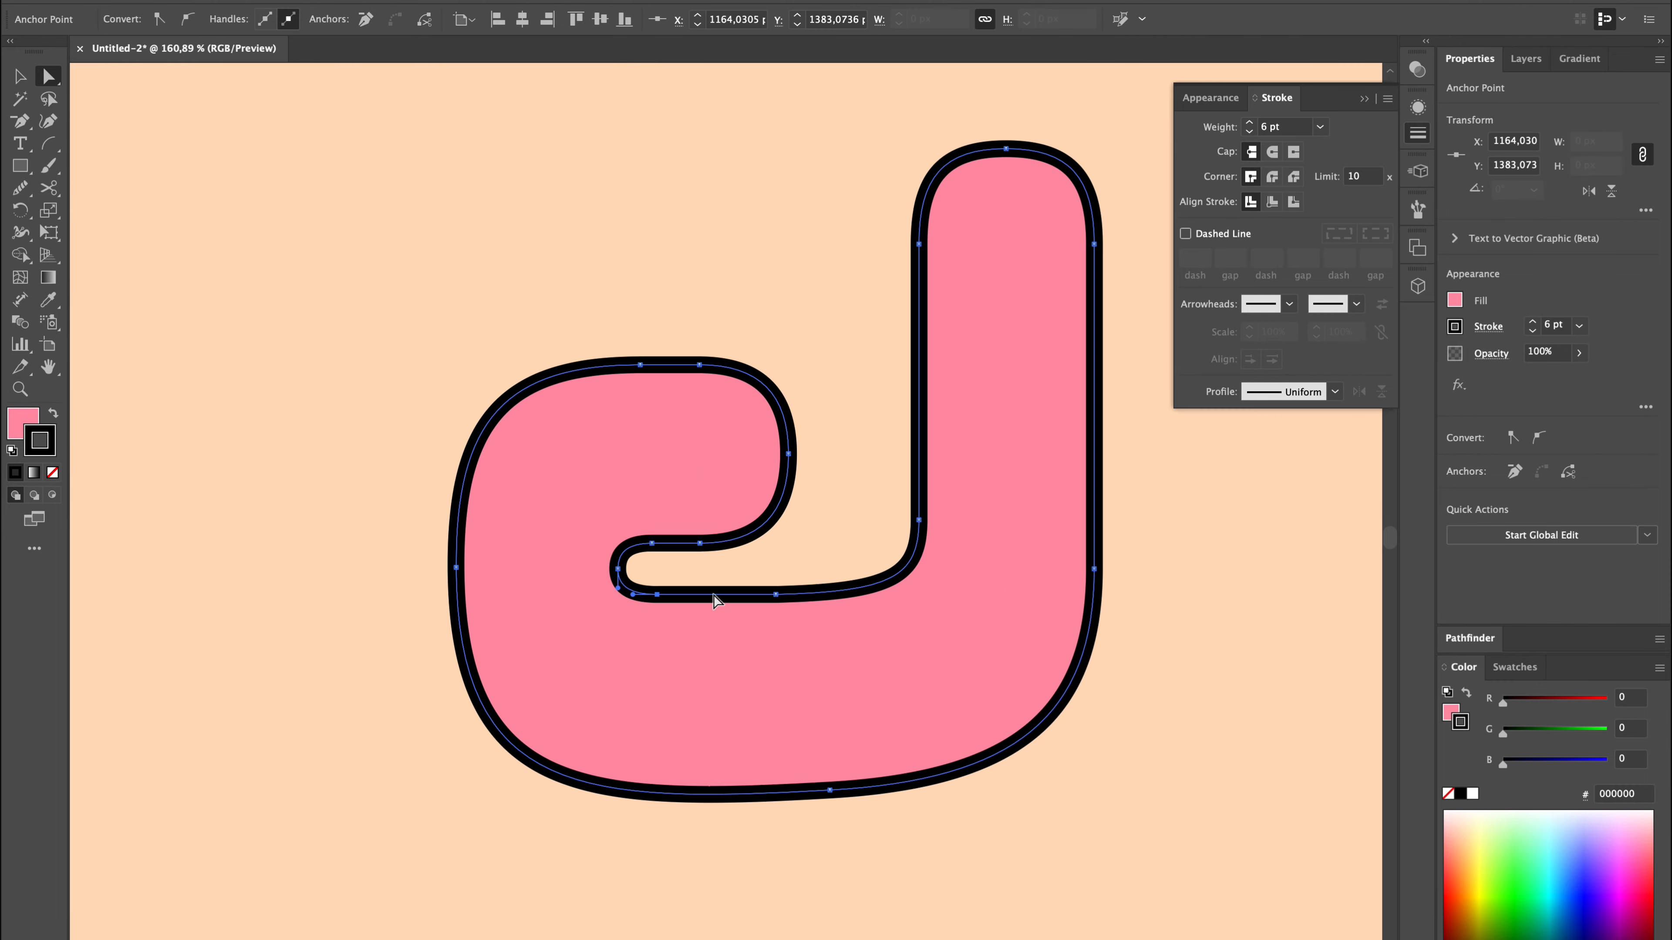
pyautogui.click(1007, 783)
# Duplicate the pink J shape beside the original below the lettering, keeping both at the same height.
pyautogui.scroll(-5, 1118, 784)
pyautogui.scroll(2, 1027, 757)
pyautogui.scroll(-3, 1014, 747)
pyautogui.moveTo(1013, 746); pyautogui.dragTo(952, 728)
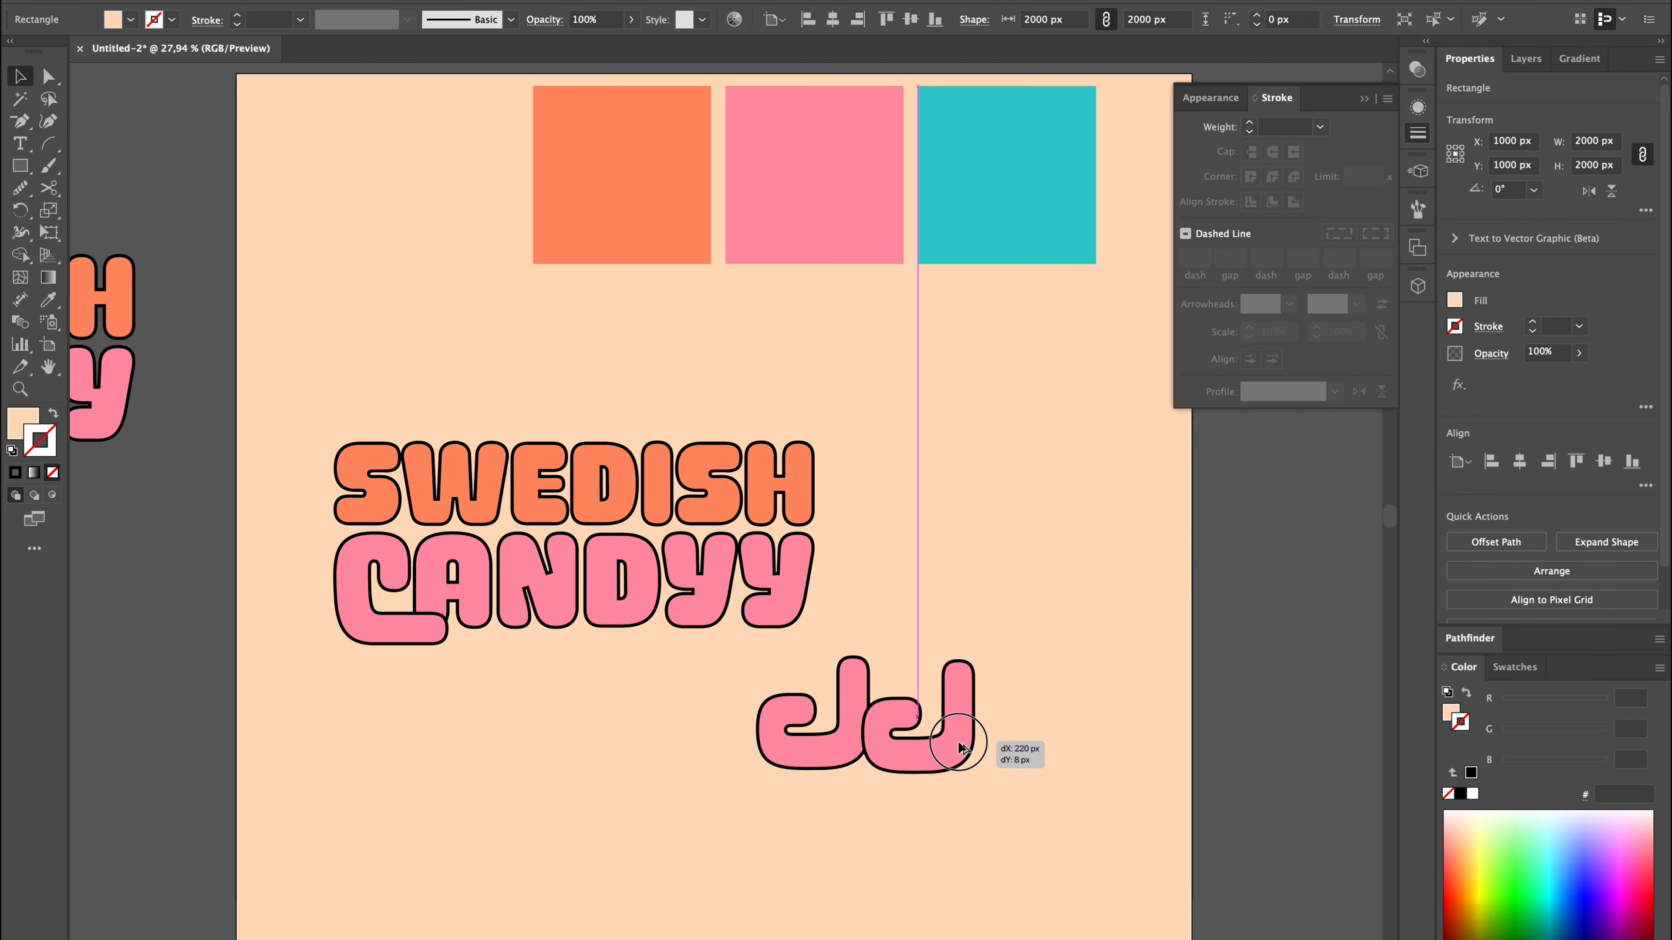
pyautogui.scroll(3, 816, 842)
pyautogui.moveTo(816, 843); pyautogui.dragTo(795, 629)
pyautogui.hotkey('ctrl', 'z')
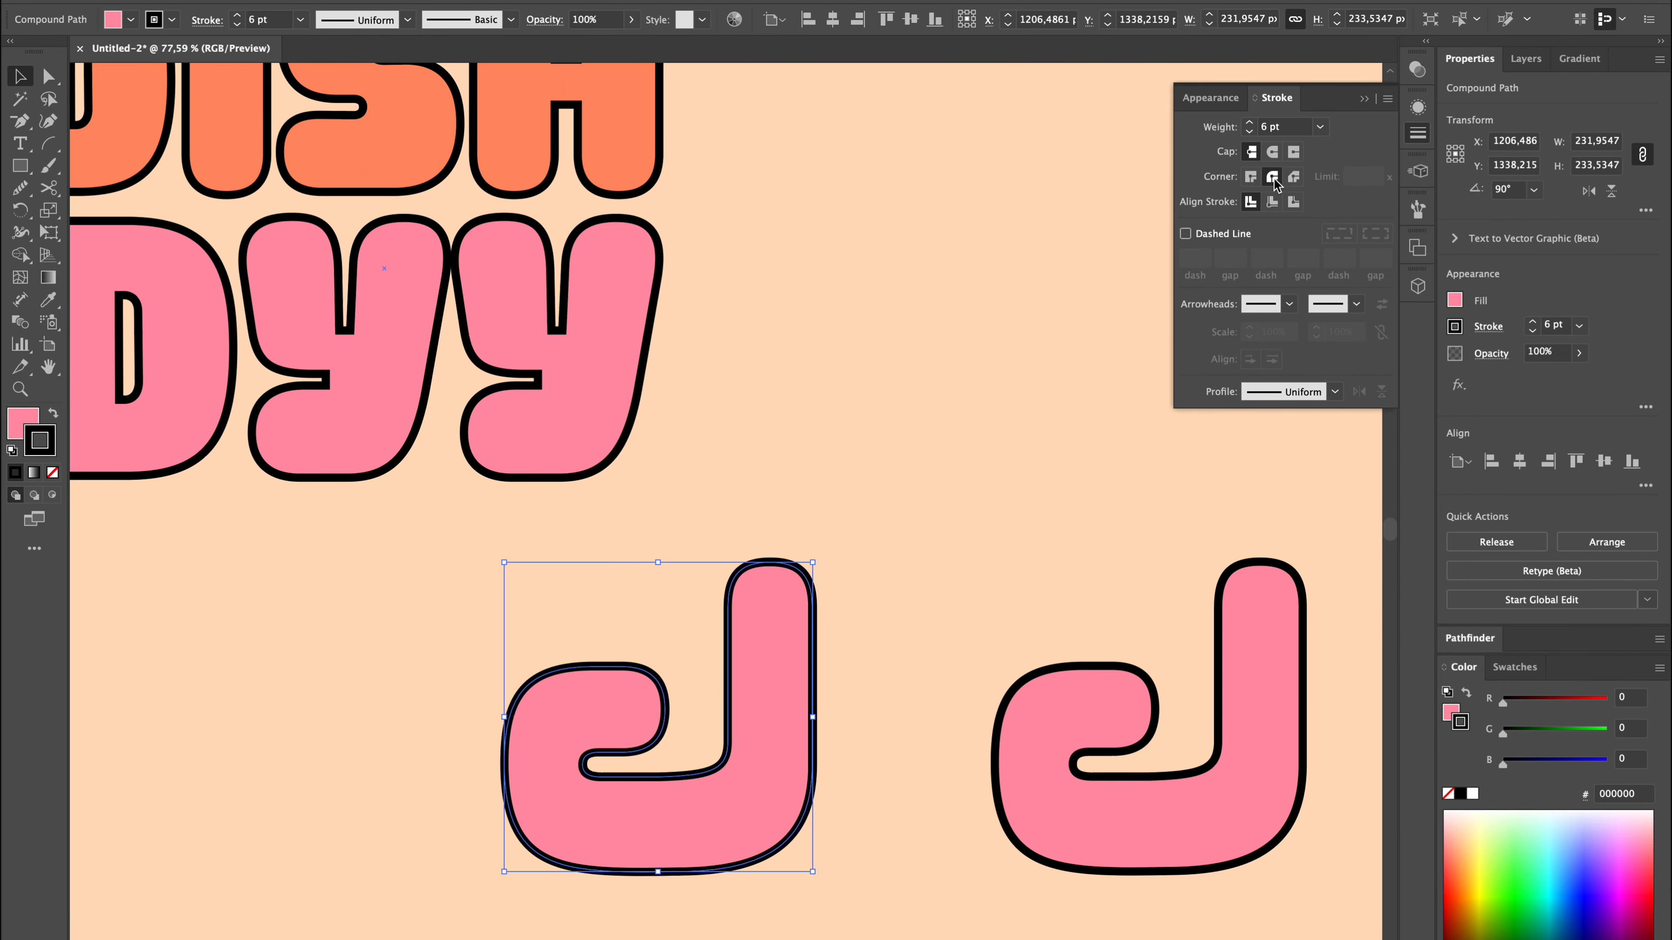
# Give one J an 18 pt outside-aligned stroke with round caps and corners, and convert the stroke to outlines.
pyautogui.click(1272, 176)
pyautogui.click(1272, 151)
pyautogui.click(1294, 201)
pyautogui.scroll(12, 1554, 325)
pyautogui.click(242, 3)
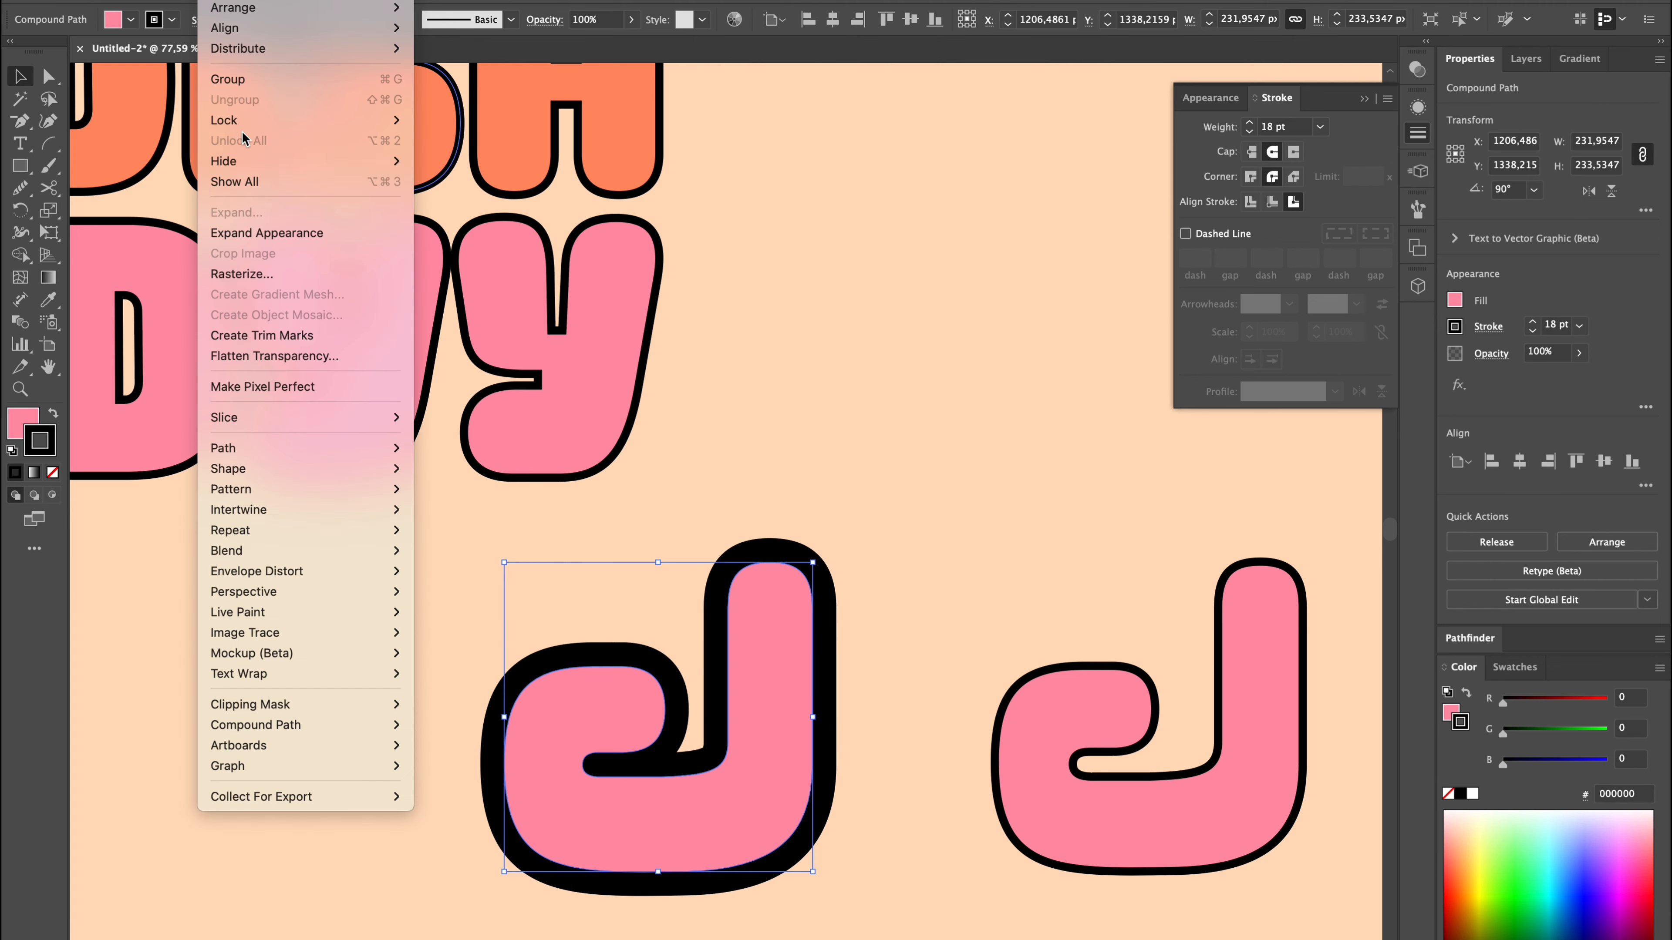
pyautogui.moveTo(224, 448)
pyautogui.click(437, 498)
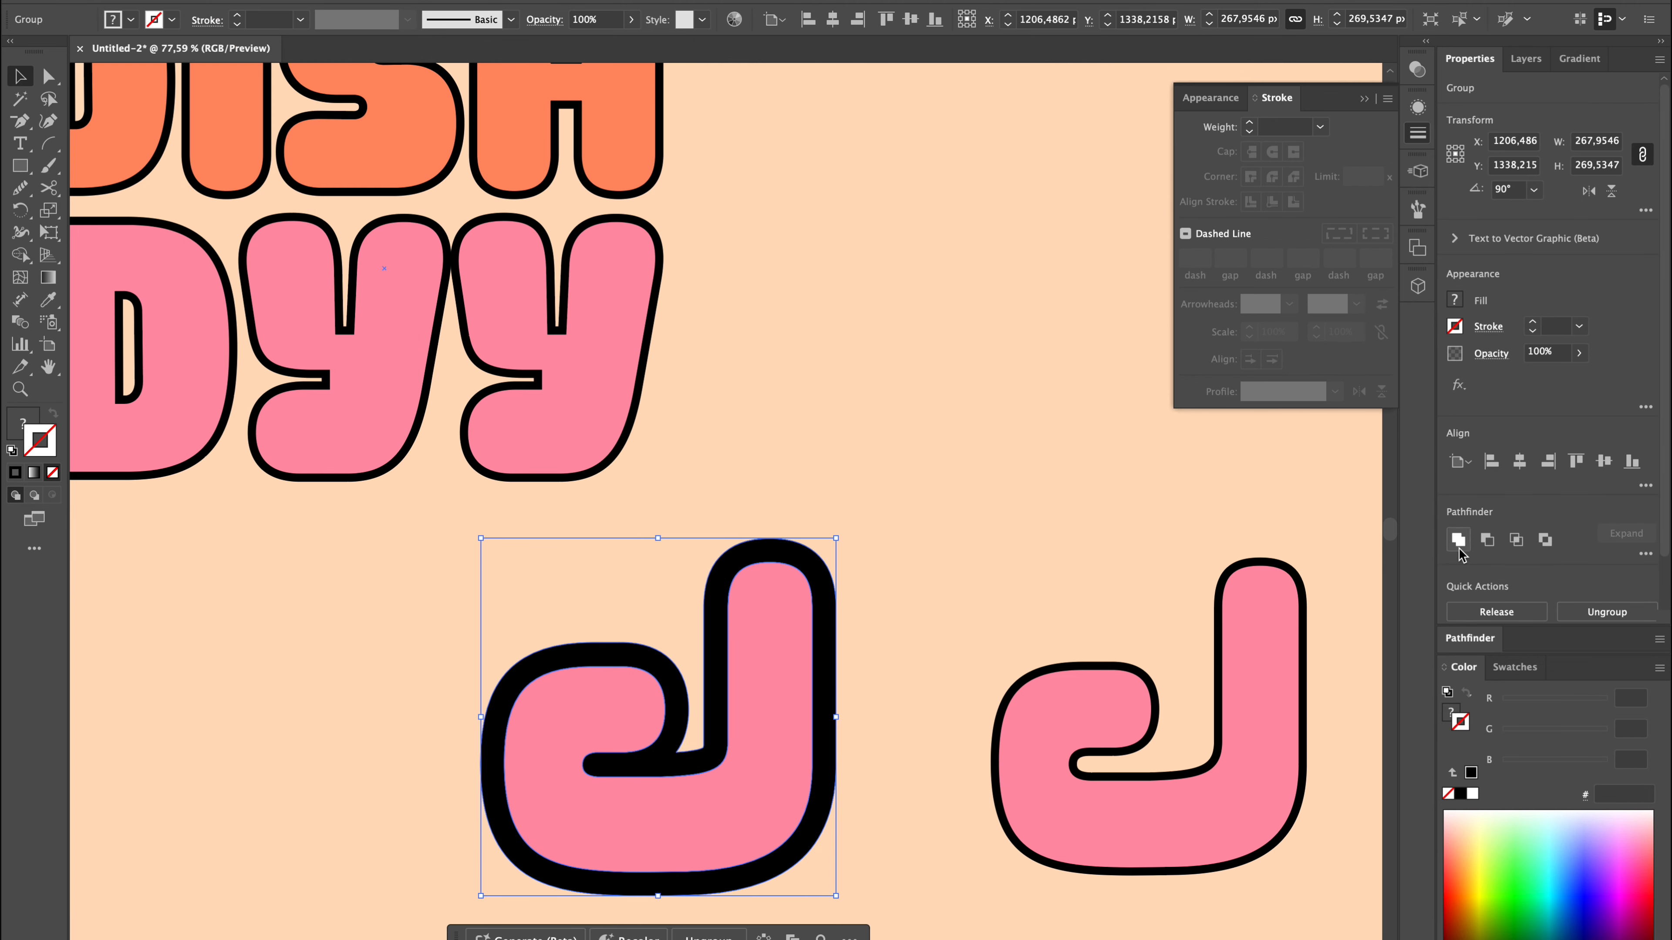
# Merge the outlined stroke into one solid silhouette around the J and remove its fill.
pyautogui.click(1458, 541)
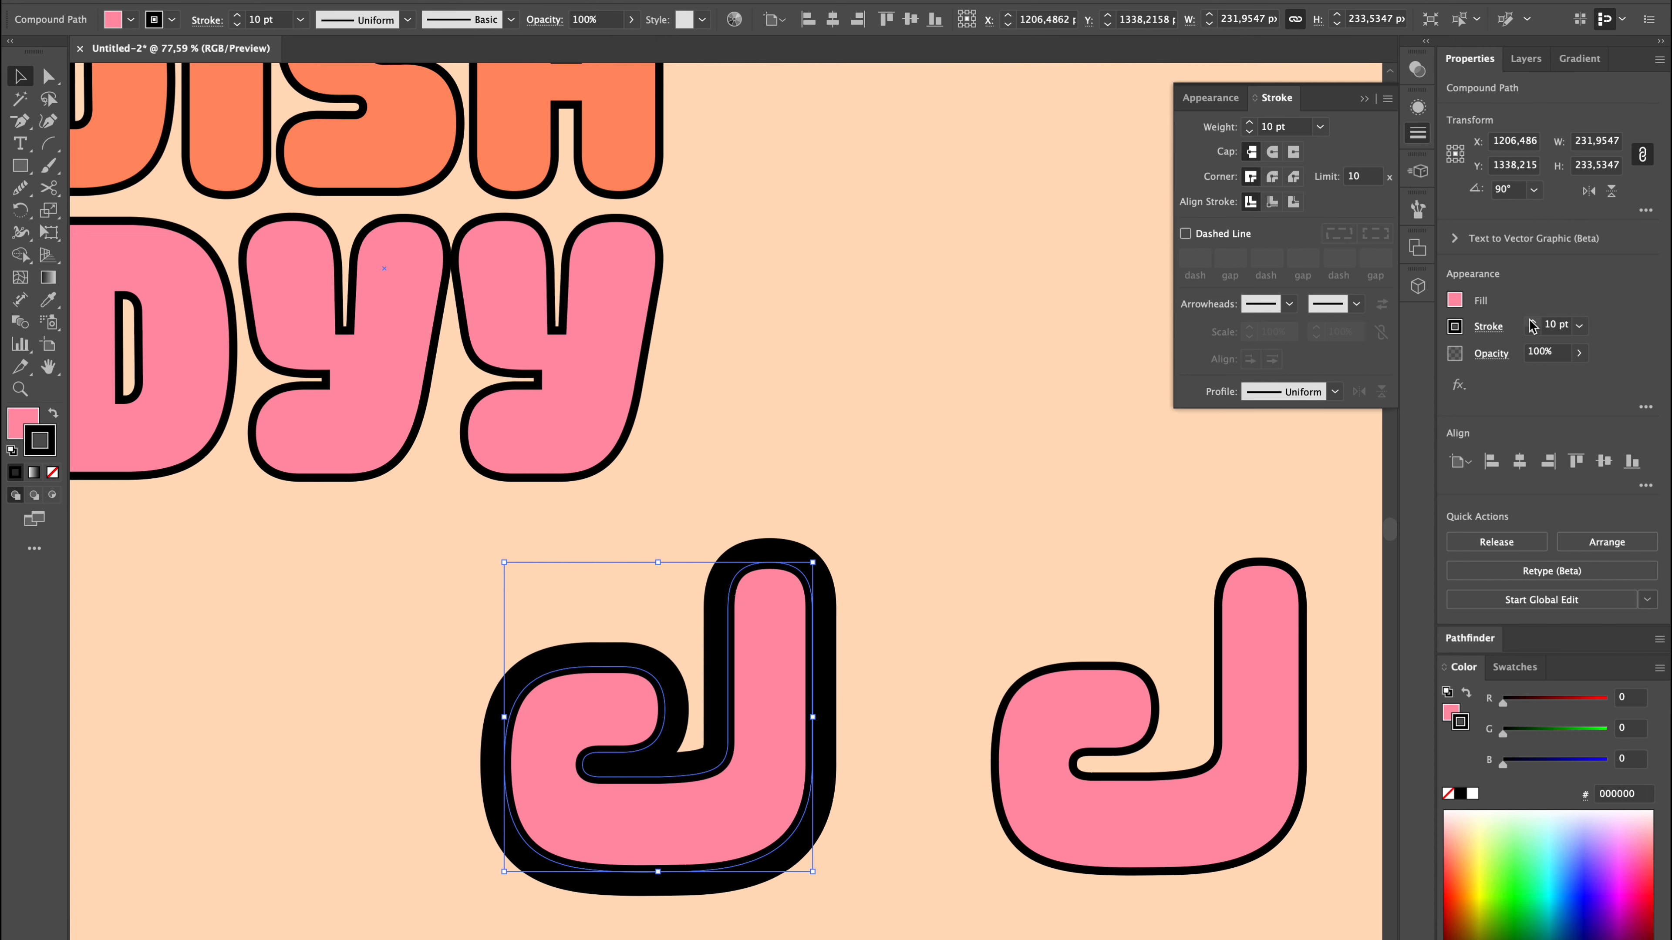
pyautogui.click(224, 1)
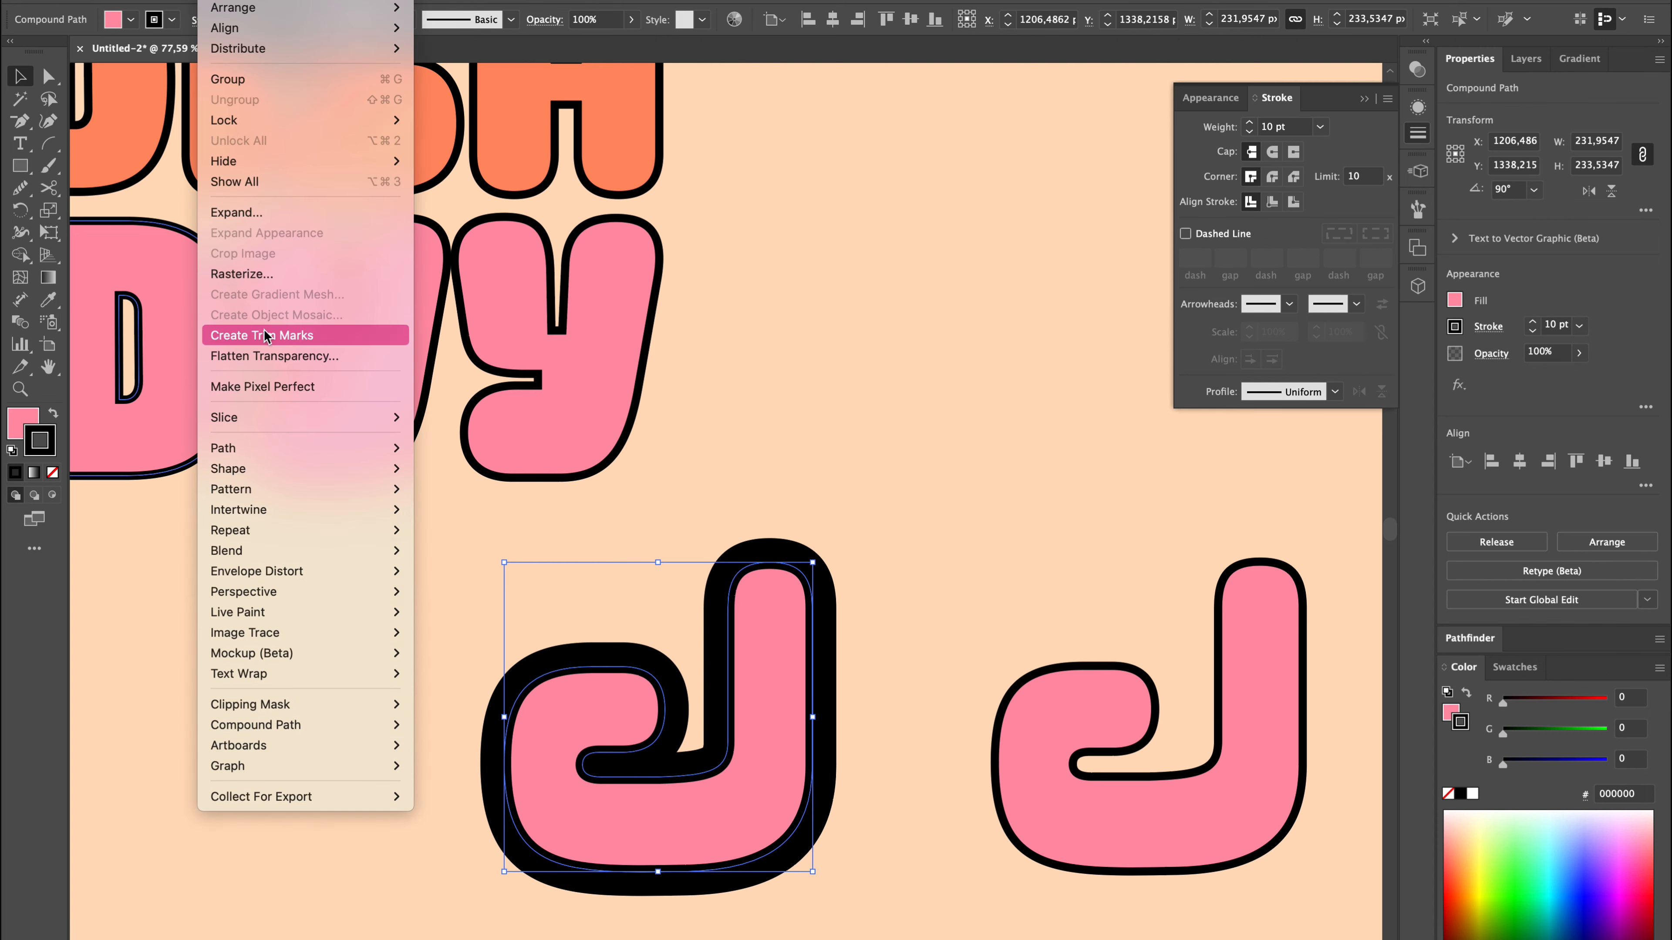
pyautogui.moveTo(290, 442)
pyautogui.click(480, 505)
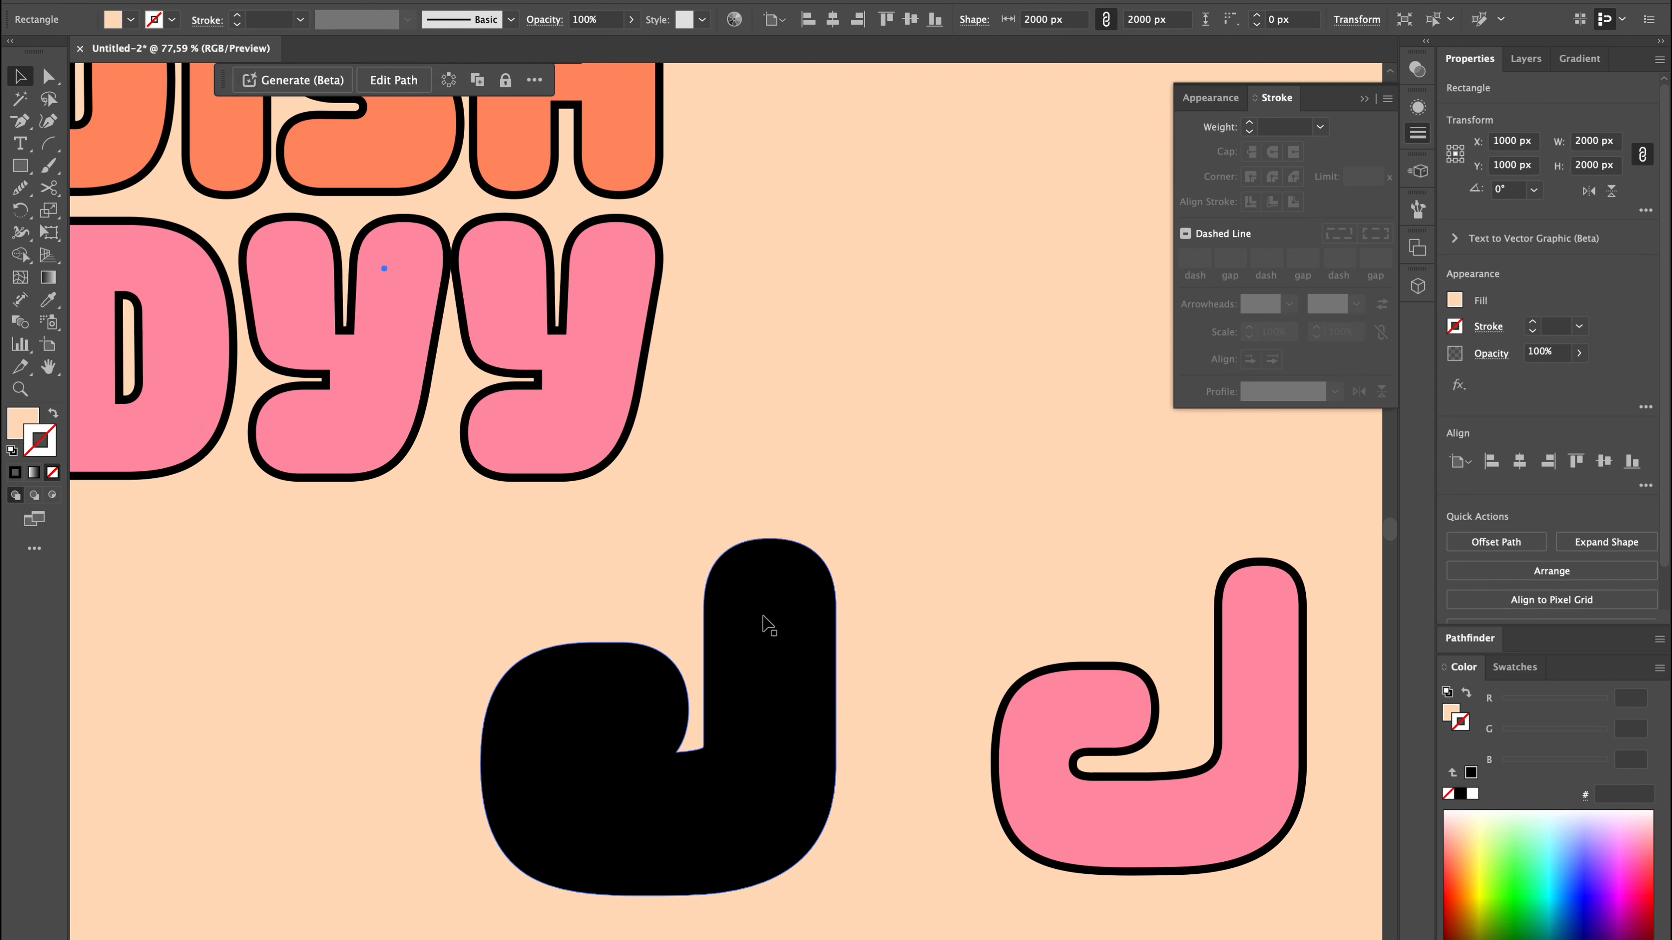
pyautogui.click(53, 472)
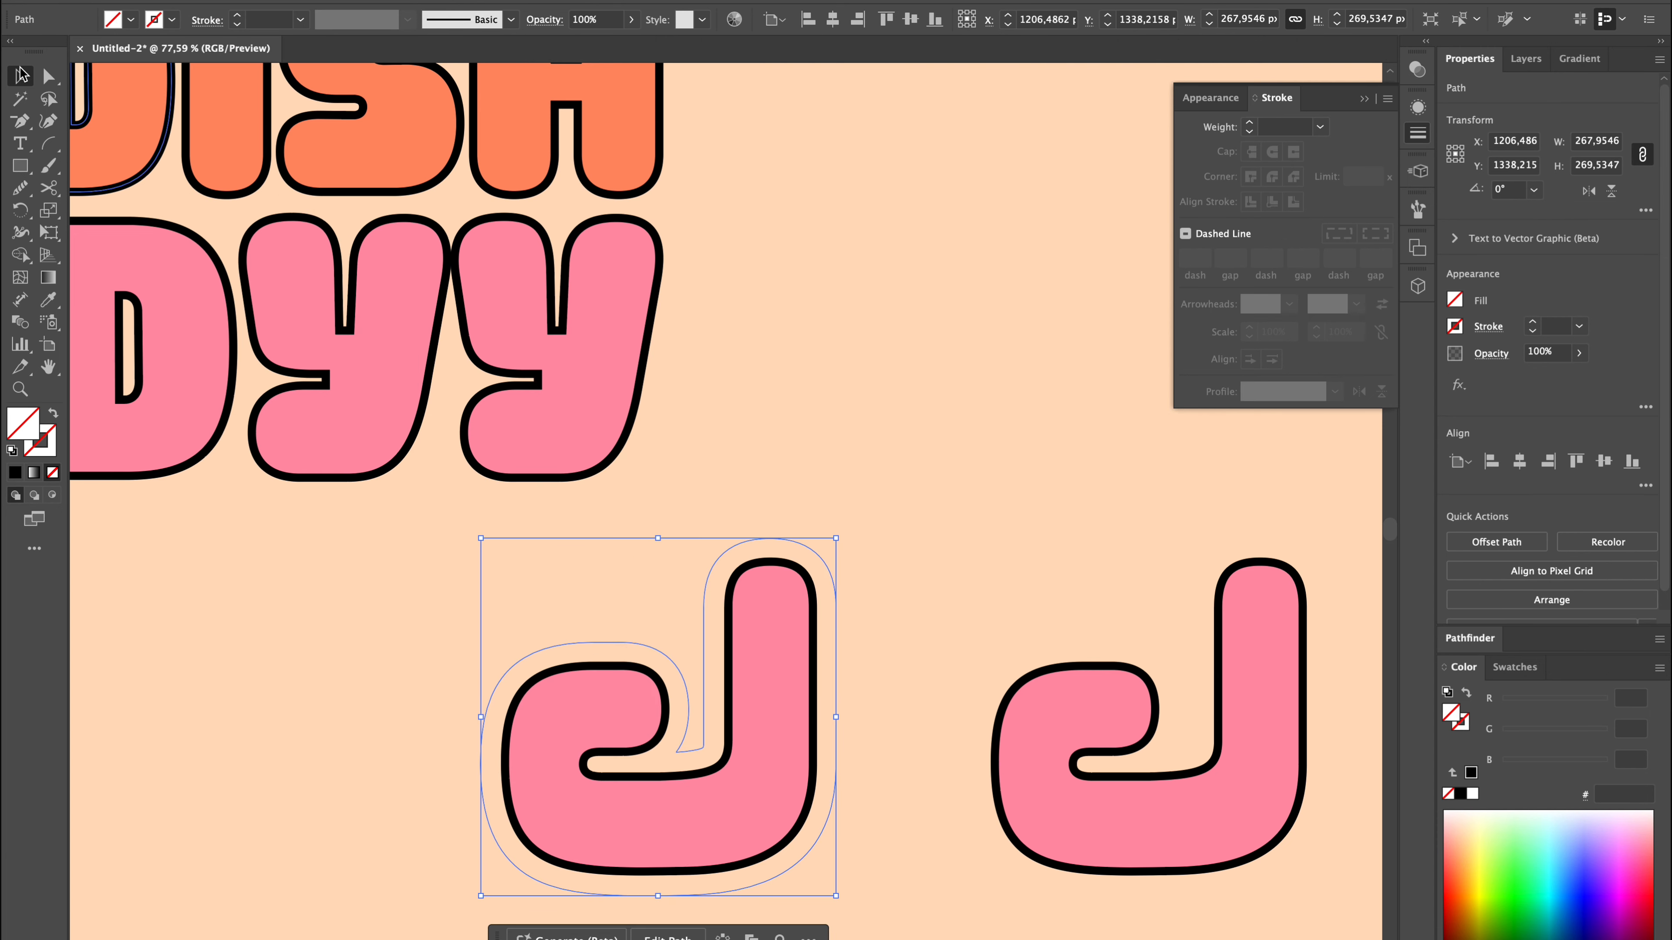
# Draw a rectangle about 310 px wide covering the silhouette below the tip of the J's upright.
pyautogui.click(21, 168)
pyautogui.moveTo(866, 727); pyautogui.dragTo(867, 825)
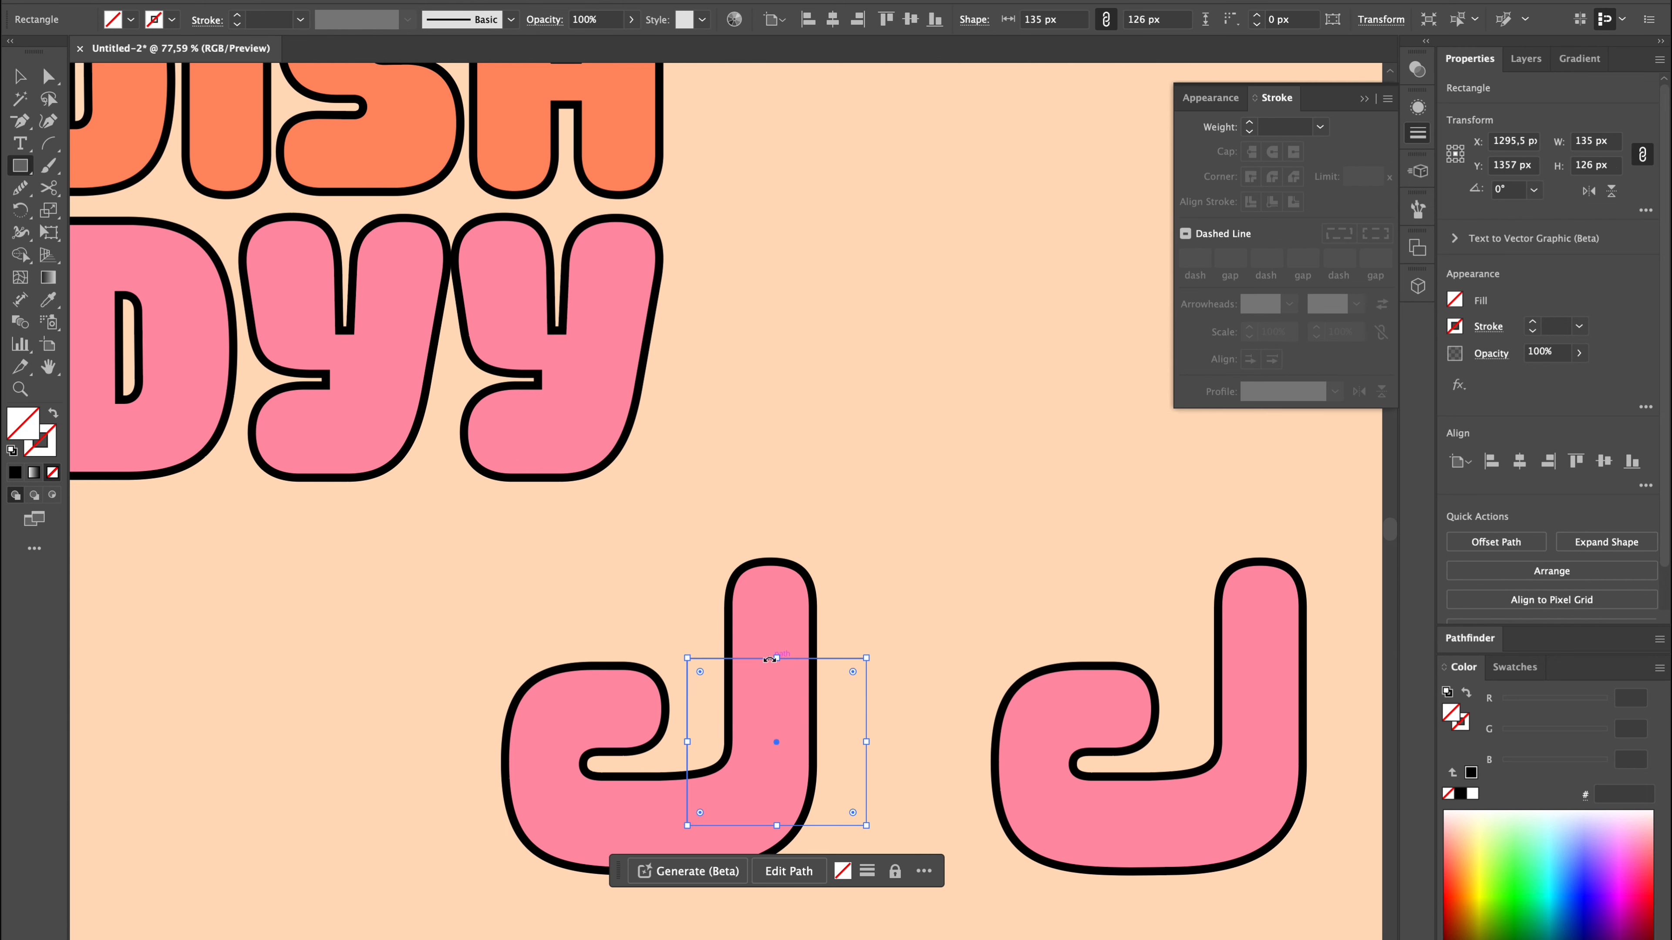
pyautogui.moveTo(687, 741); pyautogui.dragTo(454, 742)
pyautogui.moveTo(763, 825); pyautogui.dragTo(764, 907)
pyautogui.press('v')
# Subtract the rectangle from the silhouette and keep only the cap piece around the J's upper end.
pyautogui.keyDown('shift'); pyautogui.click(834, 588); pyautogui.keyUp('shift')
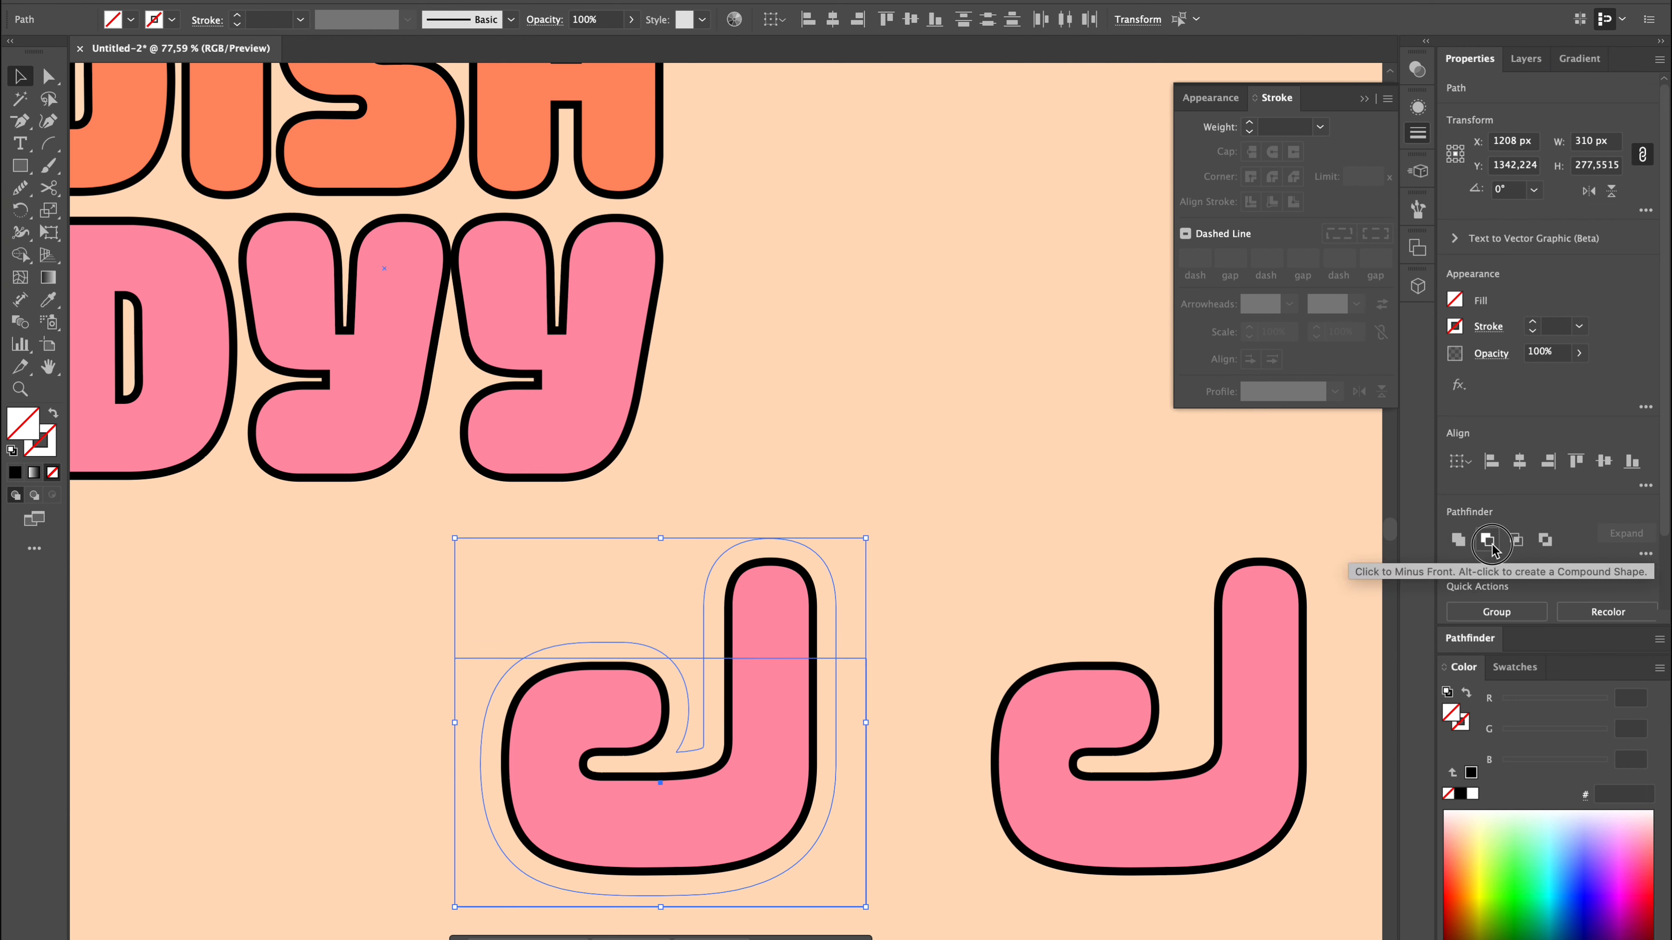
pyautogui.click(1492, 545)
pyautogui.press('shift+super+g')
pyautogui.click(988, 598)
pyautogui.click(657, 657)
pyautogui.click(817, 581)
pyautogui.click(829, 580)
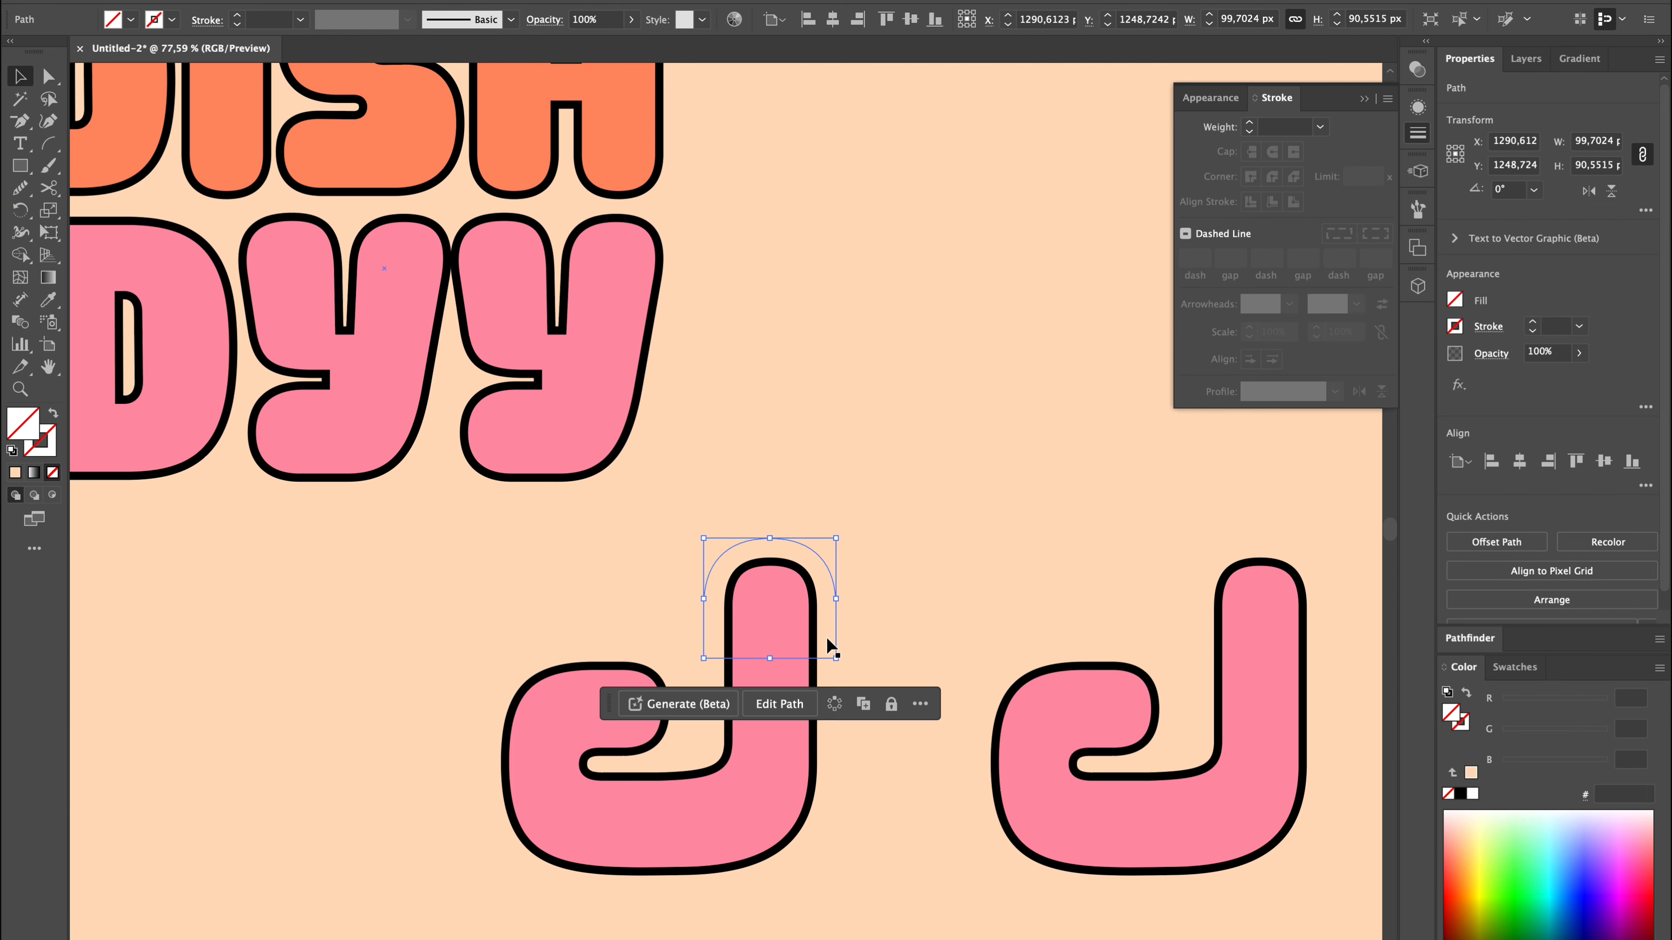
# Round the cap's lower corners and give it the J's pink fill and black 6 pt stroke.
pyautogui.scroll(4, 827, 636)
pyautogui.press('a')
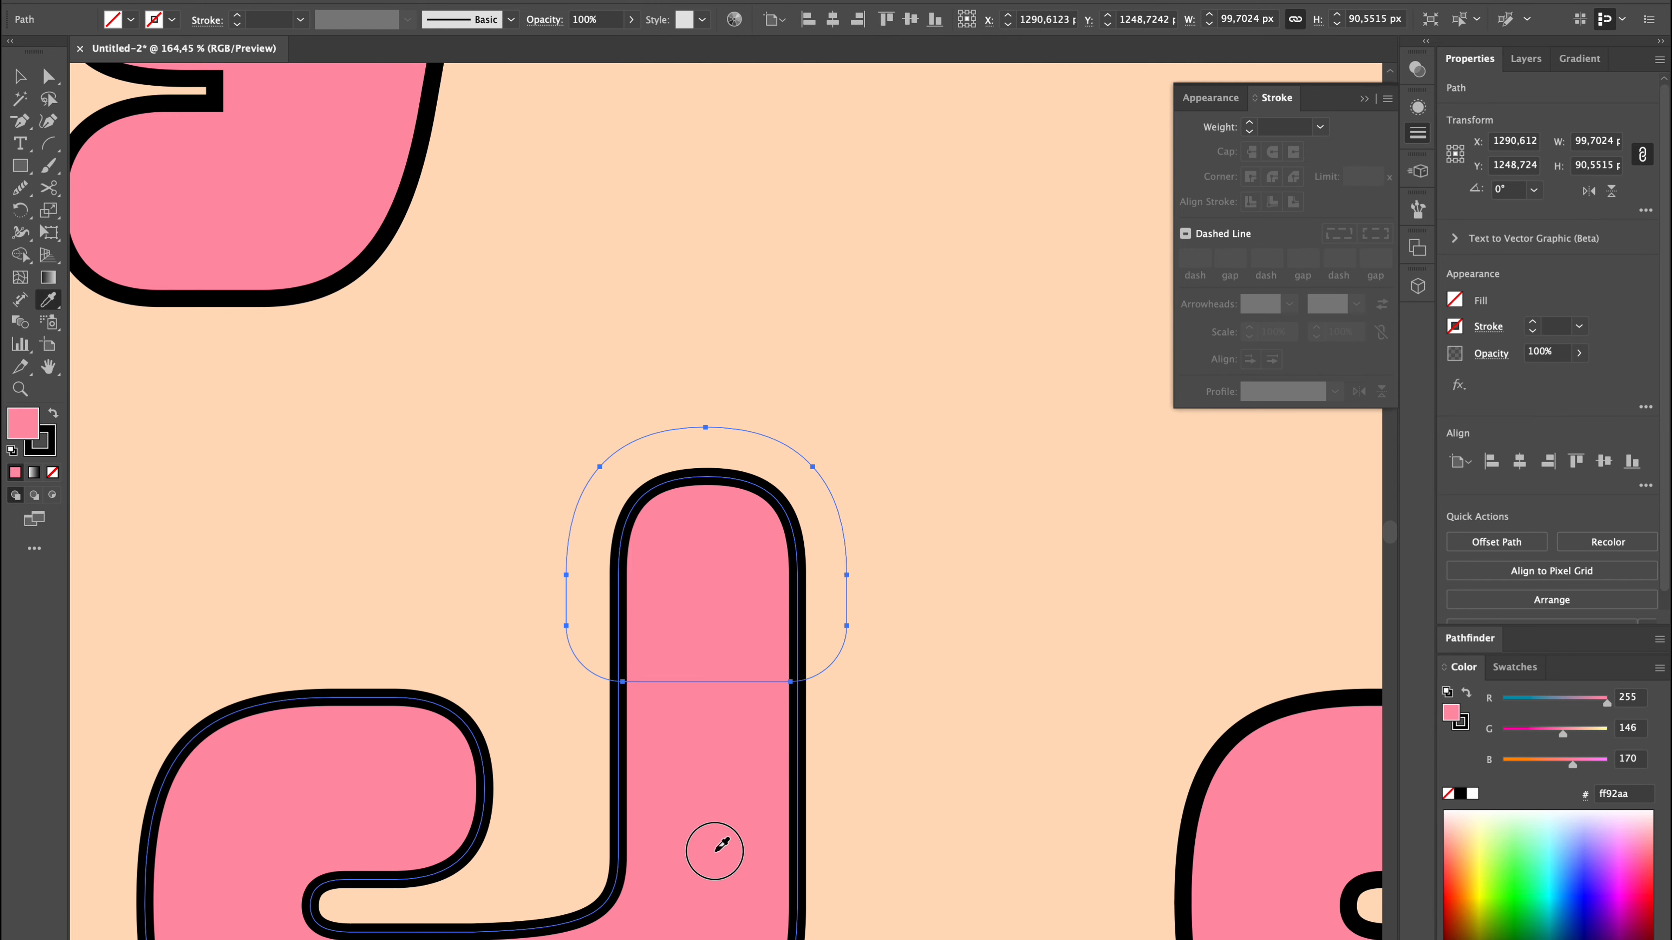
pyautogui.click(717, 850)
pyautogui.scroll(-6, 939, 669)
pyautogui.press('v')
pyautogui.click(924, 675)
pyautogui.click(896, 650)
# Try to position the pink cap on the J's upright, using horizontal centre alignment.
pyautogui.scroll(4, 896, 651)
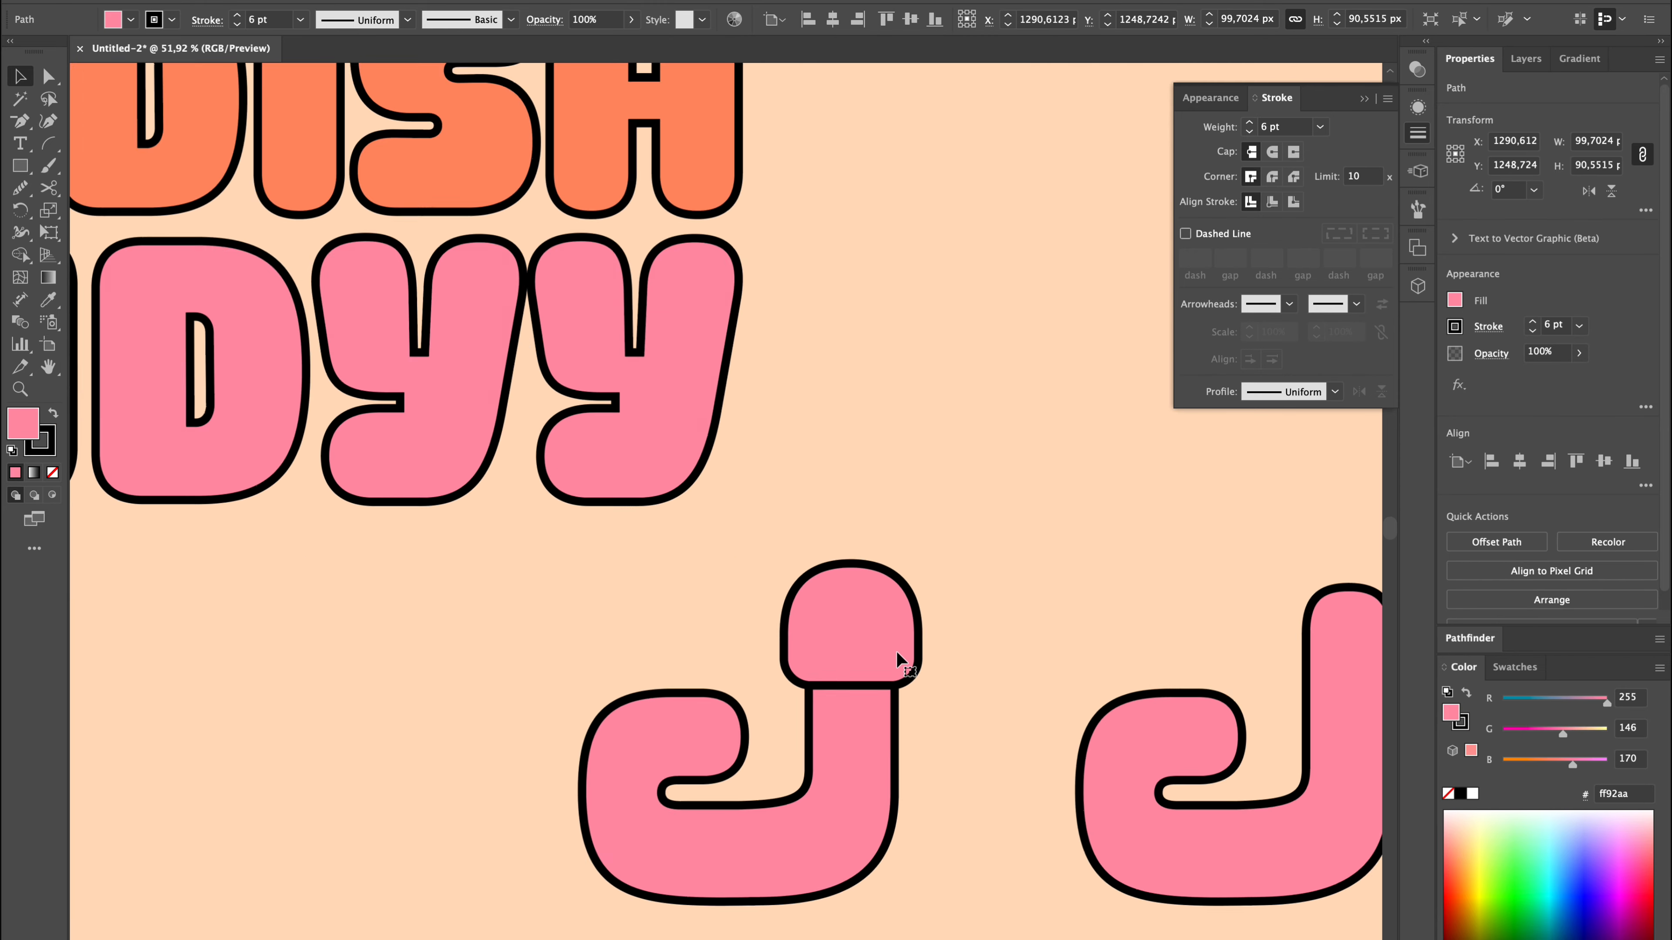
pyautogui.moveTo(932, 606); pyautogui.dragTo(913, 610)
pyautogui.keyDown('shift'); pyautogui.click(849, 757); pyautogui.keyUp('shift')
pyautogui.click(849, 757)
pyautogui.click(1519, 462)
pyautogui.click(980, 592)
pyautogui.moveTo(649, 622); pyautogui.dragTo(828, 617)
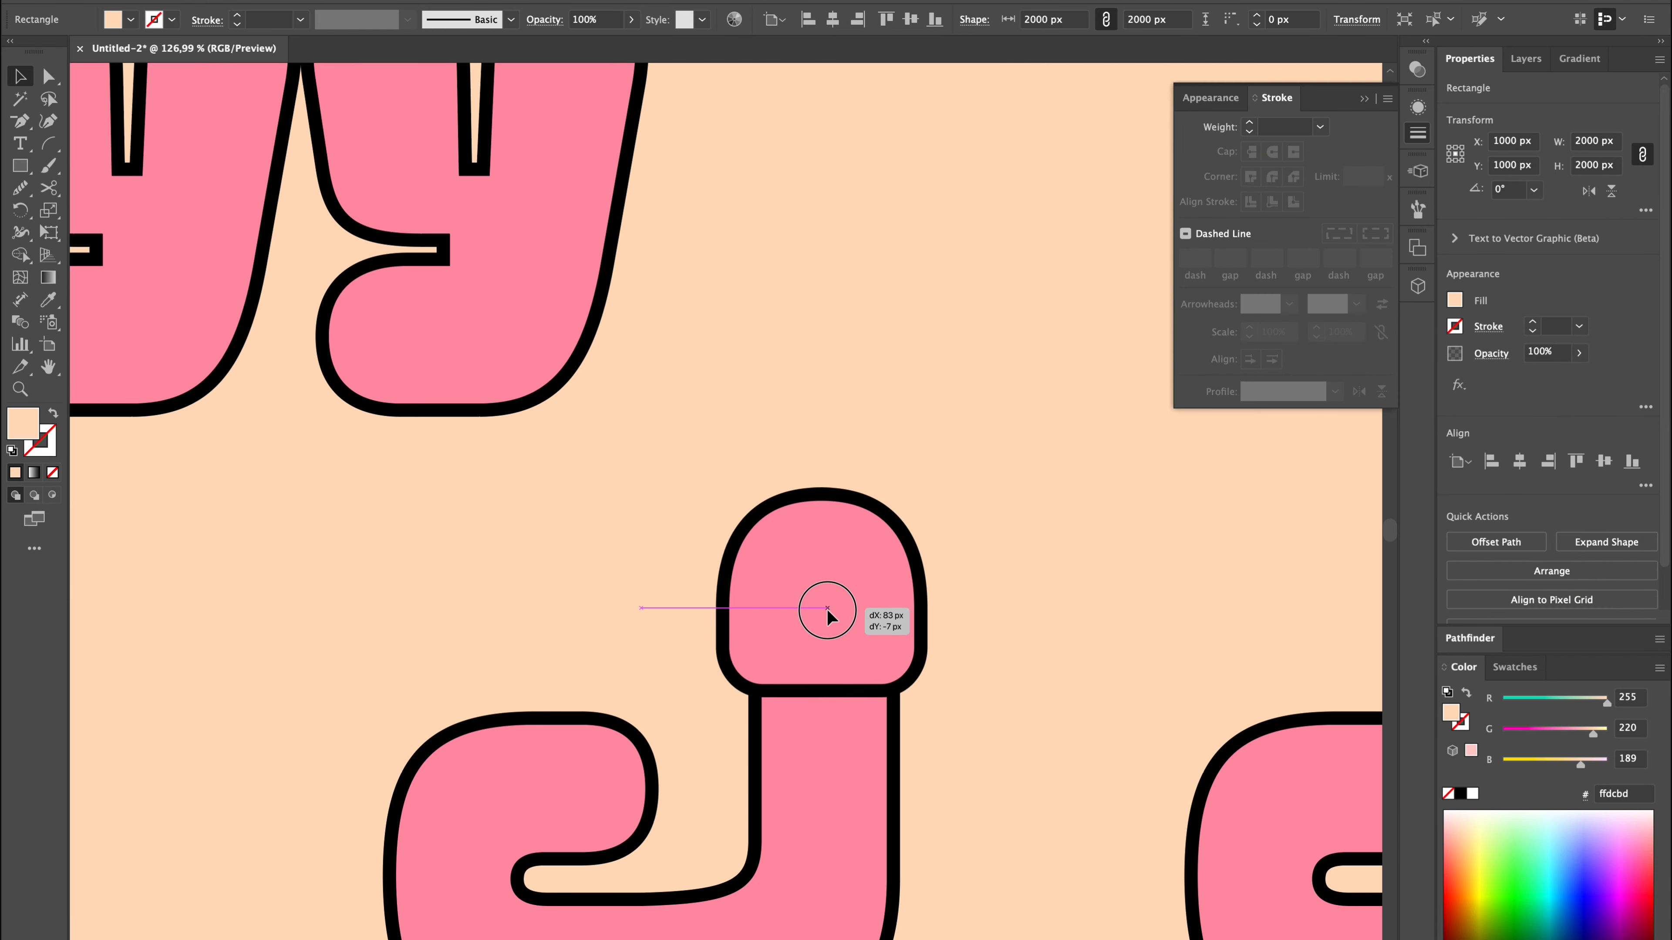
# Draw a pink rectangle with rounded corners as a band across the J's upright.
pyautogui.scroll(-3, 849, 622)
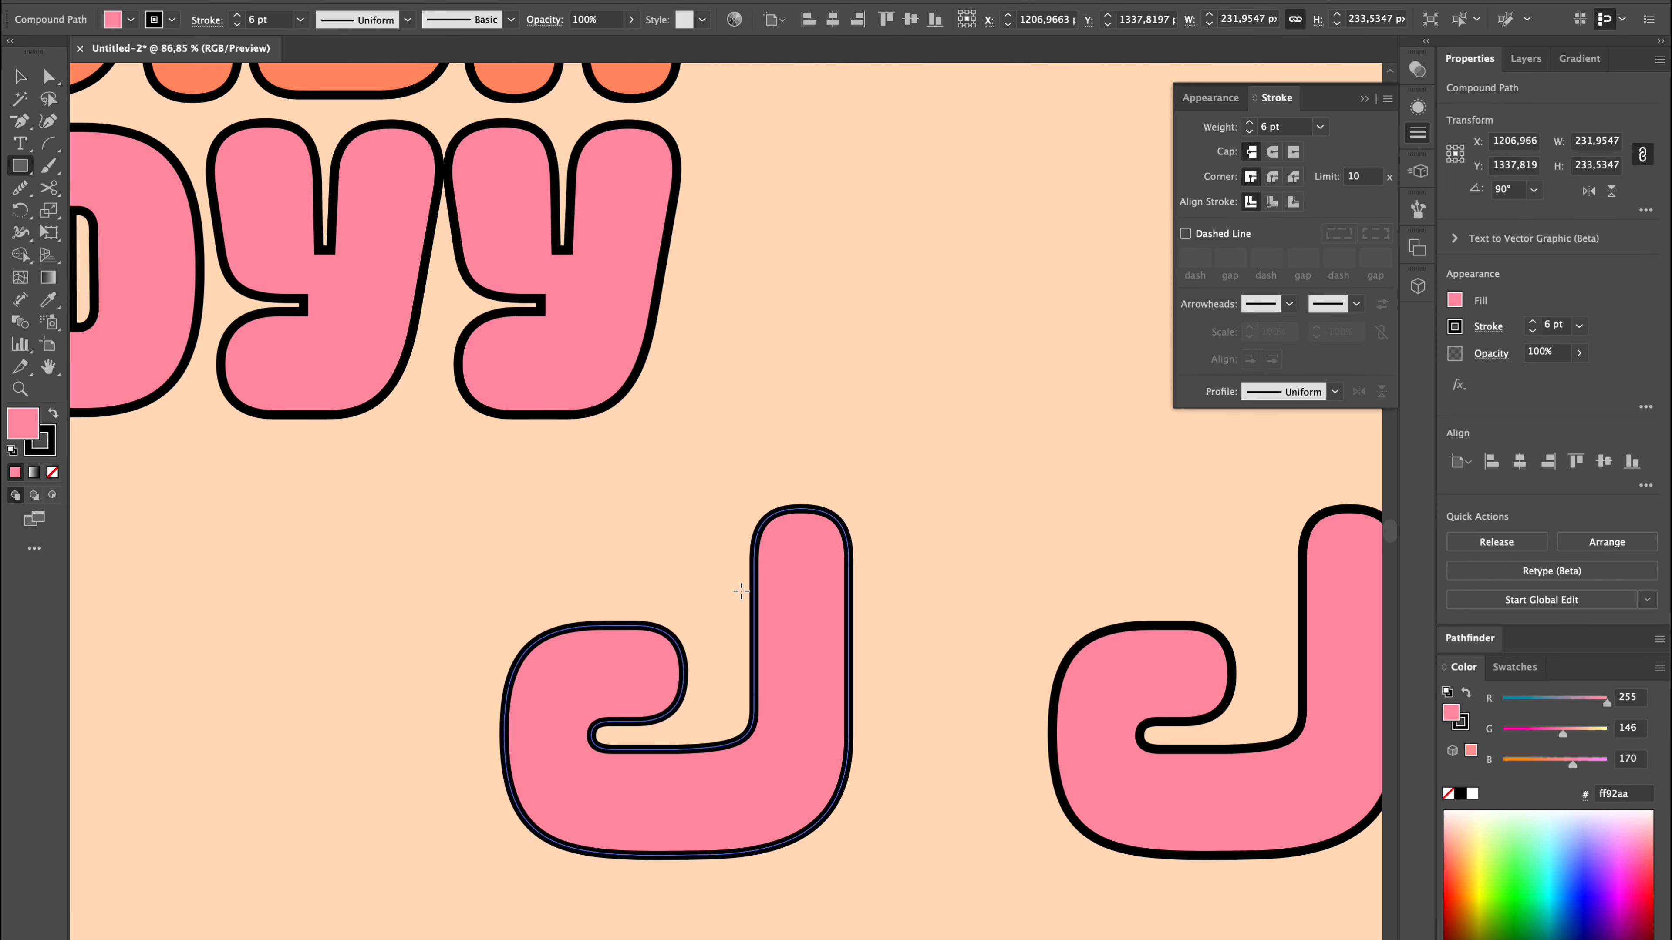
pyautogui.moveTo(871, 677); pyautogui.dragTo(871, 677)
pyautogui.moveTo(858, 630); pyautogui.dragTo(835, 641)
pyautogui.press('v')
pyautogui.click(918, 705)
pyautogui.scroll(-3, 918, 634)
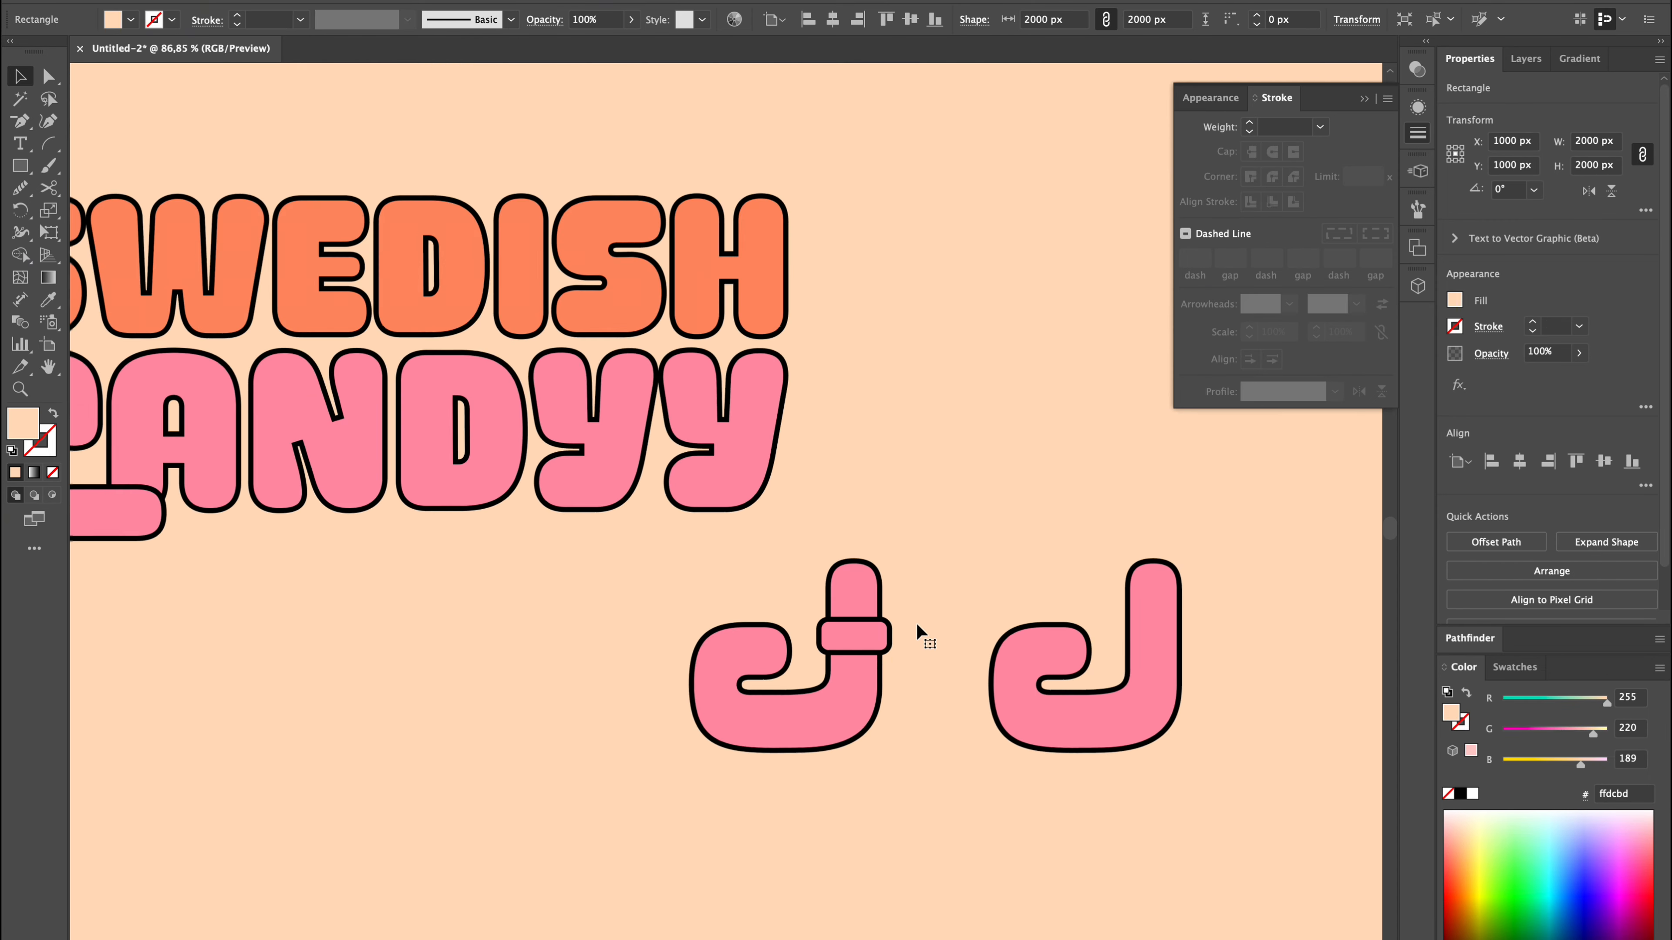
# Place the eyes and smile on the J's head above the band and set the smile's stroke to 6 pt.
pyautogui.scroll(3, 918, 635)
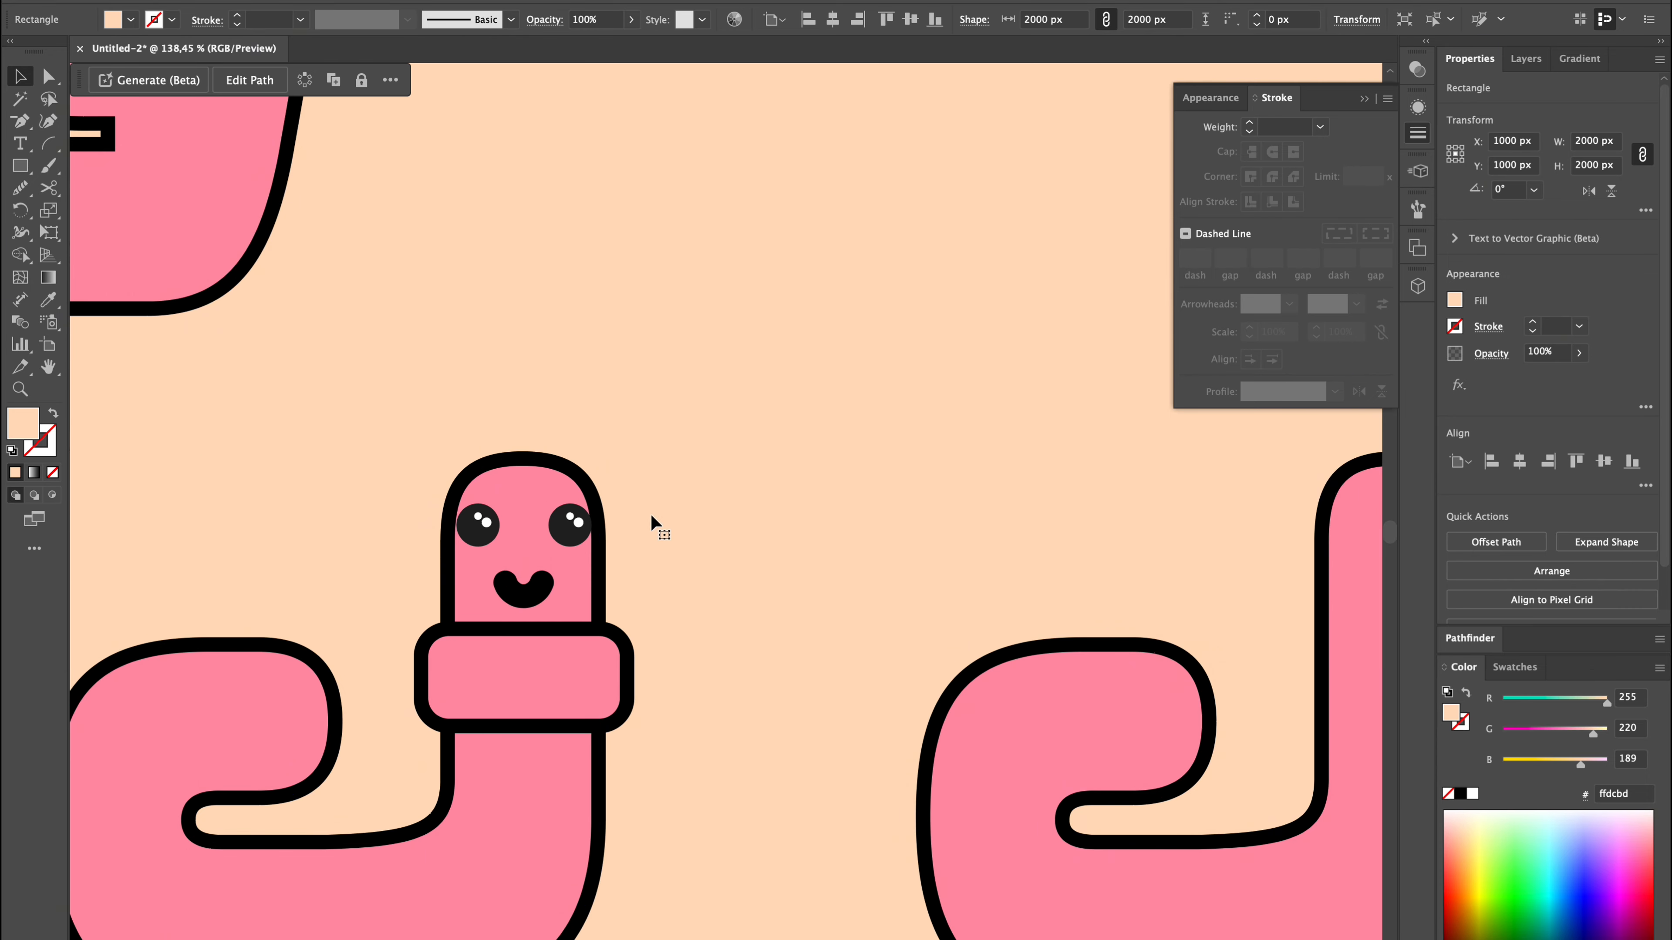
pyautogui.click(525, 596)
pyautogui.click(1532, 331)
pyautogui.click(1532, 331)
pyautogui.click(1532, 330)
pyautogui.click(1532, 331)
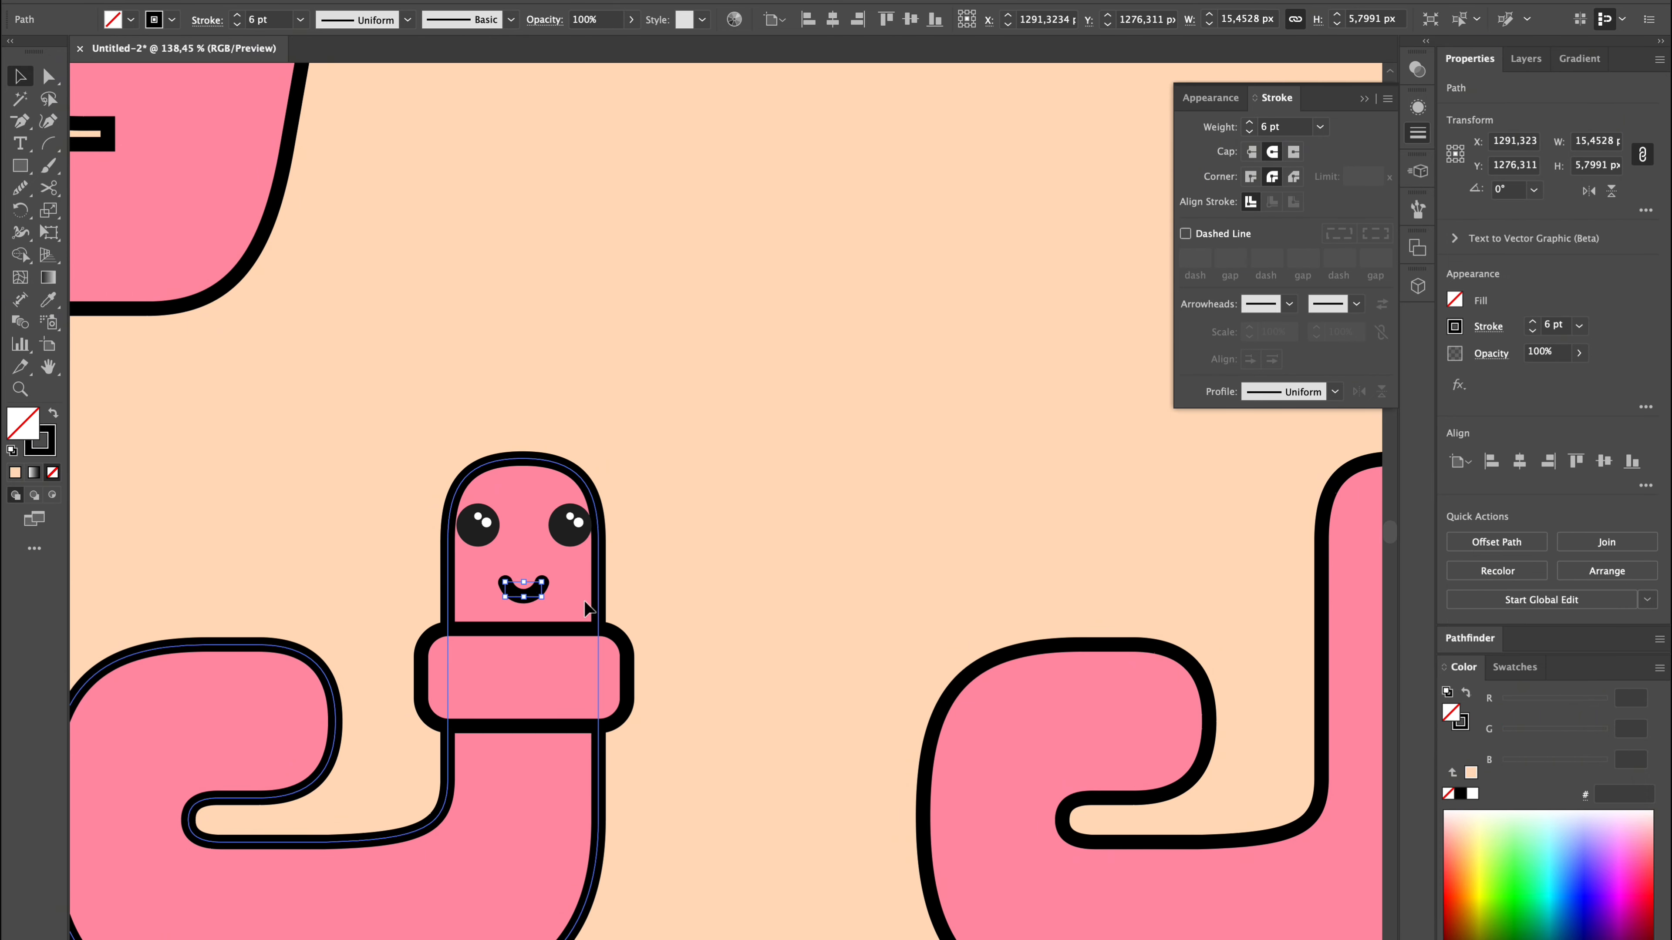
pyautogui.click(648, 583)
# Ungroup the face elements and move the two eyes closer together on the worm's head.
pyautogui.scroll(4, 516, 565)
pyautogui.click(476, 513)
pyautogui.press('super+shift+g')
pyautogui.click(764, 479)
pyautogui.moveTo(610, 528); pyautogui.dragTo(583, 528)
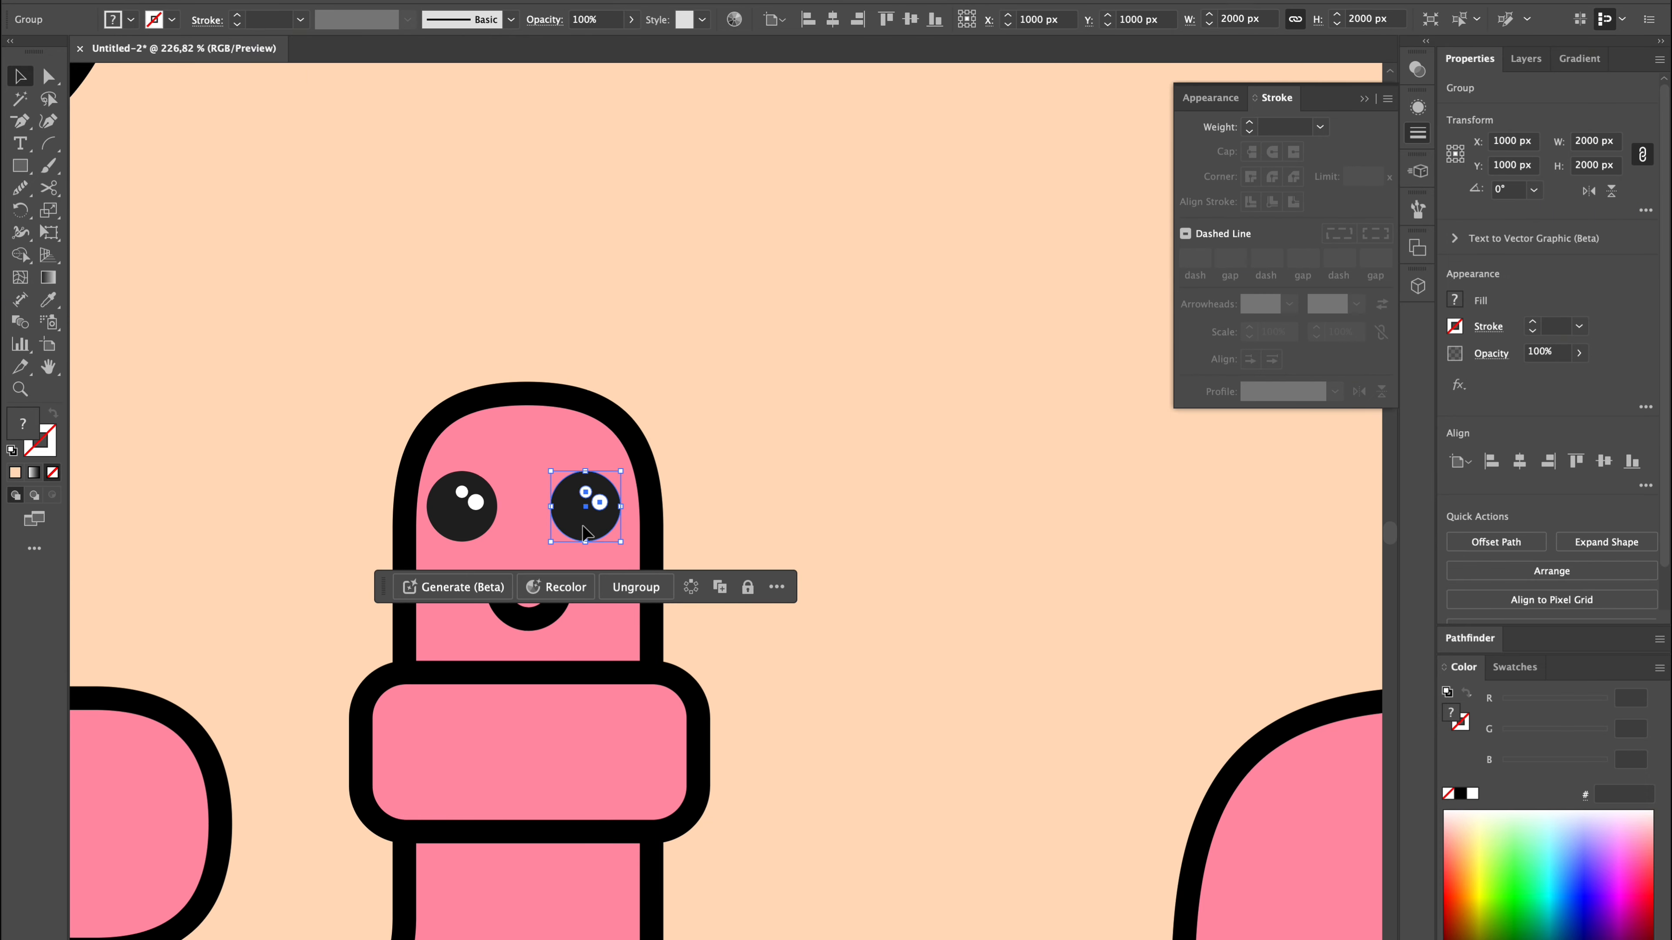
pyautogui.moveTo(463, 528); pyautogui.dragTo(471, 528)
pyautogui.moveTo(463, 528); pyautogui.dragTo(471, 533)
pyautogui.click(857, 455)
pyautogui.scroll(-4, 857, 455)
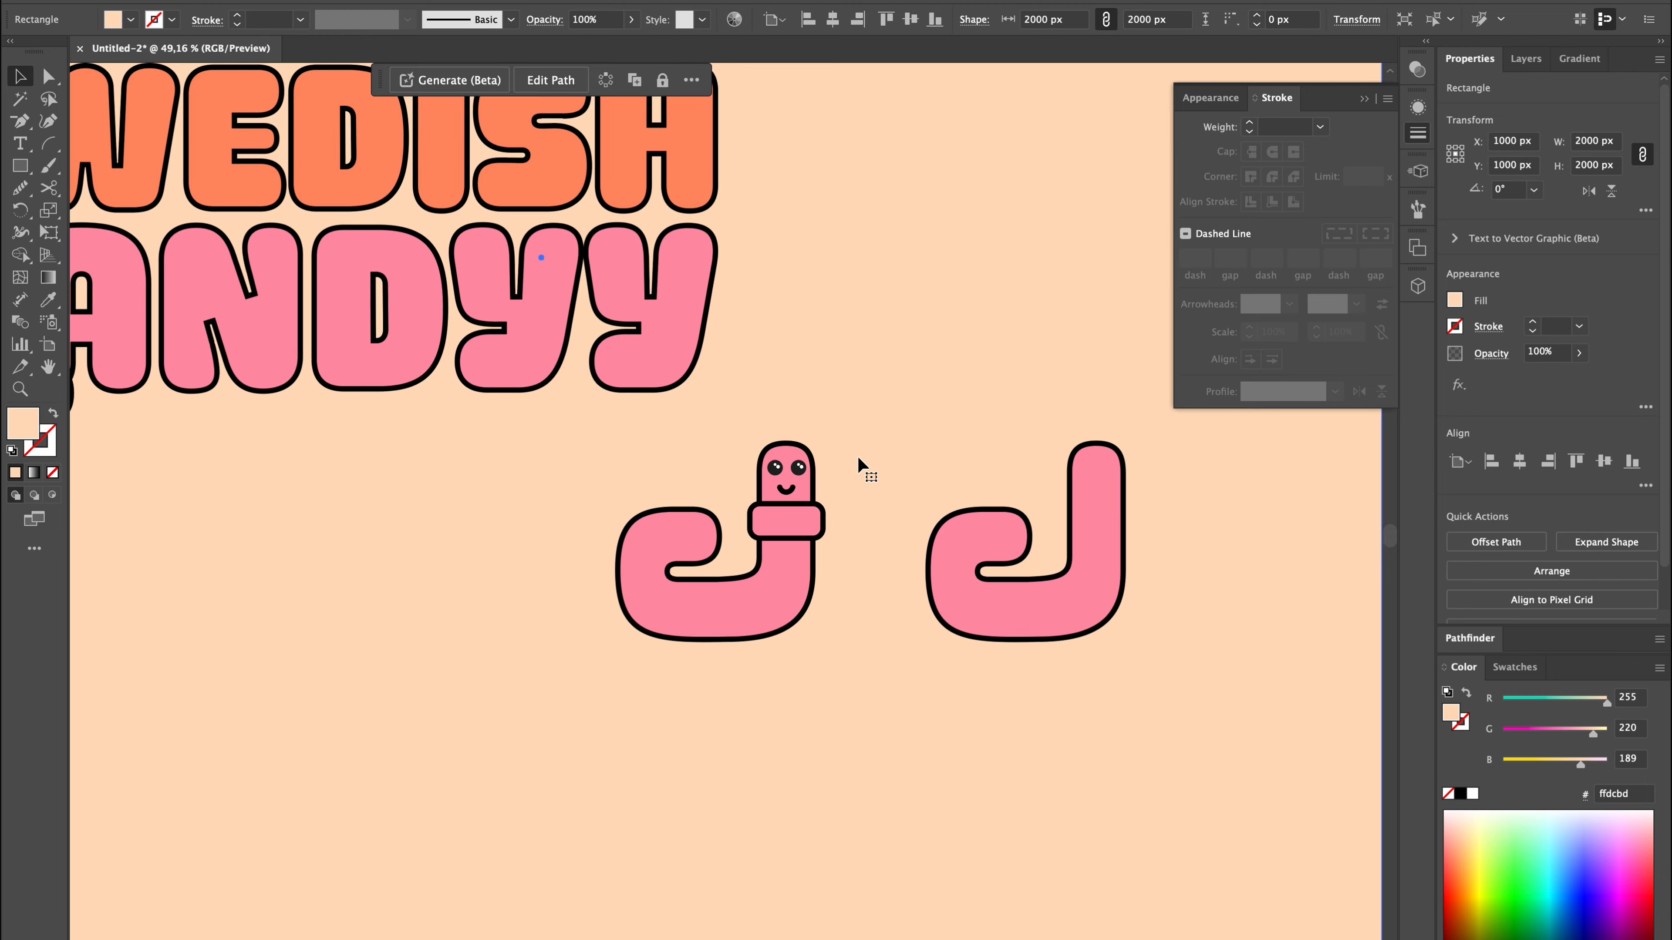
# Draw a curved Pencil line across the worm's body below the band and set its stroke to 6 pt.
pyautogui.scroll(3, 857, 454)
pyautogui.click(599, 772)
pyautogui.press('n')
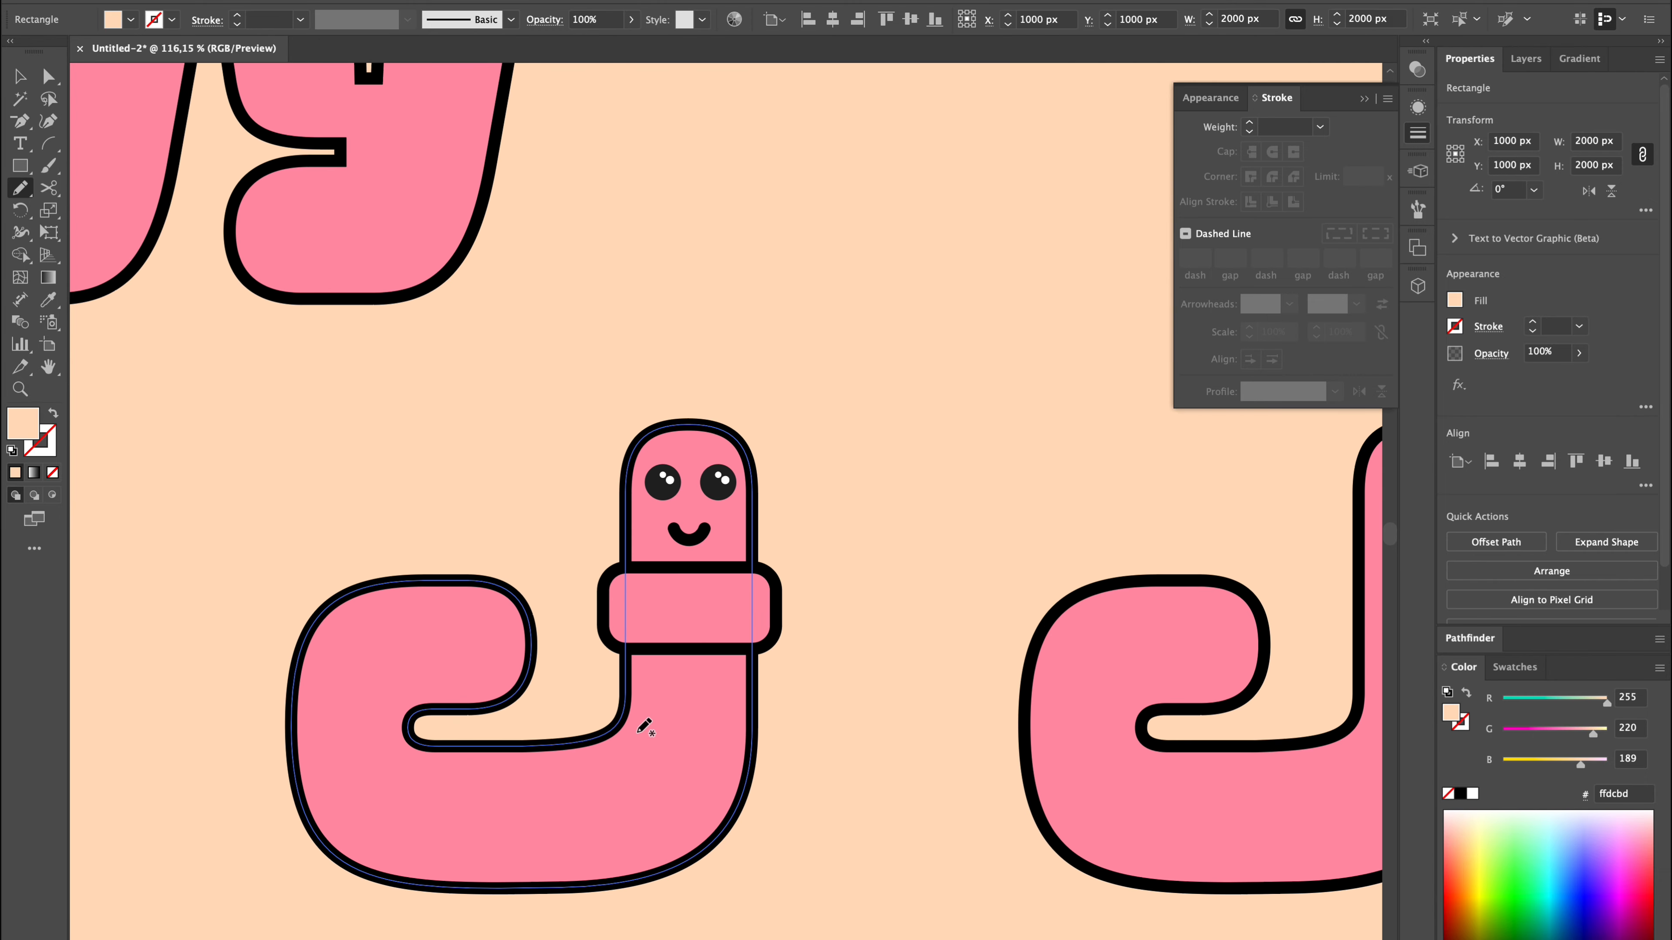
pyautogui.moveTo(625, 707); pyautogui.dragTo(750, 754)
pyautogui.click(1532, 327)
pyautogui.click(1531, 323)
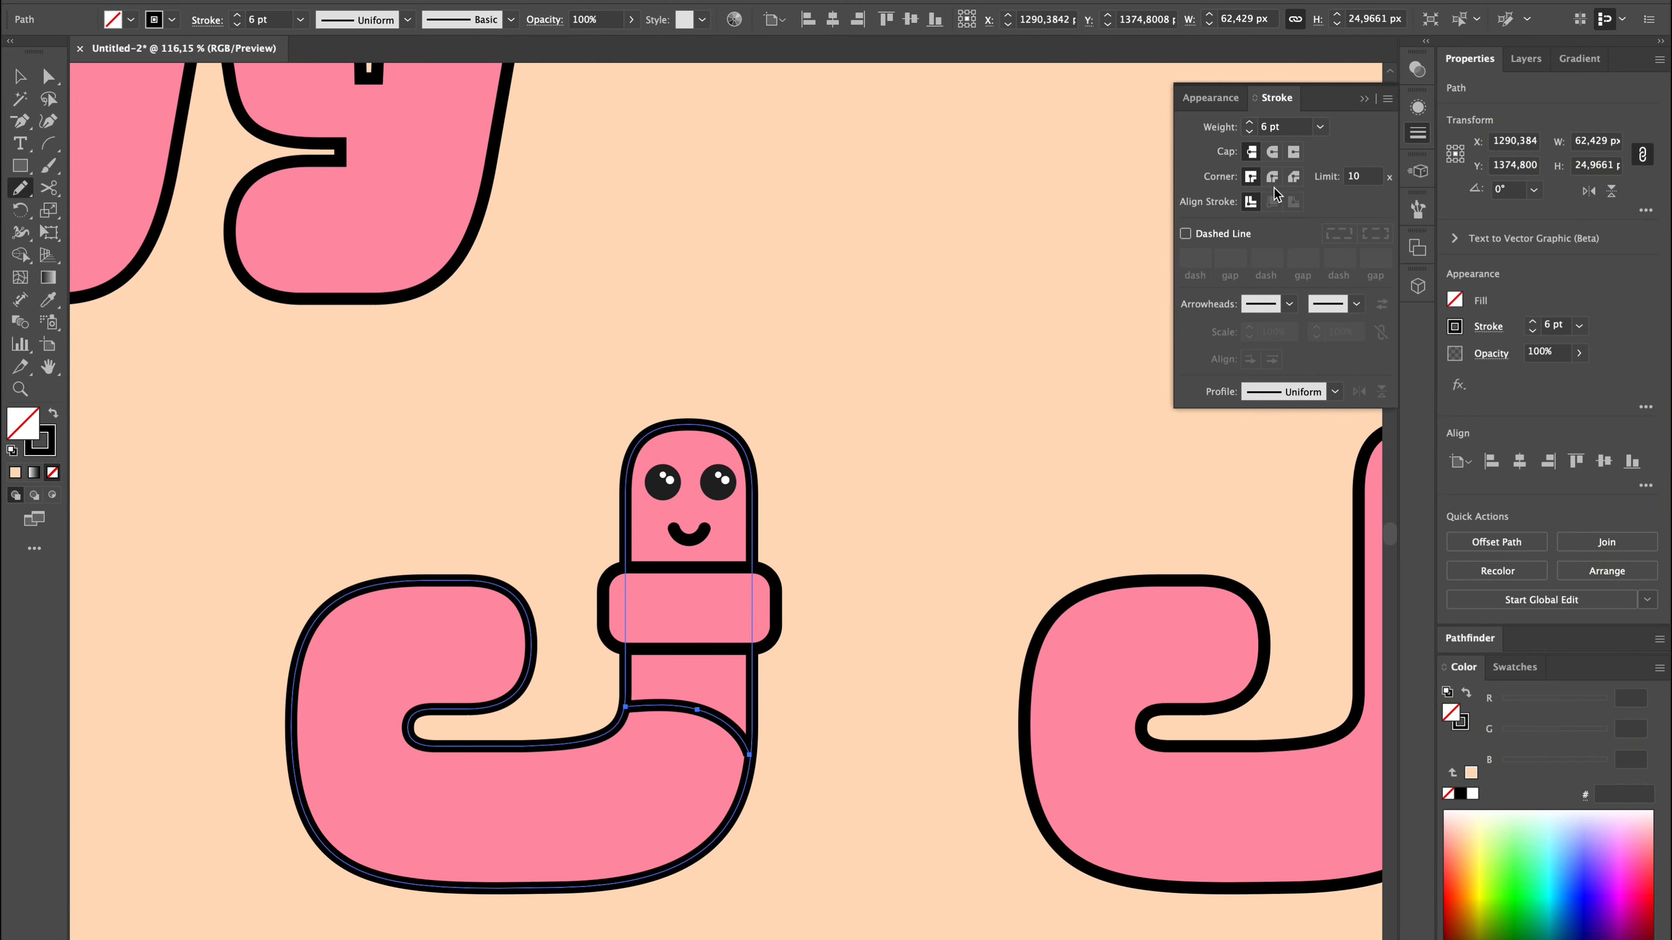
pyautogui.press('v')
pyautogui.click(881, 767)
# Draw a second curved segment line across the worm's bend and copy the first line's stroke style onto it.
pyautogui.press('n')
pyautogui.moveTo(587, 741)
pyautogui.mouseDown()
pyautogui.moveTo(664, 775)
pyautogui.moveTo(665, 867)
pyautogui.mouseUp()
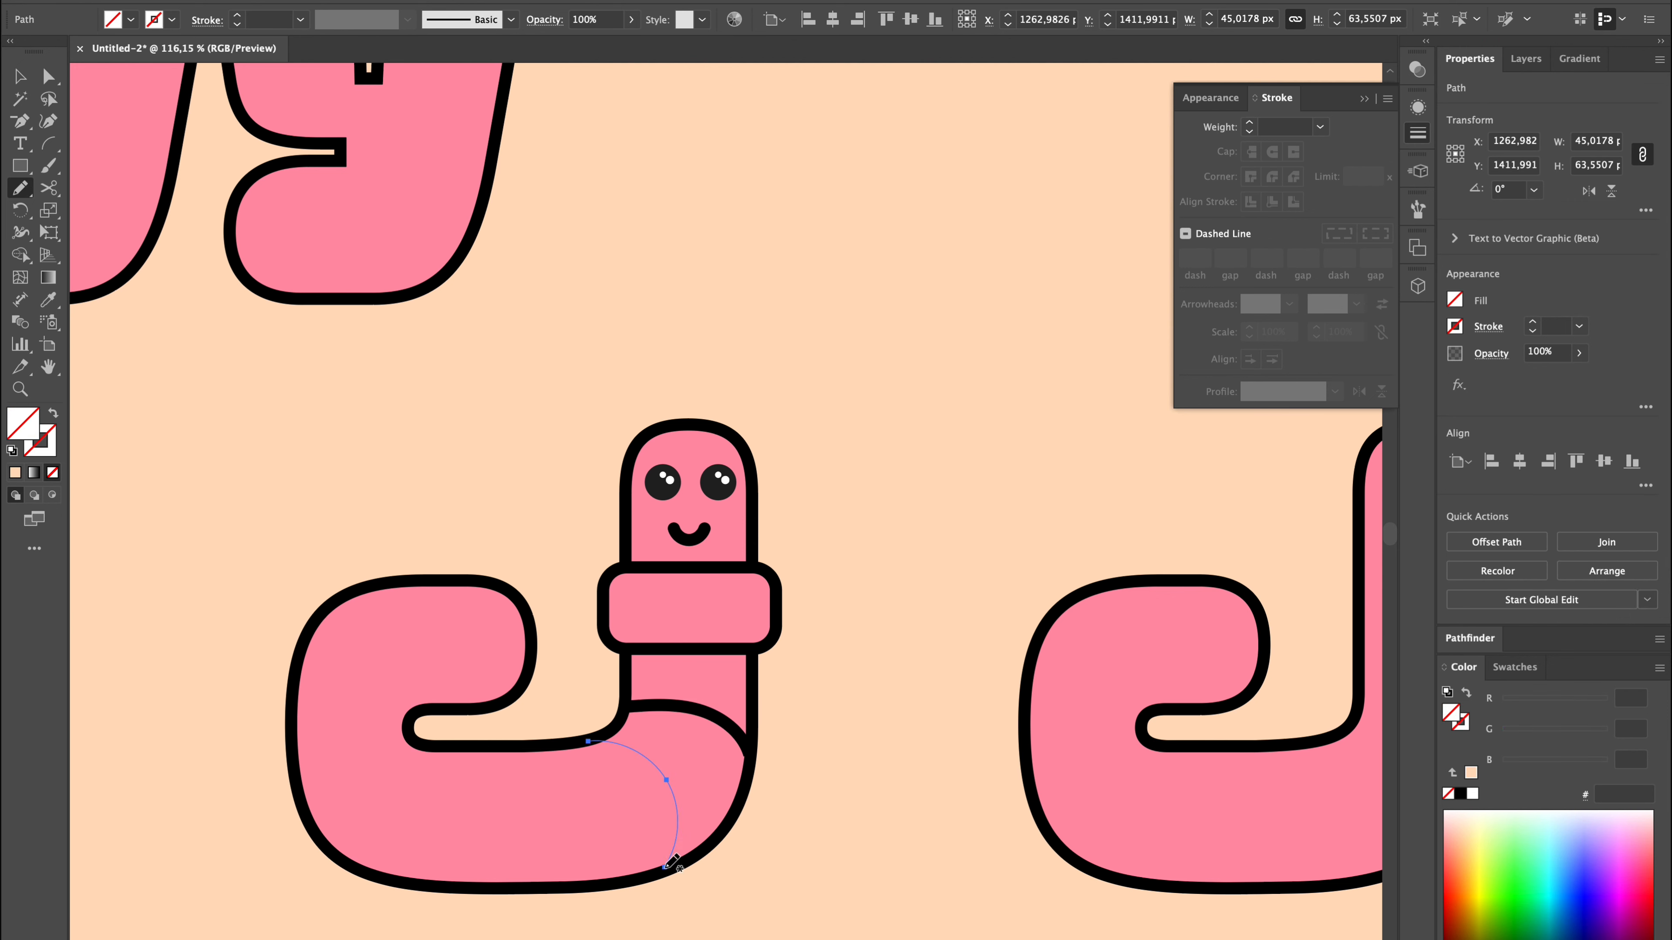
pyautogui.press('i')
pyautogui.click(736, 728)
pyautogui.press('n')
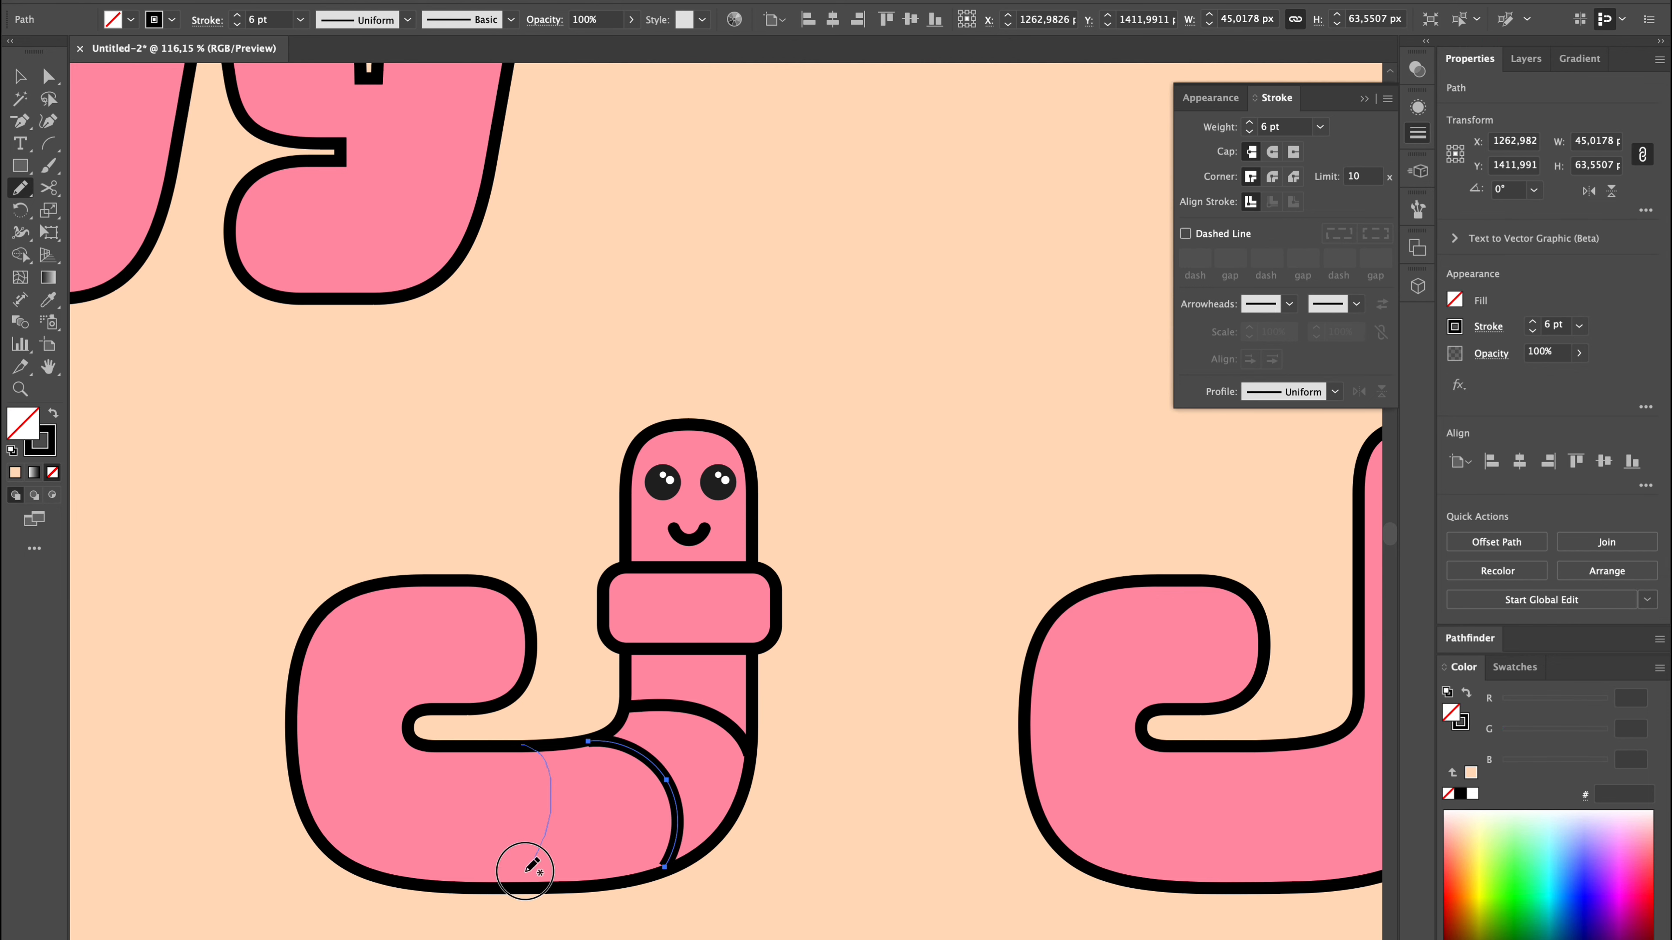
# Confirm the Pencil tool options and draw a third curved segment line across the lower body of the worm.
pyautogui.moveTo(524, 871); pyautogui.dragTo(552, 792)
pyautogui.doubleClick(28, 187)
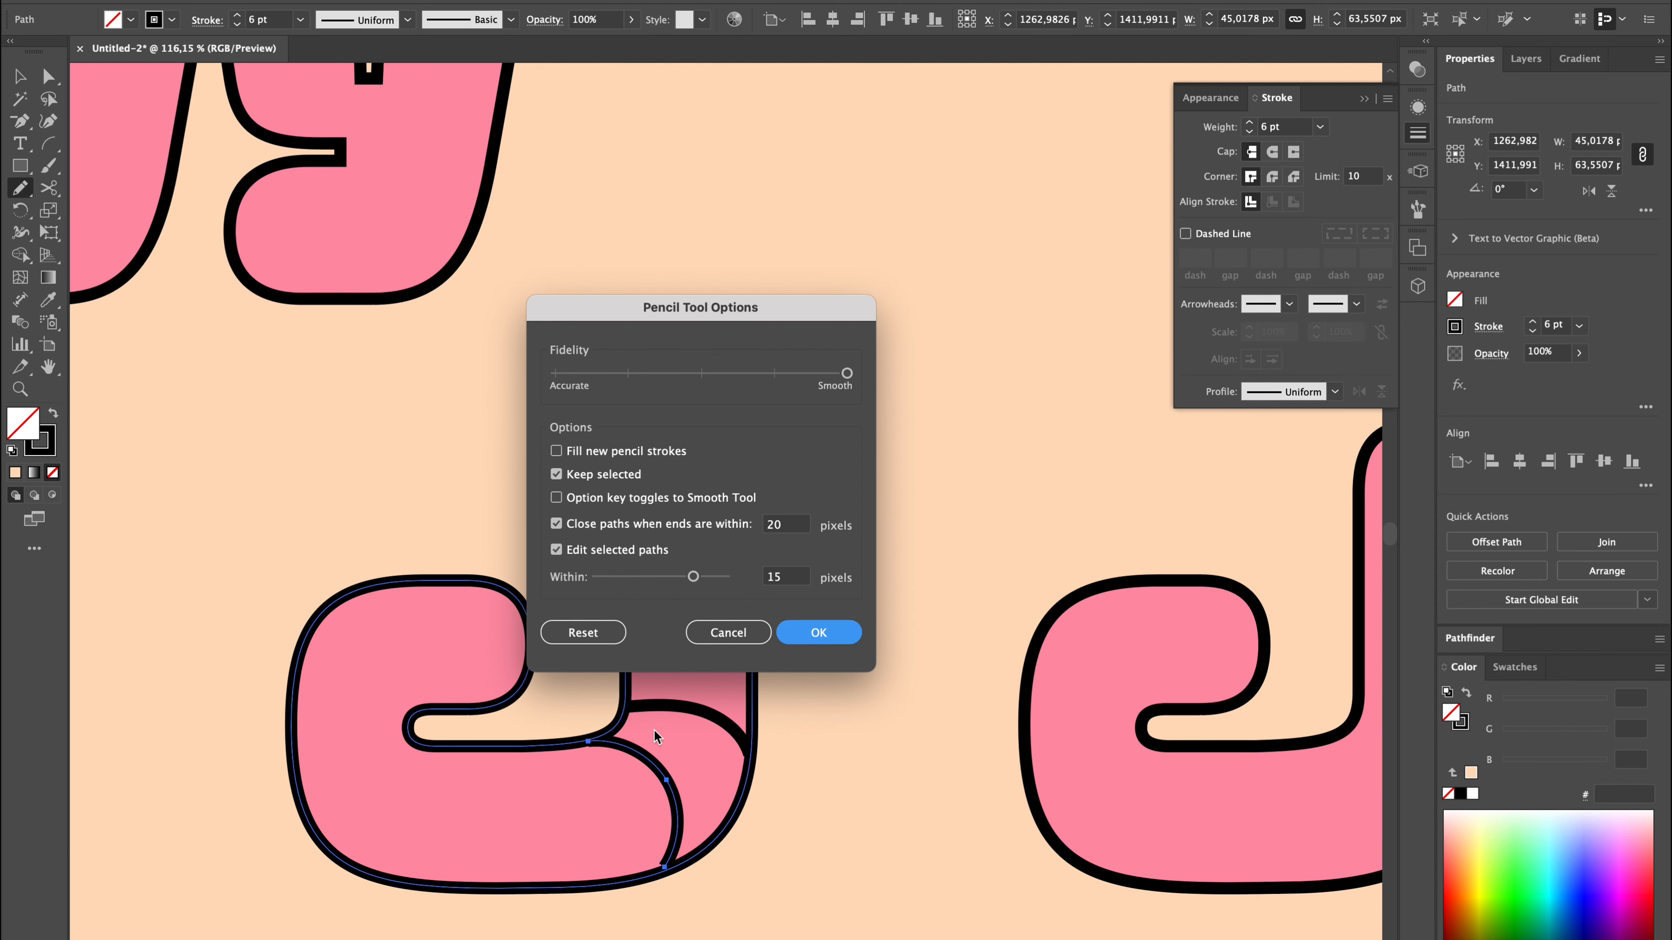
pyautogui.press('Return')
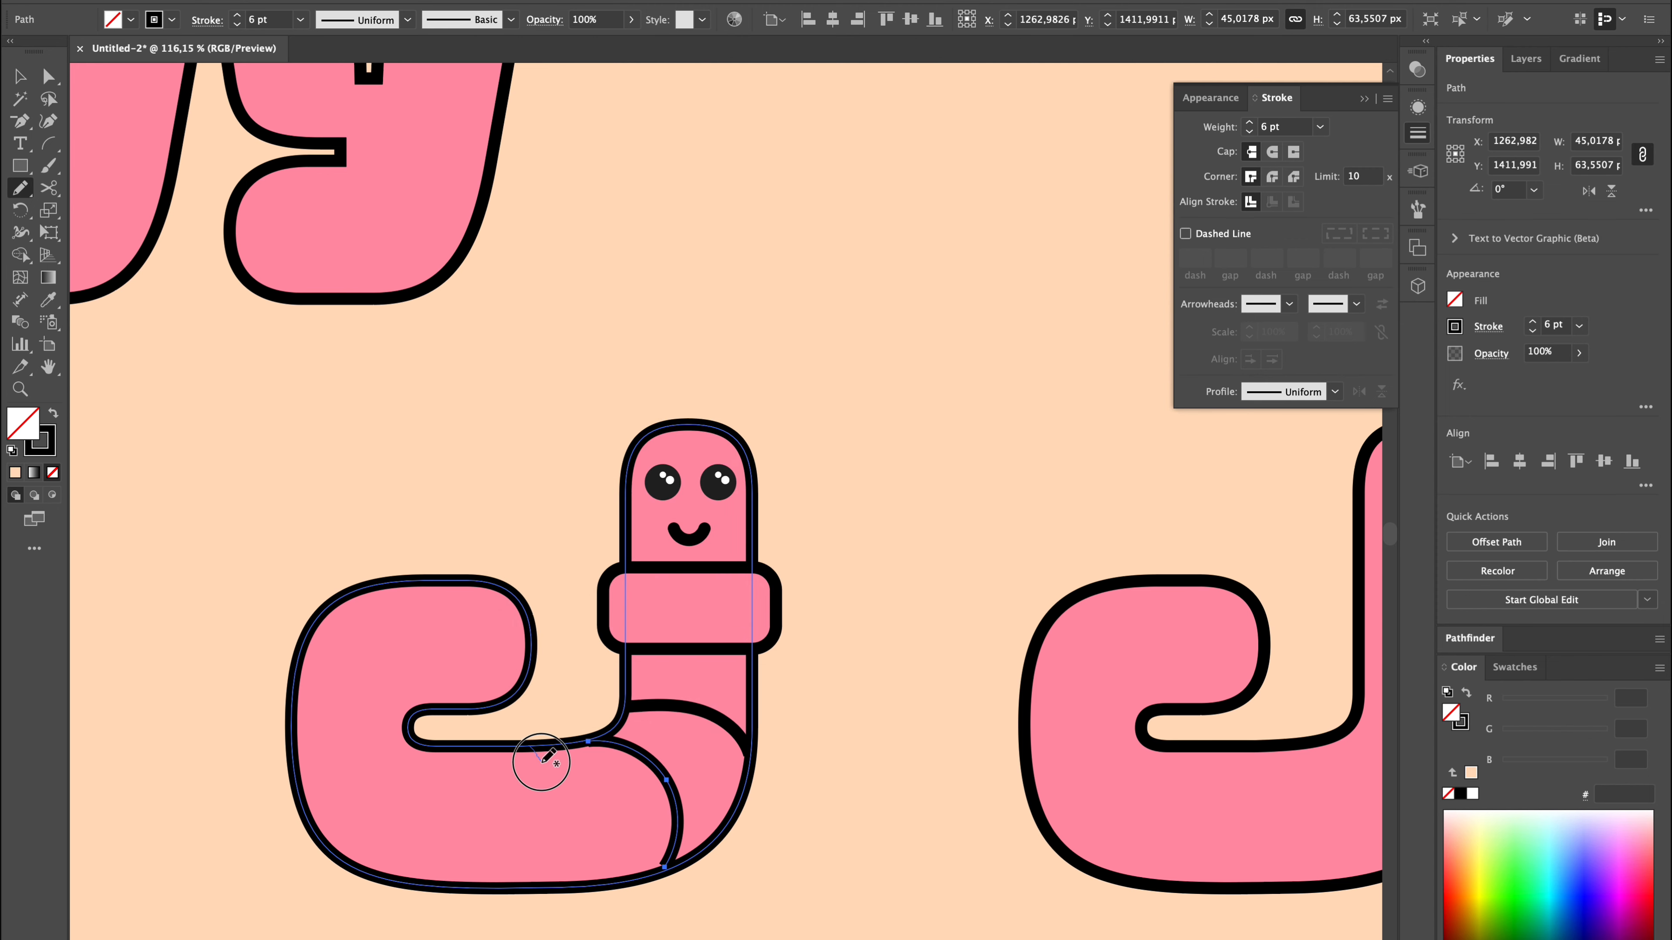
pyautogui.moveTo(520, 881); pyautogui.dragTo(524, 884)
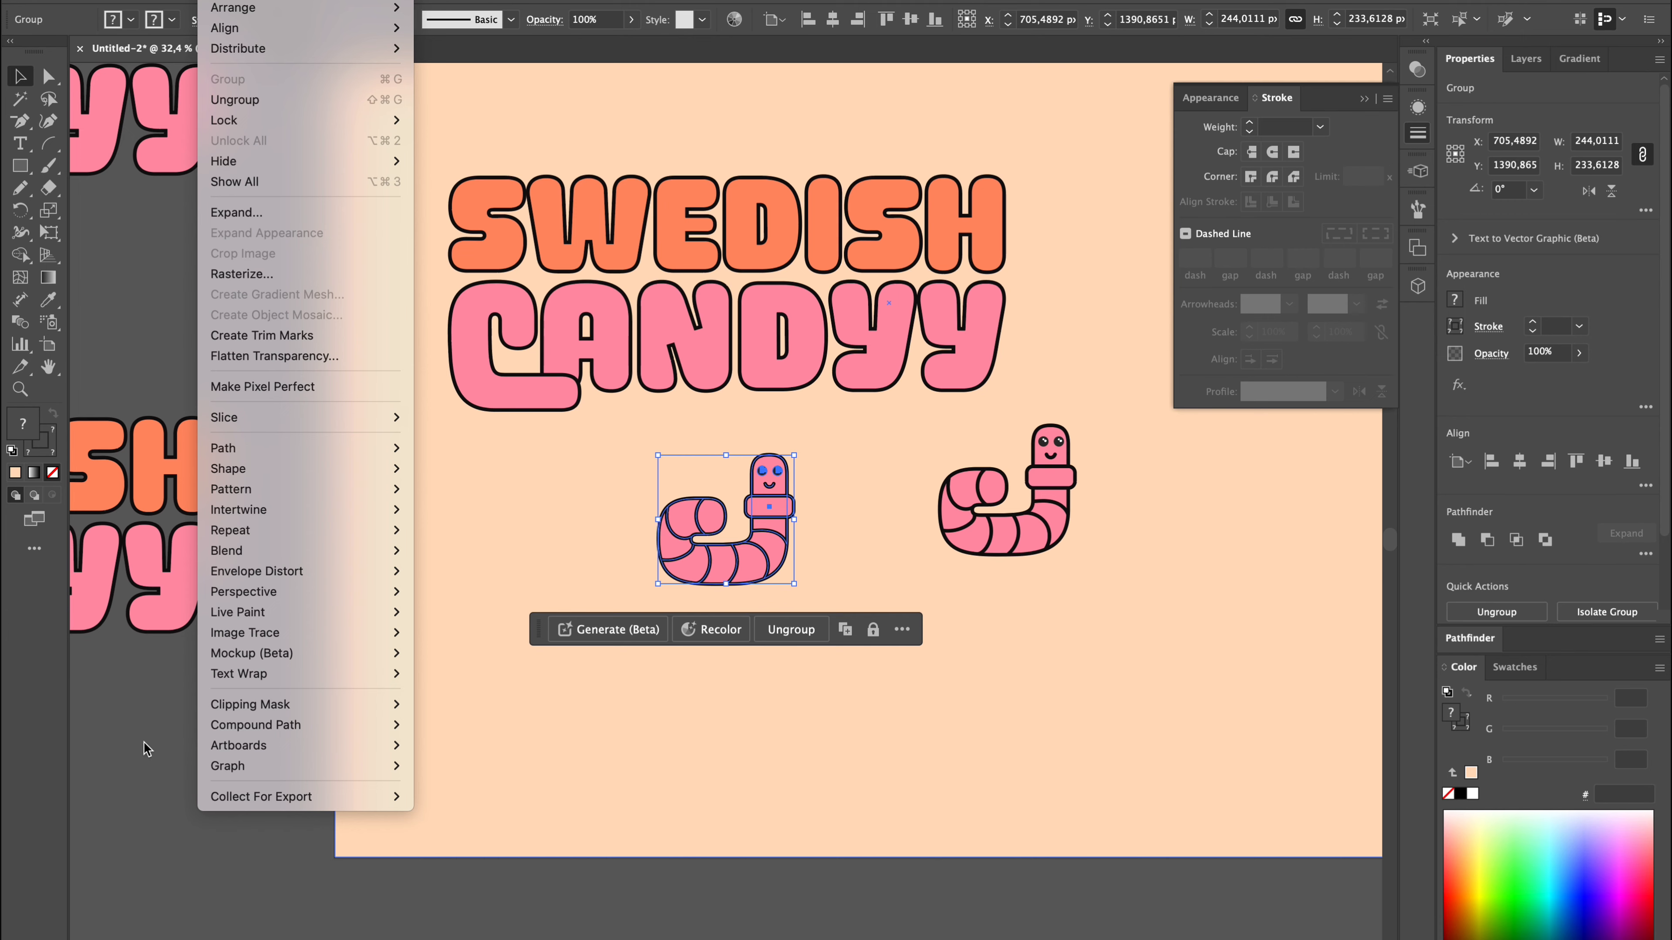
# Rotate the grouped worm copy a quarter turn clockwise so that it forms a C.
pyautogui.click(1507, 189)
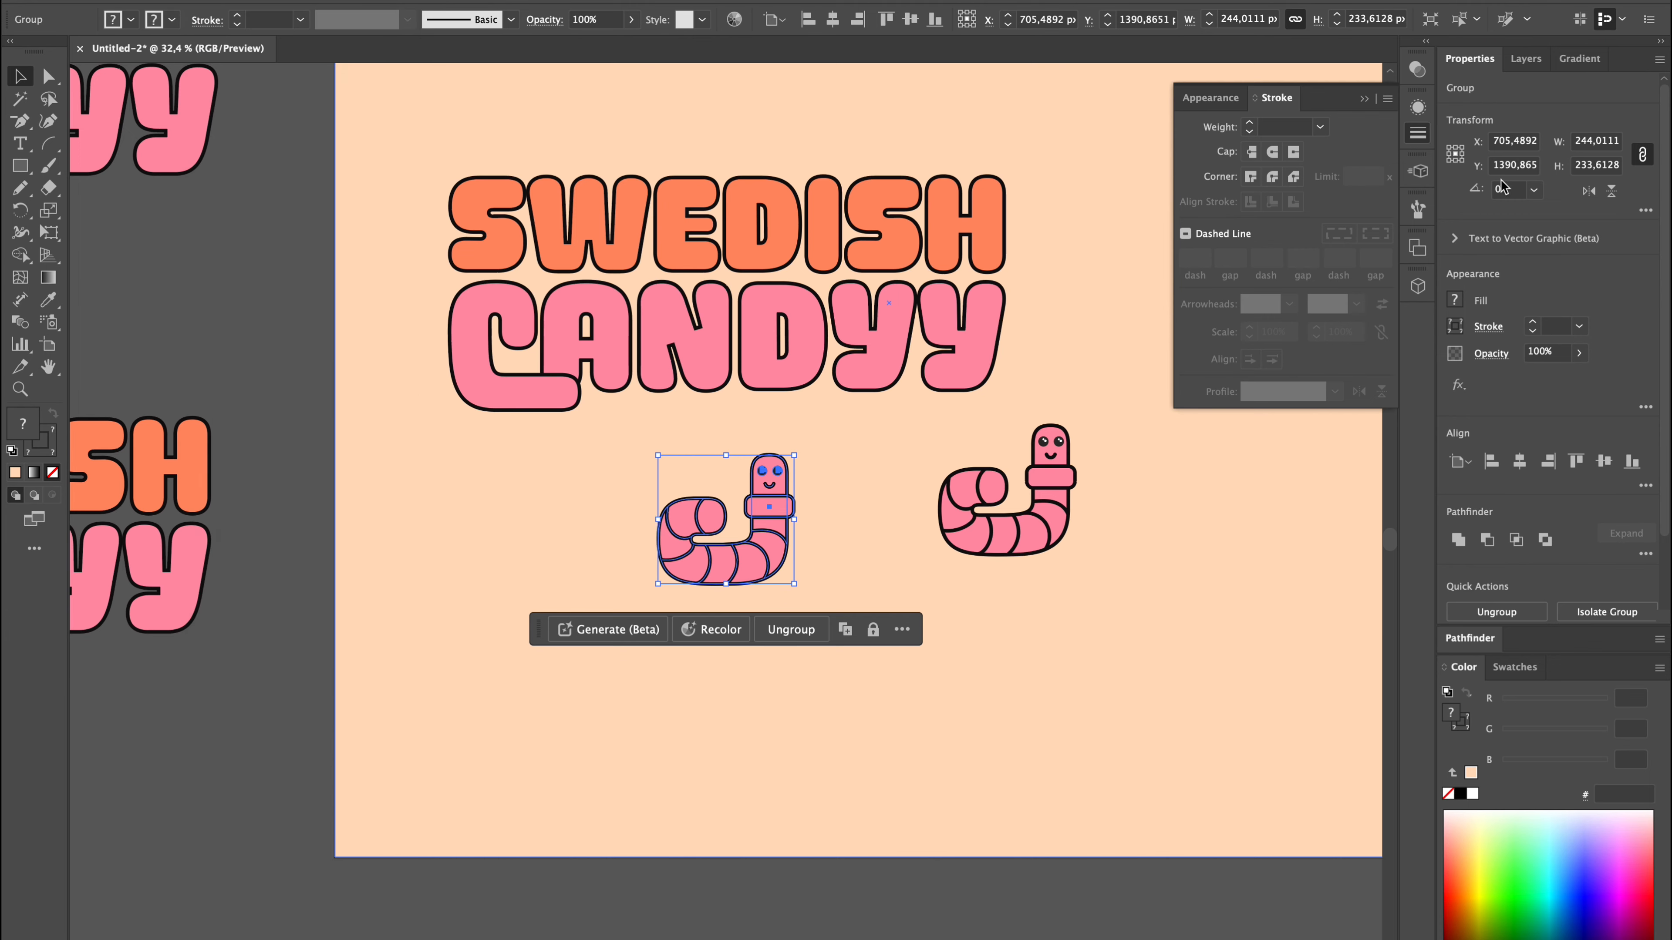
pyautogui.click(1534, 191)
pyautogui.click(1520, 248)
pyautogui.write('180')
pyautogui.press('Return')
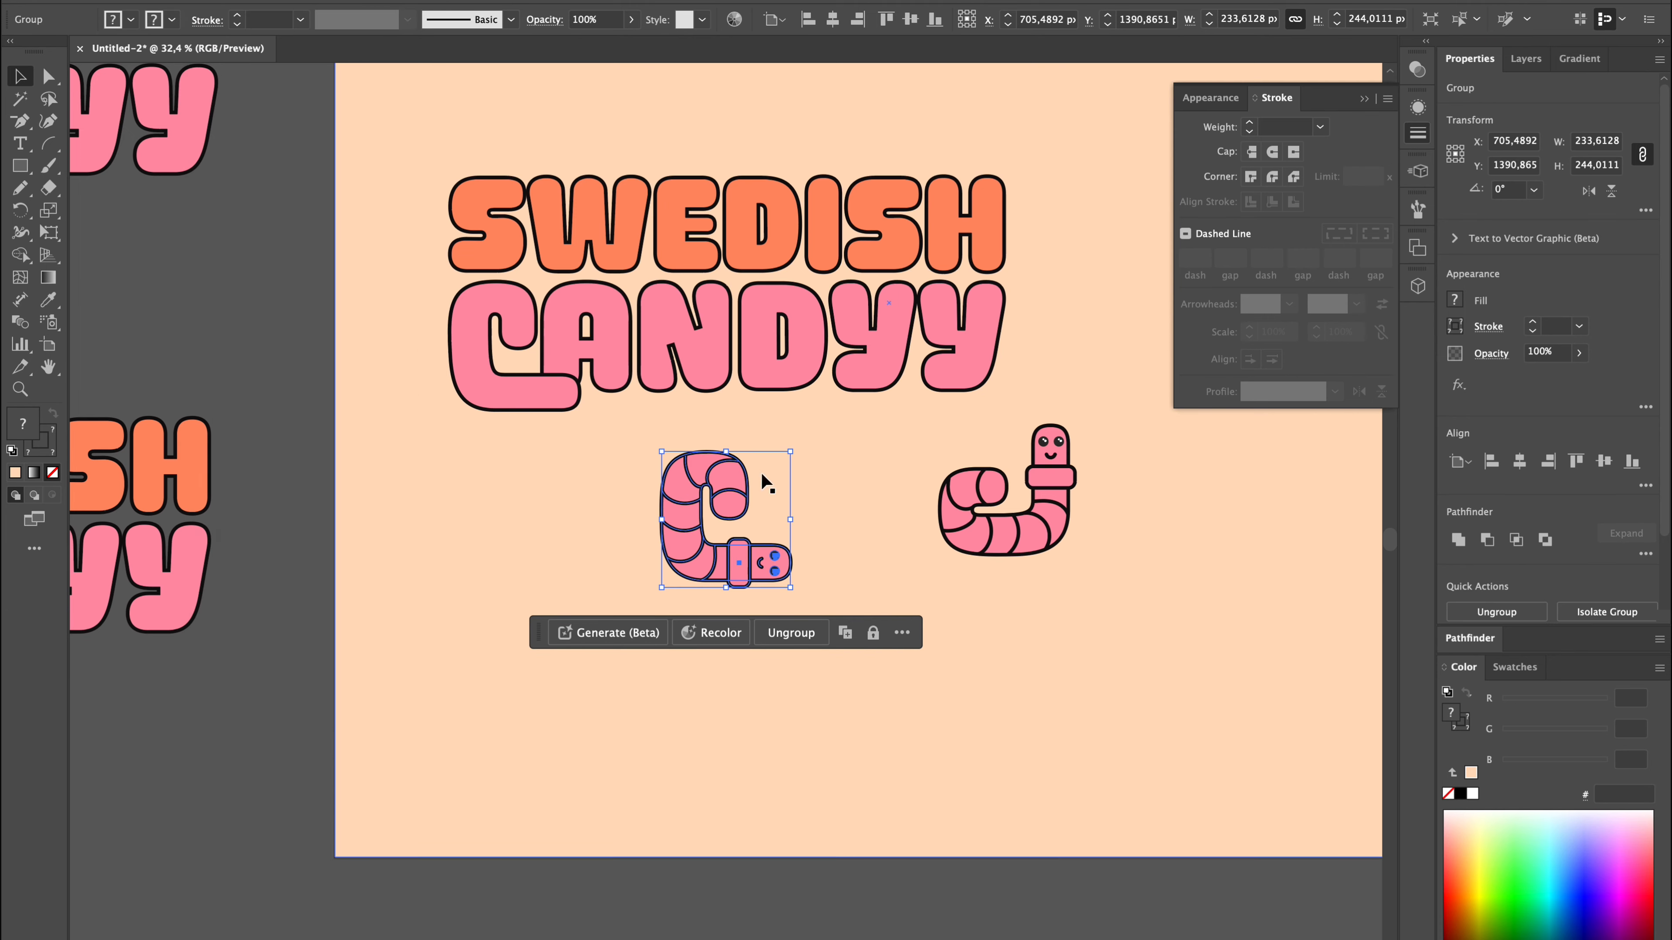
# Replace the pink C of CANDYY with the C-shaped worm and bring the worm to the front.
pyautogui.moveTo(765, 481); pyautogui.dragTo(552, 312)
pyautogui.scroll(5, 424, 454)
pyautogui.press('Delete')
pyautogui.press('super+f')
pyautogui.scroll(-5, 413, 638)
pyautogui.press('super+shift+]')
# Move the remaining upright worm off the artboard, beside the plain J shape.
pyautogui.scroll(5, 413, 638)
pyautogui.click(568, 716)
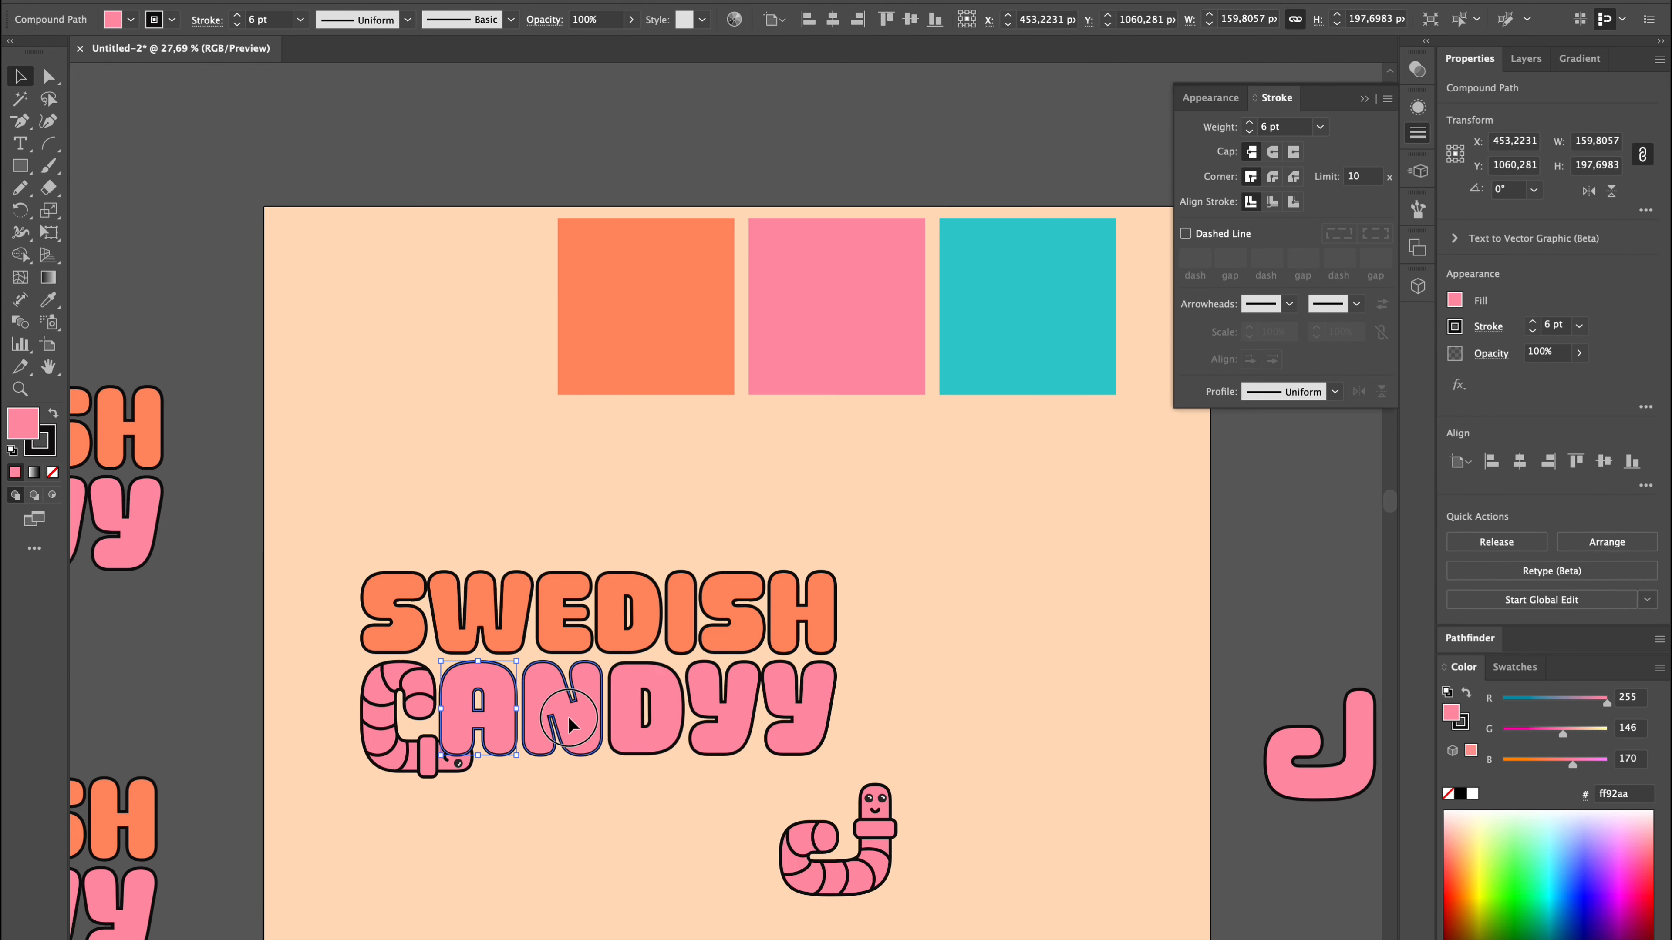
pyautogui.click(1066, 734)
pyautogui.scroll(-5, 1066, 734)
pyautogui.moveTo(964, 781); pyautogui.dragTo(1270, 593)
pyautogui.press('super+shift+a')
pyautogui.scroll(6, 939, 778)
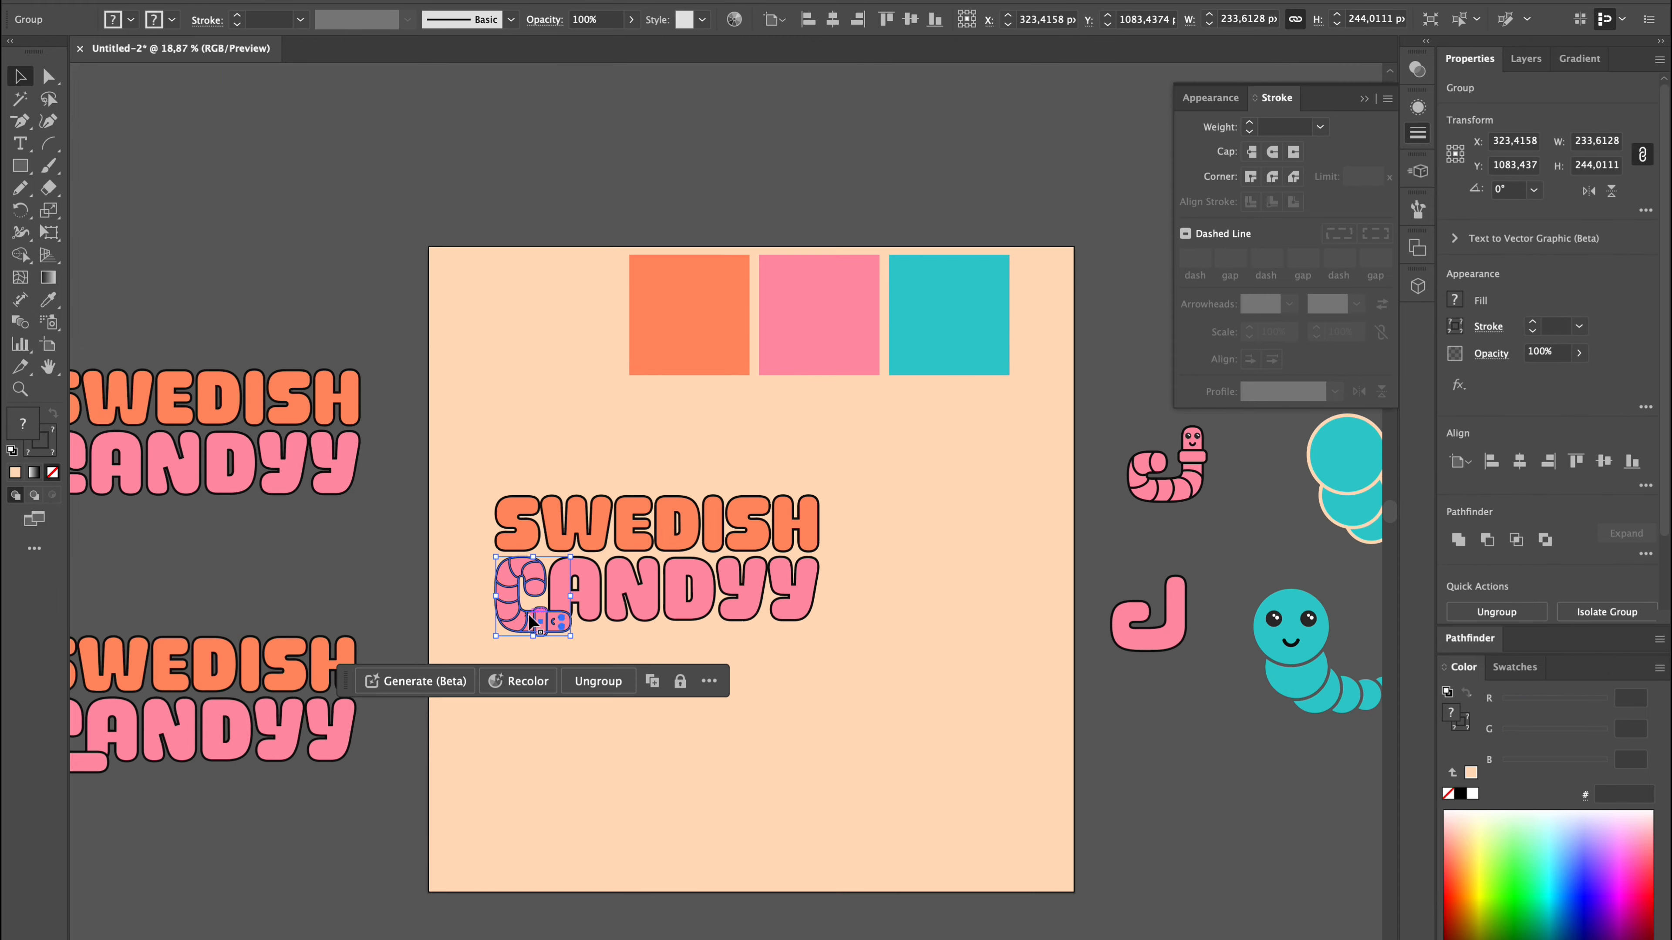
# Paste a copy of the upright worm onto the artboard and move the logo up beneath the colour swatches.
pyautogui.scroll(3, 699, 507)
pyautogui.press('super+v')
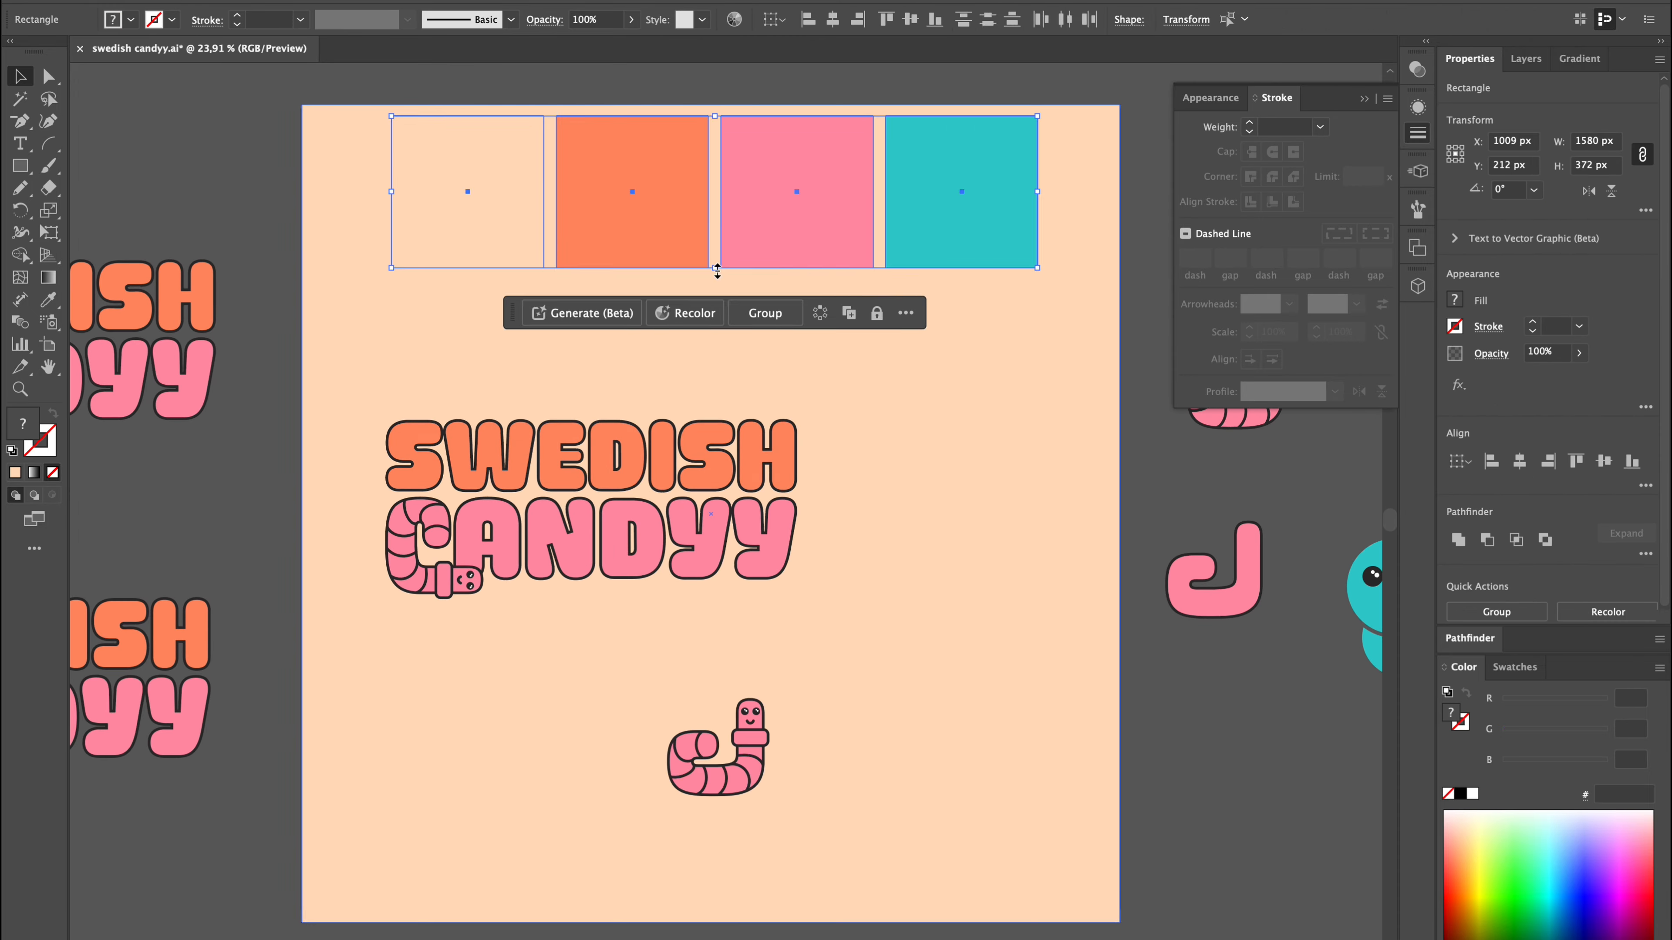
pyautogui.moveTo(593, 501); pyautogui.dragTo(705, 324)
# Arrange the copied logo words in one line, SWEDISH before CANDYY, with SWEDISH's height set to 203.4238 px.
pyautogui.click(530, 589)
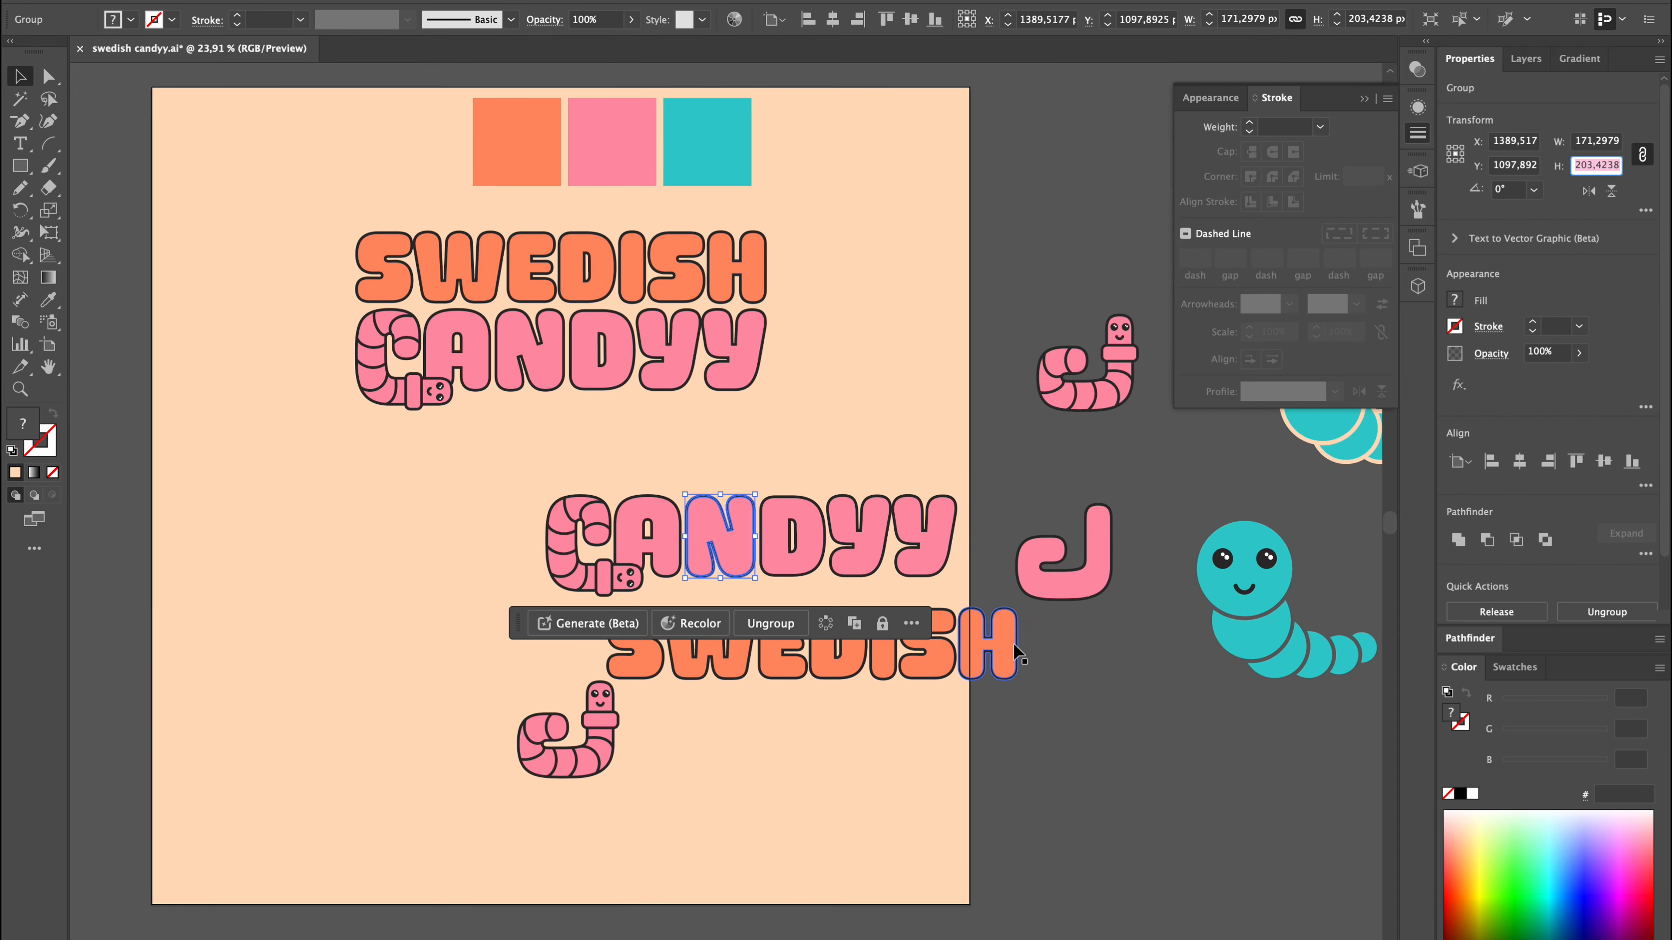
pyautogui.moveTo(1013, 644); pyautogui.dragTo(547, 532)
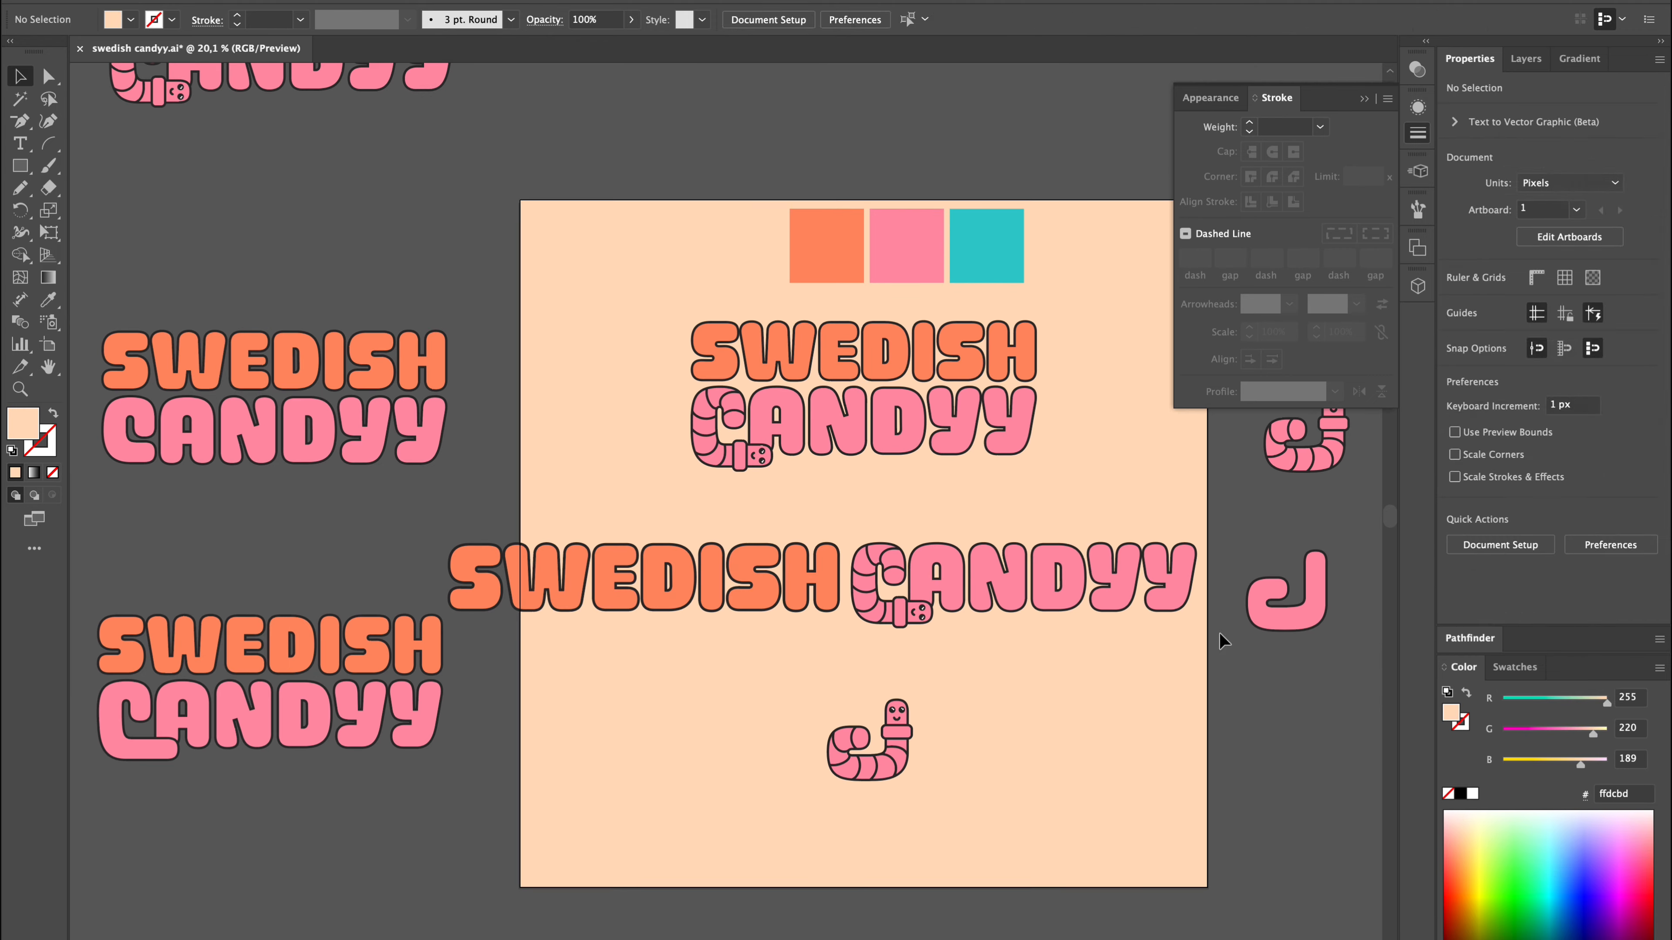
pyautogui.click(626, 580)
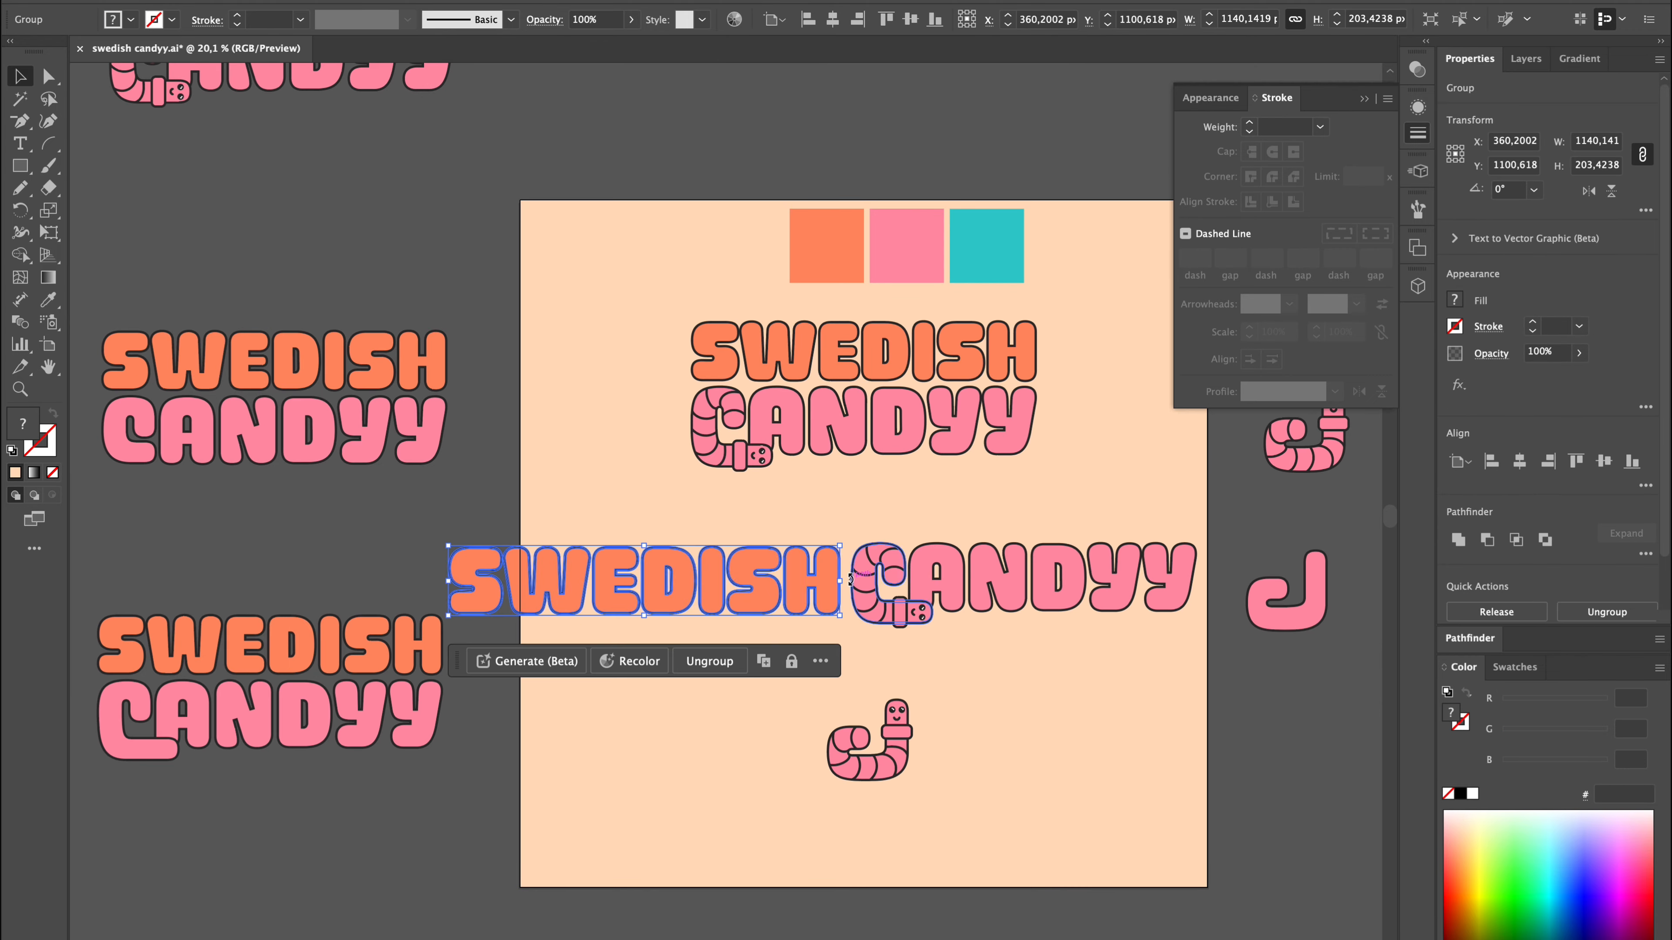
# Line up SWEDISH with CANDYY, group the one-line logo and scale it down to fit beneath the stacked logo.
pyautogui.scroll(1, 1075, 596)
pyautogui.moveTo(393, 533); pyautogui.dragTo(411, 537)
pyautogui.click(421, 659)
pyautogui.click(795, 568)
pyautogui.keyDown('shift'); pyautogui.click(934, 570); pyautogui.keyUp('shift')
pyautogui.press('super+g')
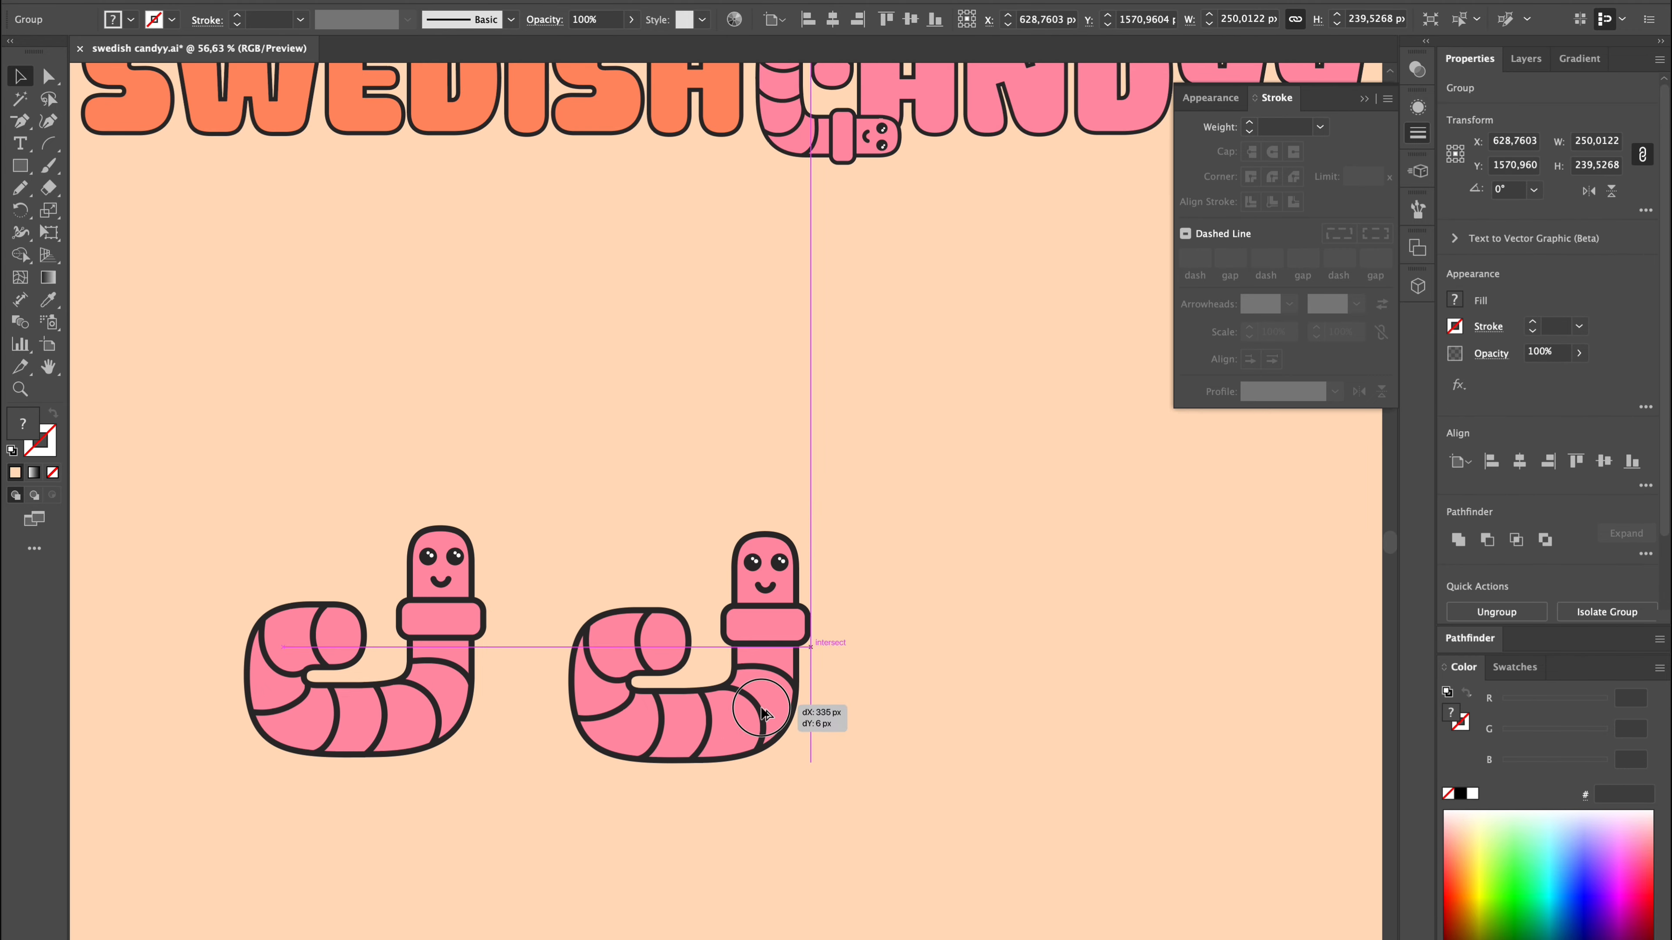
# Copy the upright worm into a row of three on the lower artboard and ungroup the middle worm.
pyautogui.moveTo(816, 708); pyautogui.dragTo(1159, 708)
pyautogui.click(483, 558)
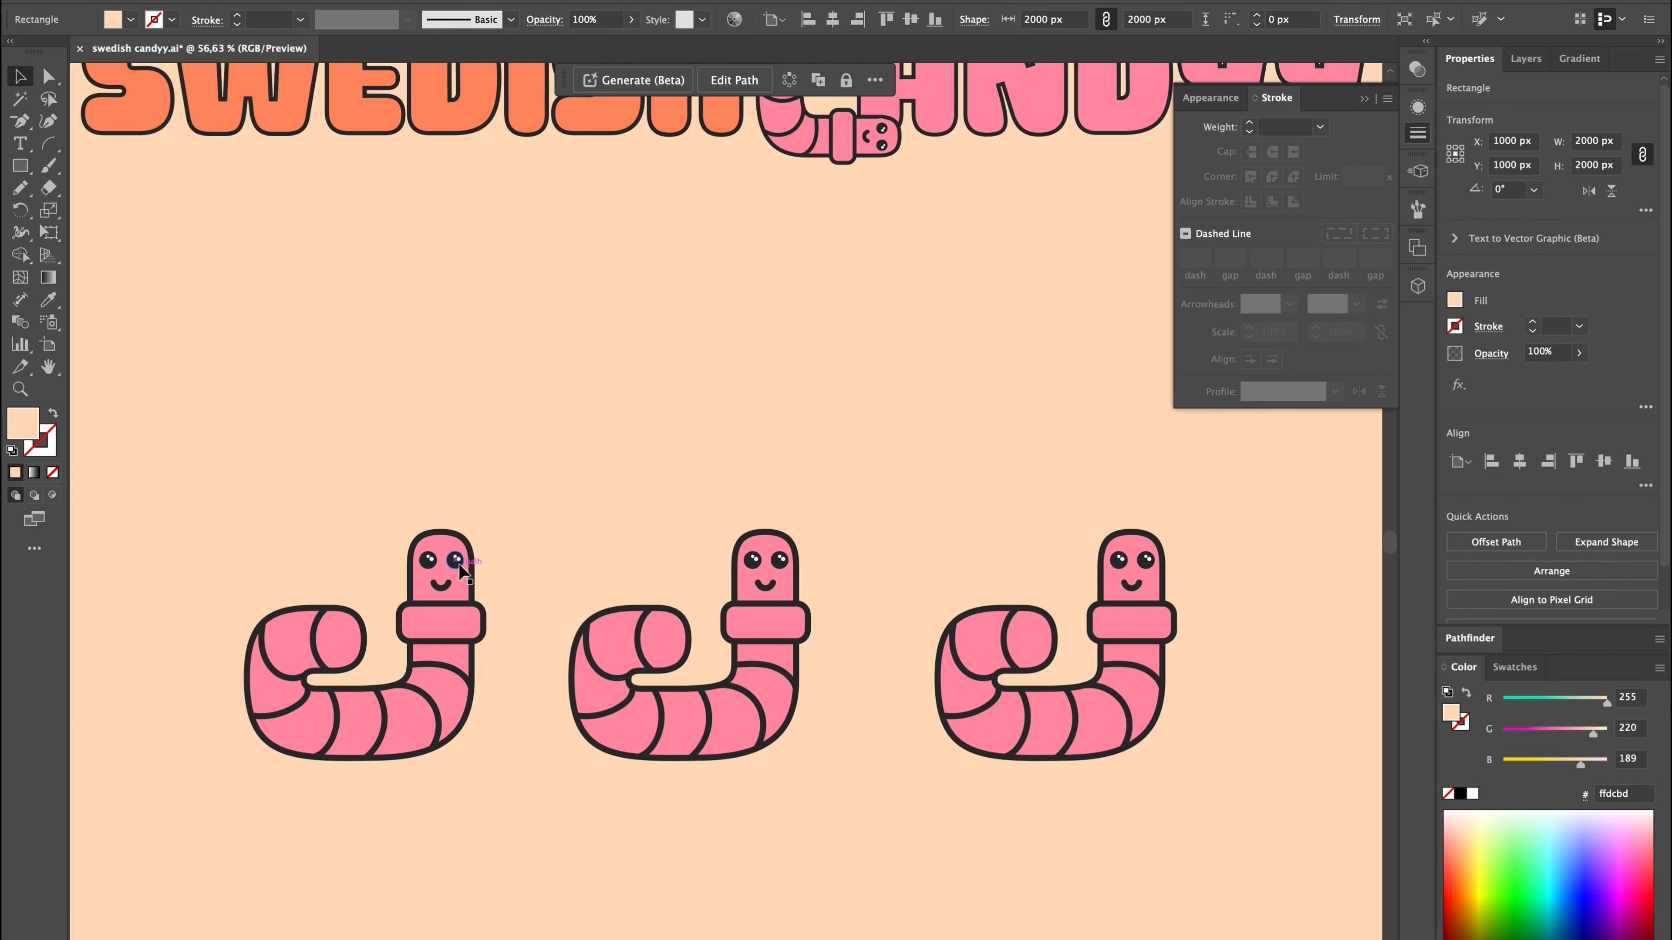
pyautogui.scroll(5, 816, 577)
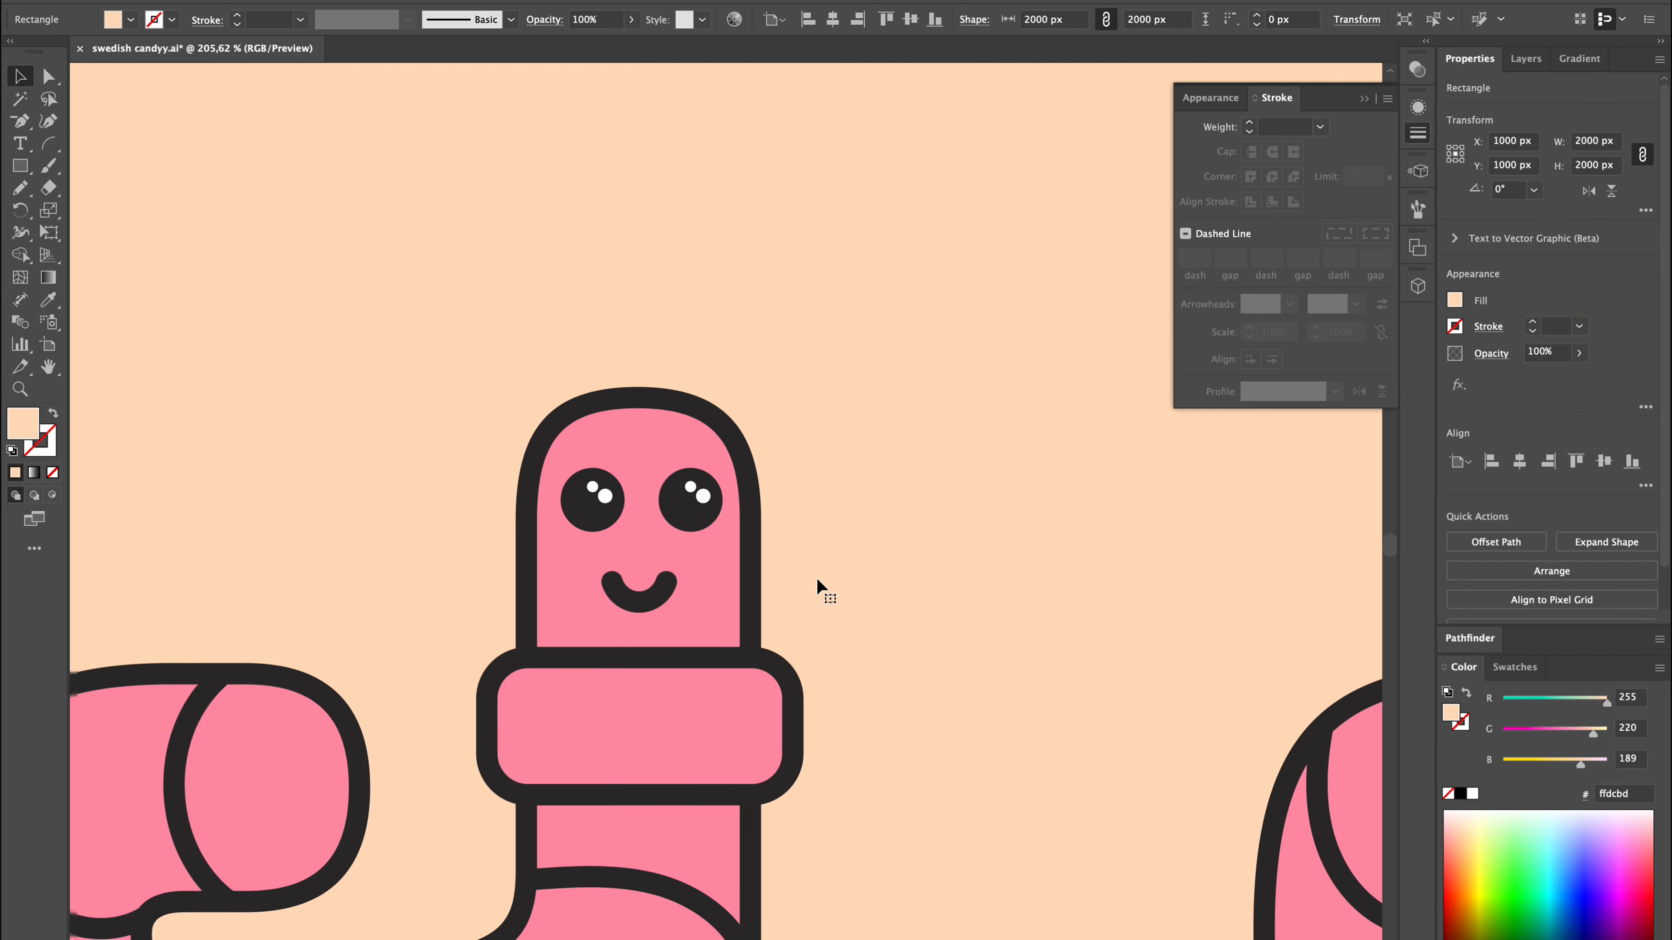
pyautogui.click(752, 538)
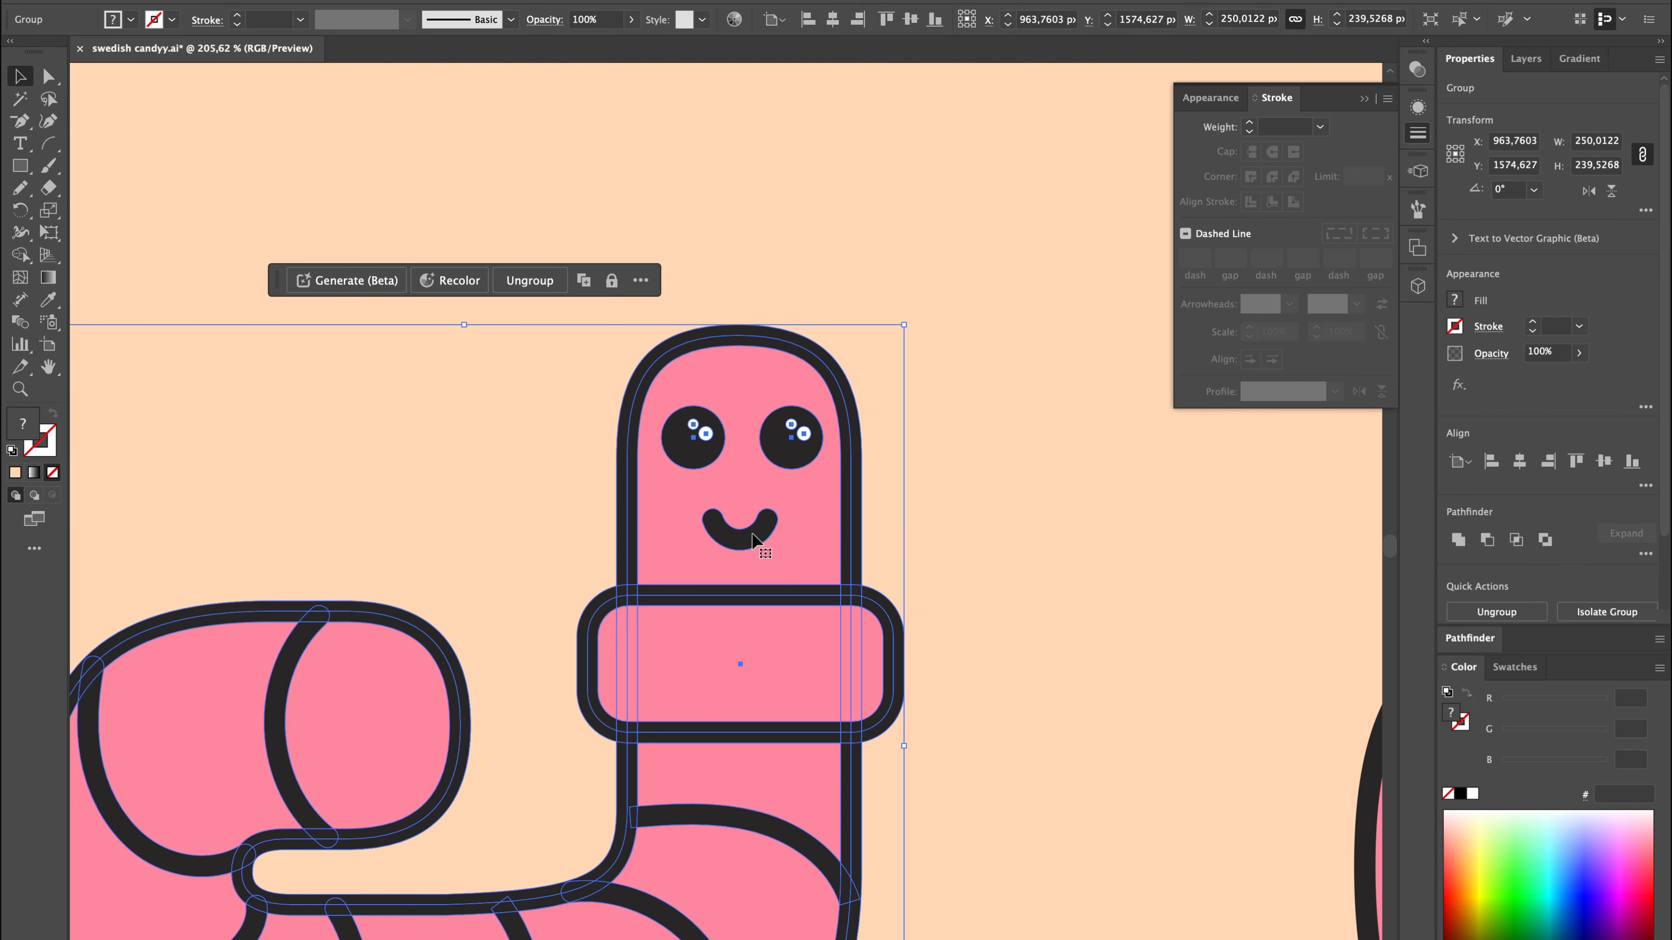
pyautogui.press('shift+super+g')
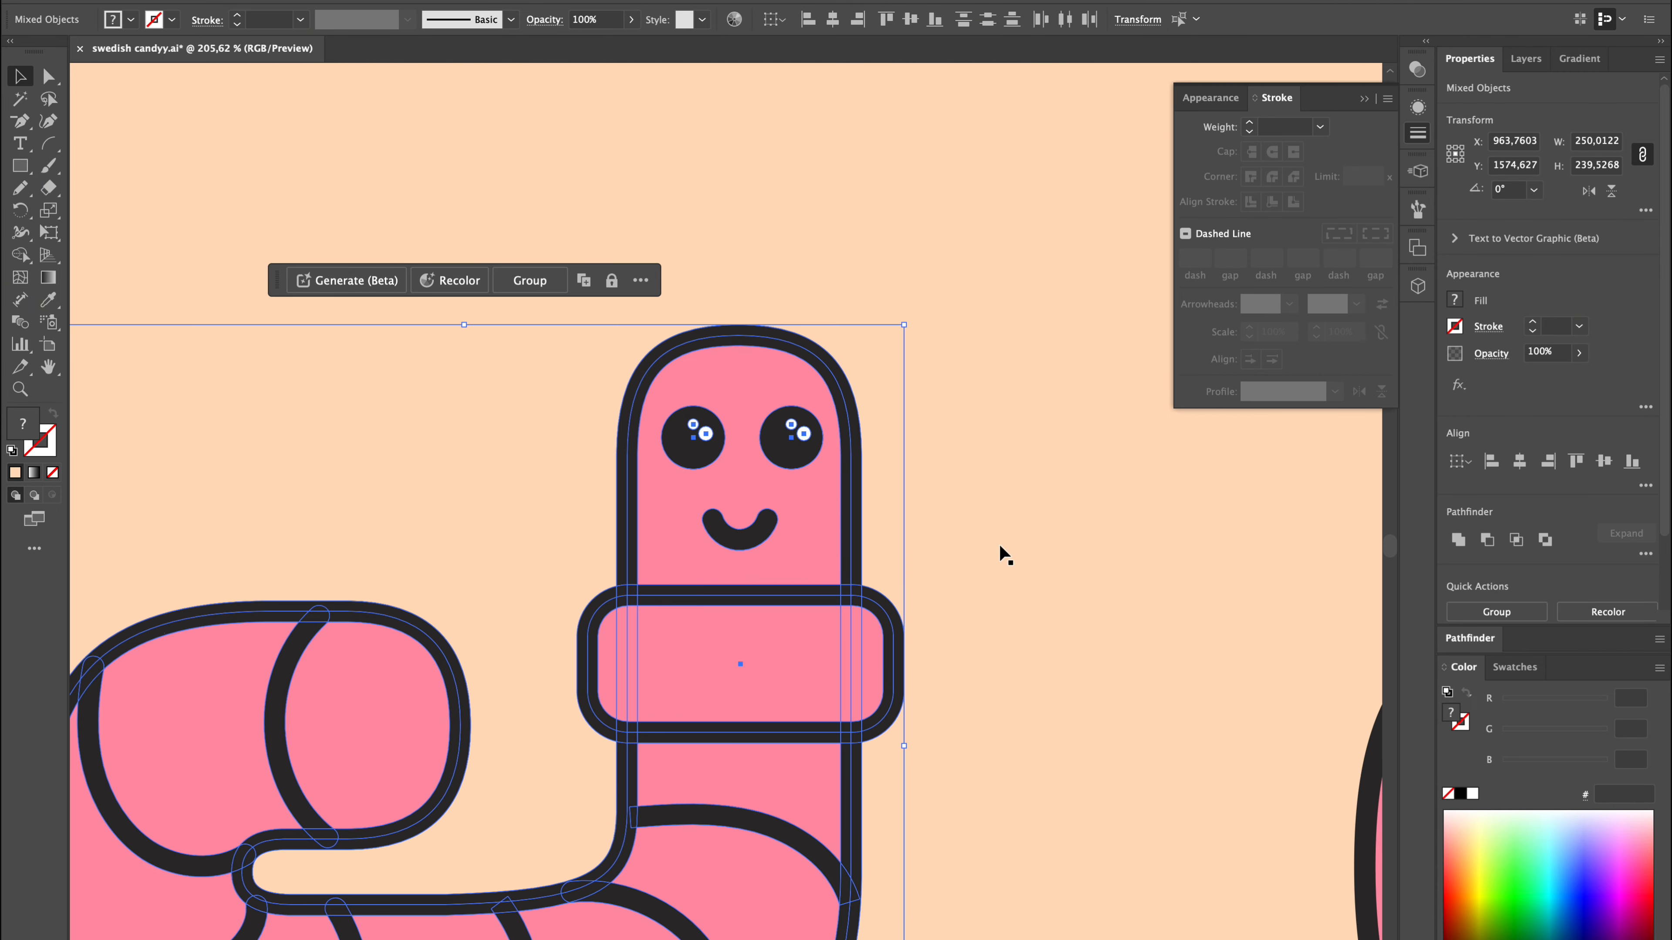
pyautogui.click(999, 546)
# Build an open mouth on the middle worm from its smile and an upside-down copy, united into one shape.
pyautogui.click(750, 541)
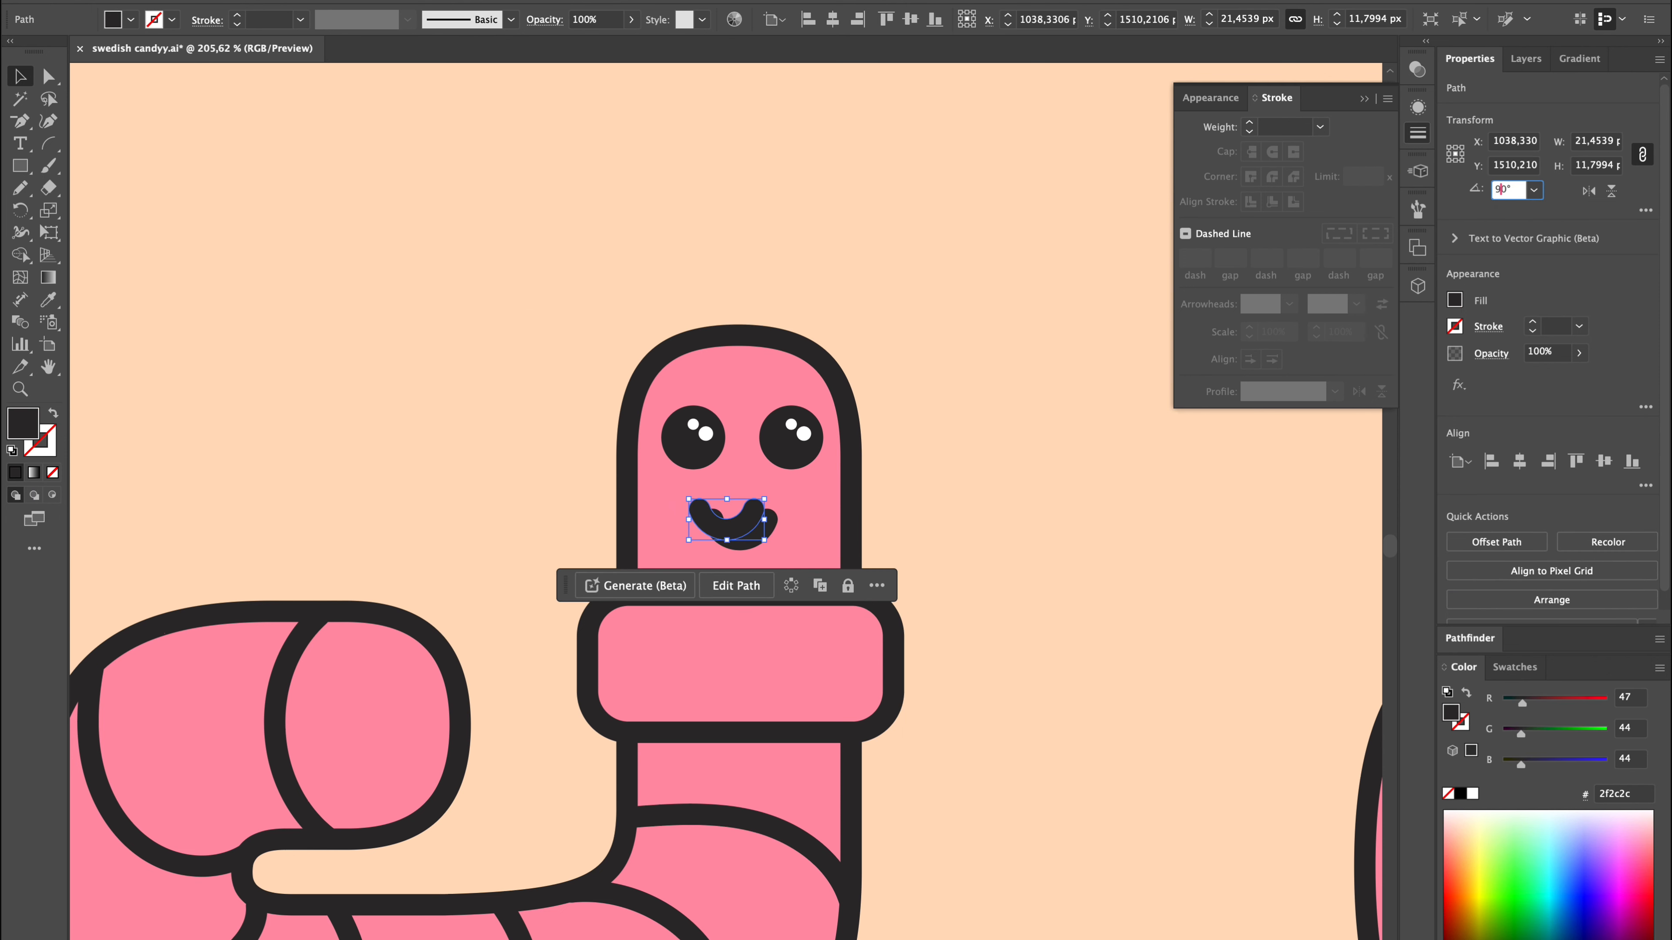
pyautogui.scroll(4, 797, 548)
pyautogui.moveTo(670, 473); pyautogui.dragTo(704, 435)
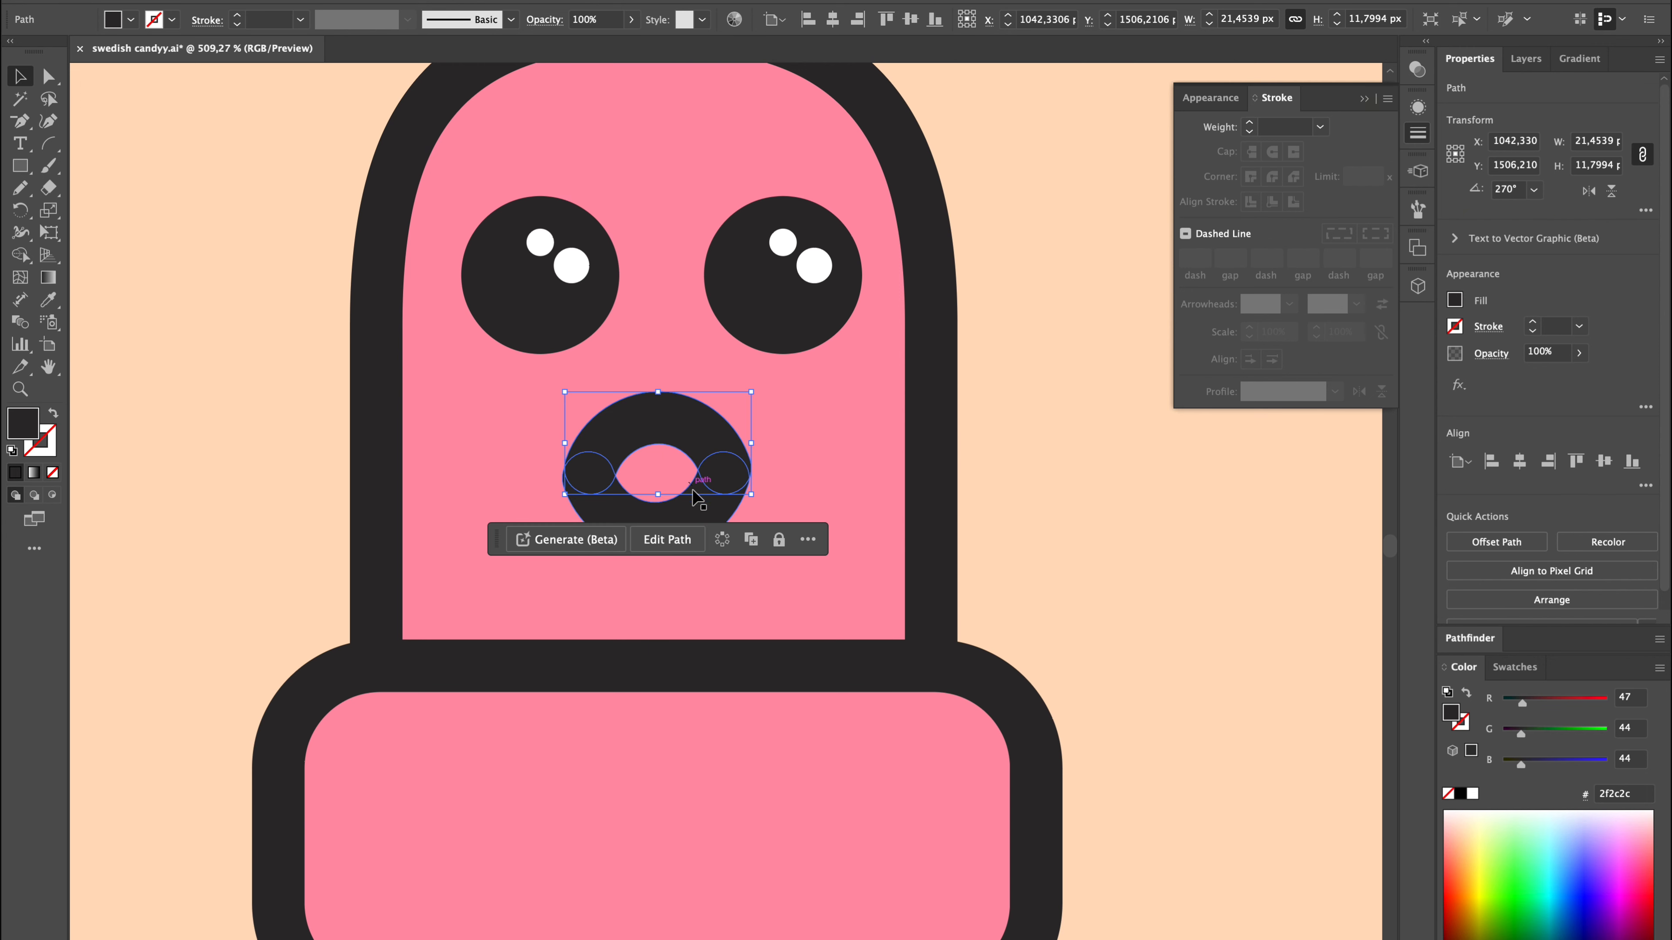
pyautogui.keyDown('shift'); pyautogui.click(697, 498); pyautogui.keyUp('shift')
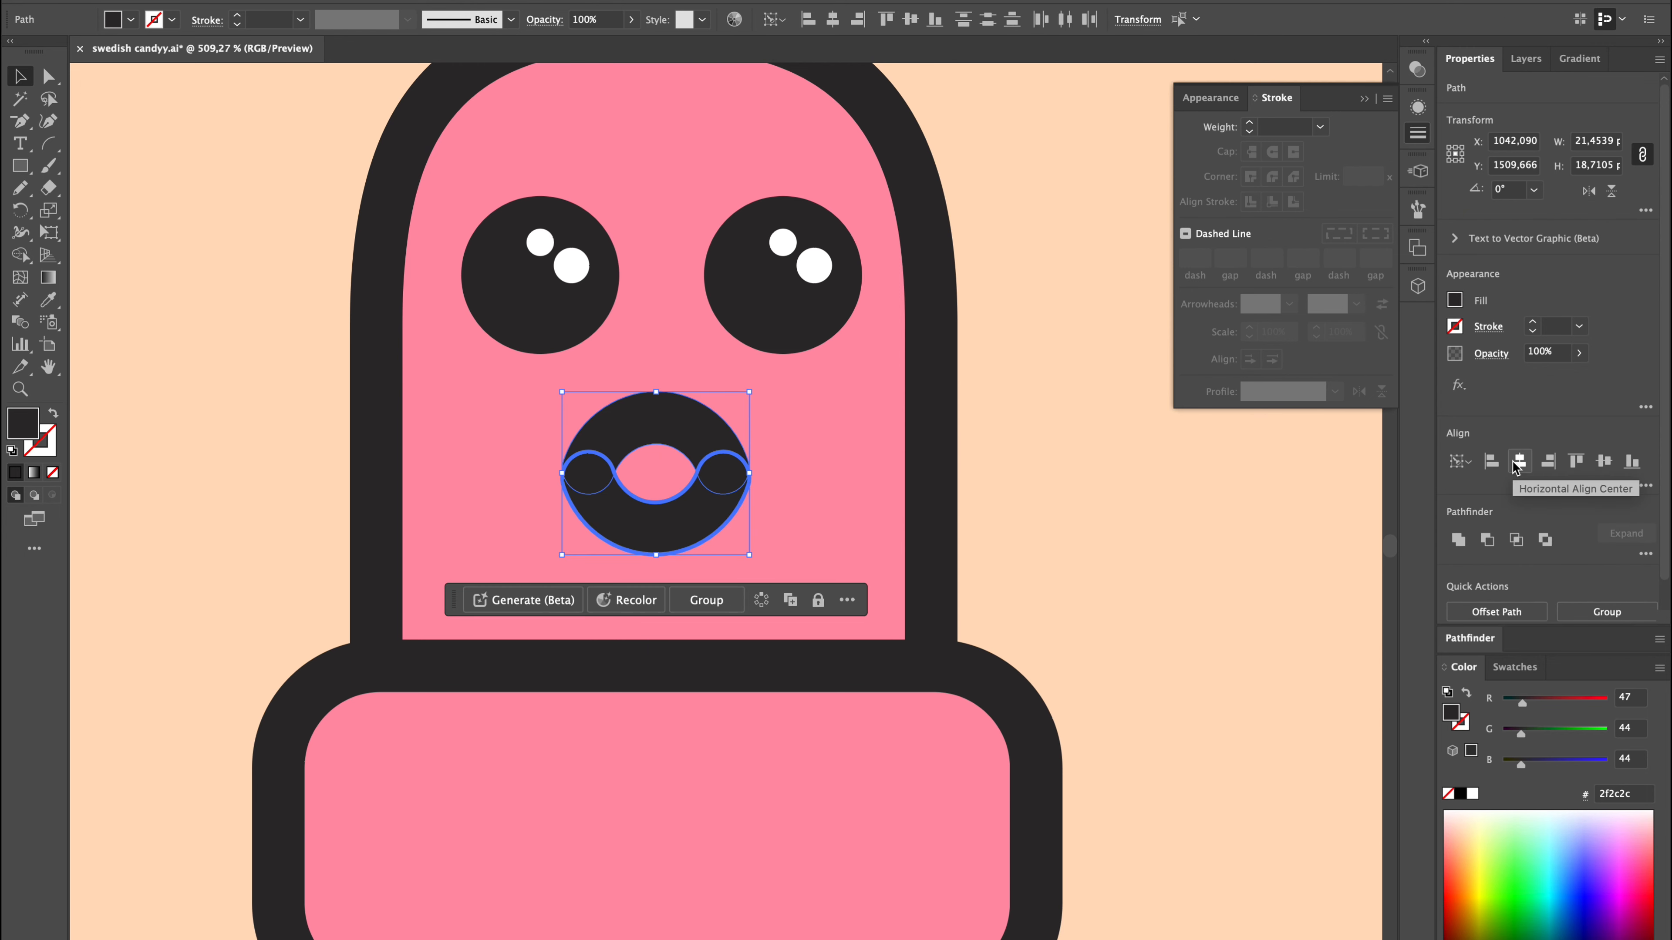
pyautogui.click(1460, 541)
pyautogui.scroll(-3, 1122, 554)
pyautogui.click(1112, 559)
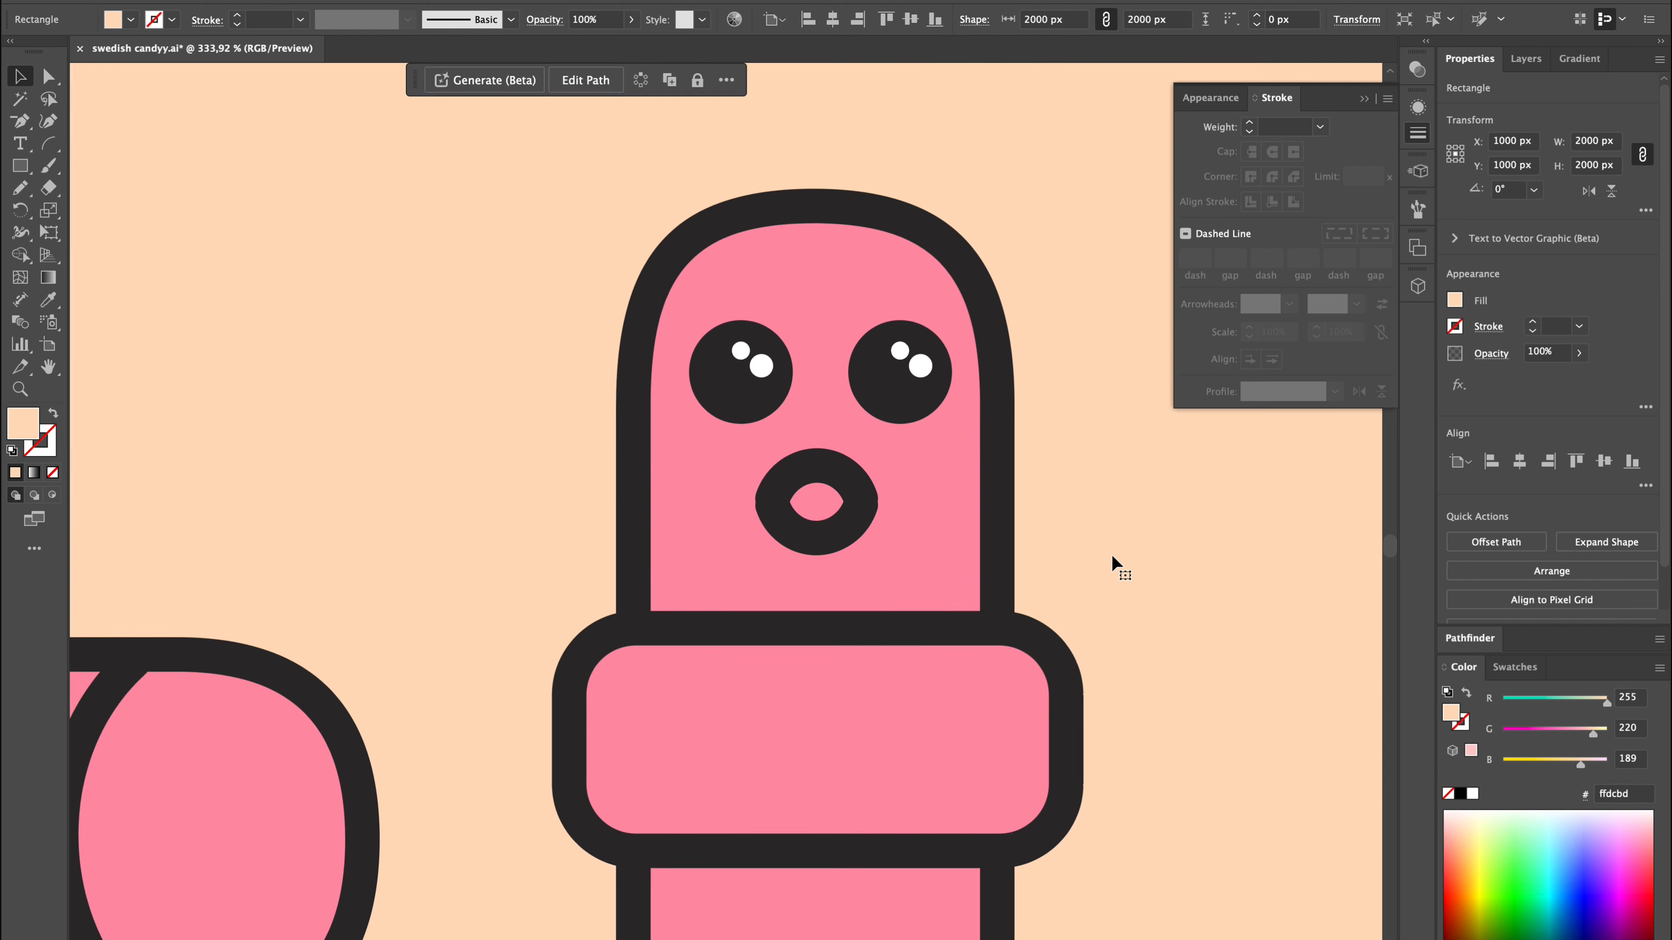
# Fill the mouth's opening with a 14 × 9 px ellipse in the mouth's dark colour and unite it with the mouth.
pyautogui.moveTo(20, 169); pyautogui.dragTo(99, 209)
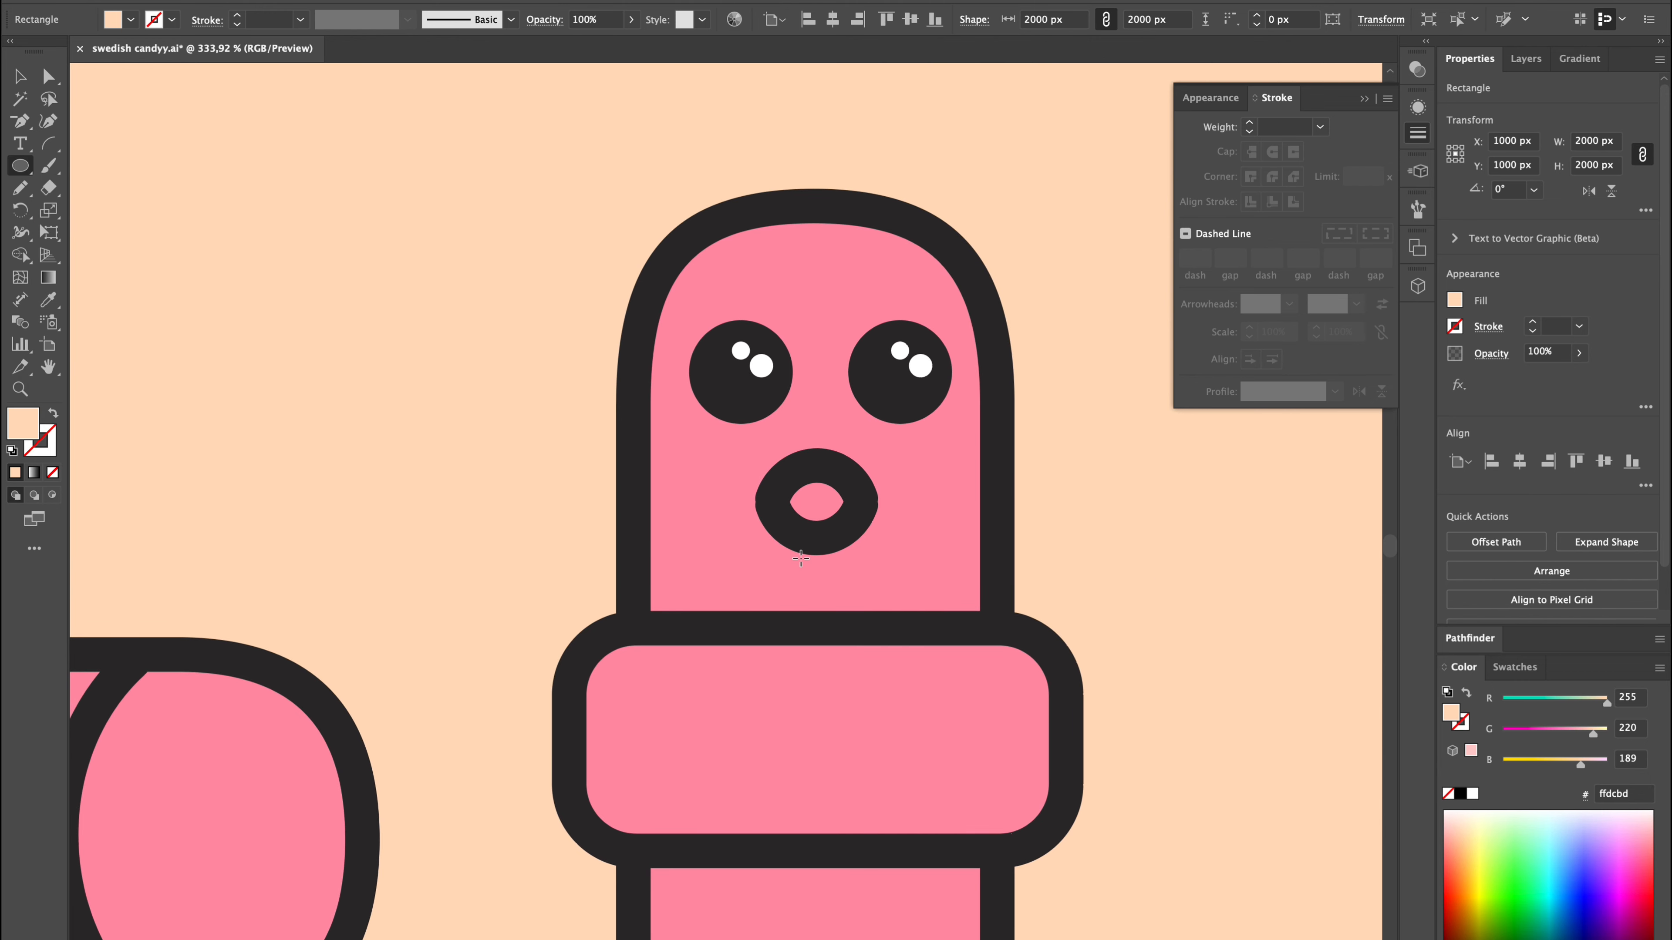
pyautogui.scroll(3, 798, 558)
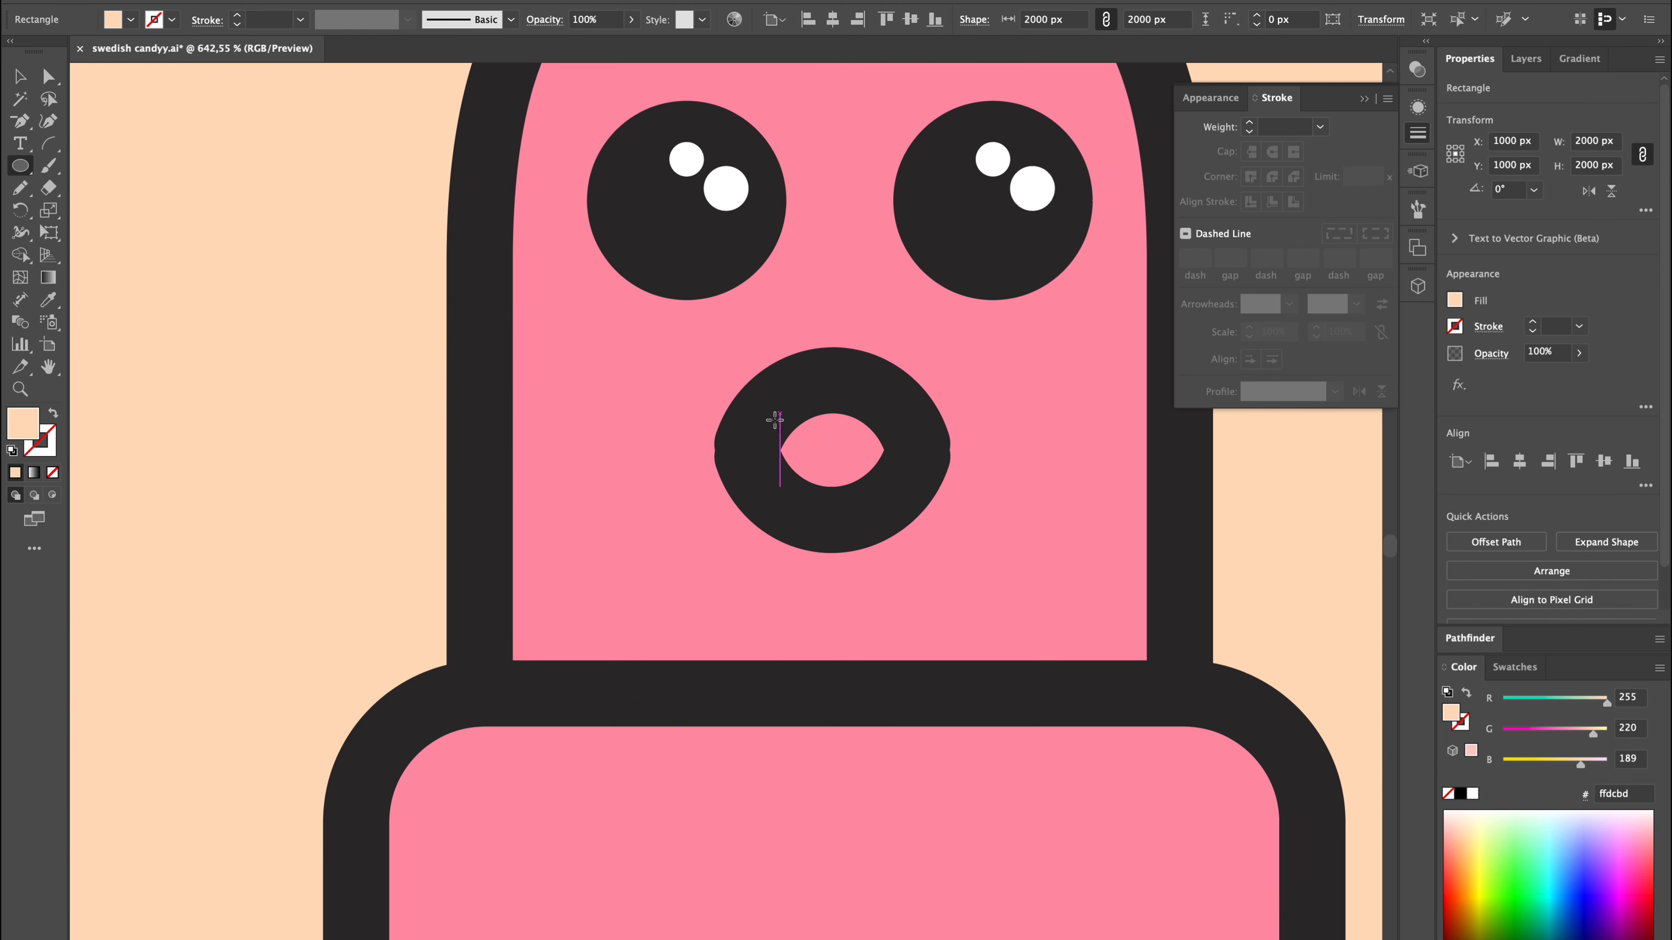
pyautogui.press('i')
pyautogui.click(881, 393)
pyautogui.press('v')
pyautogui.keyDown('shift'); pyautogui.click(881, 394); pyautogui.keyUp('shift')
pyautogui.click(1463, 545)
pyautogui.scroll(-2, 1140, 554)
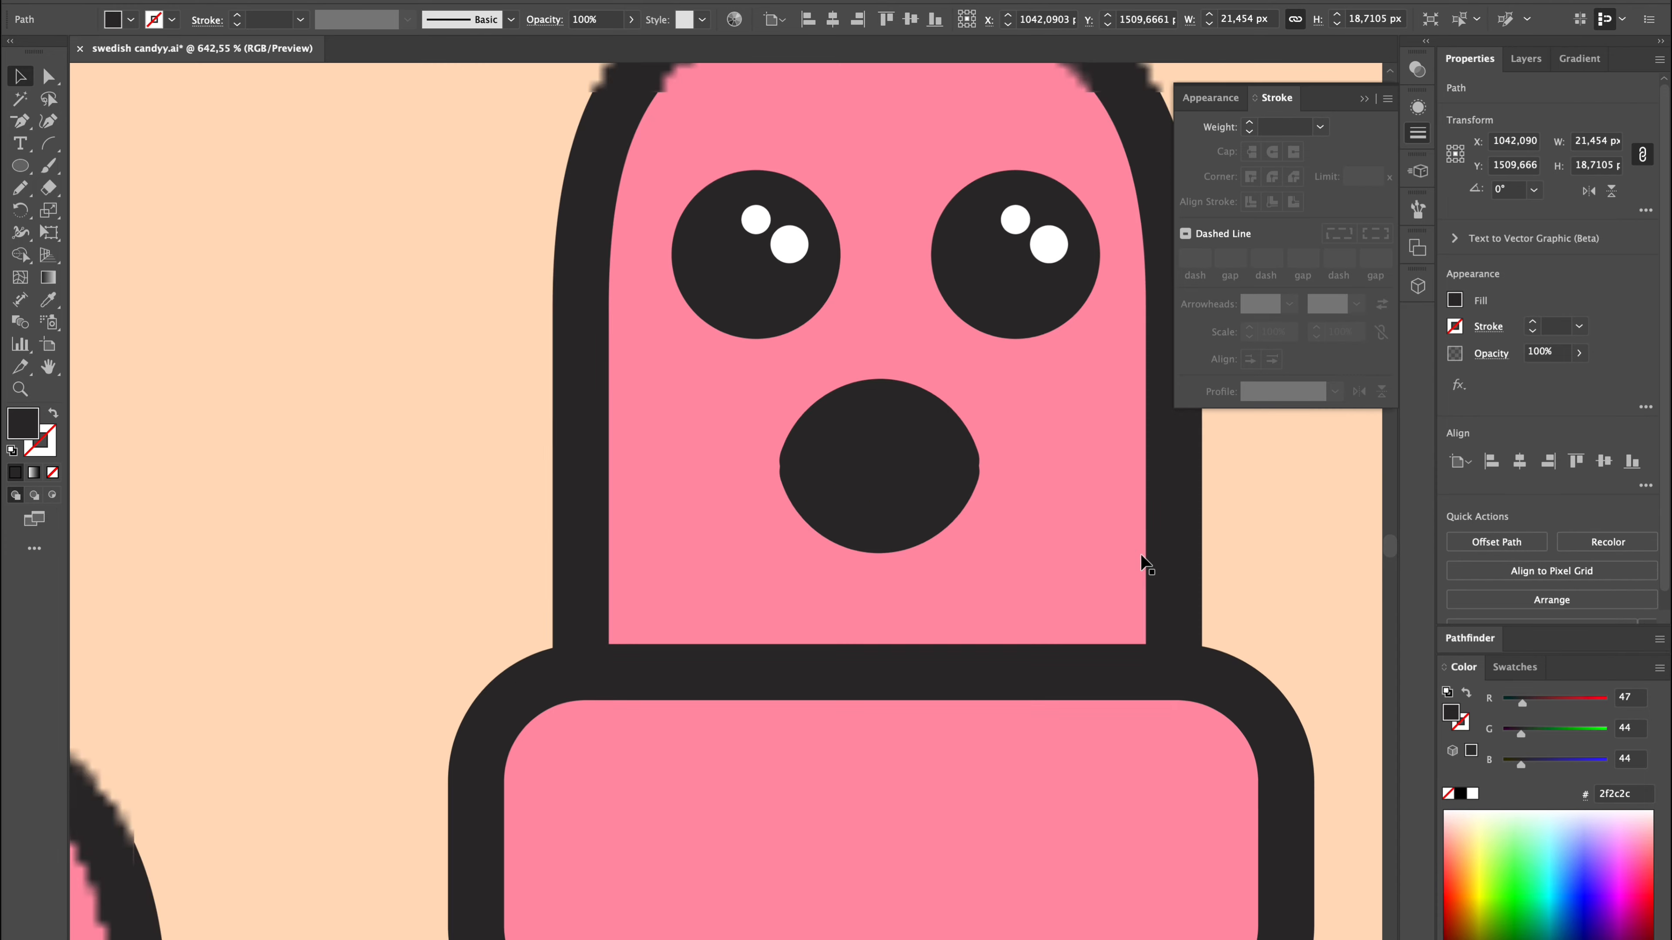
pyautogui.scroll(-15, 1139, 554)
pyautogui.click(942, 751)
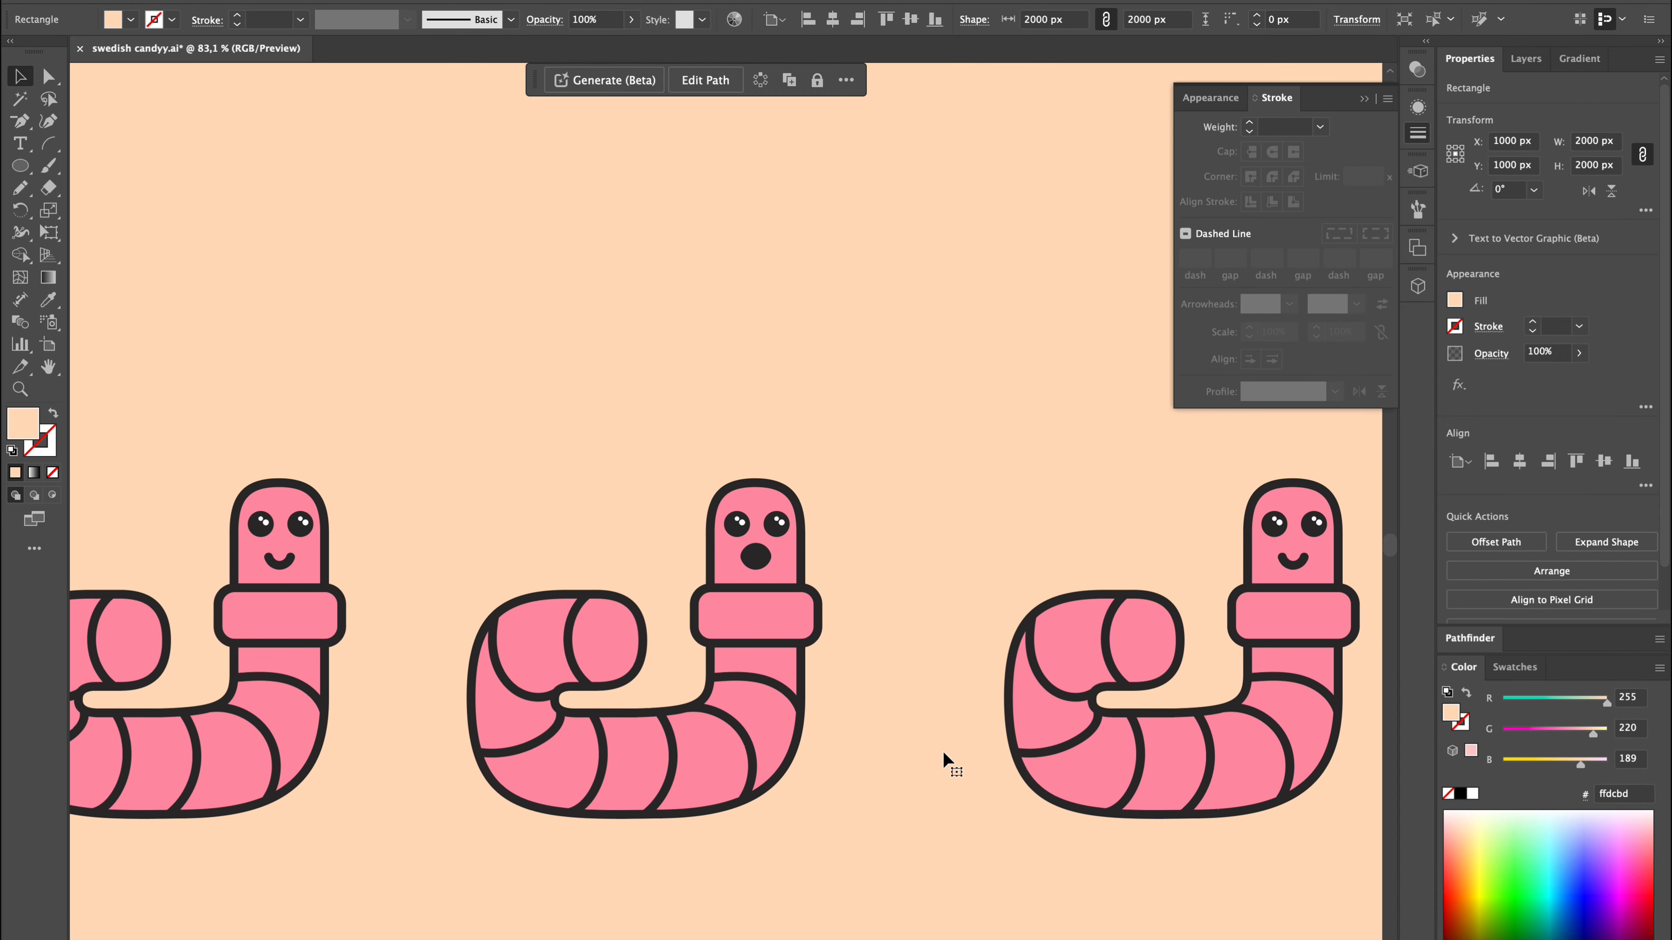
pyautogui.hscroll(5, 942, 750)
pyautogui.scroll(-2, 968, 724)
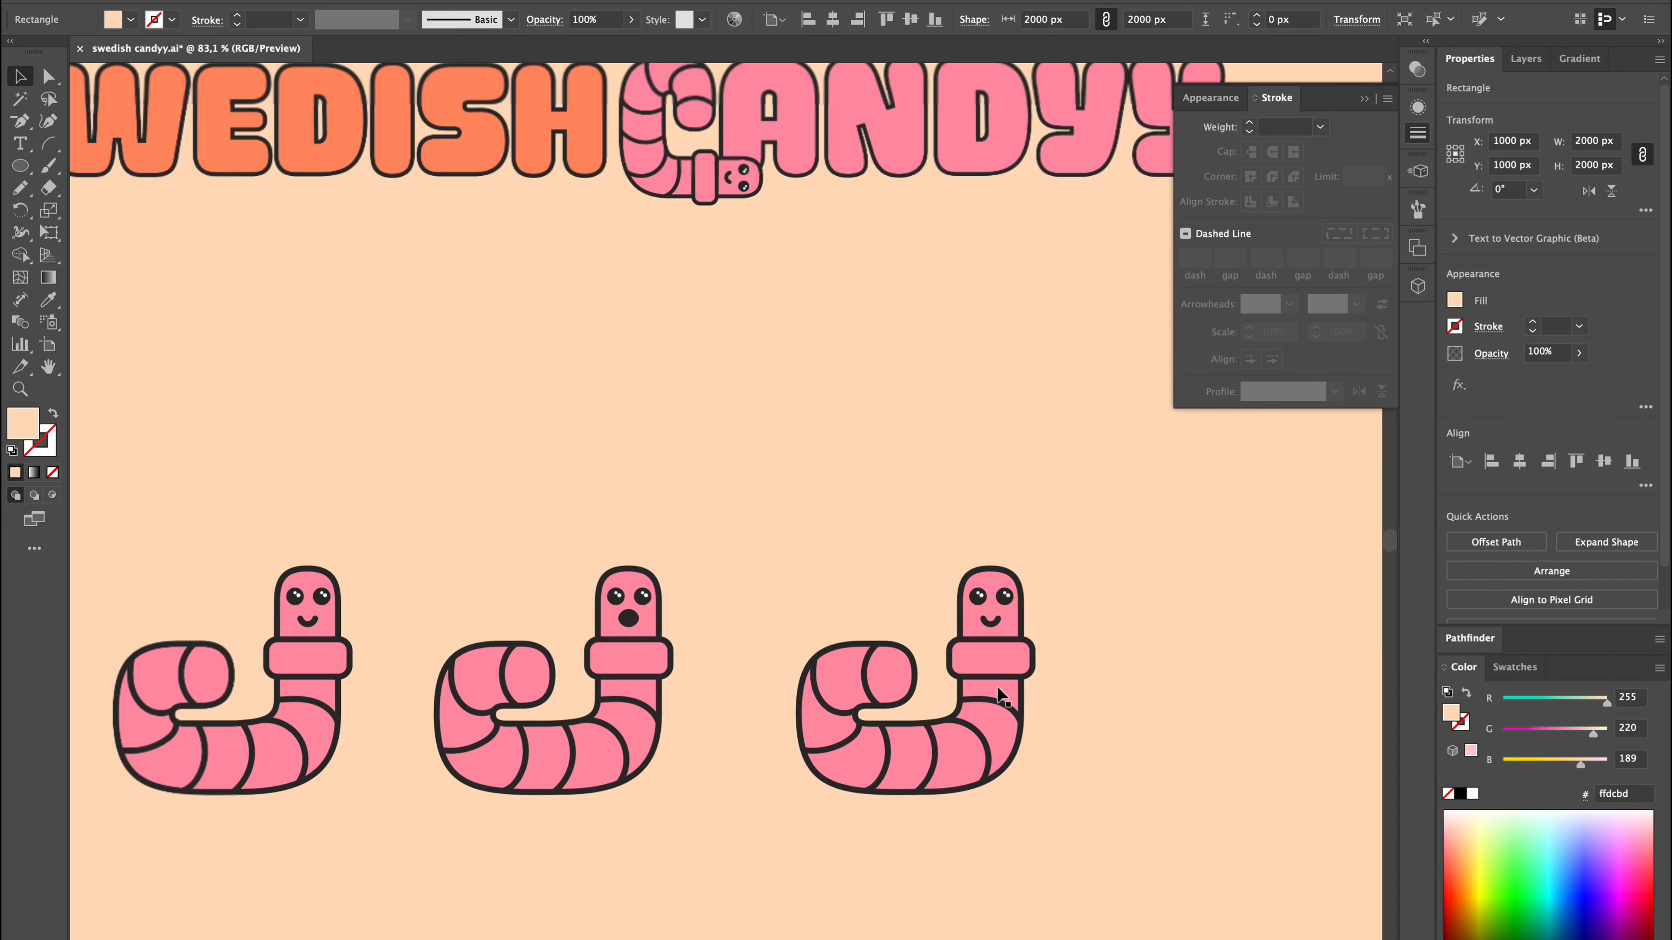
pyautogui.scroll(-2, 999, 695)
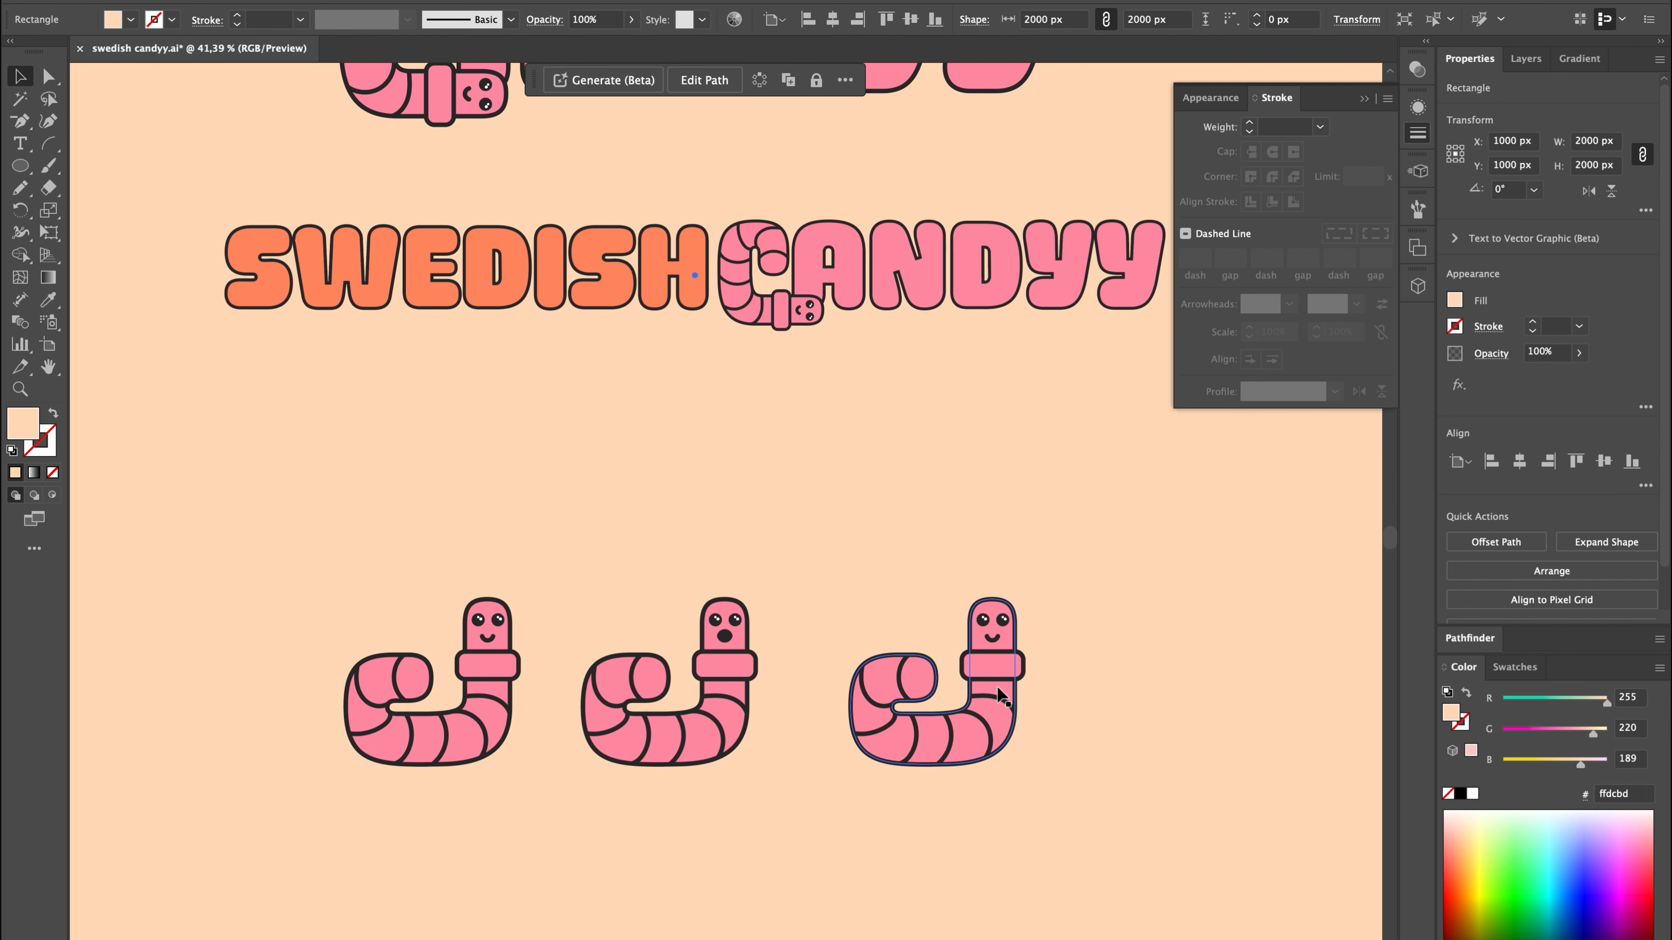
pyautogui.scroll(5, 996, 686)
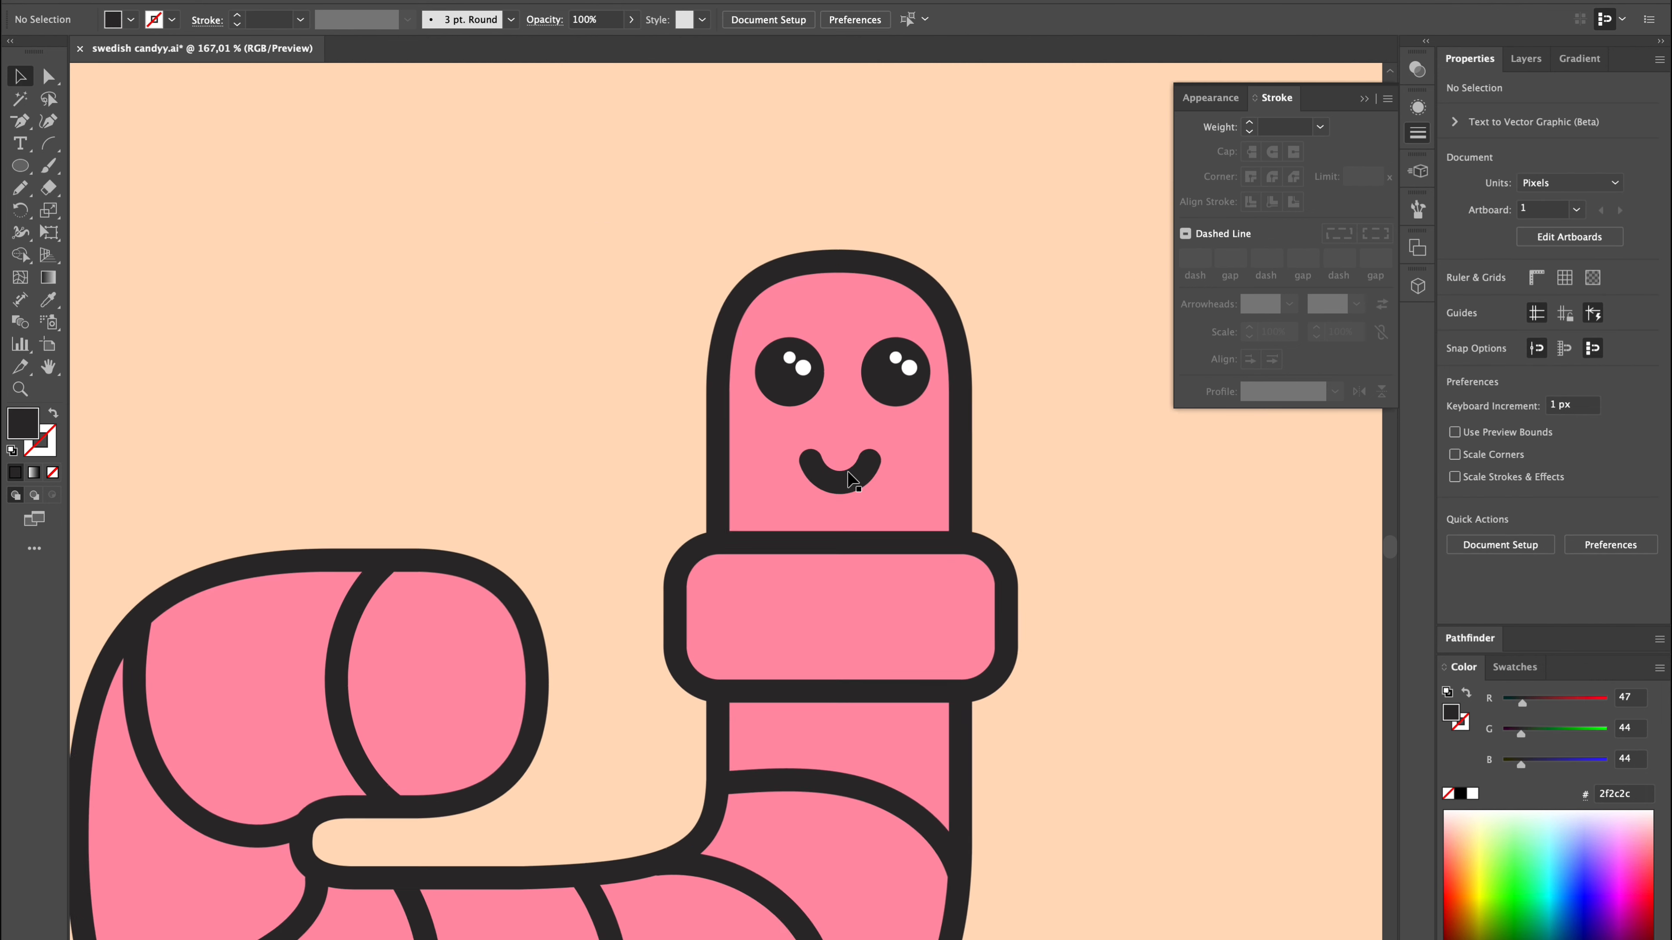
pyautogui.press('n')
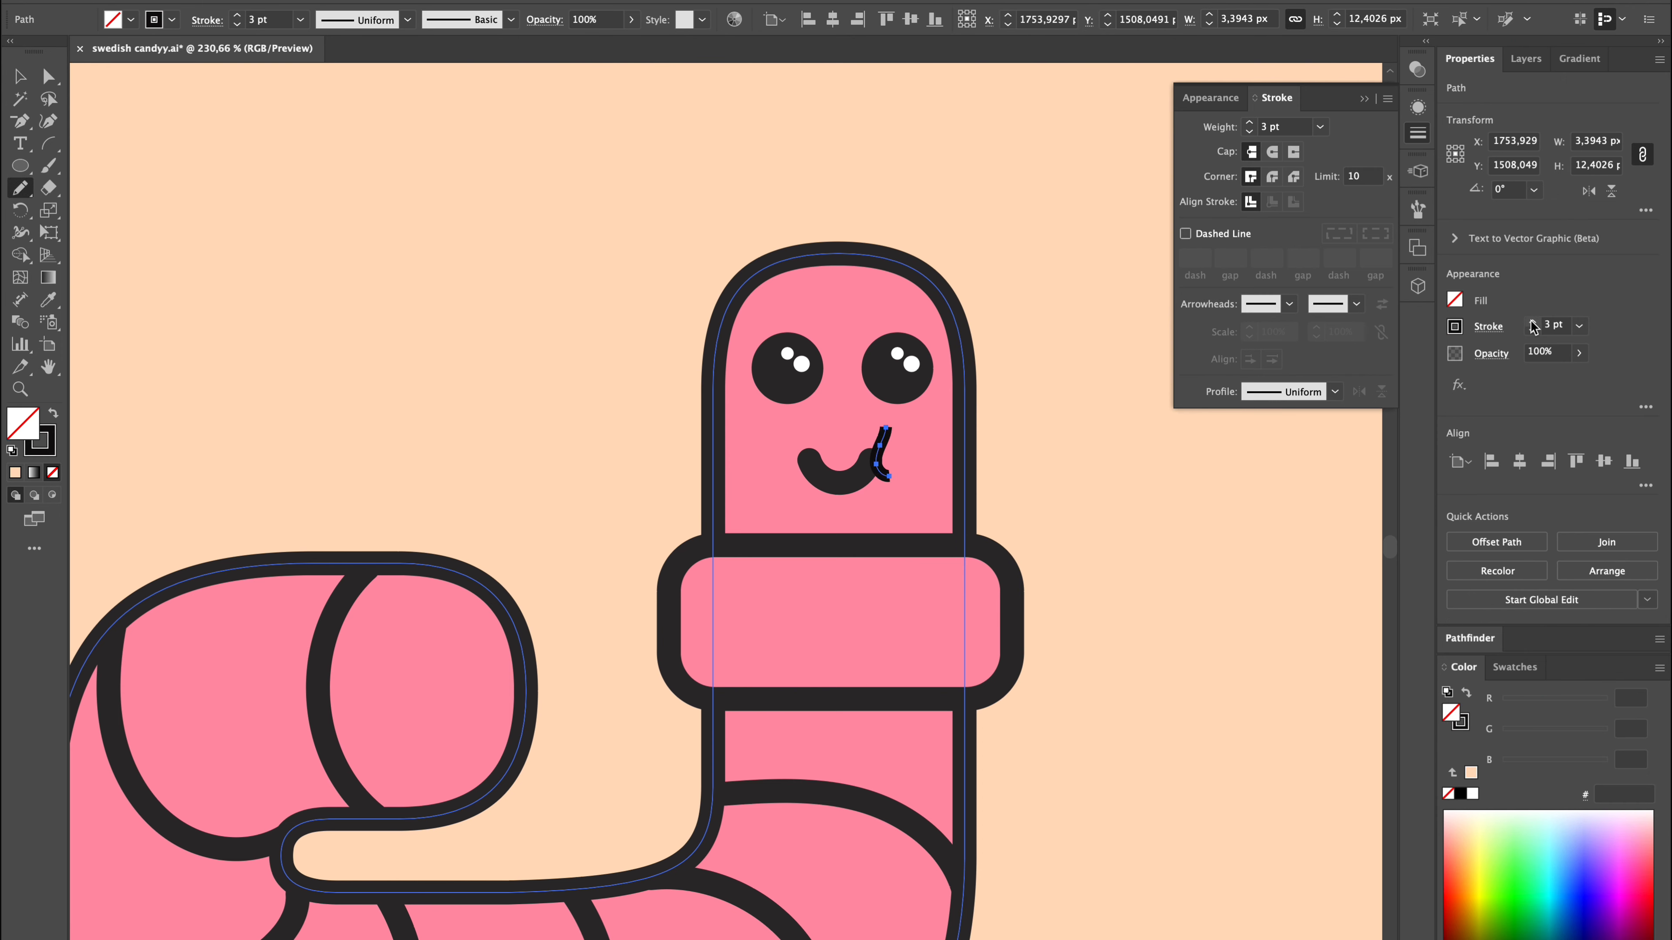
pyautogui.press('v')
pyautogui.click(885, 442)
pyautogui.press('Delete')
pyautogui.press('n')
pyautogui.moveTo(897, 428); pyautogui.dragTo(898, 483)
pyautogui.press('Delete')
pyautogui.press('v')
# Place a copy of the fourth worm's smile at the right end of its mouth, trying a -45° rotation.
pyautogui.click(853, 486)
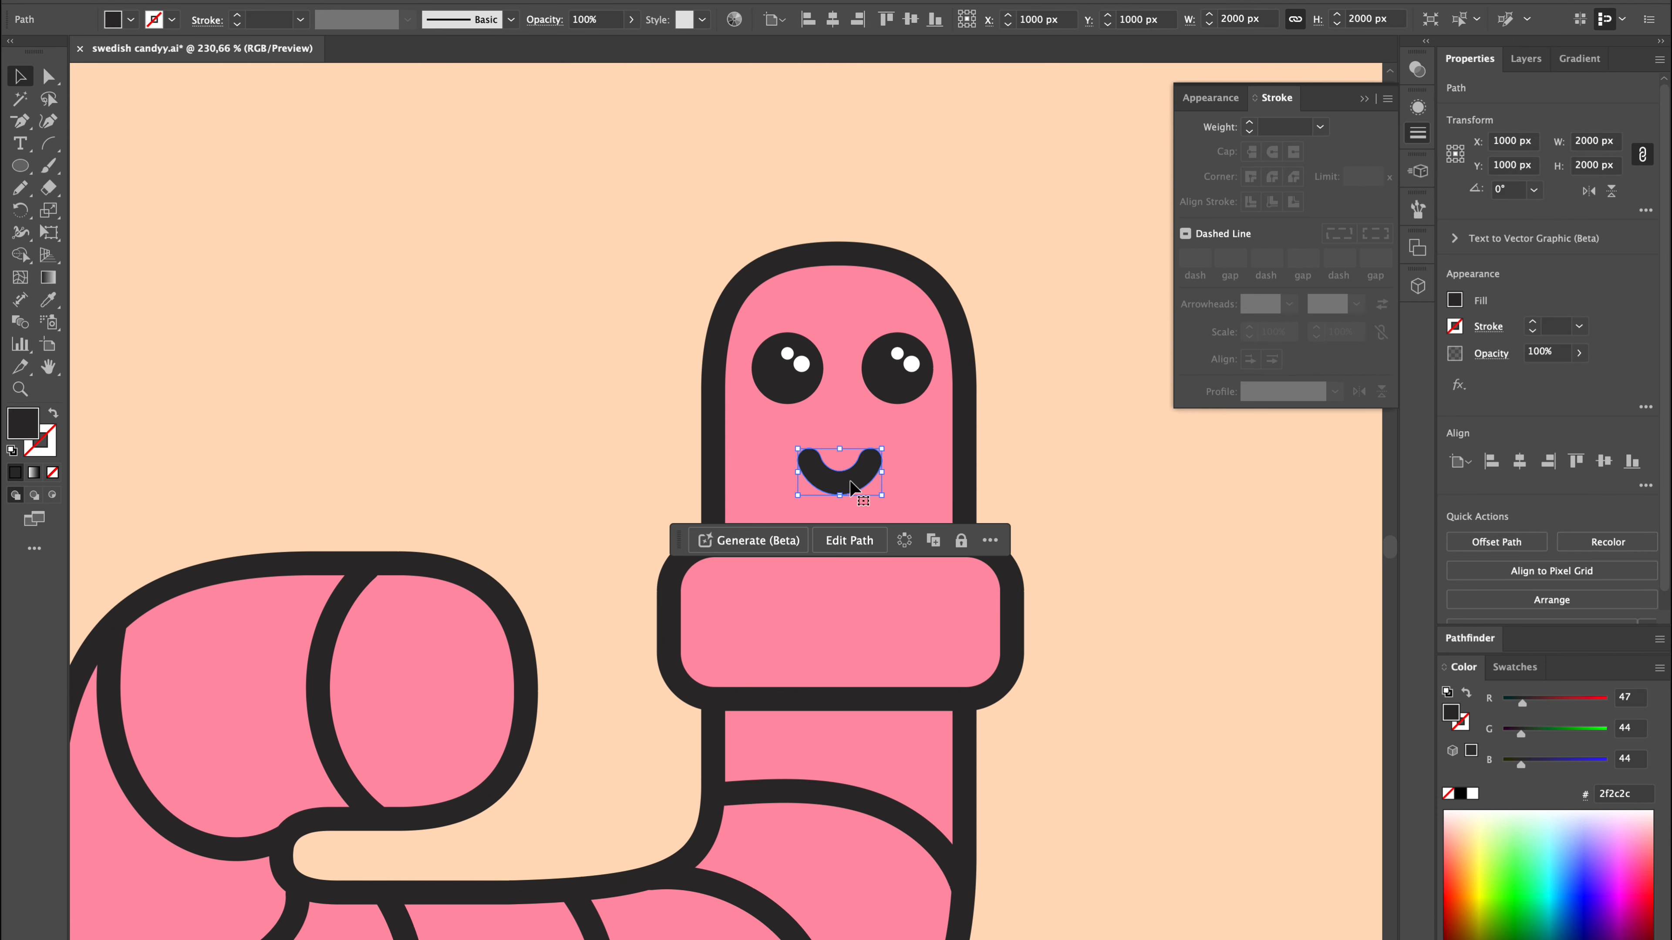
pyautogui.press('super+c')
pyautogui.press('super+v')
pyautogui.moveTo(726, 530); pyautogui.dragTo(885, 440)
pyautogui.click(1517, 191)
pyautogui.write('-45')
pyautogui.press('Return')
pyautogui.click(963, 497)
pyautogui.press('super+z')
pyautogui.press('super+d')
pyautogui.click(1017, 490)
pyautogui.click(1046, 439)
pyautogui.scroll(3, 1046, 439)
# Place another smile copy at the left end of the mouth, rotated -90° and tilted slightly to join the smile.
pyautogui.click(727, 525)
pyautogui.moveTo(726, 524); pyautogui.dragTo(555, 498)
pyautogui.click(1513, 191)
pyautogui.write('-90')
pyautogui.press('Return')
pyautogui.moveTo(669, 450); pyautogui.dragTo(624, 579)
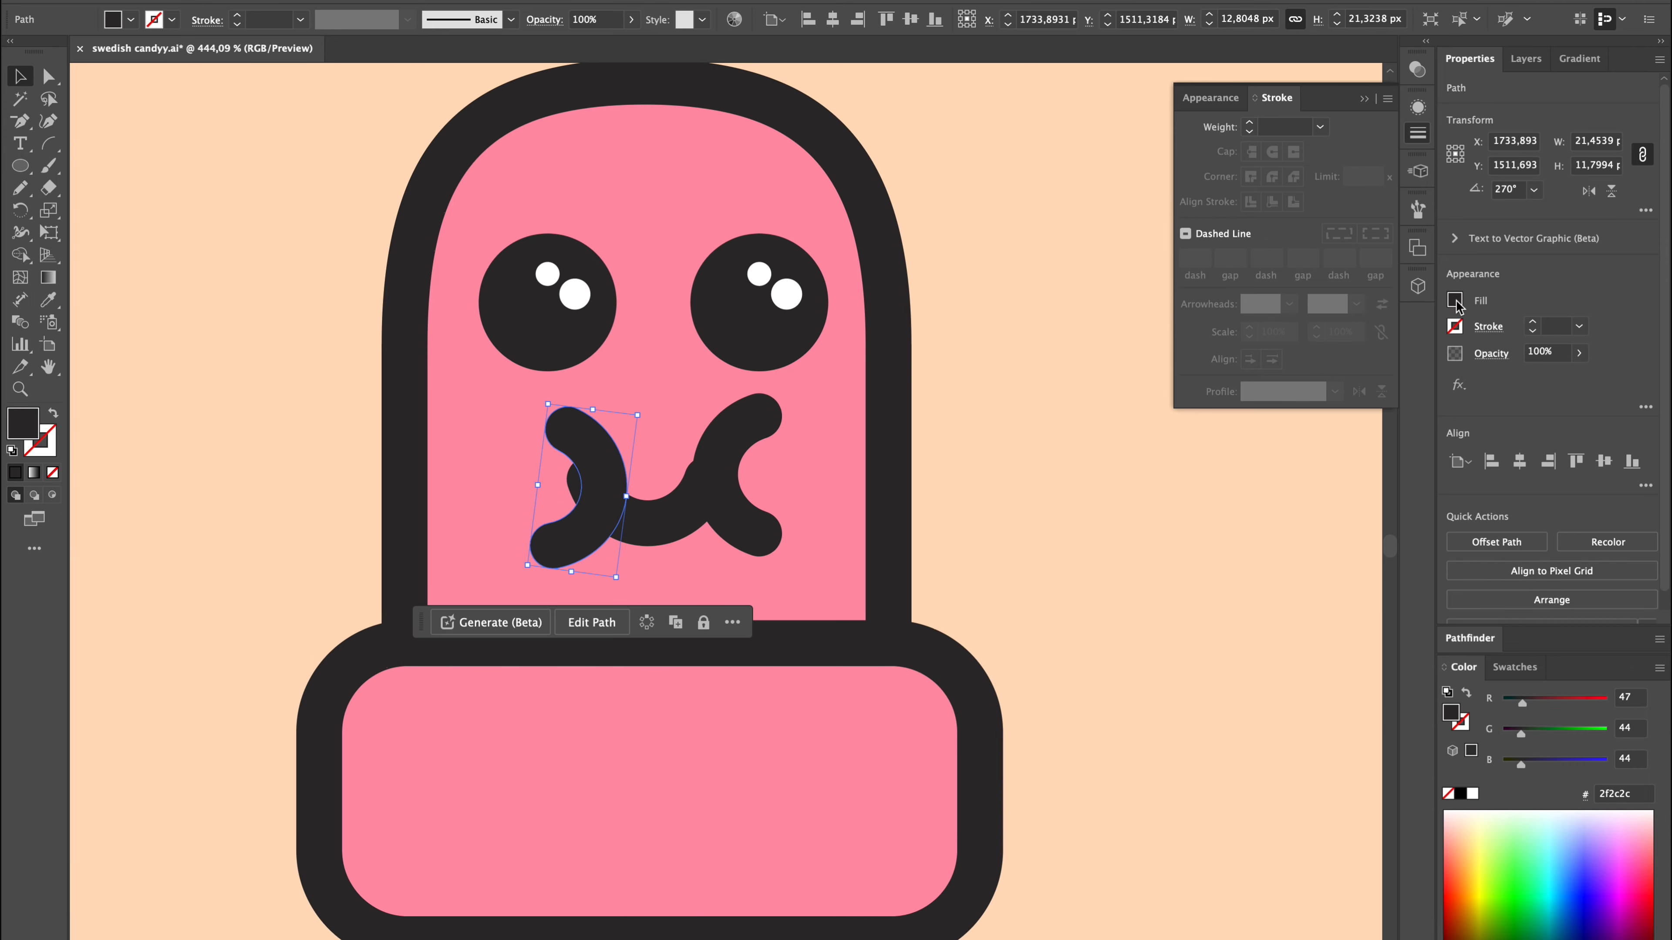
pyautogui.click(344, 571)
pyautogui.moveTo(590, 515); pyautogui.dragTo(568, 508)
pyautogui.moveTo(508, 567); pyautogui.dragTo(482, 570)
# Replace the arc at the mouth's right end with a horizontally flipped copy of the left arc.
pyautogui.moveTo(566, 511); pyautogui.dragTo(735, 555)
pyautogui.click(716, 471)
pyautogui.press('Delete')
pyautogui.press('super+z')
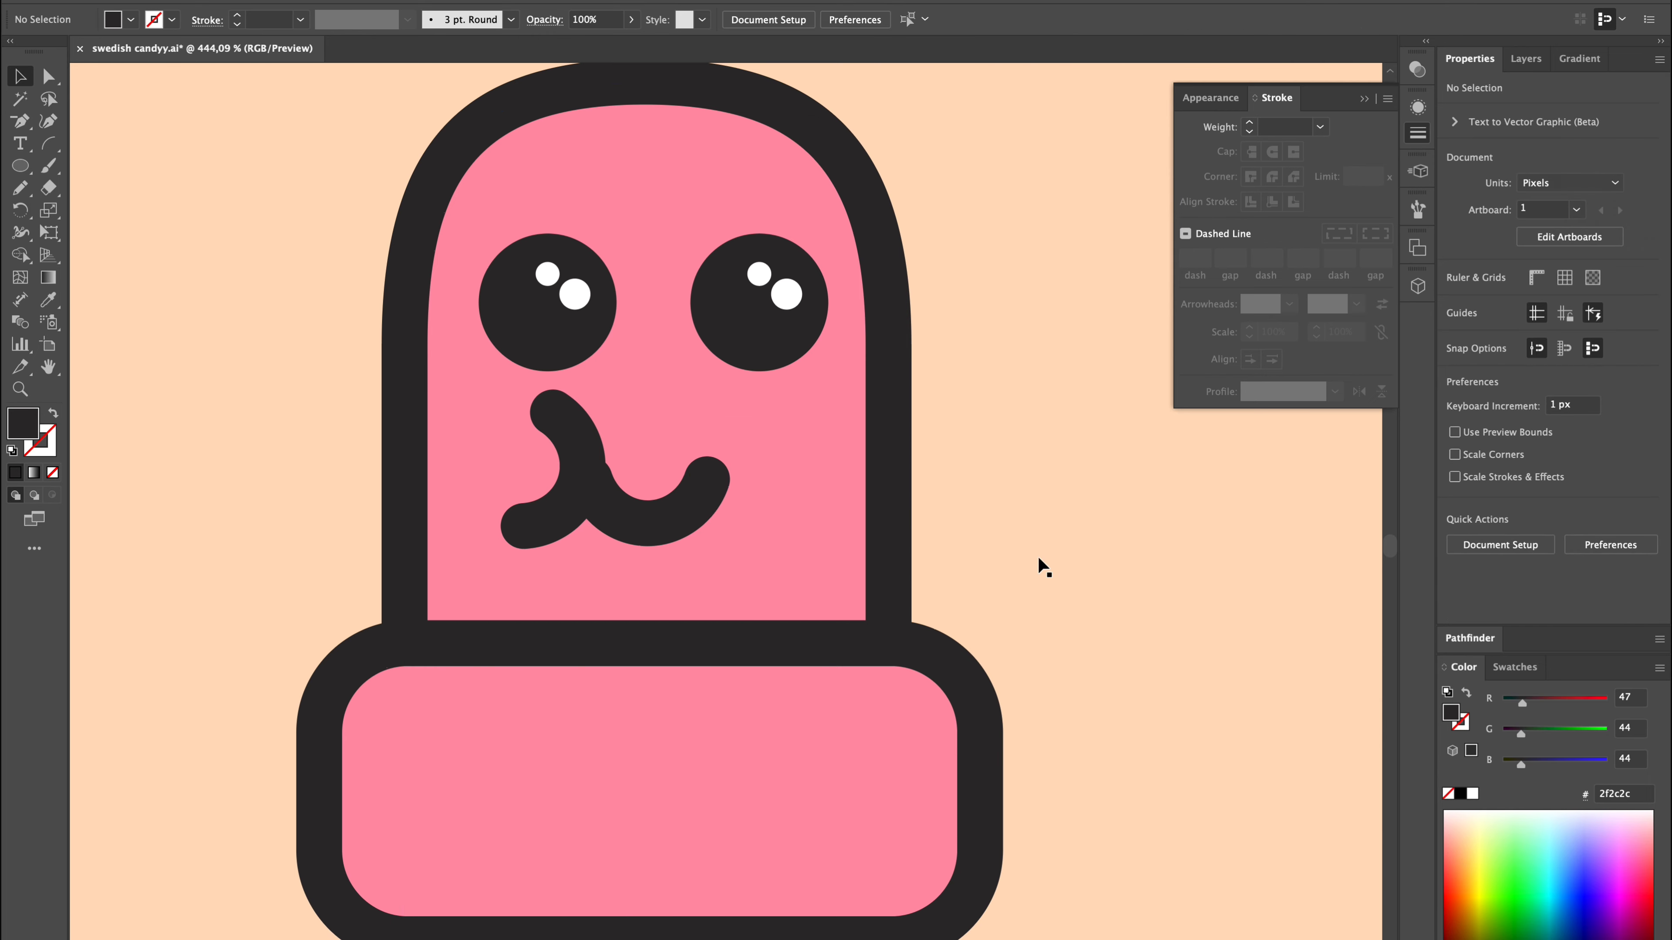
pyautogui.click(567, 505)
pyautogui.click(1586, 193)
pyautogui.moveTo(567, 505); pyautogui.dragTo(773, 517)
pyautogui.scroll(-3, 783, 510)
pyautogui.click(987, 461)
# Shift the left and right arcs slightly so they sit evenly on both ends of the smile.
pyautogui.scroll(5, 988, 463)
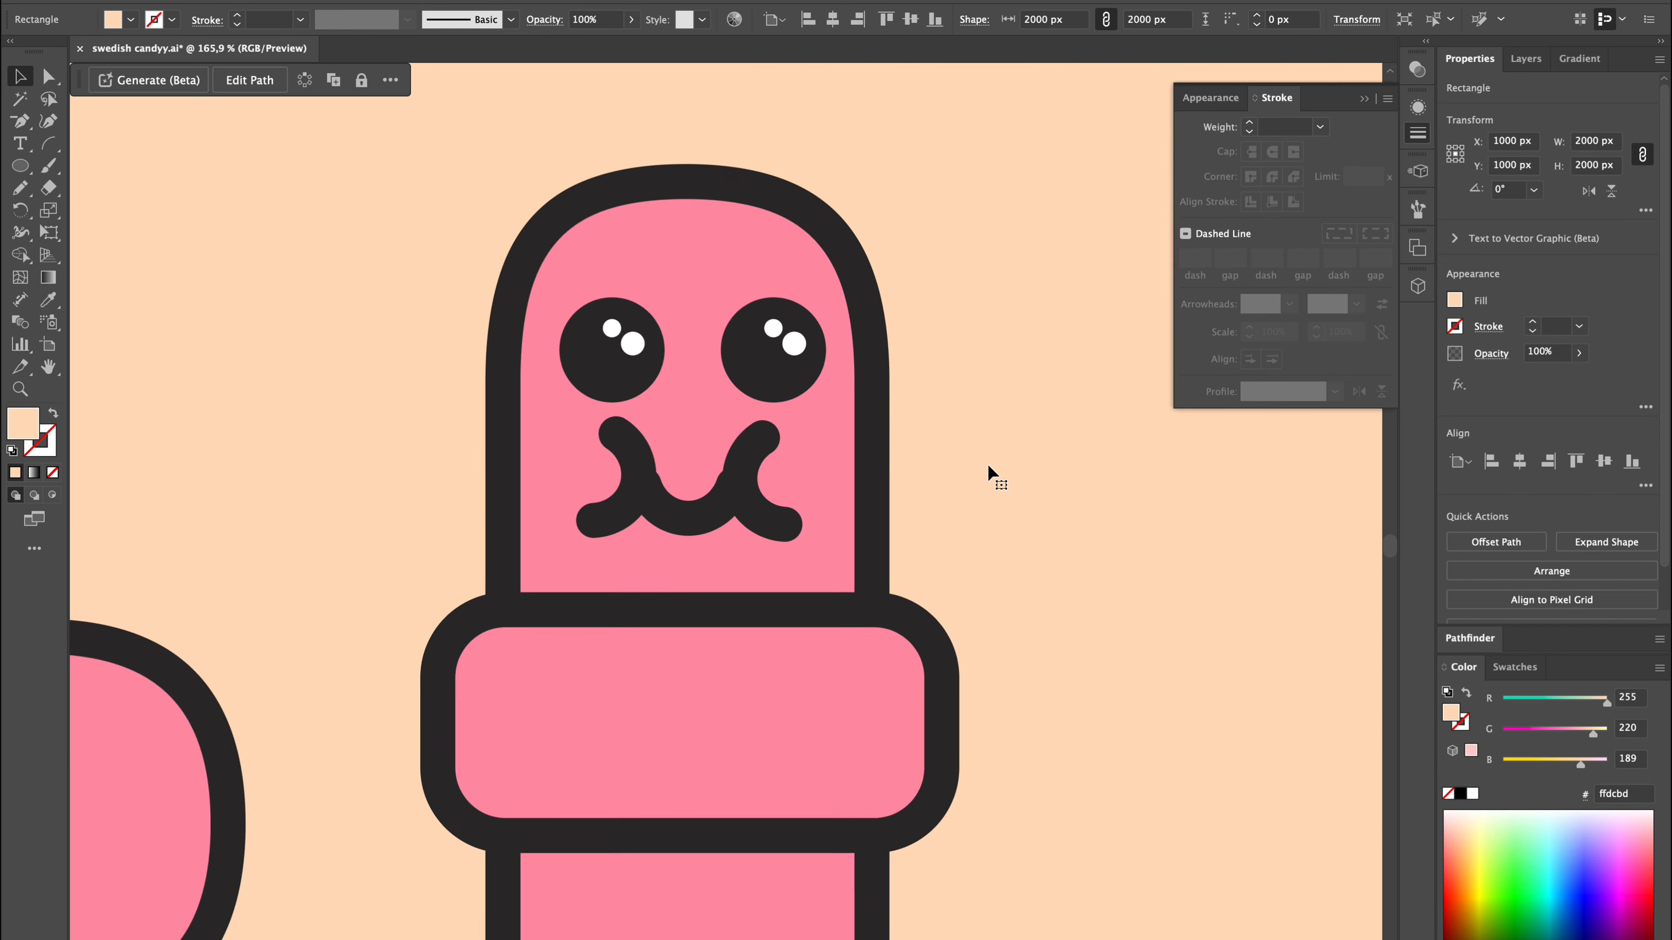
pyautogui.click(522, 527)
pyautogui.press('Right')
pyautogui.moveTo(521, 526); pyautogui.dragTo(511, 526)
pyautogui.click(726, 518)
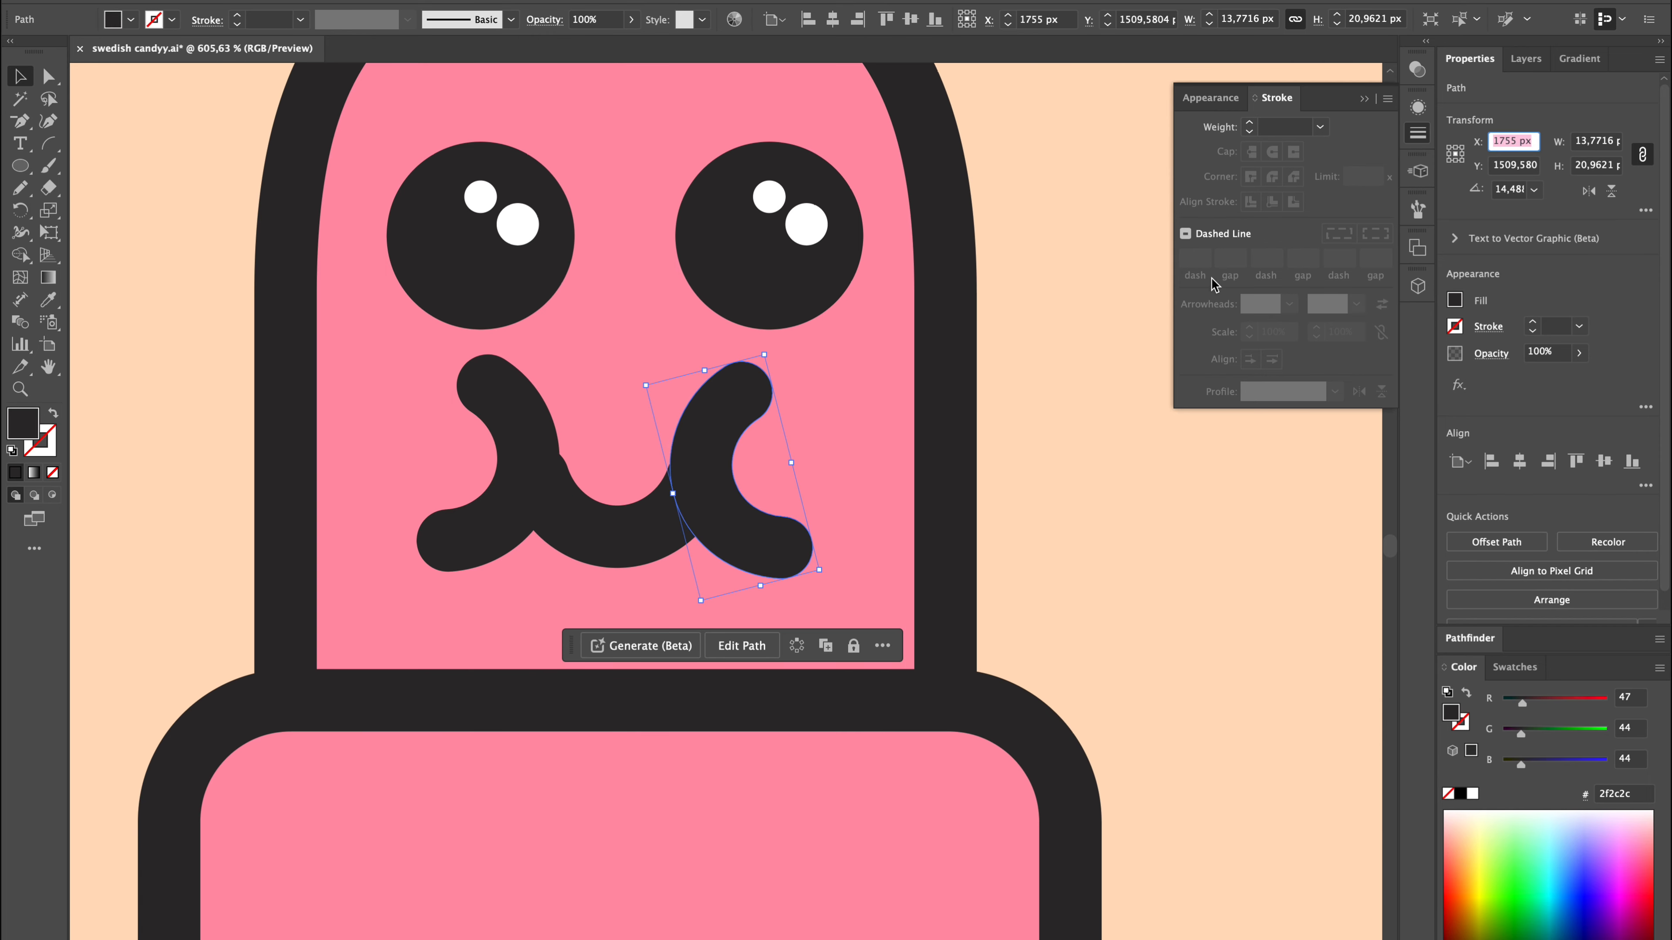
pyautogui.moveTo(688, 493); pyautogui.dragTo(678, 492)
# Group the two side arcs and centre them horizontally on the fourth worm's smile.
pyautogui.keyDown('shift'); pyautogui.click(504, 478); pyautogui.keyUp('shift')
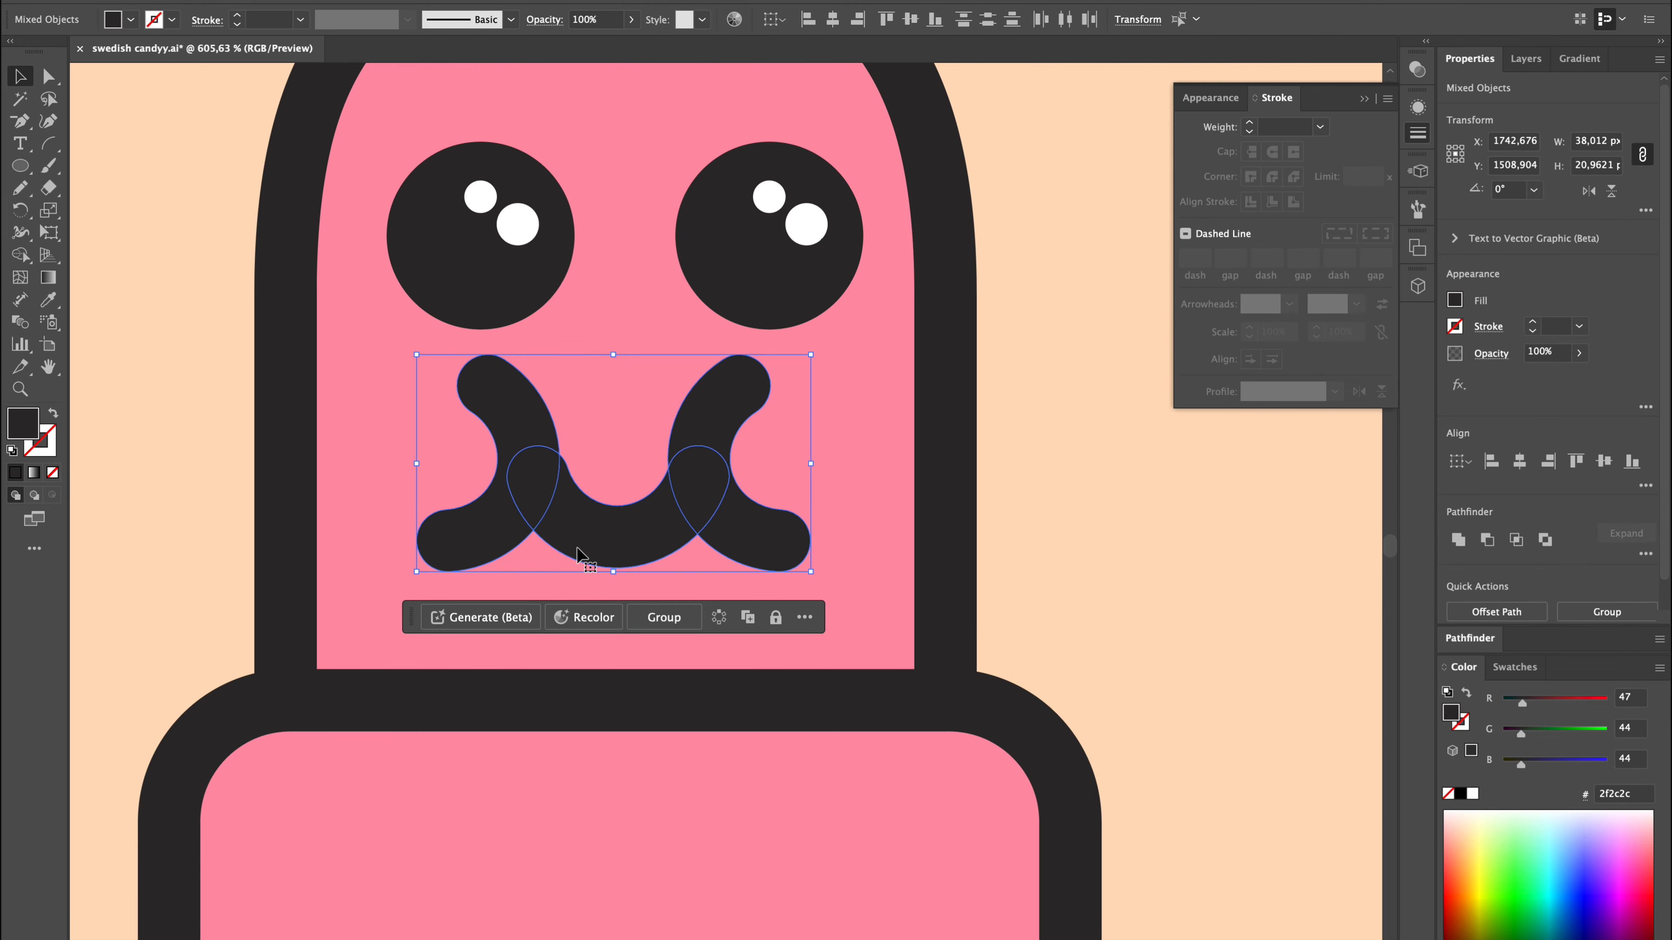
pyautogui.click(1072, 550)
pyautogui.scroll(-4, 1072, 550)
pyautogui.scroll(3, 1072, 550)
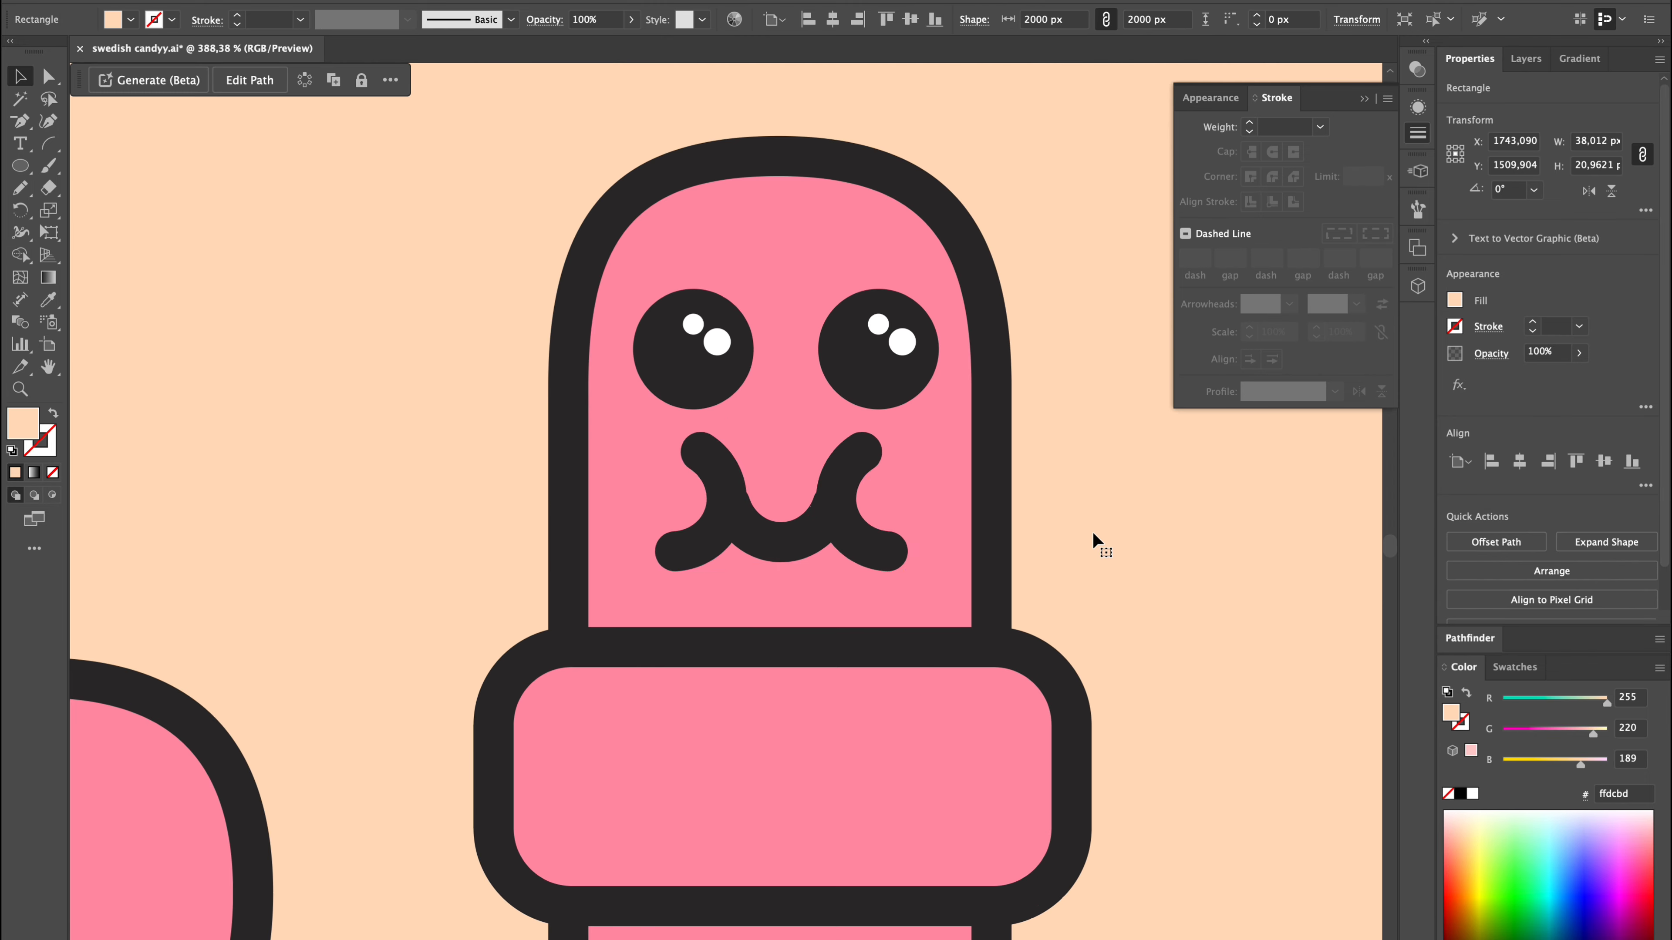
pyautogui.scroll(-4, 1092, 531)
pyautogui.scroll(5, 1092, 531)
pyautogui.click(799, 567)
pyautogui.scroll(-8, 799, 568)
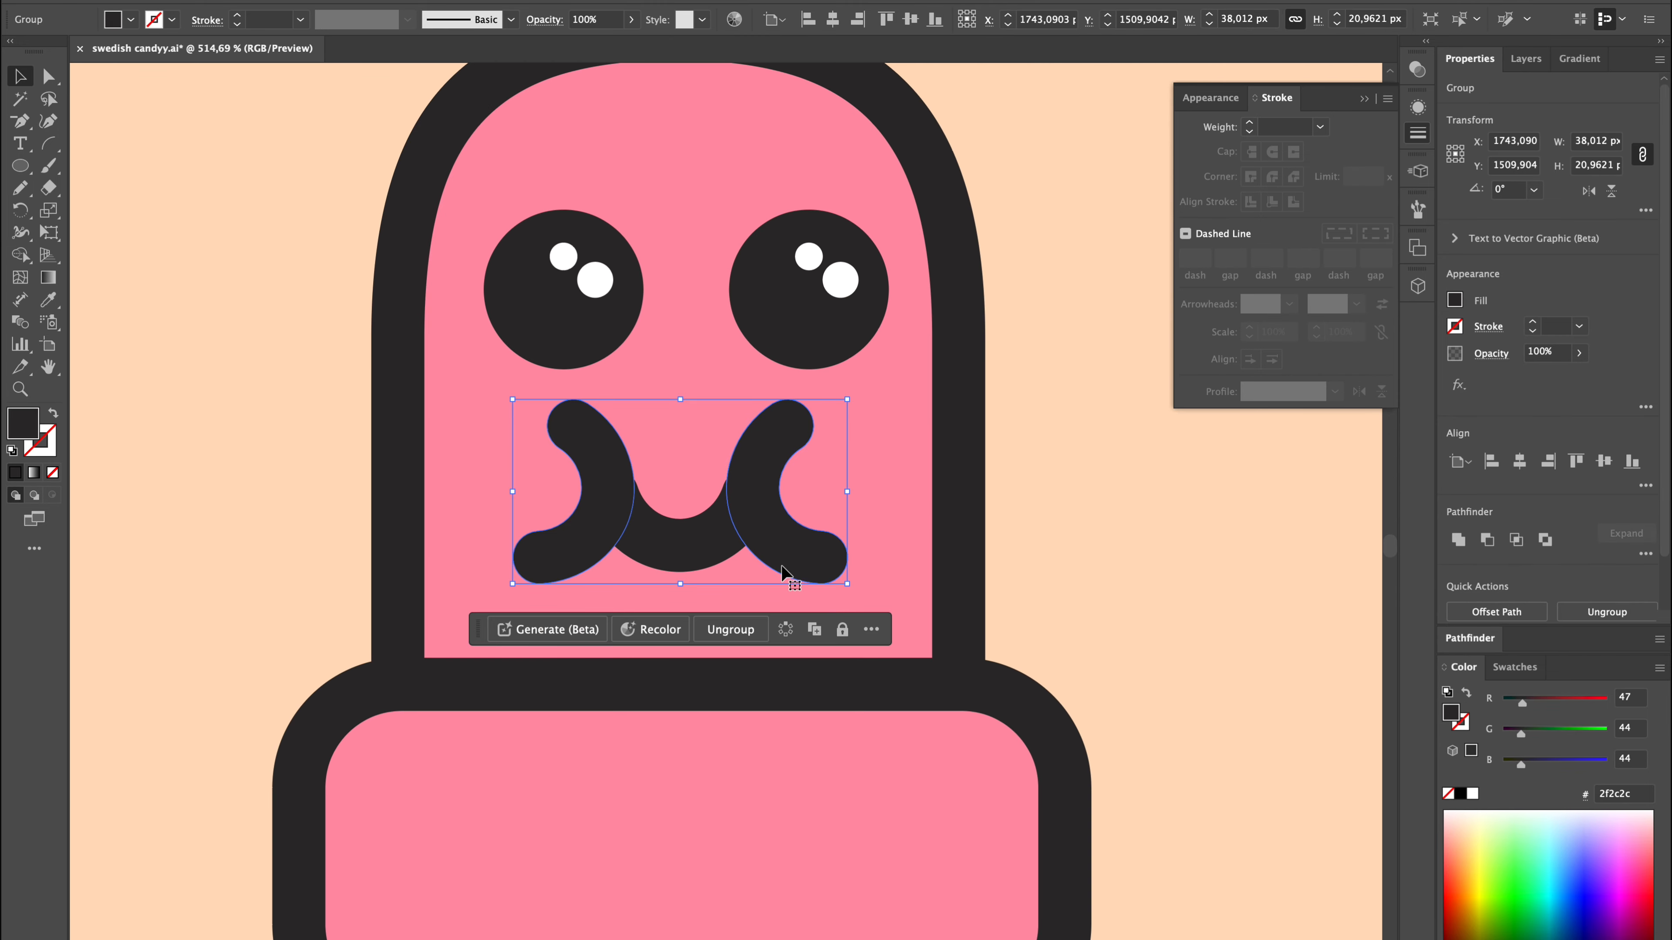
pyautogui.click(1000, 549)
# Lock the background rectangle and shift the row of four worms towards the artboard's left edge.
pyautogui.press('super+2')
pyautogui.moveTo(1181, 886); pyautogui.dragTo(355, 445)
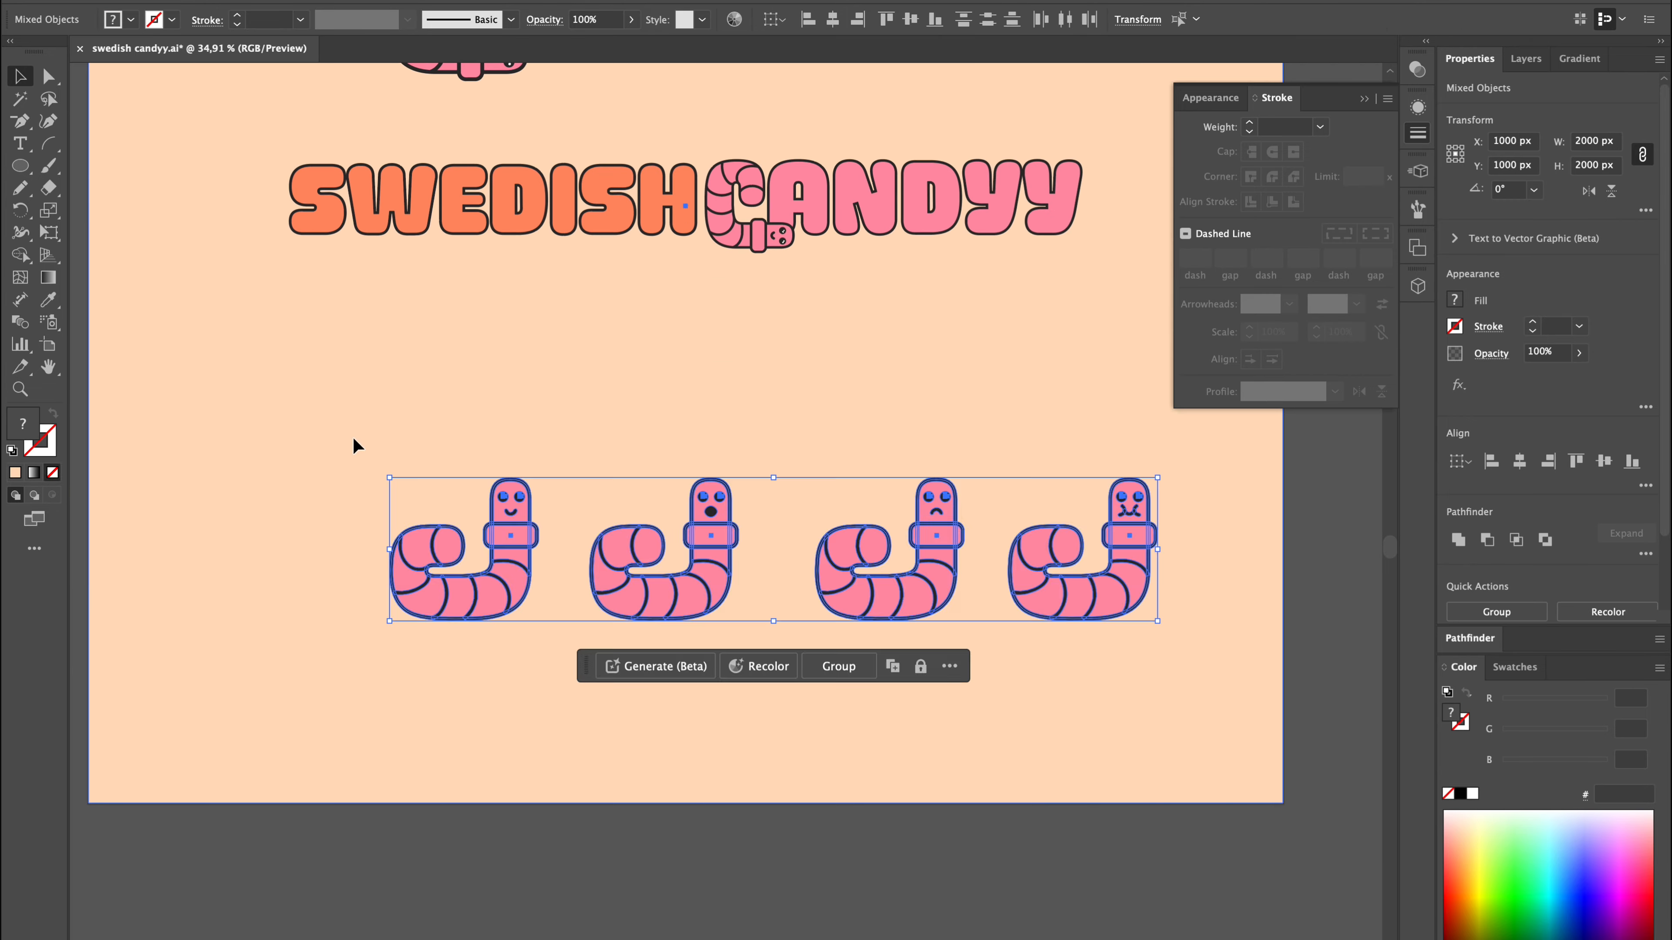
pyautogui.moveTo(451, 596); pyautogui.dragTo(199, 606)
# Duplicate the fourth worm to the right as a fifth worm in the row.
pyautogui.moveTo(940, 797); pyautogui.dragTo(742, 476)
pyautogui.moveTo(776, 564); pyautogui.dragTo(951, 560)
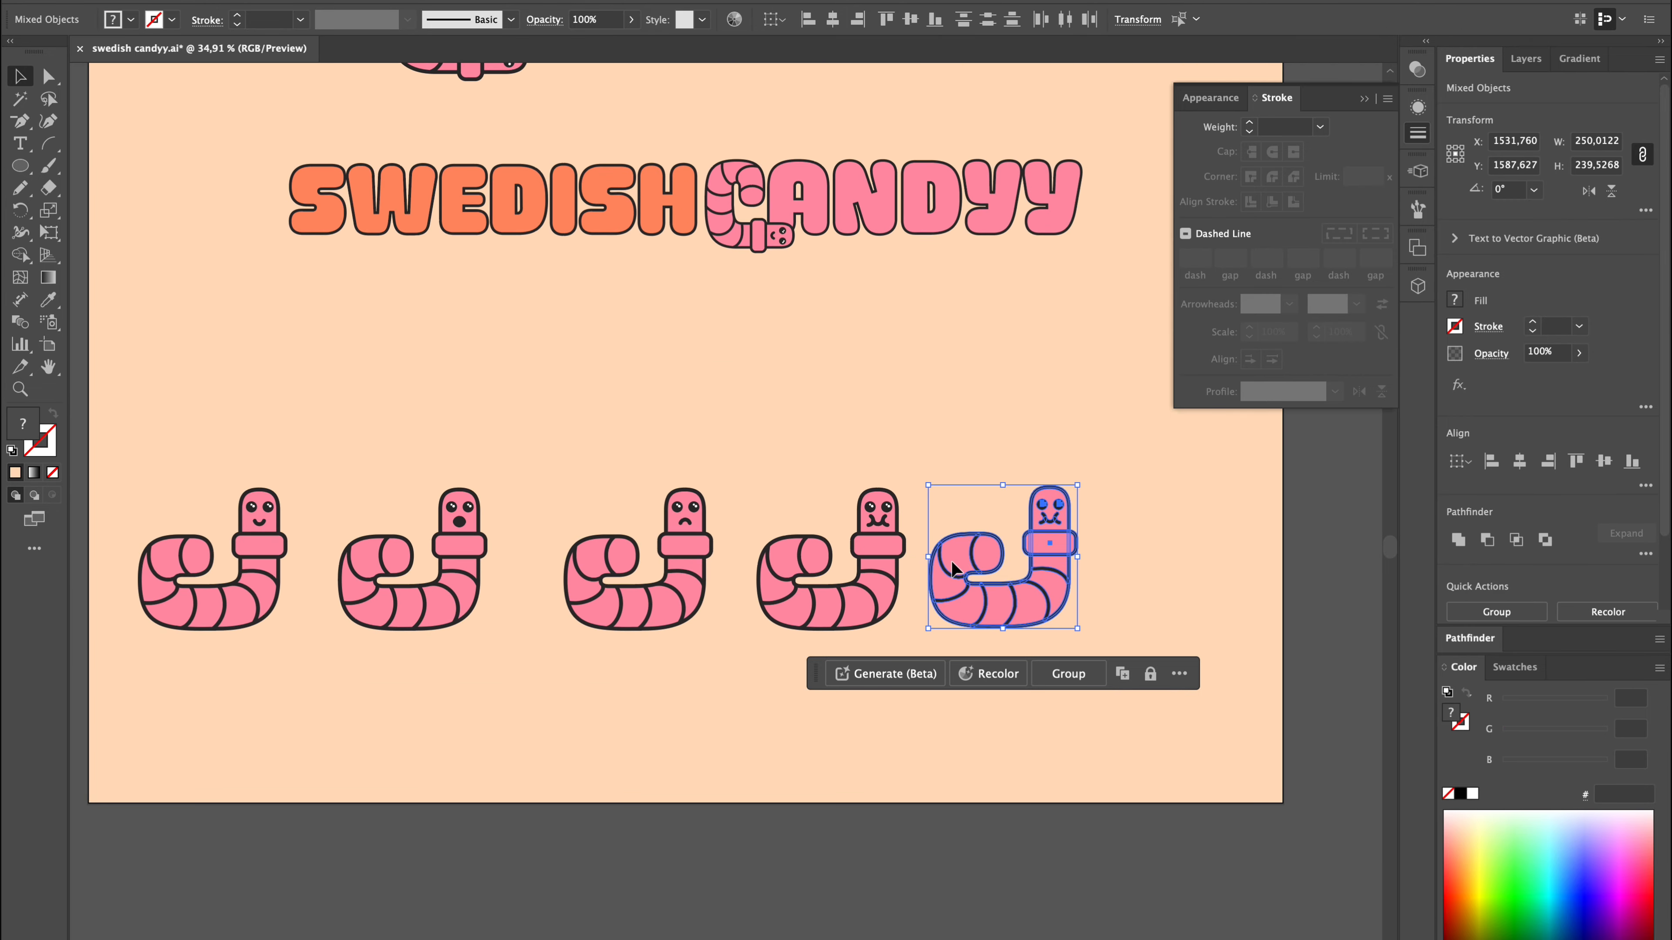
pyautogui.press('super+d')
# Nudge the curly mouth sideways to adjust its horizontal position on the worm's face.
pyautogui.scroll(6, 915, 539)
pyautogui.click(747, 520)
pyautogui.press('Right')
pyautogui.press('Right')
pyautogui.click(835, 530)
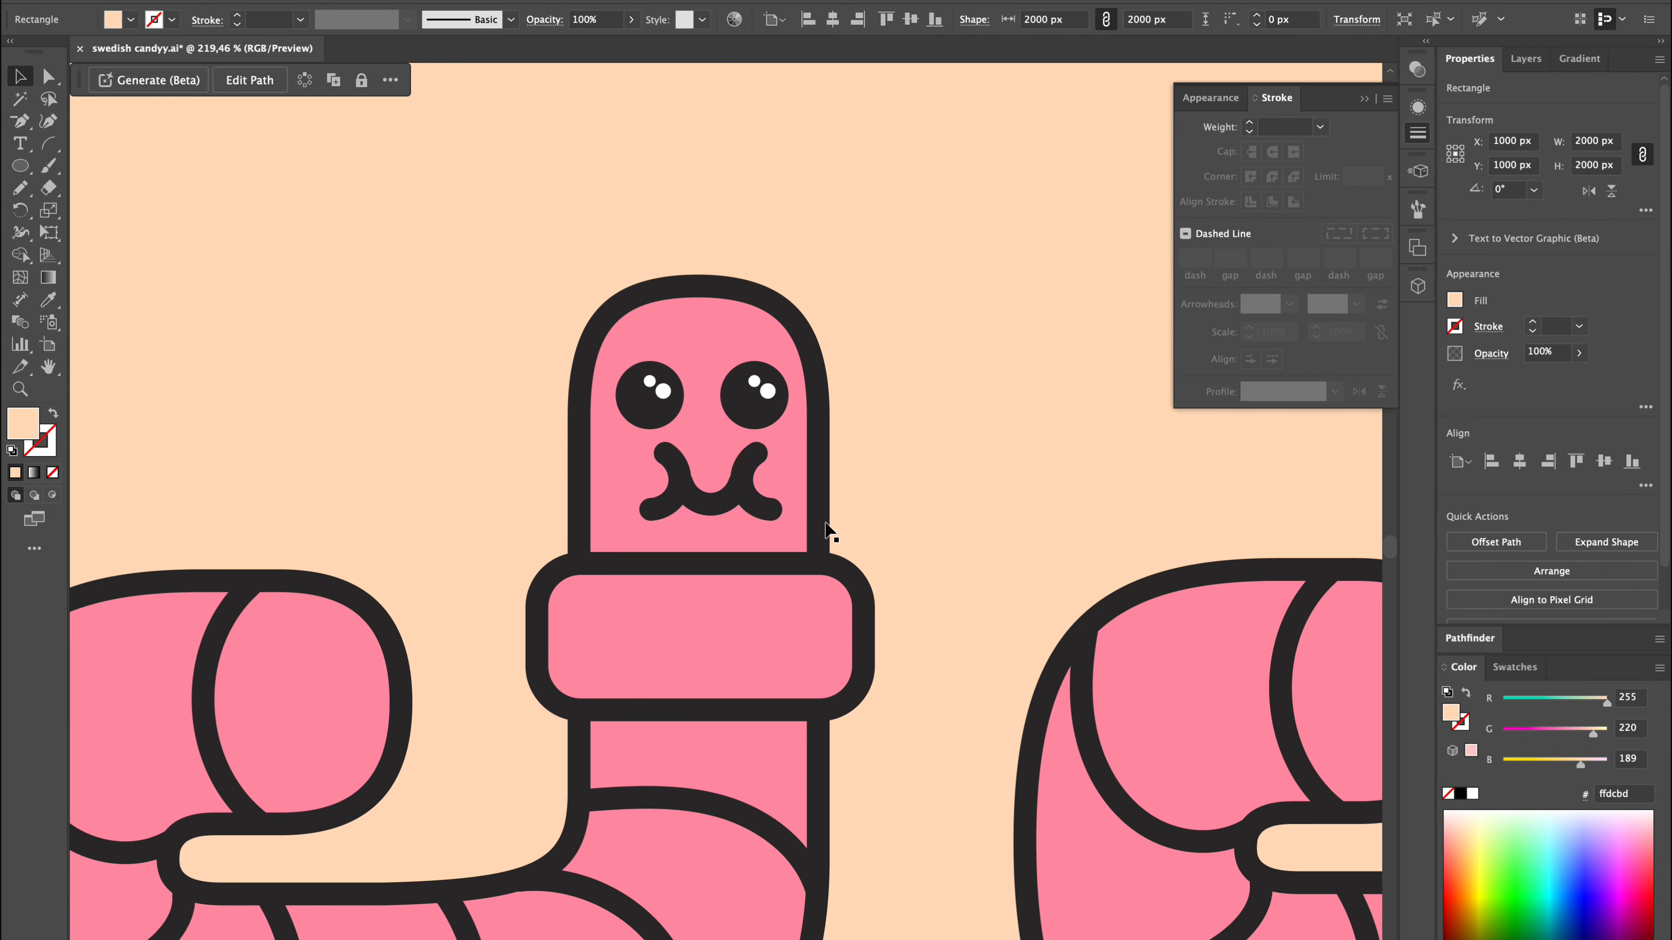
pyautogui.click(757, 511)
pyautogui.click(873, 494)
pyautogui.scroll(-6, 873, 494)
pyautogui.click(818, 495)
pyautogui.click(941, 468)
pyautogui.scroll(4, 849, 538)
pyautogui.scroll(3, 672, 467)
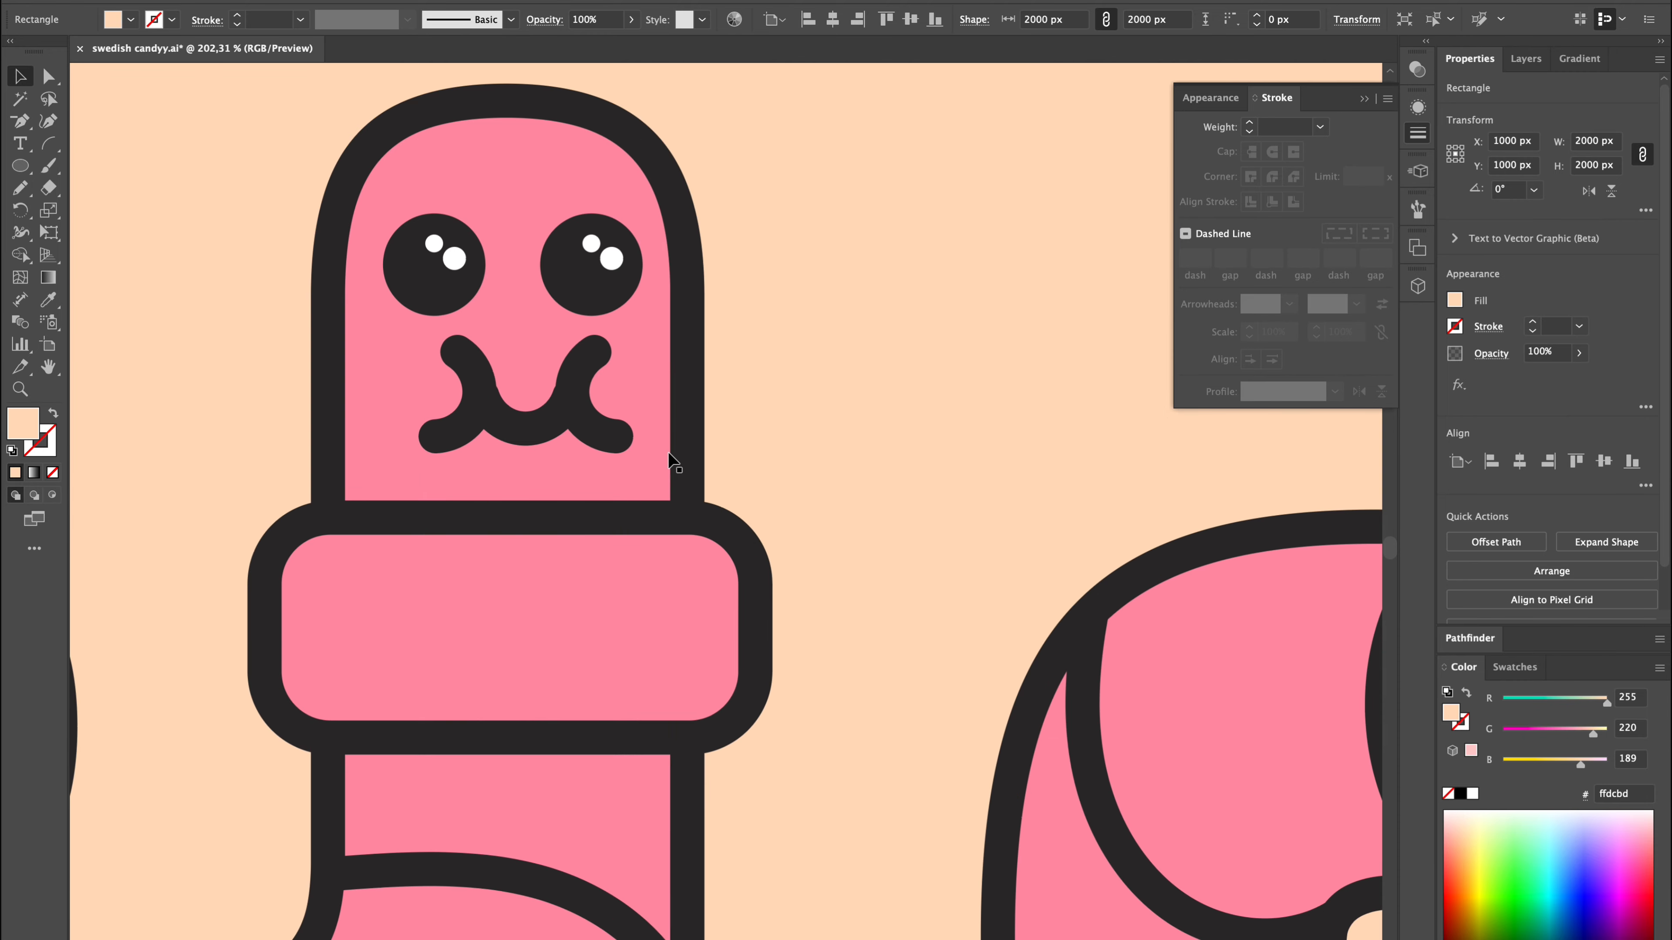
# Replace the duplicated fifth worm with a copy of the upright worm kept beside the artboard.
pyautogui.scroll(-8, 597, 361)
pyautogui.click(938, 172)
pyautogui.click(533, 652)
pyautogui.moveTo(938, 172); pyautogui.dragTo(558, 671)
pyautogui.keyDown('shift'); pyautogui.click(647, 647); pyautogui.keyUp('shift')
pyautogui.press('Delete')
# Paste a copy of the fourth worm's curly mouth, ungroup the fifth worm and centre the mouth on its smile.
pyautogui.scroll(6, 558, 666)
pyautogui.hscroll(-5, 558, 666)
pyautogui.click(245, 334)
pyautogui.press('super+c')
pyautogui.press('super+v')
pyautogui.click(881, 409)
pyautogui.press('super+shift+g')
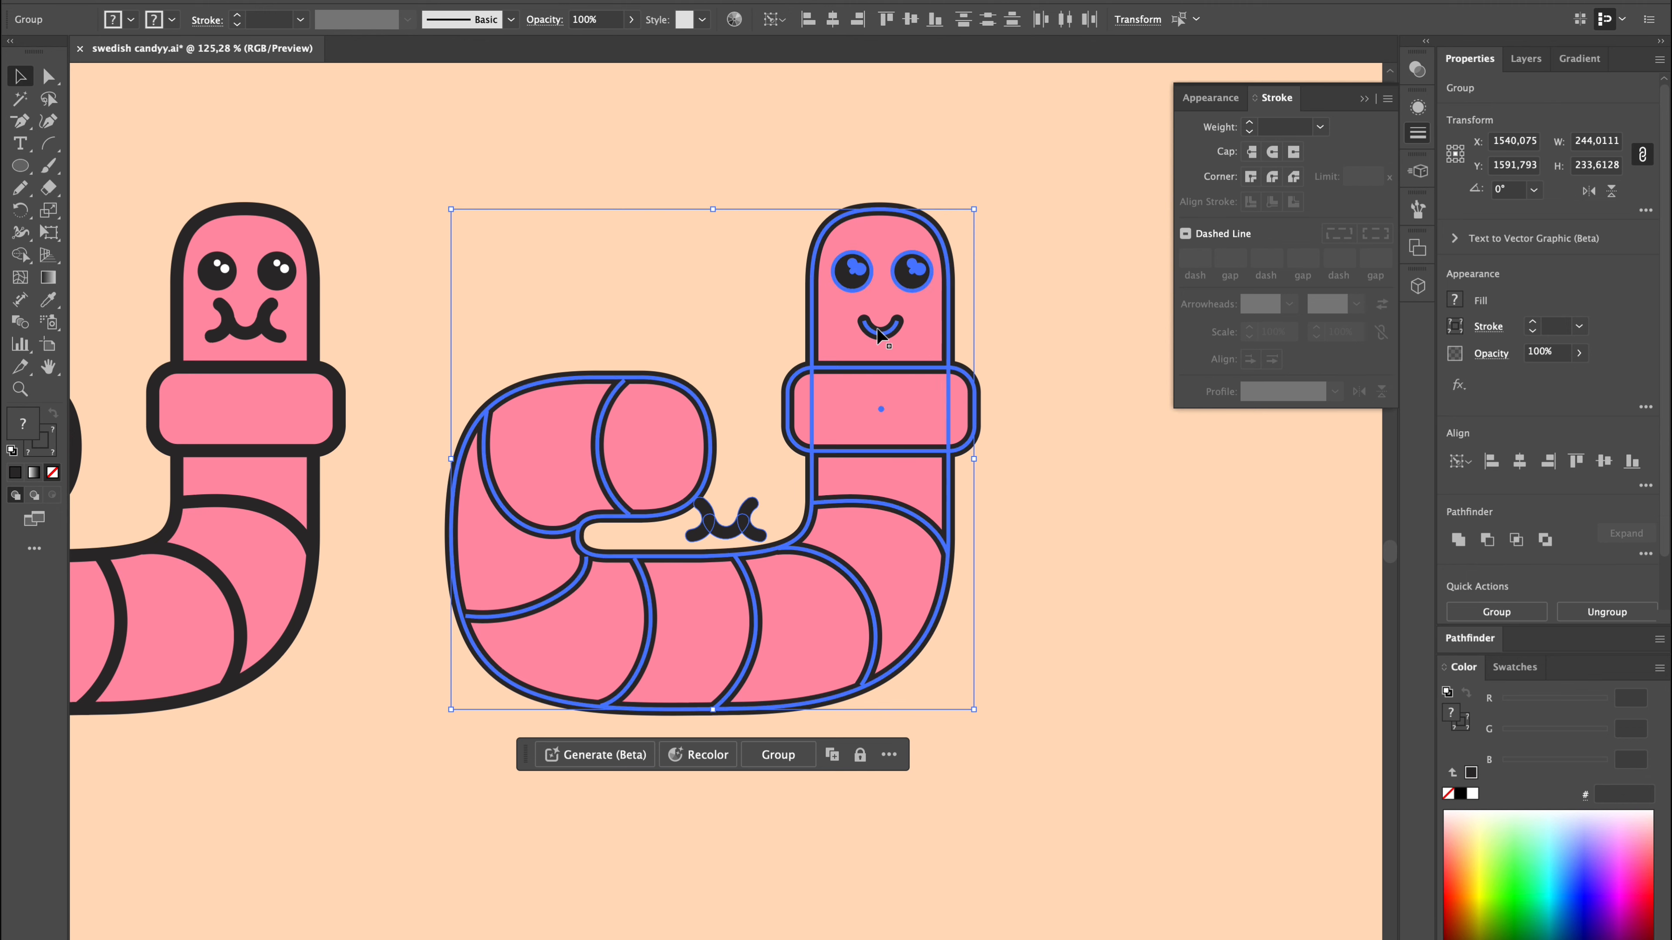
pyautogui.click(726, 530)
pyautogui.keyDown('shift'); pyautogui.click(892, 331); pyautogui.keyUp('shift')
pyautogui.click(892, 331)
pyautogui.click(1519, 462)
pyautogui.click(1604, 461)
# Move the curly mouth up to match the smile beneath it, with its Y position at 1527.2 px.
pyautogui.scroll(8, 956, 313)
pyautogui.click(541, 488)
pyautogui.press('Up')
pyautogui.press('Up')
pyautogui.press('Up')
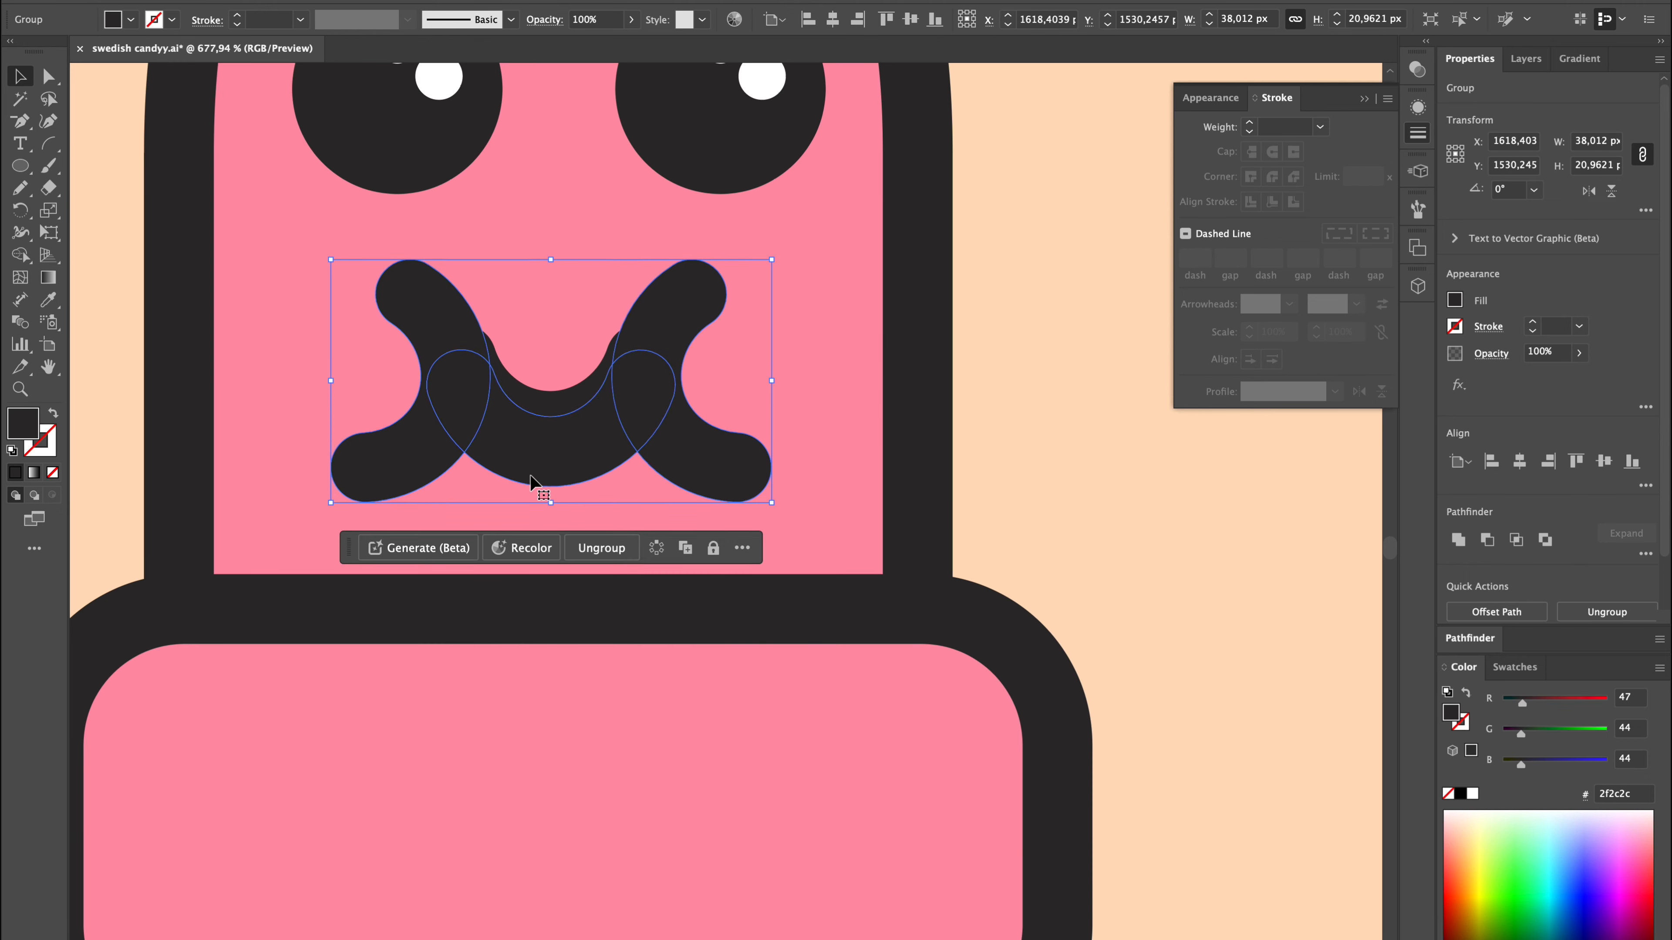
pyautogui.scroll(-2, 596, 429)
pyautogui.scroll(5, 593, 421)
pyautogui.click(1526, 170)
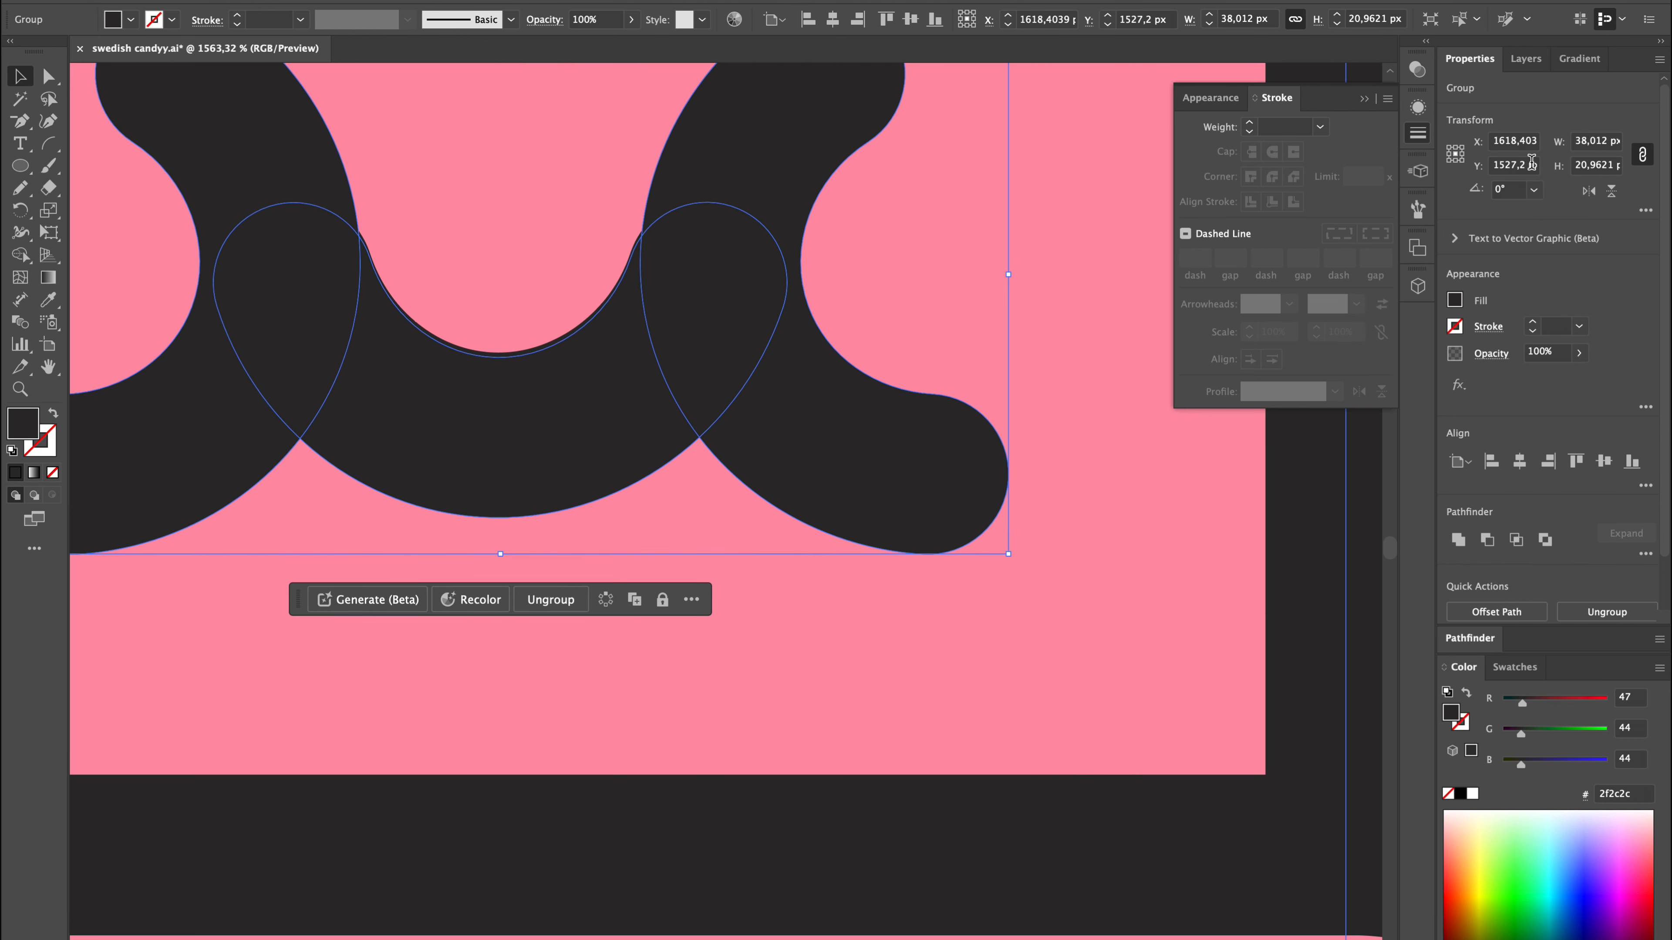
pyautogui.press('Return')
# Remove the curly mouth and the original smile from the fifth worm's face.
pyautogui.scroll(-3, 895, 287)
pyautogui.click(1309, 504)
pyautogui.click(695, 399)
pyautogui.press('Delete')
pyautogui.click(695, 399)
pyautogui.press('Delete')
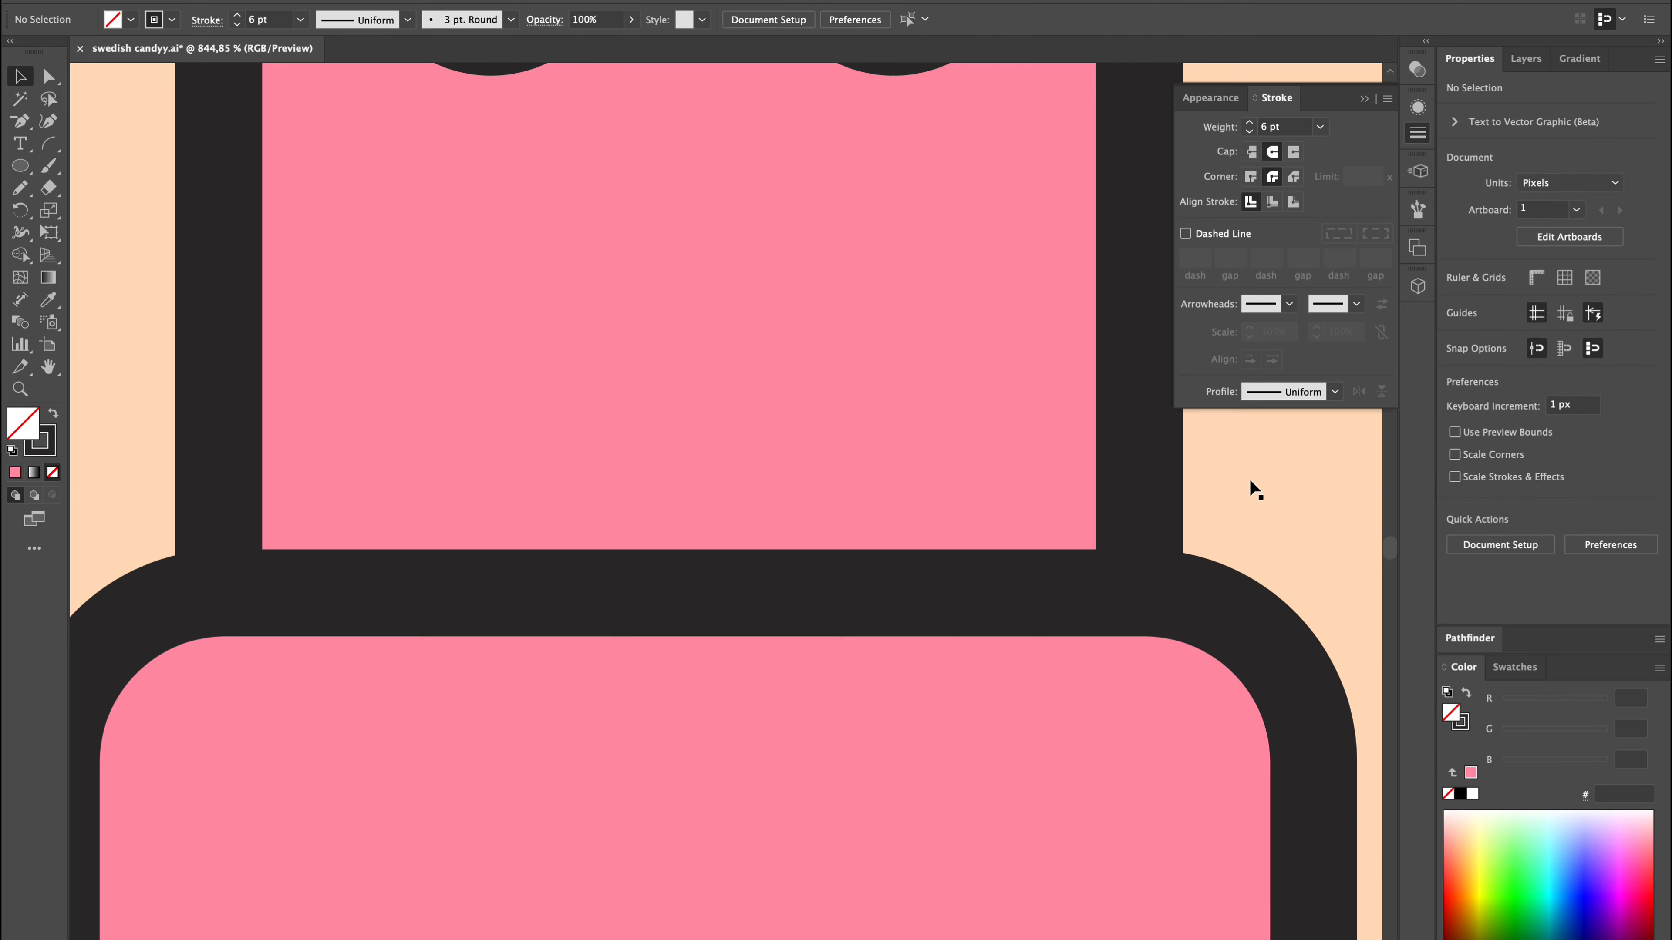
# Group the fifth worm's body and eyes and put the curly mouth back on its face.
pyautogui.scroll(-6, 895, 431)
pyautogui.keyDown('shift'); pyautogui.click(895, 448); pyautogui.keyUp('shift')
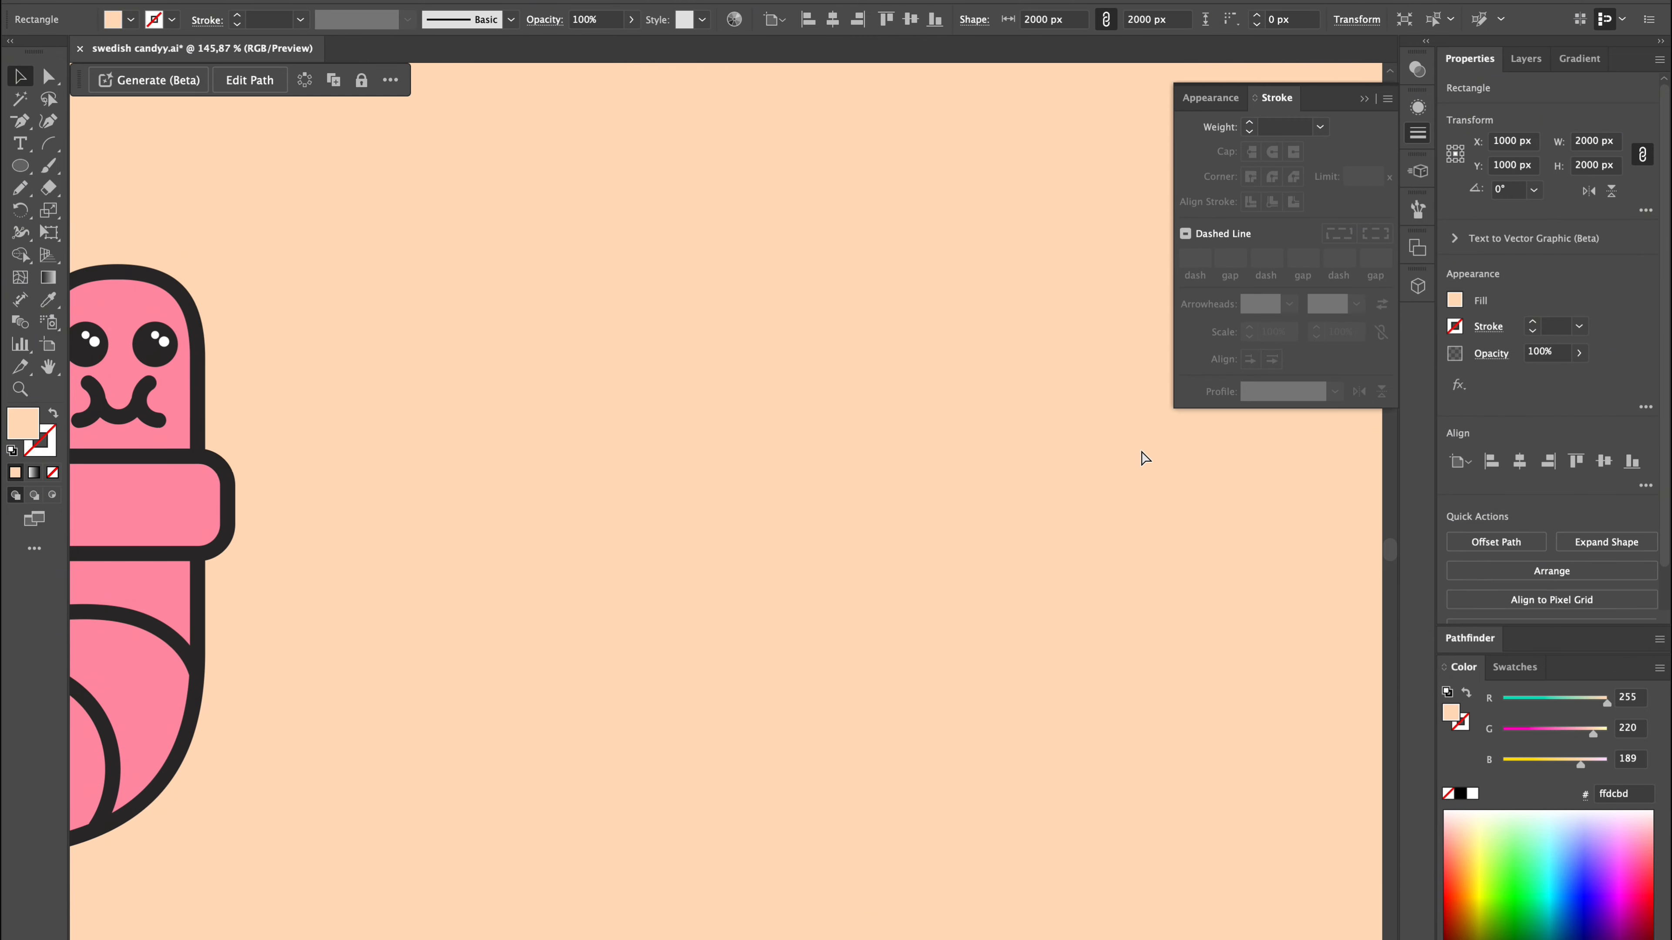
pyautogui.scroll(5, 992, 513)
pyautogui.click(789, 441)
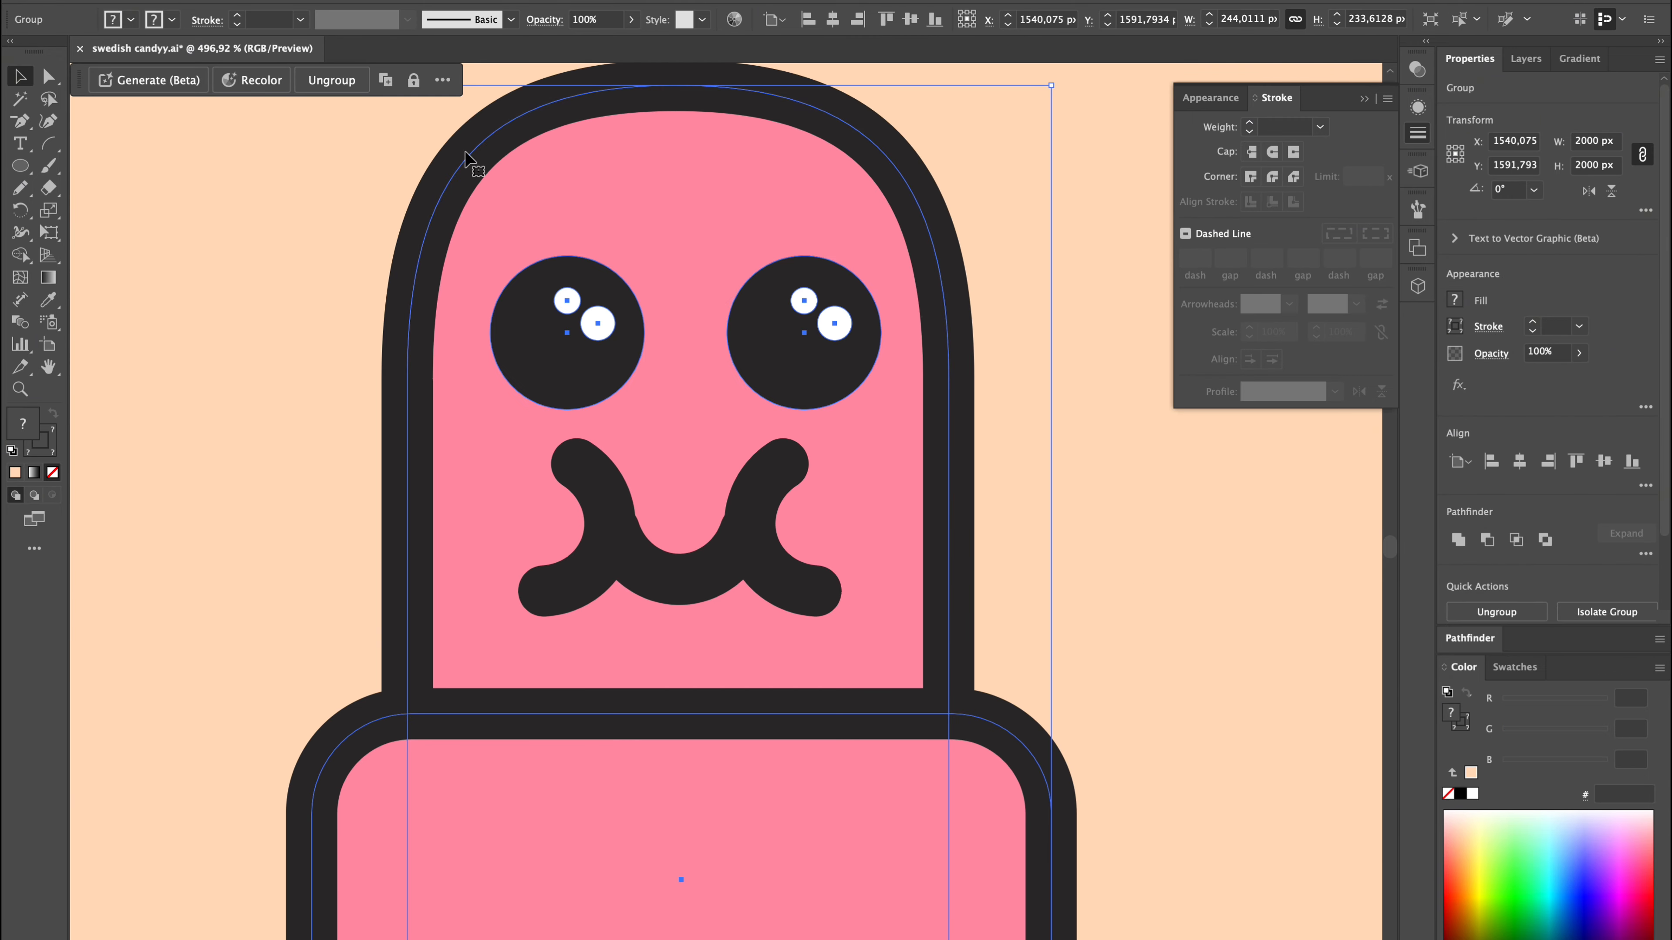
# Draw a circular cheek about 25 px high beside the fifth worm's mouth with the body's pink fill and 6 pt dark outline.
pyautogui.click(21, 168)
pyautogui.press('super+shift+a')
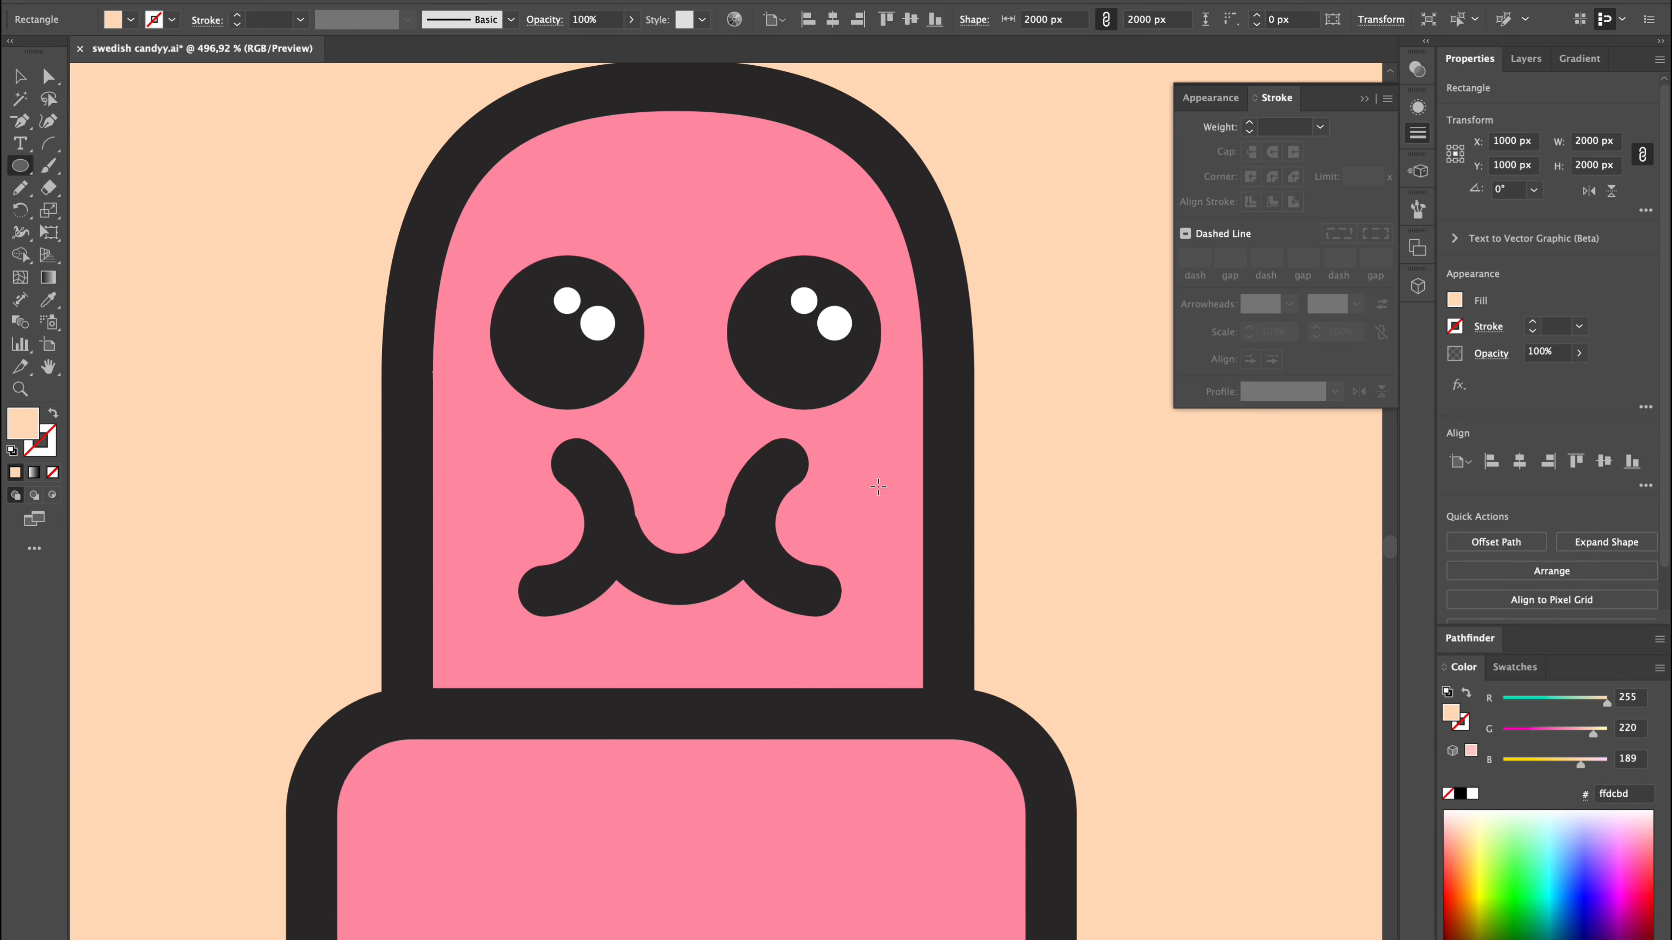
pyautogui.moveTo(813, 425); pyautogui.dragTo(1018, 638)
pyautogui.press('i')
pyautogui.click(848, 841)
pyautogui.press('v')
# Place the cheek circle at one end of the curly mouth and put a copy at the other end.
pyautogui.moveTo(956, 560)
pyautogui.mouseDown()
pyautogui.moveTo(955, 537)
pyautogui.moveTo(937, 558)
pyautogui.mouseUp()
pyautogui.keyDown('alt'); pyautogui.moveTo(937, 558); pyautogui.dragTo(481, 564); pyautogui.keyUp('alt')
pyautogui.keyDown('shift'); pyautogui.click(922, 560); pyautogui.keyUp('shift')
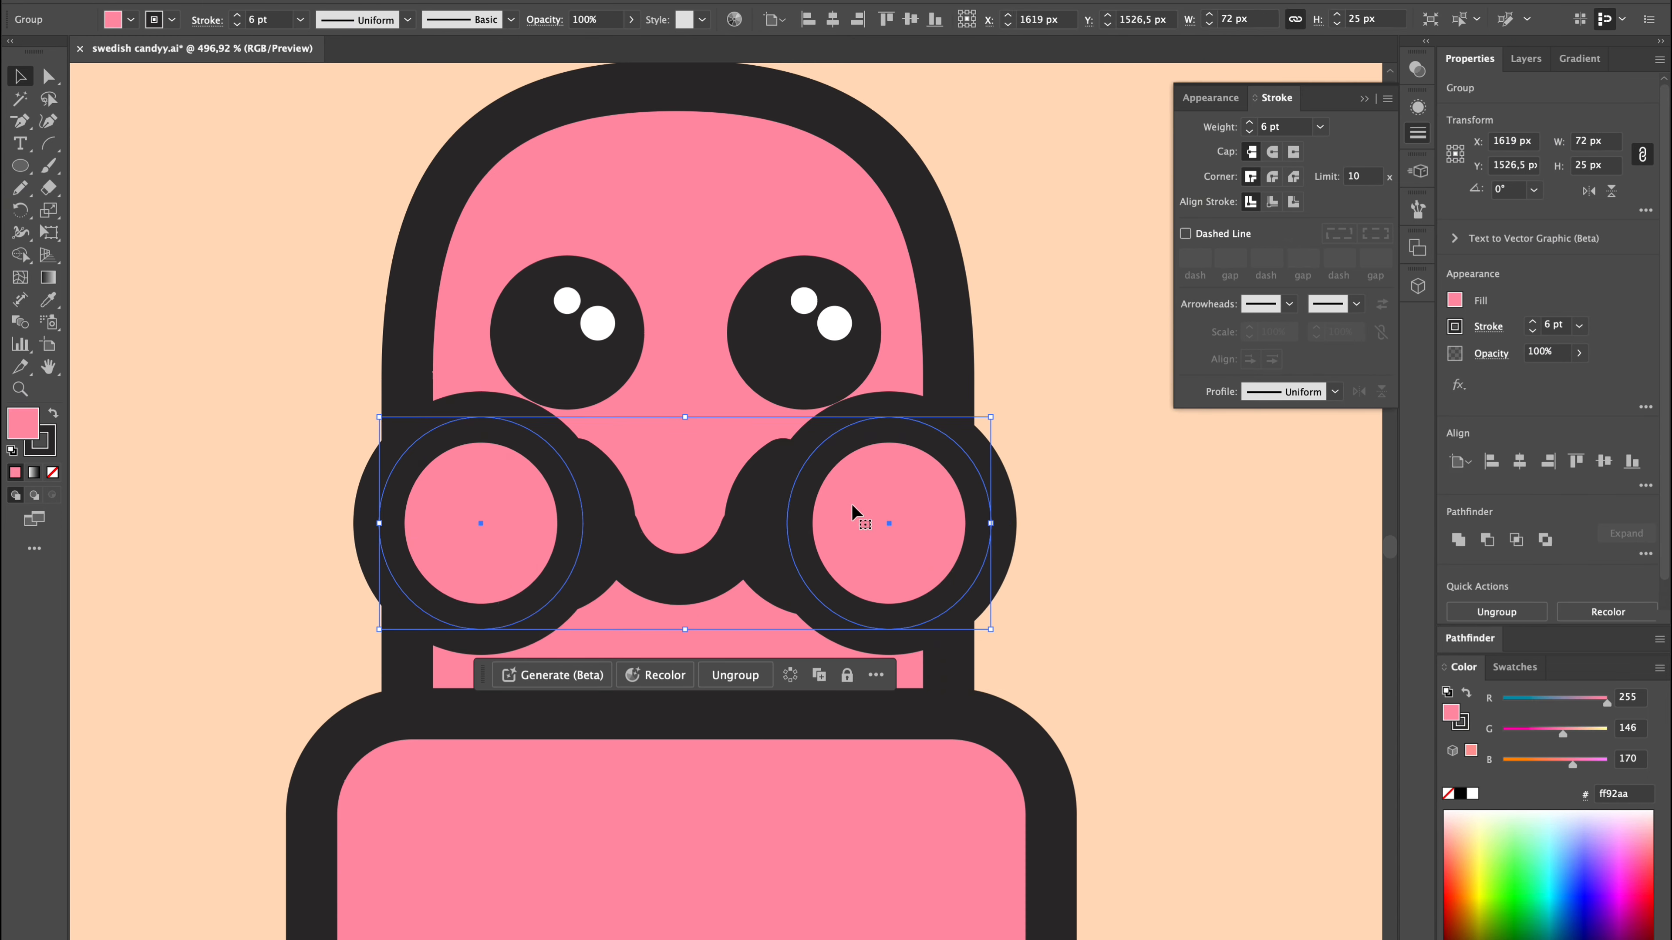
pyautogui.scroll(-3, 839, 541)
# Unite the right cheek and the left cheek with the fifth worm's body shape.
pyautogui.click(913, 491)
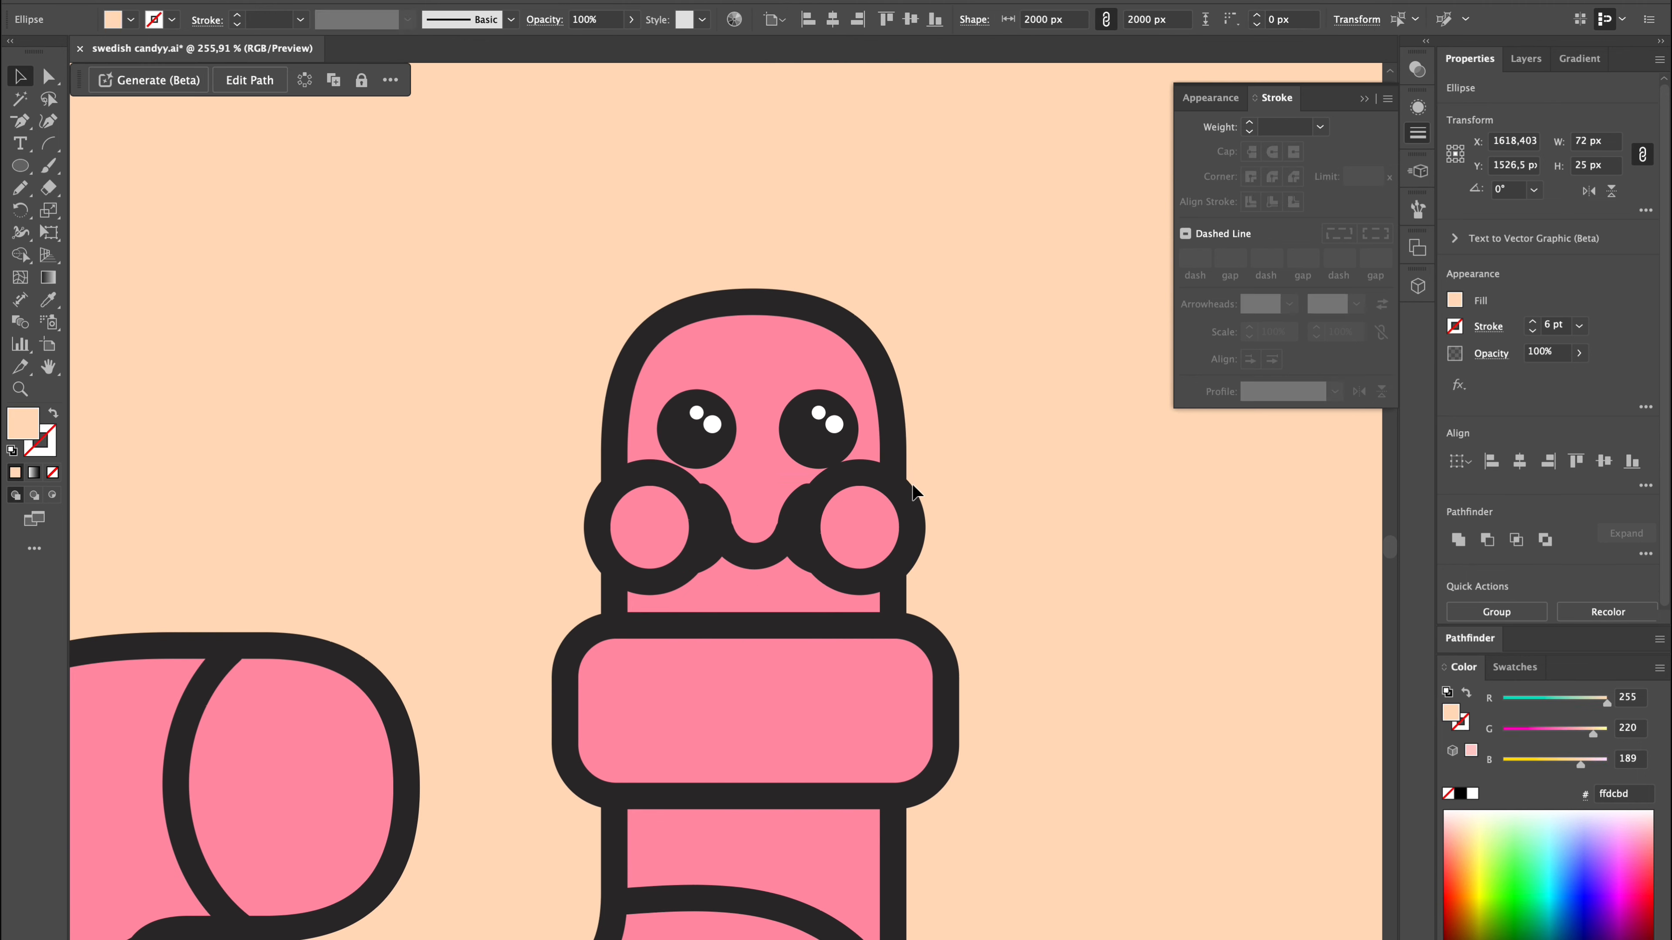
pyautogui.click(908, 521)
pyautogui.keyDown('shift'); pyautogui.click(828, 363); pyautogui.keyUp('shift')
pyautogui.click(1458, 540)
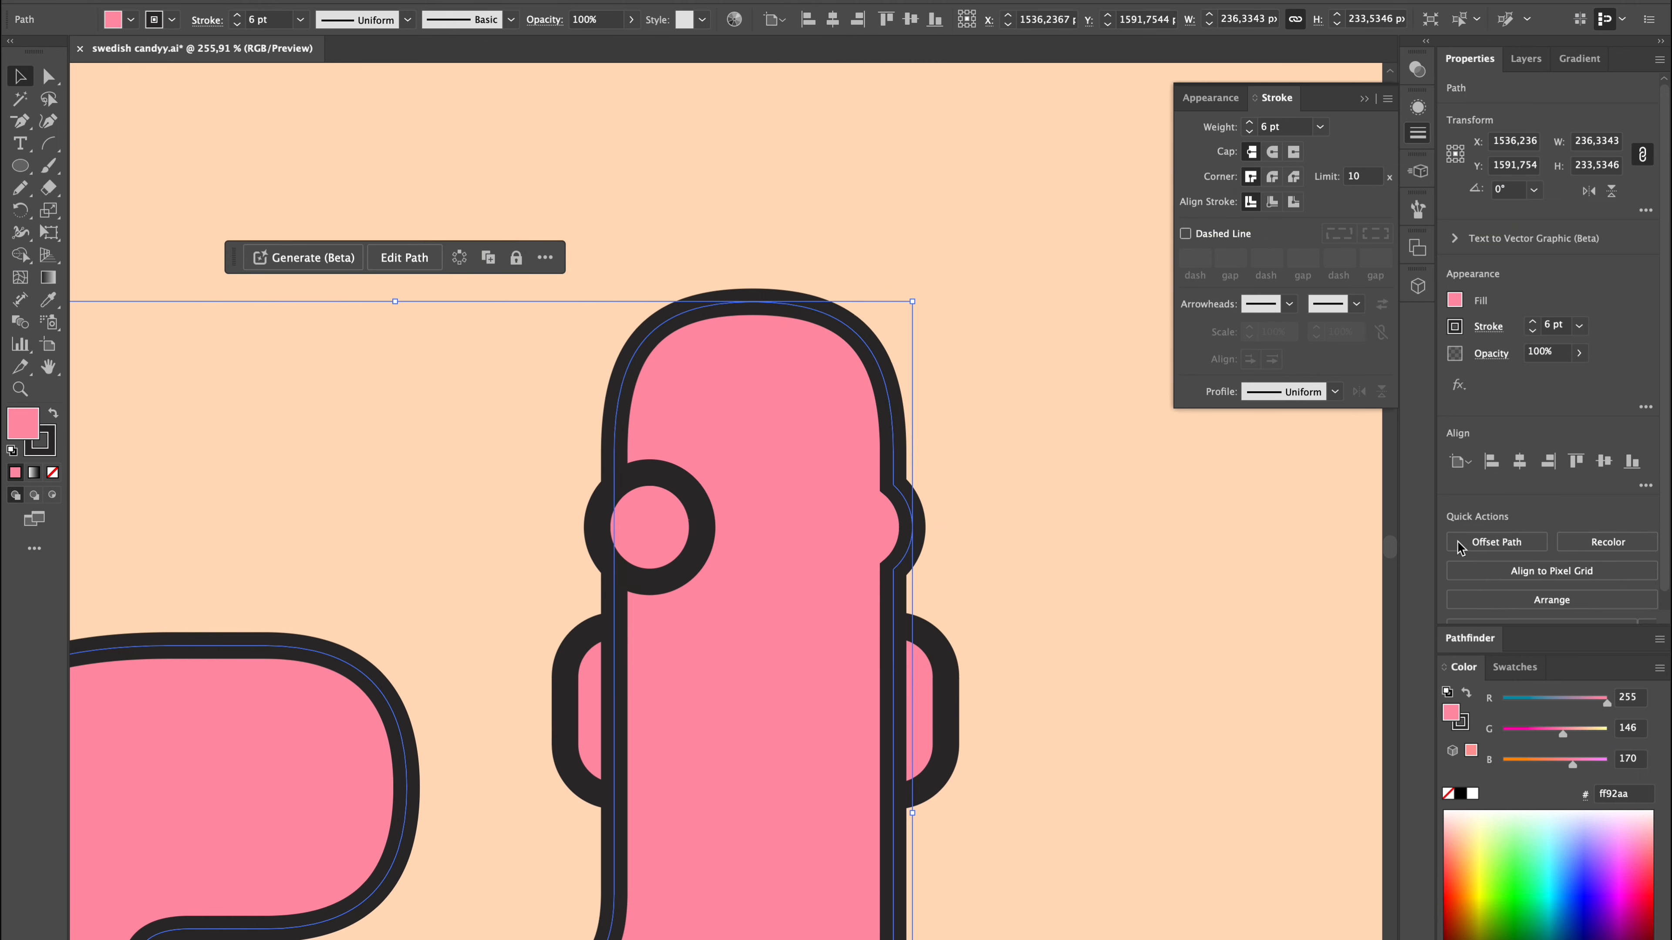
pyautogui.keyDown('shift'); pyautogui.click(652, 532); pyautogui.keyUp('shift')
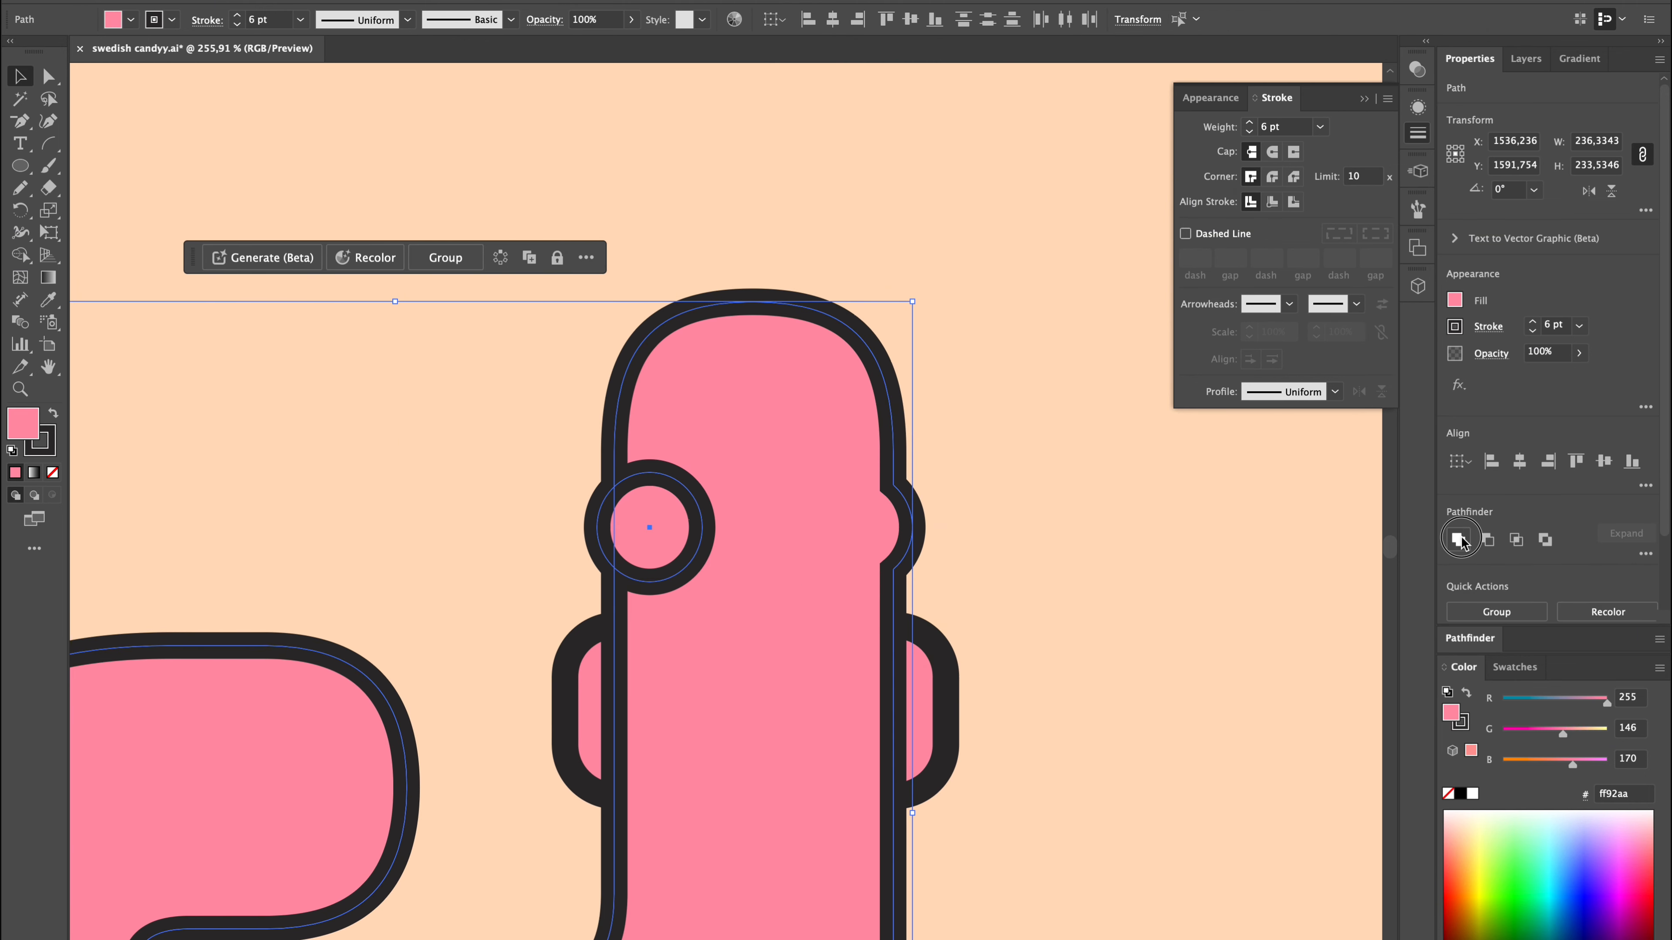
pyautogui.click(1460, 538)
# Send the fifth worm's united body and the peach background behind the face and stripes.
pyautogui.click(1053, 592)
pyautogui.click(811, 582)
pyautogui.press('shift+super+bracketleft')
pyautogui.click(1071, 565)
pyautogui.press('shift+super+bracketleft')
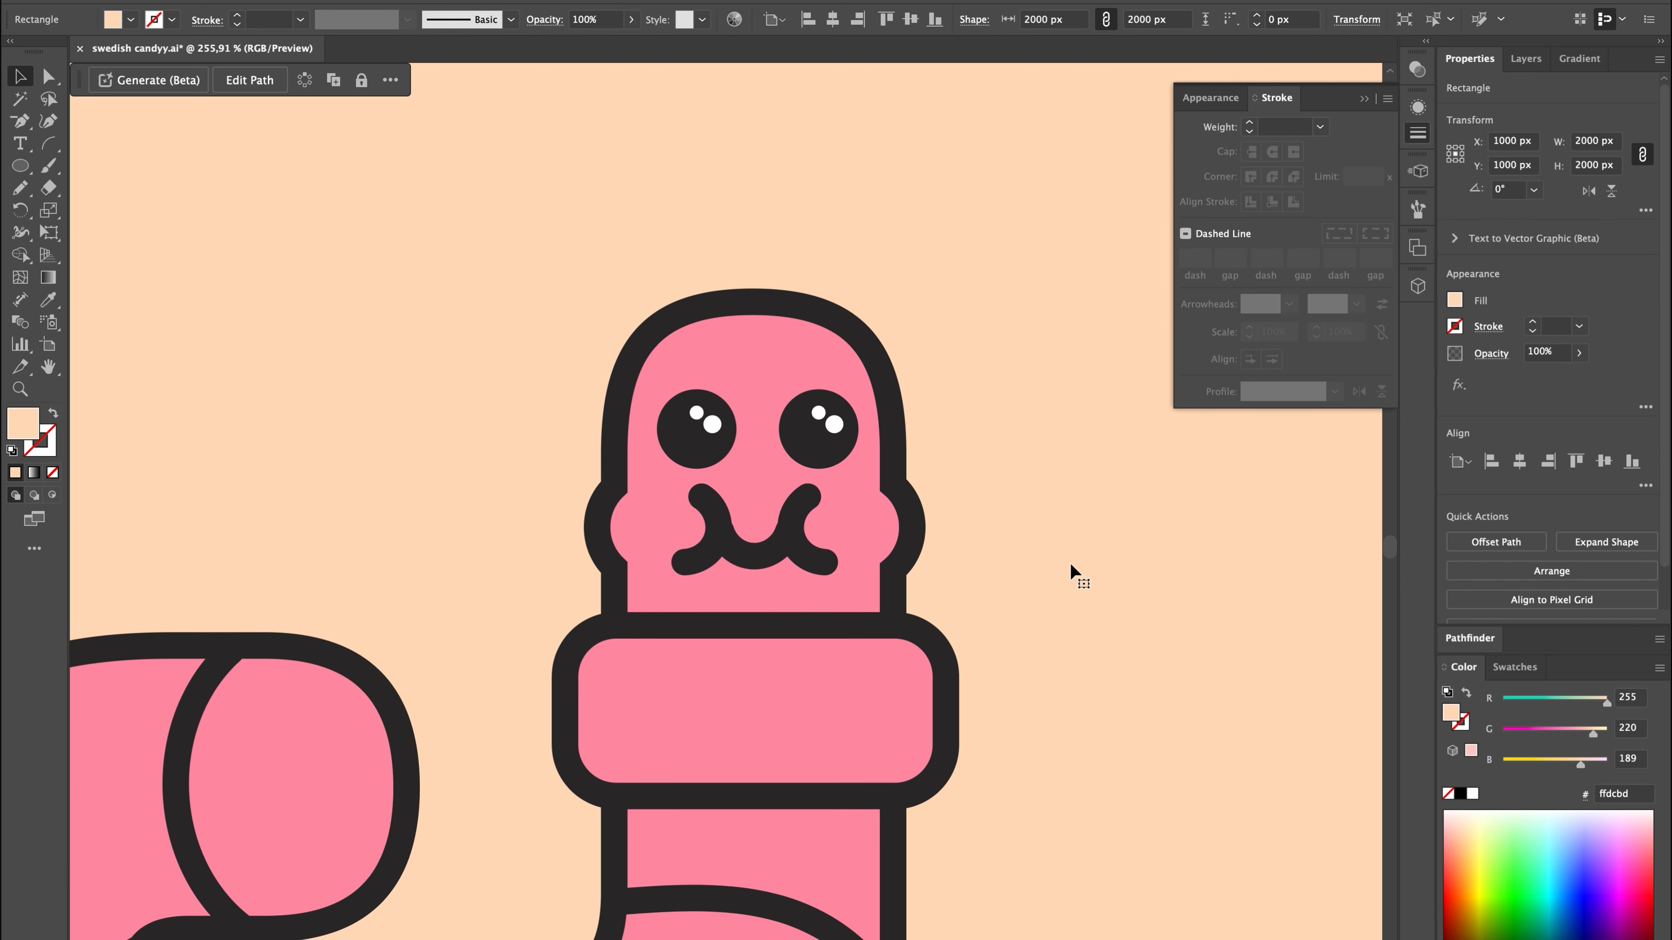
pyautogui.scroll(-5, 1070, 562)
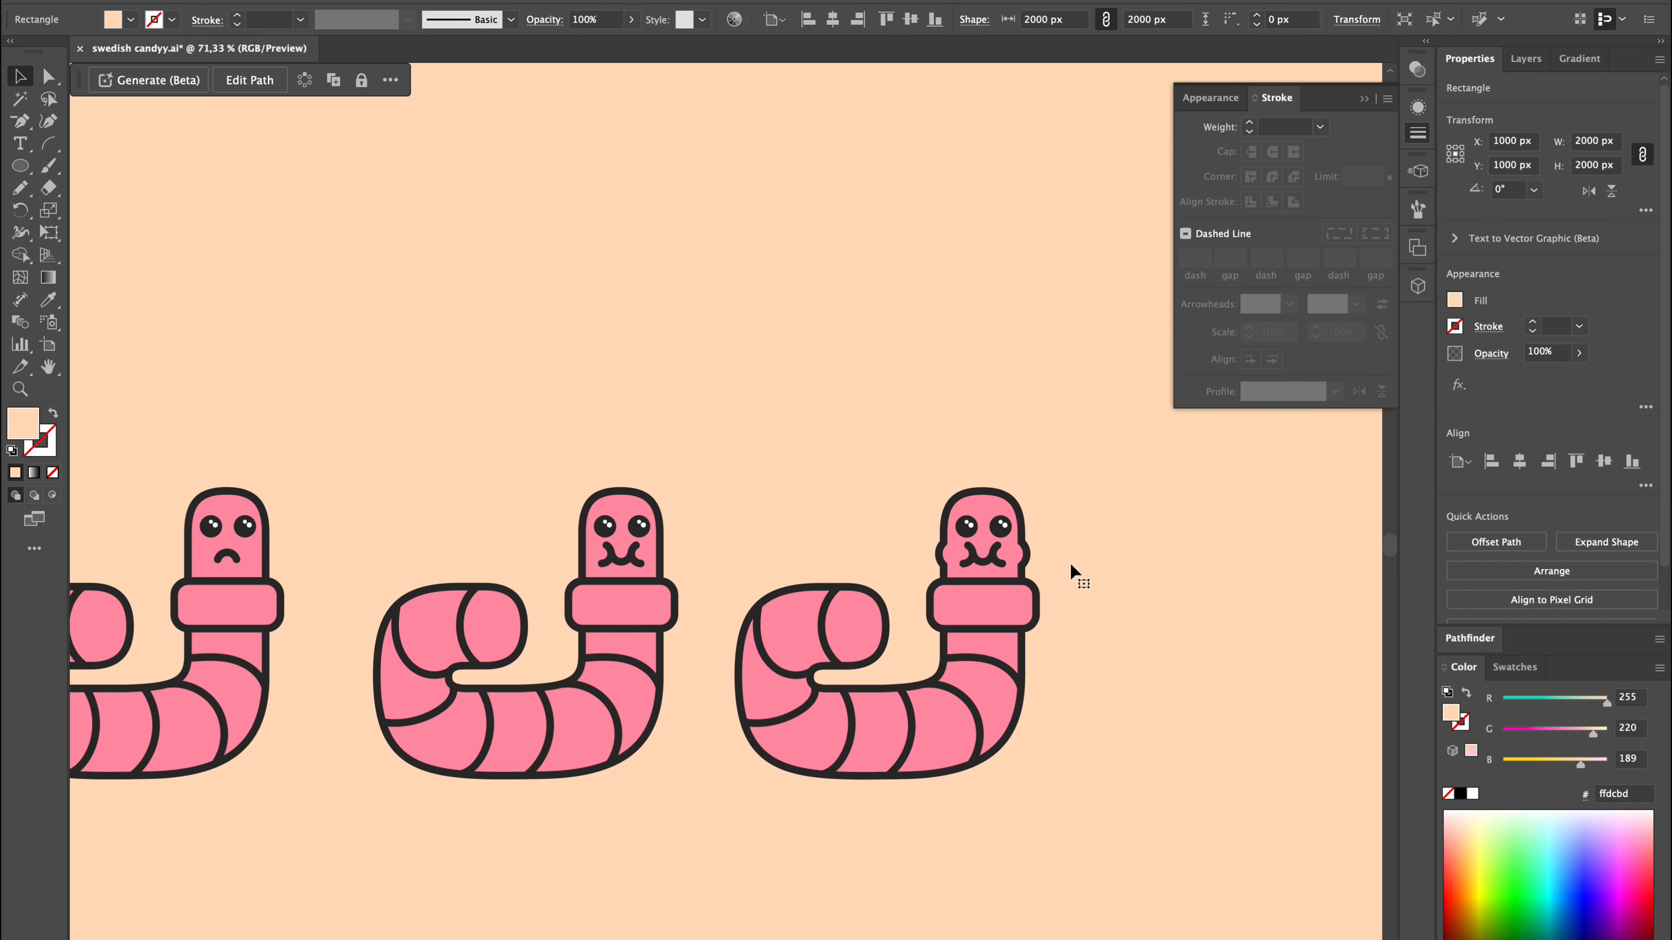
# Shift the mouth and both cheeks of the sixth worm right, to an X position of 1888.403 px.
pyautogui.scroll(5, 1069, 562)
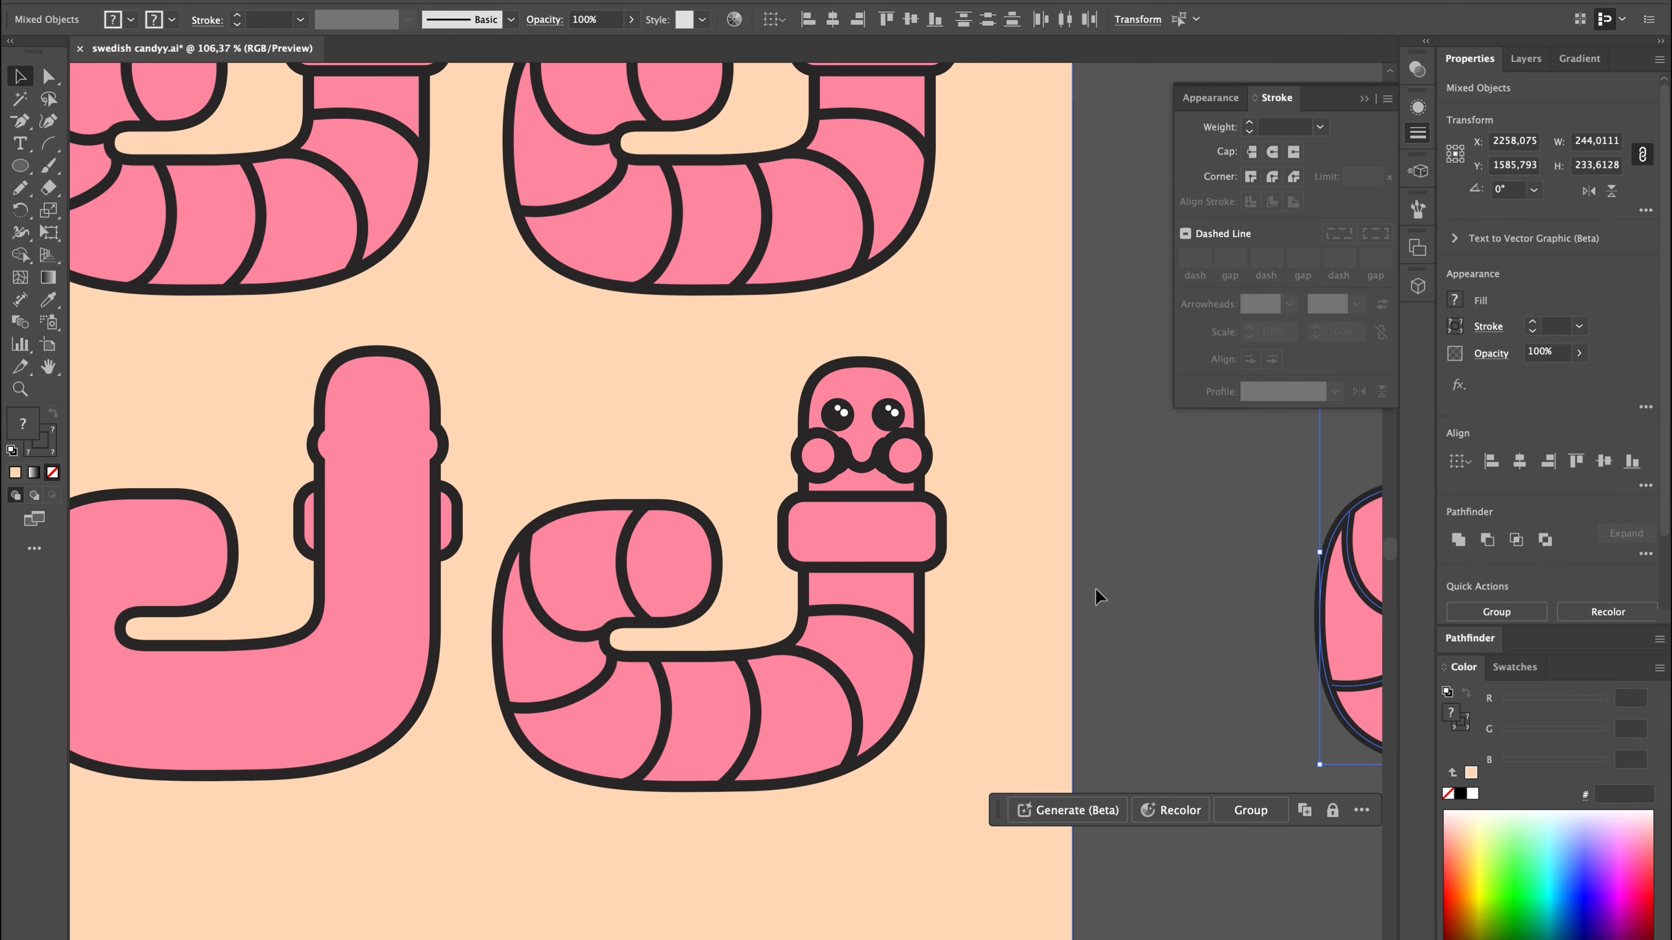
pyautogui.click(777, 455)
pyautogui.keyDown('shift'); pyautogui.click(696, 434); pyautogui.keyUp('shift')
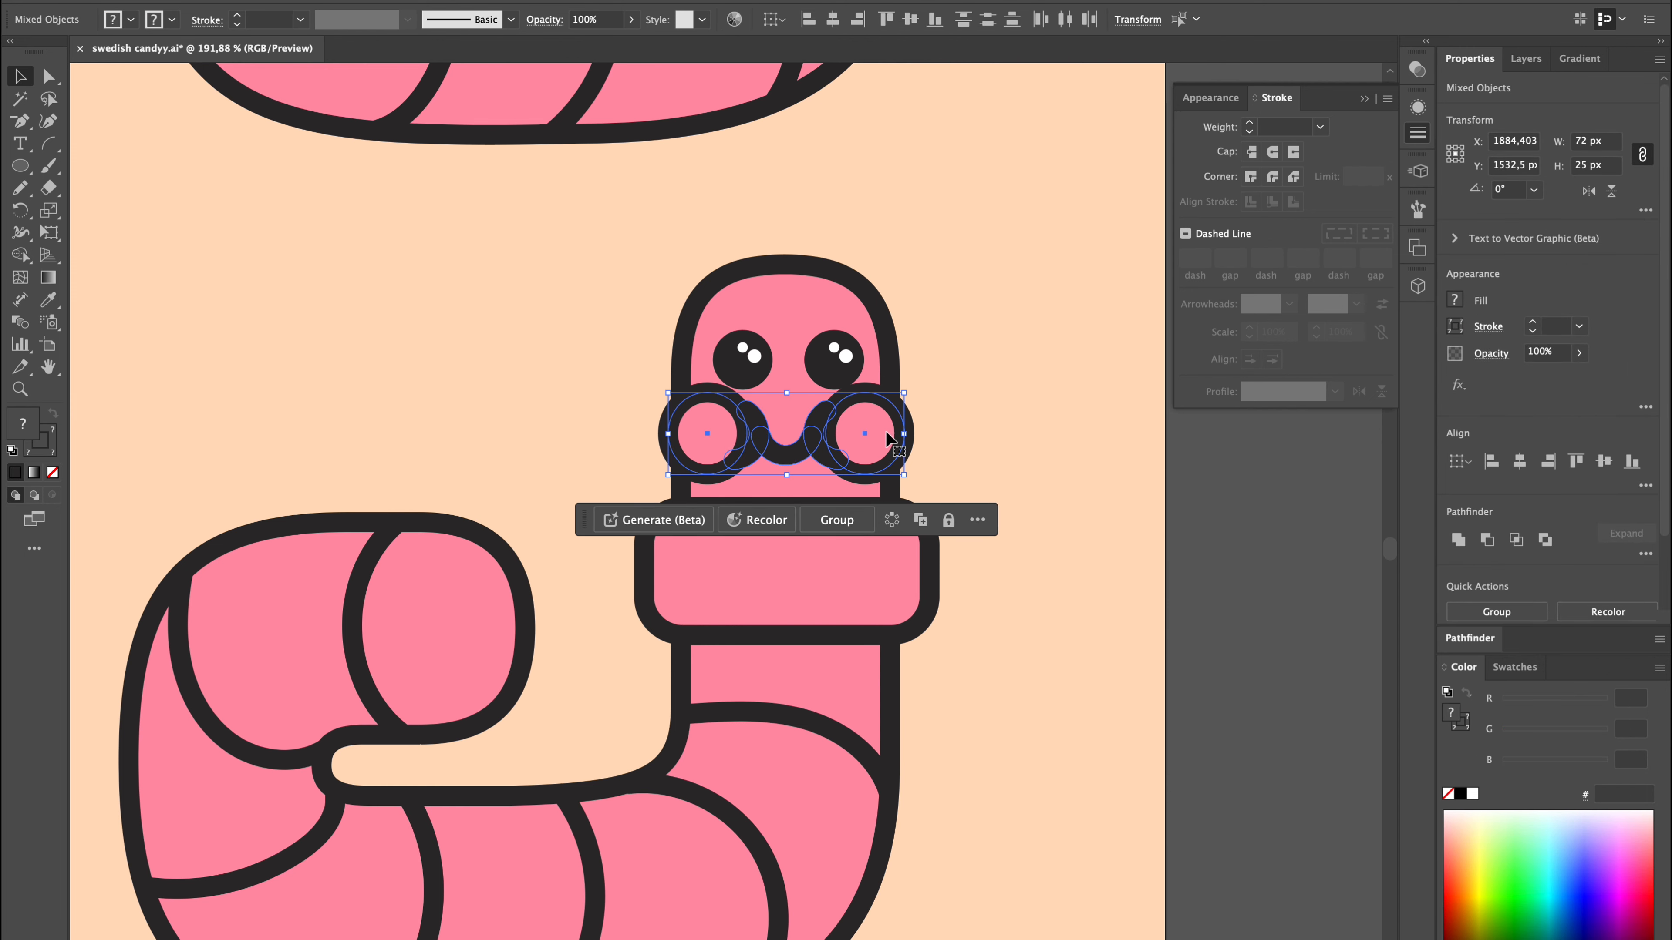
pyautogui.press('Right')
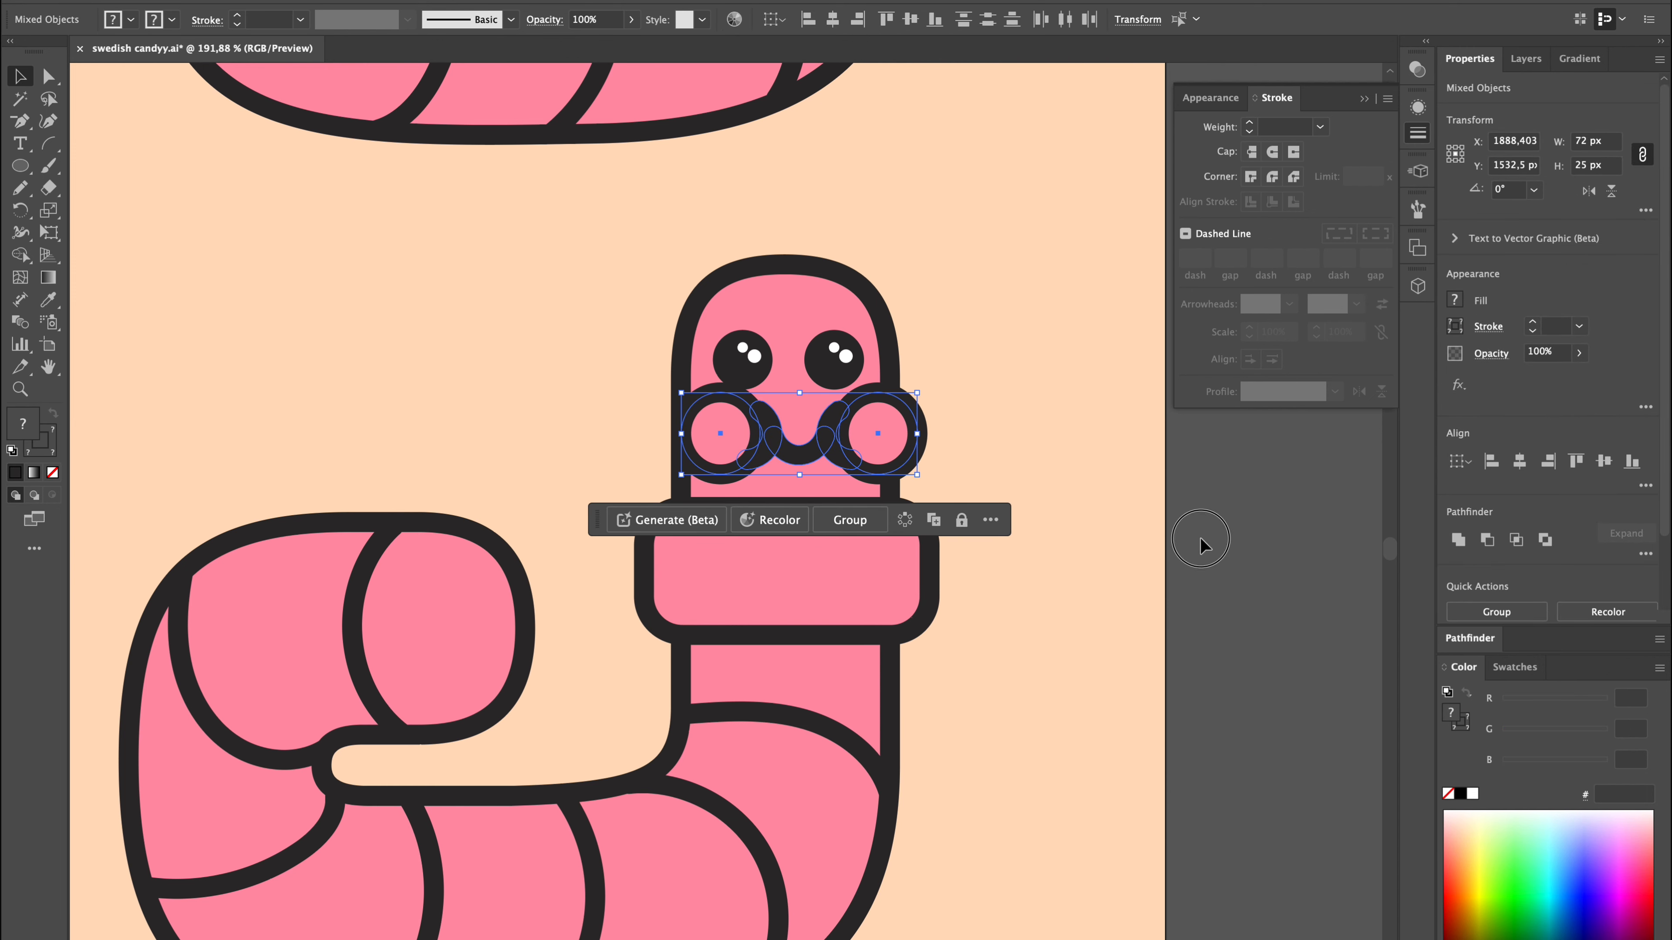
pyautogui.click(1202, 542)
# Unite both shifted cheeks with the sixth worm's body shape.
pyautogui.click(882, 432)
pyautogui.keyDown('shift'); pyautogui.click(830, 310); pyautogui.keyUp('shift')
pyautogui.click(1462, 542)
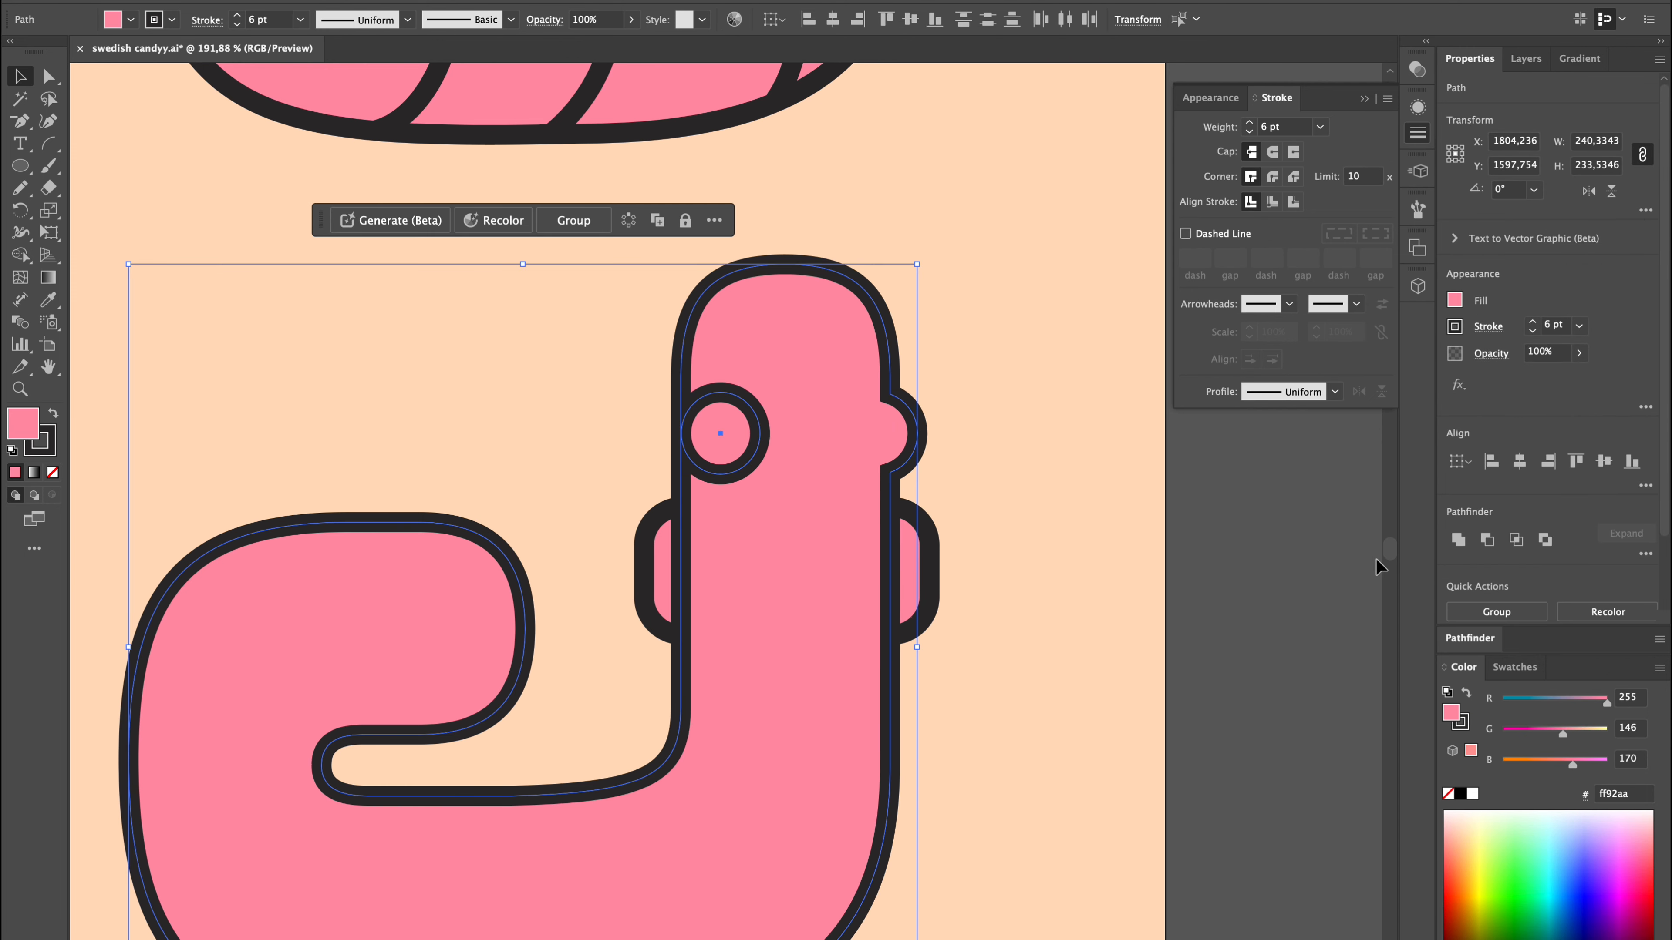
pyautogui.click(1461, 543)
pyautogui.press('super+z')
pyautogui.click(1213, 635)
pyautogui.press('super+shift+z')
pyautogui.click(1213, 635)
# Send the sixth worm's united body and the peach background behind its face, collar and stripes.
pyautogui.click(780, 422)
pyautogui.press('super+shift+bracketleft')
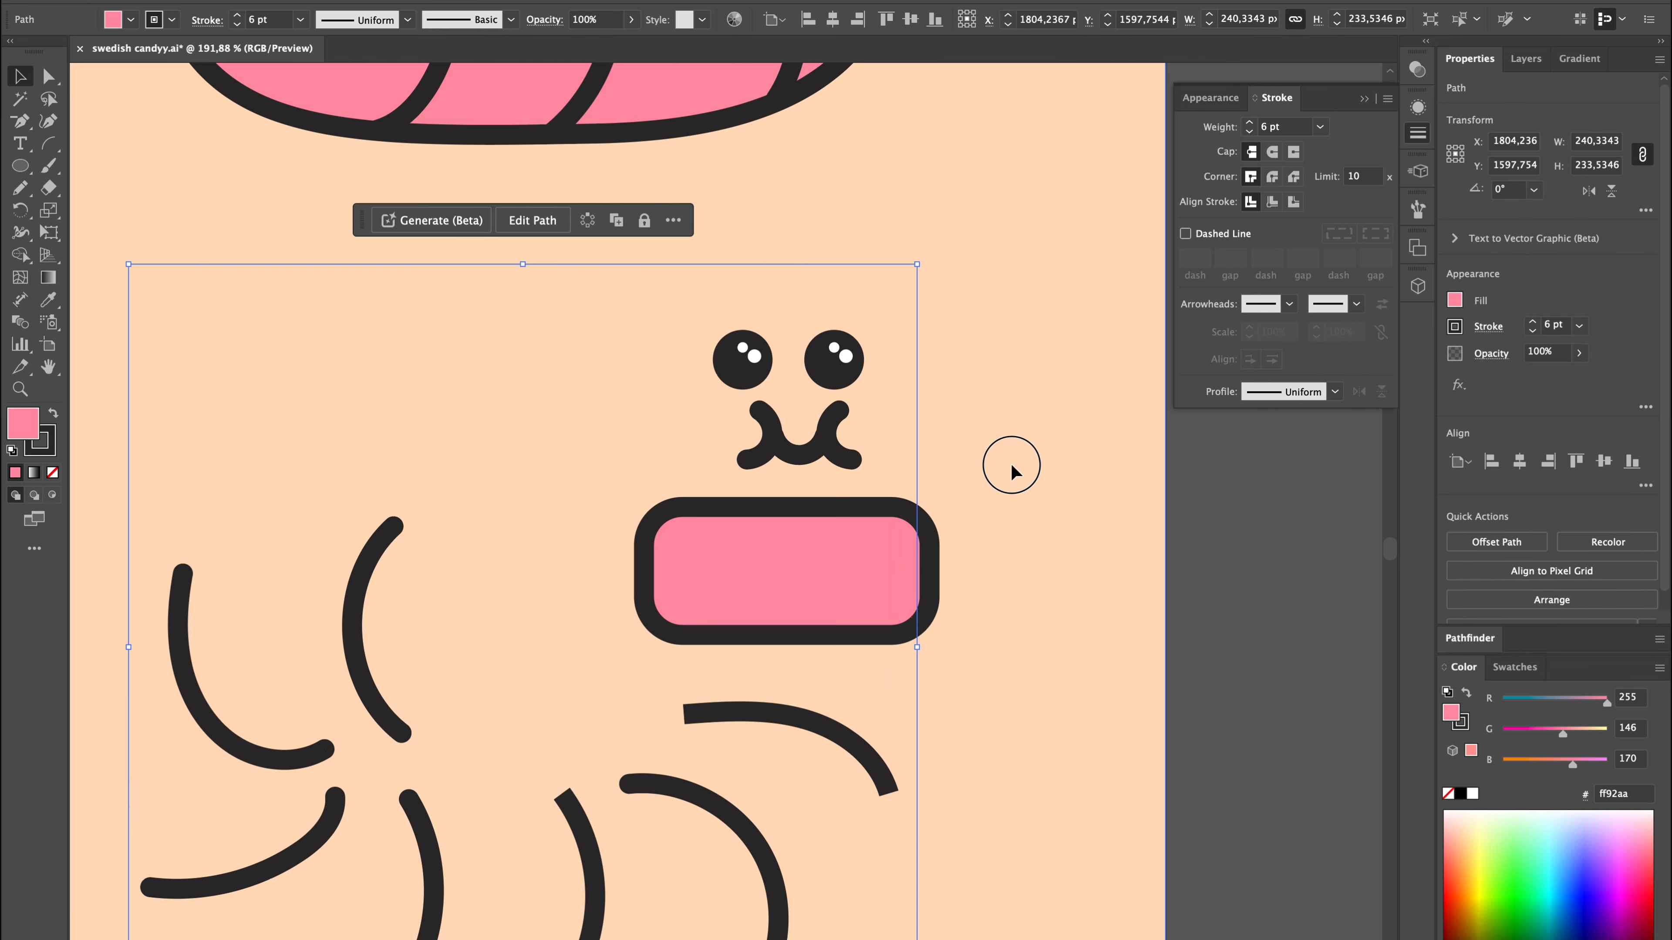
pyautogui.click(1011, 465)
pyautogui.press('super+shift+bracketleft')
pyautogui.click(1316, 565)
pyautogui.scroll(-5, 1315, 564)
pyautogui.scroll(2, 1316, 564)
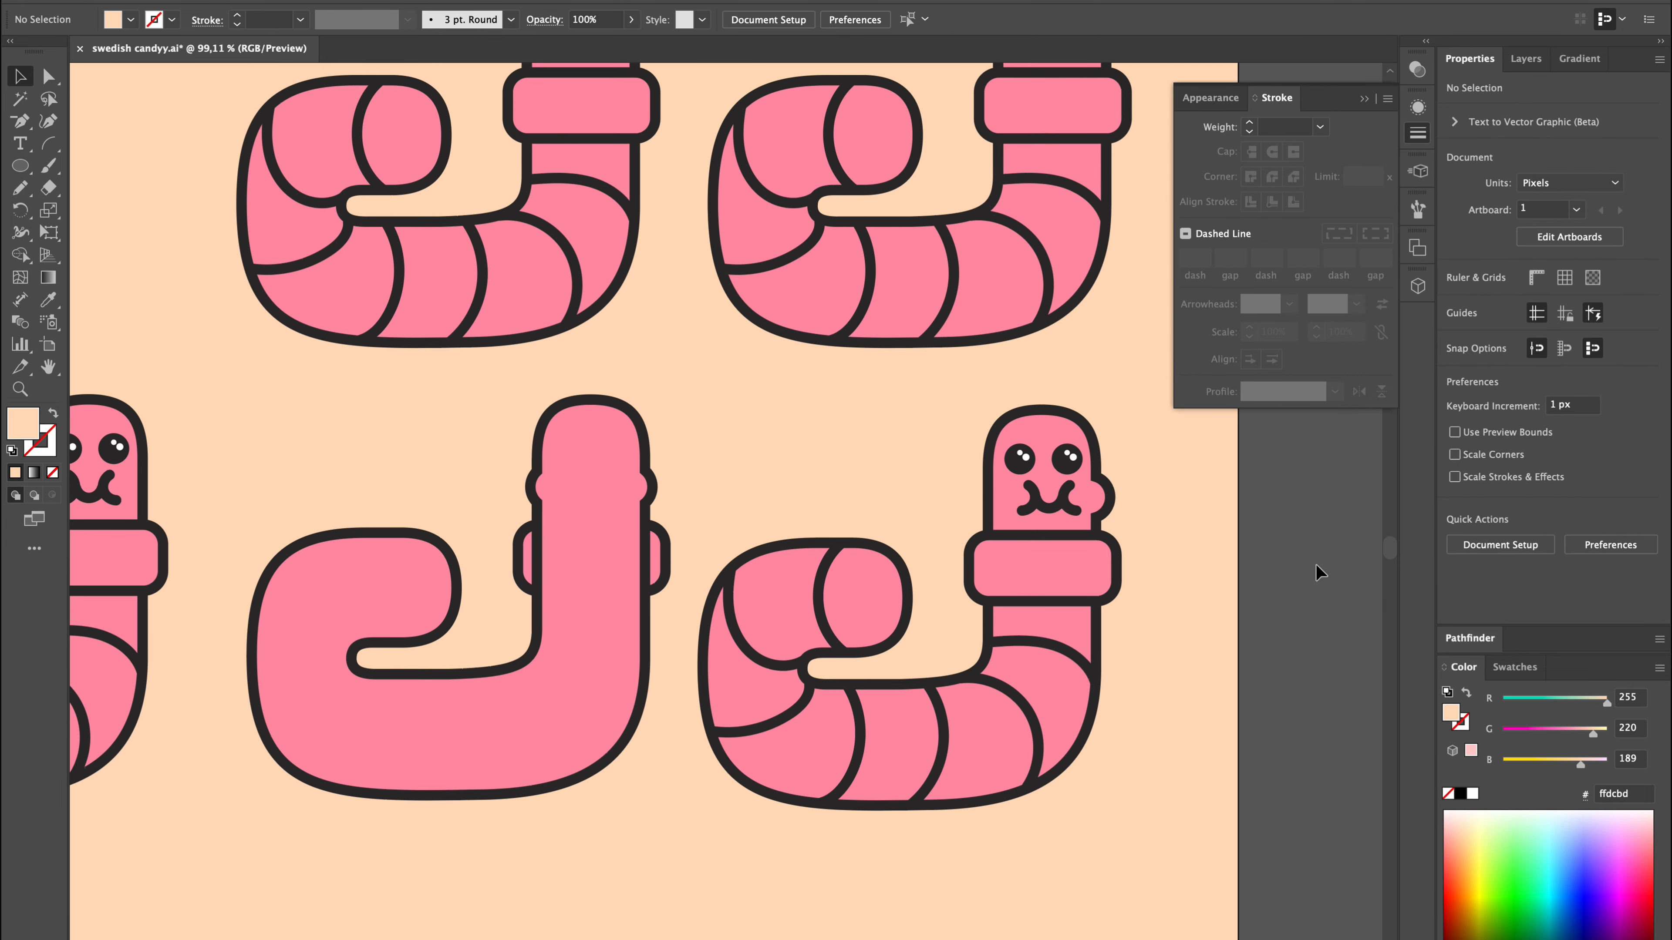
# Shift the mouth and both cheeks of the worm above the sixth one left, to an X position of 1886.403 px.
pyautogui.scroll(6, 1315, 564)
pyautogui.scroll(4, 1086, 509)
pyautogui.click(890, 384)
pyautogui.keyDown('shift'); pyautogui.click(741, 396); pyautogui.keyUp('shift')
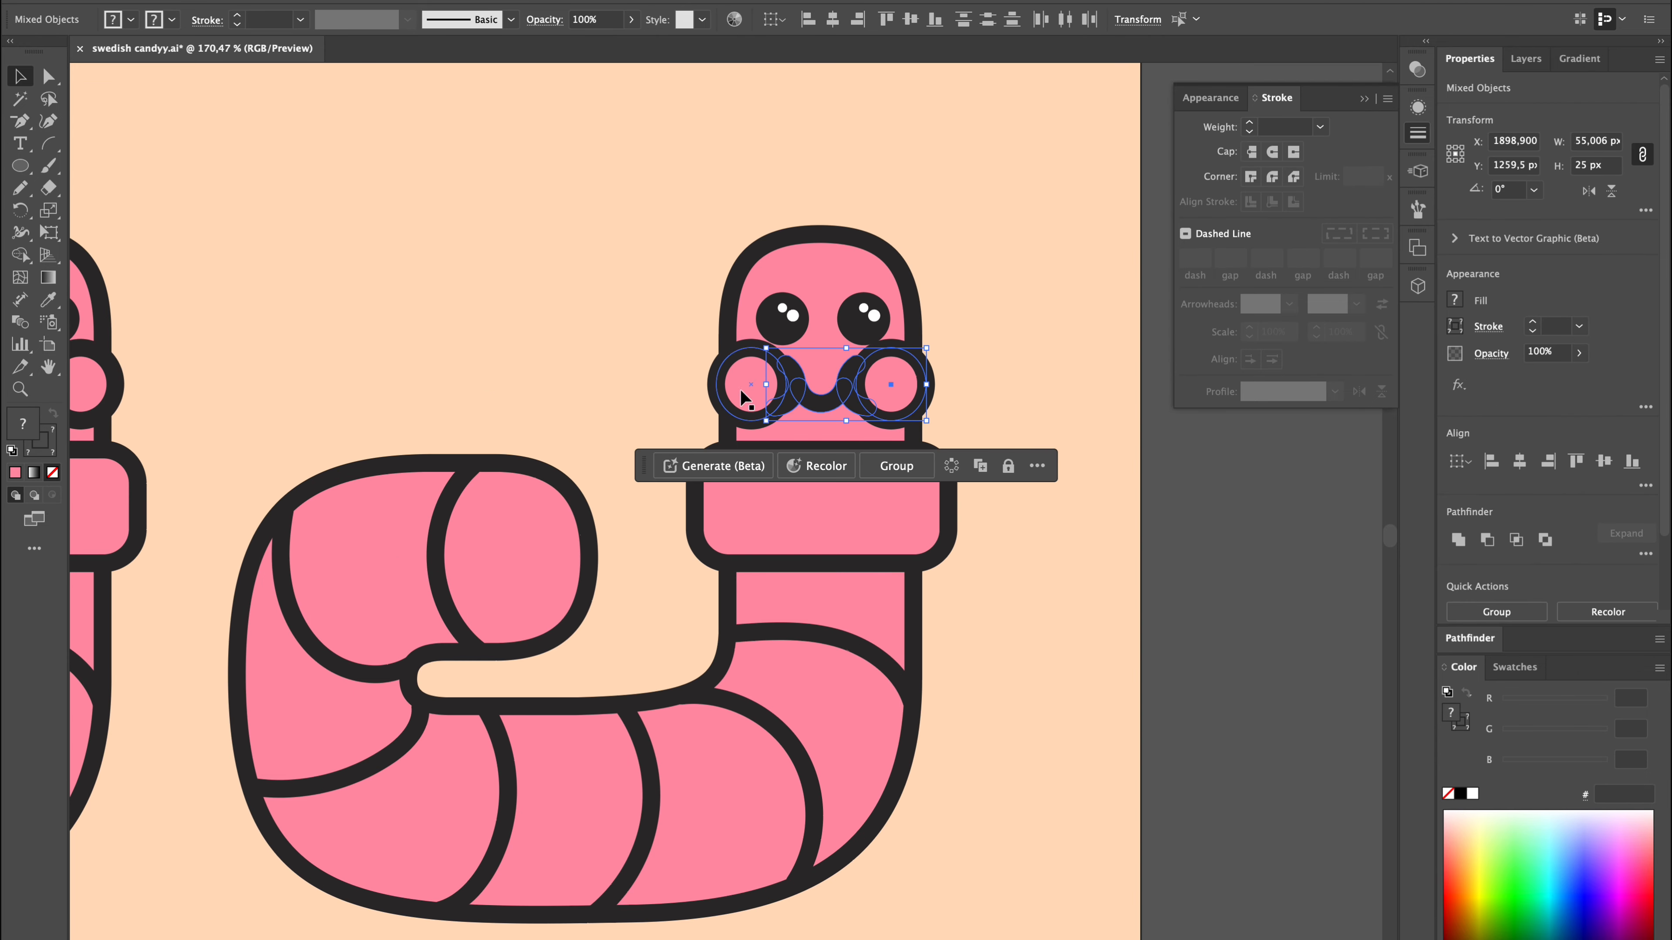
pyautogui.scroll(5, 877, 332)
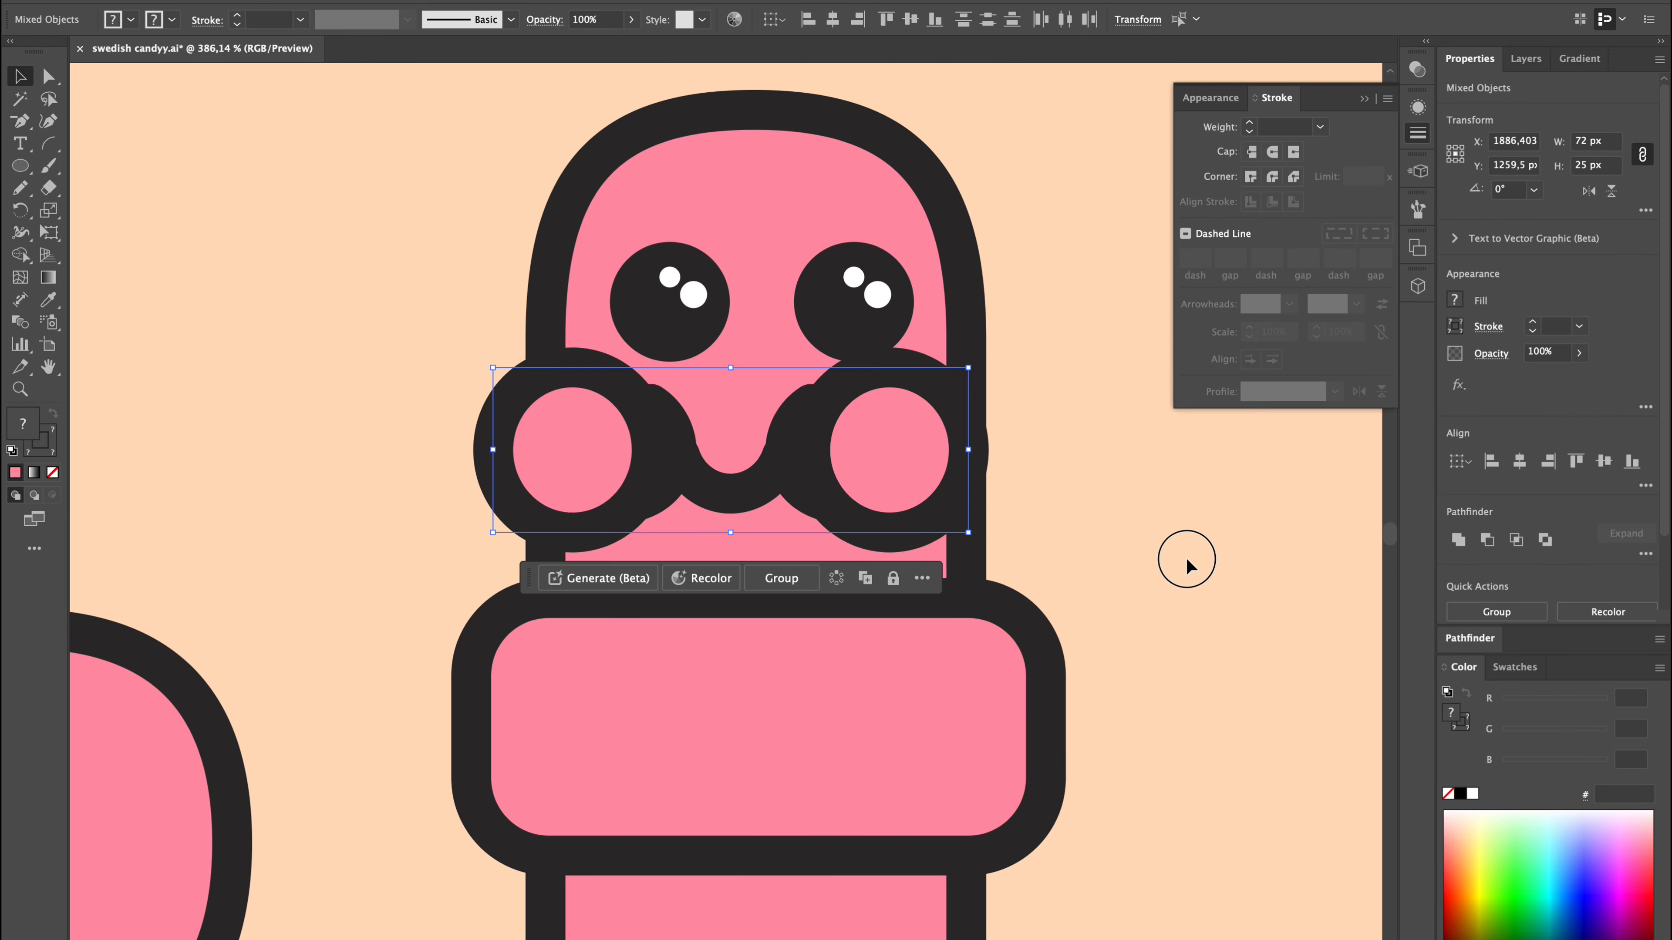
pyautogui.click(1186, 560)
# Try to unite the right cheek with the body of the worm above the sixth one.
pyautogui.click(967, 459)
pyautogui.scroll(5, 967, 458)
pyautogui.scroll(-5, 967, 458)
pyautogui.keyDown('shift'); pyautogui.click(952, 268); pyautogui.keyUp('shift')
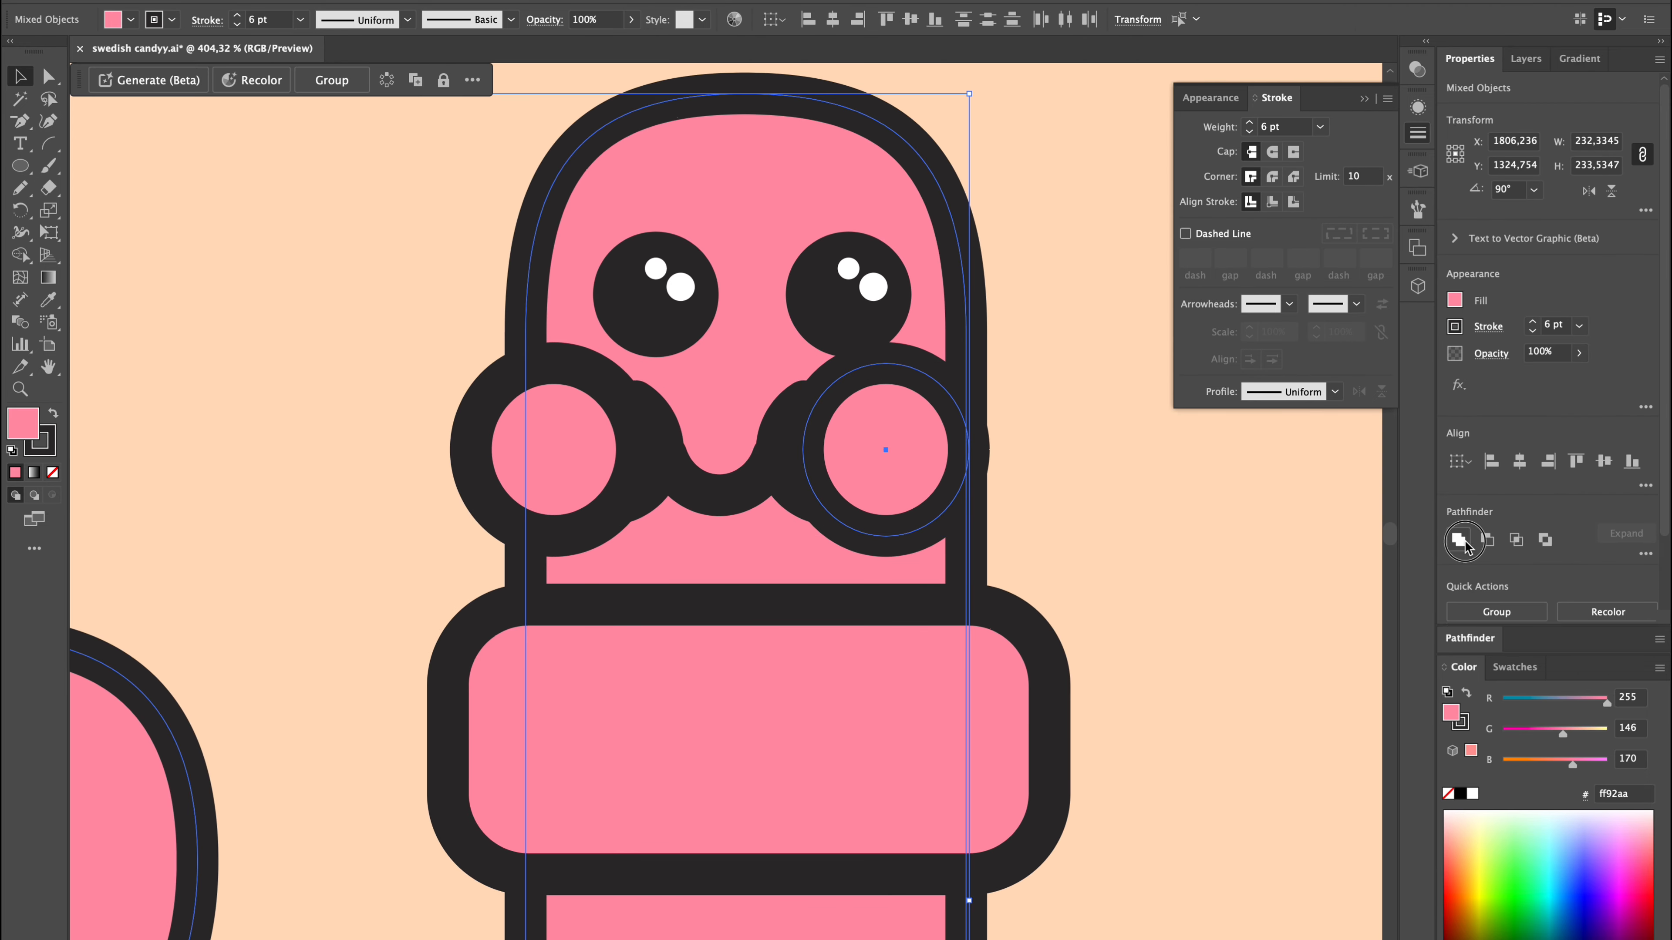
pyautogui.click(1463, 543)
pyautogui.click(1175, 570)
pyautogui.scroll(-5, 1174, 571)
pyautogui.click(842, 498)
pyautogui.keyDown('shift'); pyautogui.click(929, 487); pyautogui.keyUp('shift')
pyautogui.click(1462, 542)
pyautogui.click(1270, 524)
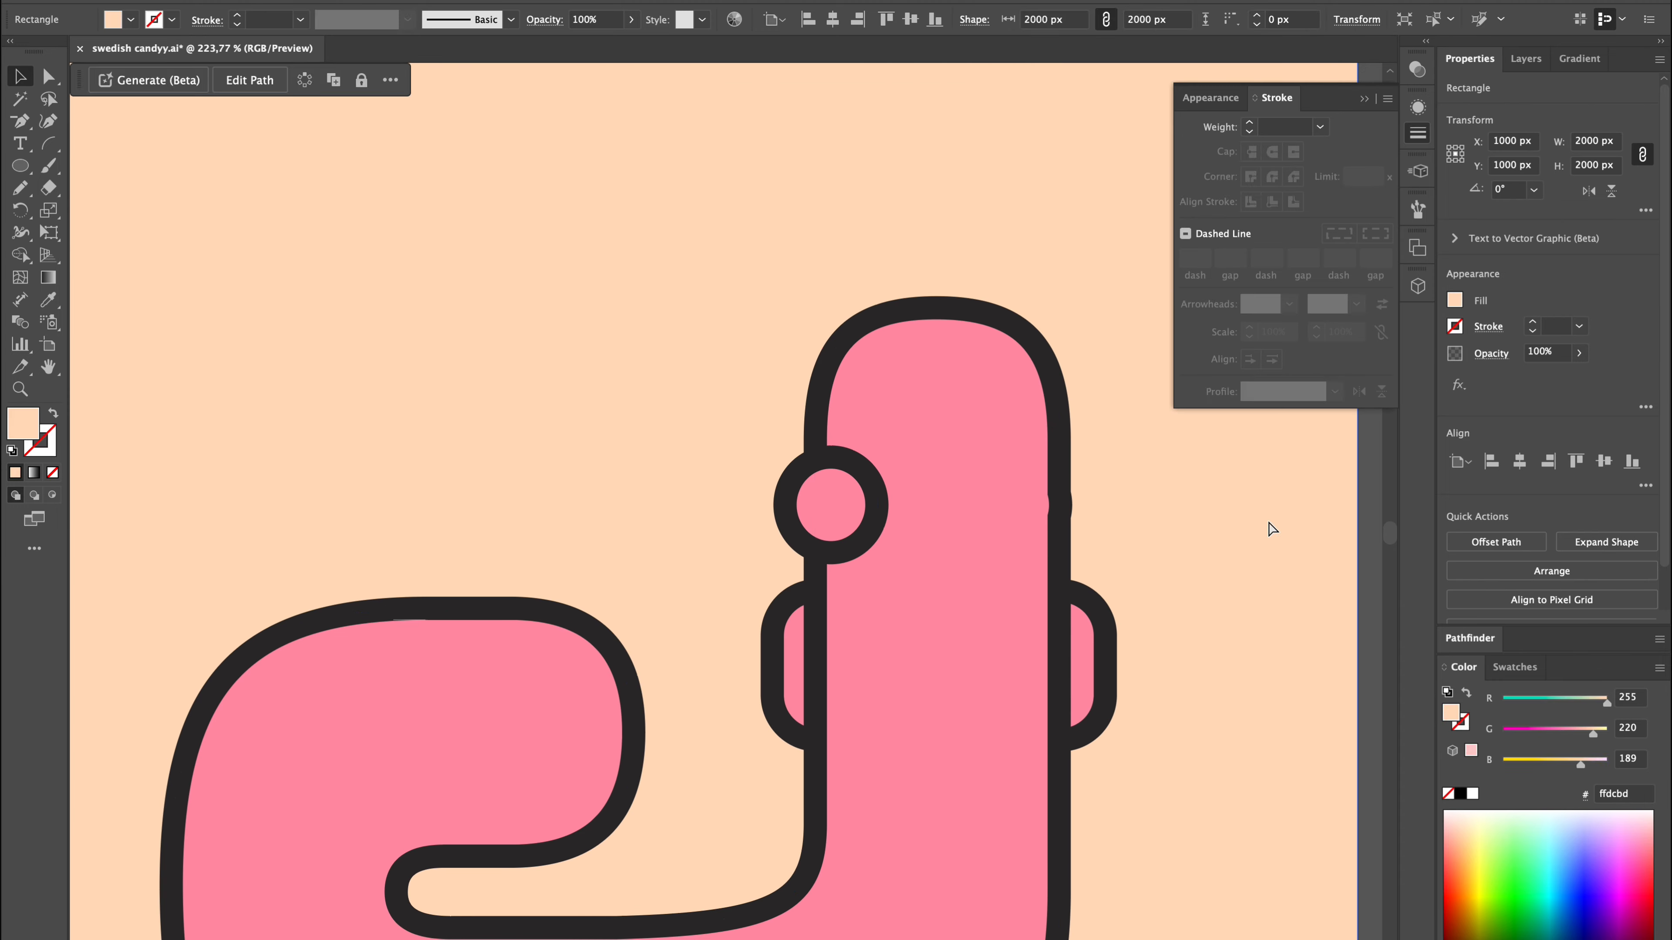
# Undo the right cheek's union and reshape the upper worm's body so only the left cheek bulges out.
pyautogui.press('super+z')
pyautogui.press('super+z')
pyautogui.click(1003, 514)
pyautogui.press('super+z')
pyautogui.click(1459, 540)
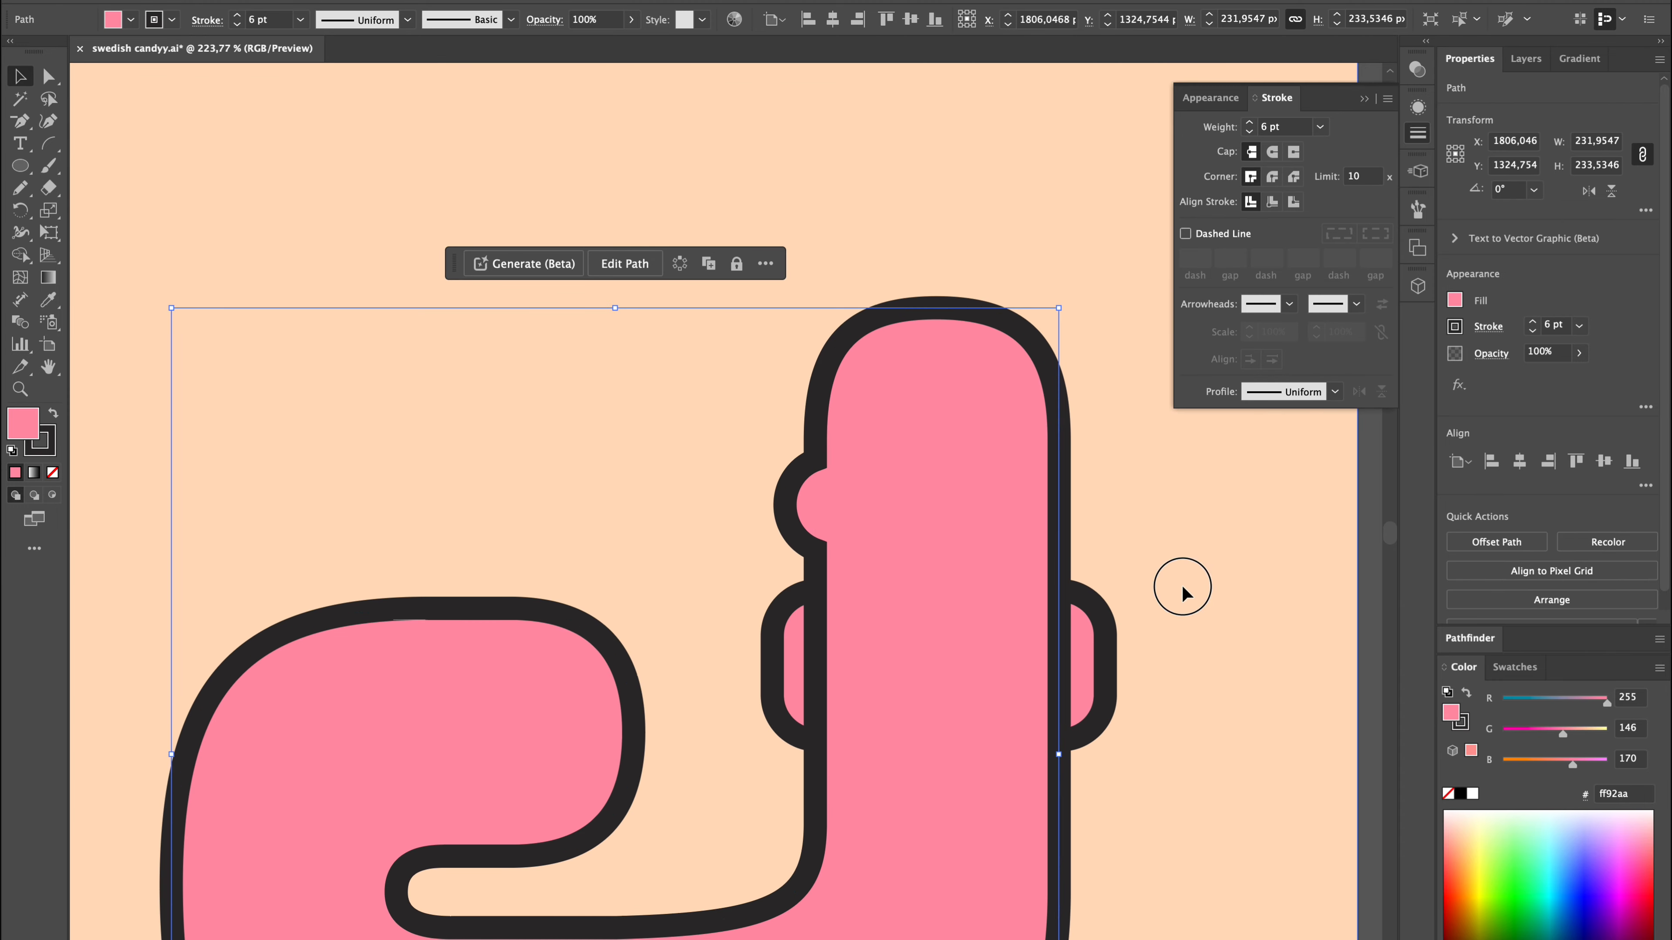
pyautogui.click(1181, 583)
# Send the upper worm's left-cheeked body and the peach background behind its face and stripes.
pyautogui.click(1047, 536)
pyautogui.press('shift+super+bracketleft')
pyautogui.click(1119, 578)
pyautogui.press('shift+super+bracketleft')
pyautogui.scroll(-8, 1119, 578)
pyautogui.scroll(-4, 1119, 578)
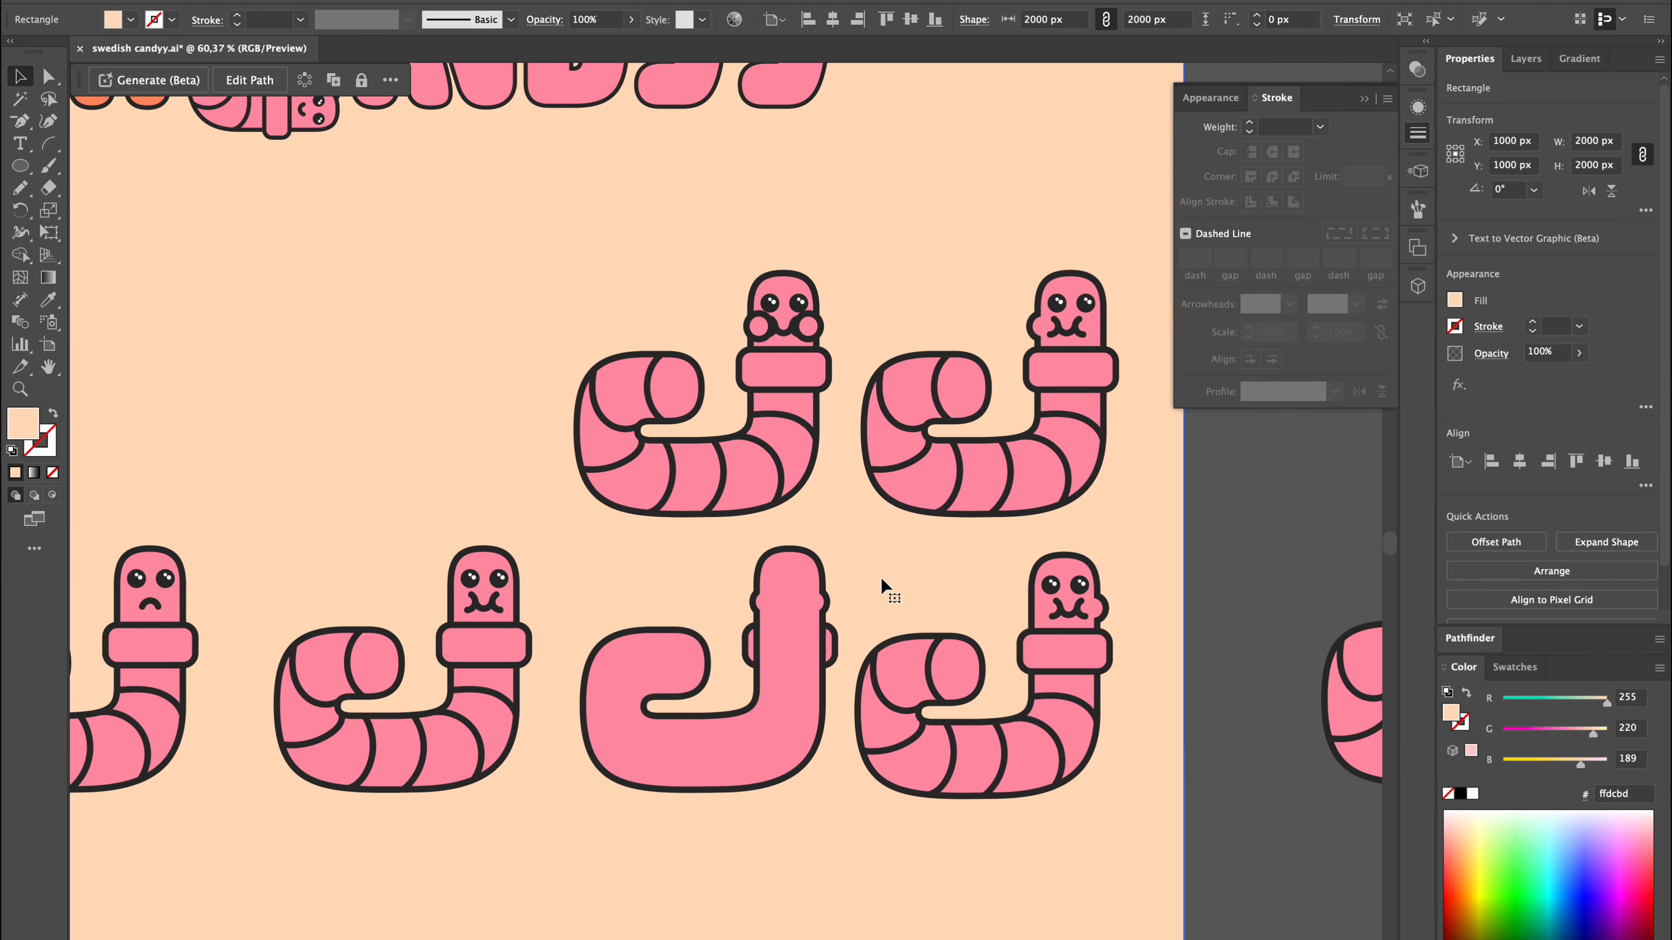
# Delete the spare worm with unmerged cheeks above the fifth worm.
pyautogui.moveTo(885, 254); pyautogui.dragTo(1015, 438)
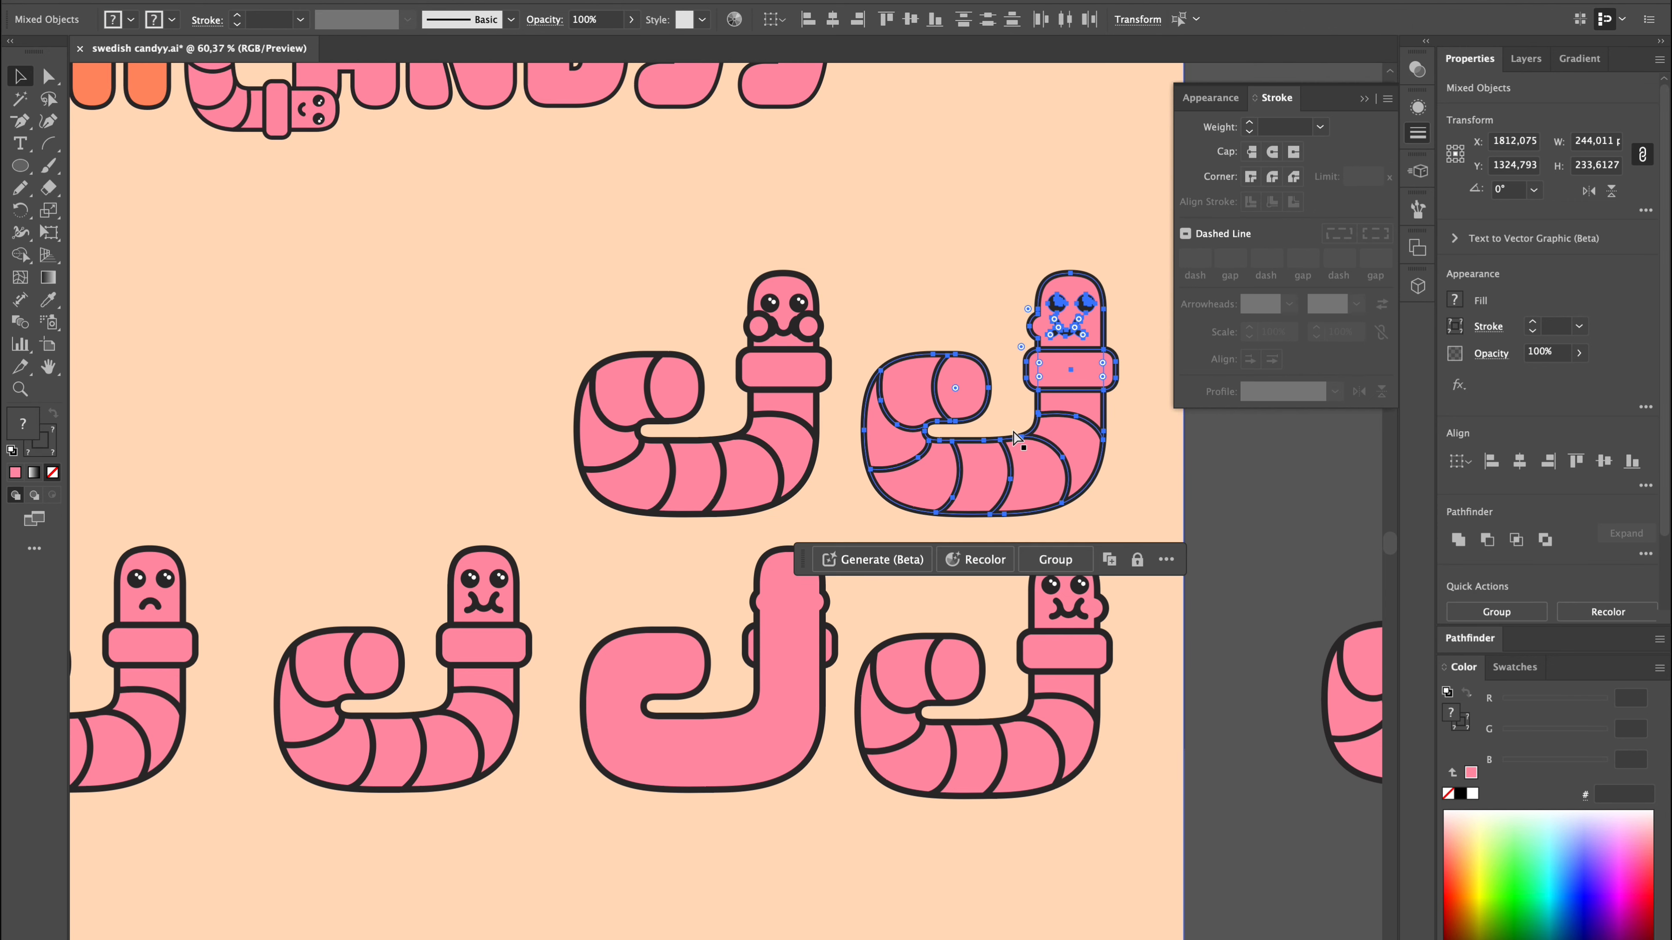
pyautogui.click(548, 254)
pyautogui.moveTo(548, 255); pyautogui.dragTo(843, 434)
pyautogui.press('Delete')
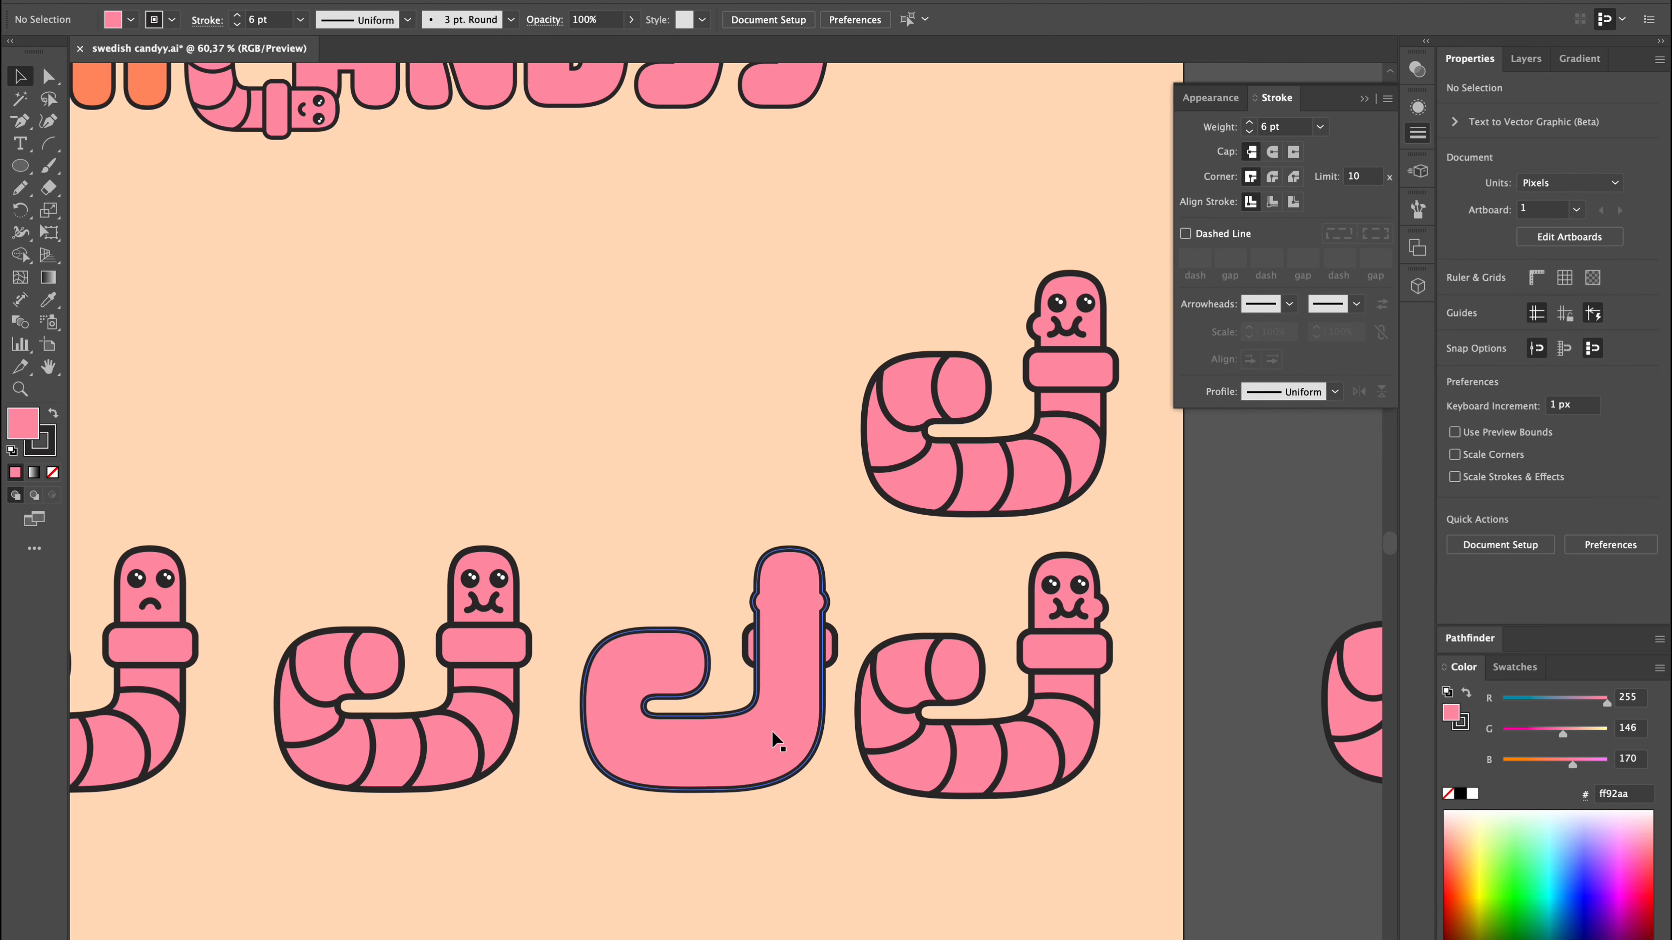
# Send the fifth worm's body behind its face and stripes again, with the peach background at the very back.
pyautogui.click(776, 741)
pyautogui.press('shift+super+bracketleft')
pyautogui.click(987, 880)
pyautogui.press('shift+super+bracketleft')
pyautogui.click(1213, 784)
pyautogui.press('super+0')
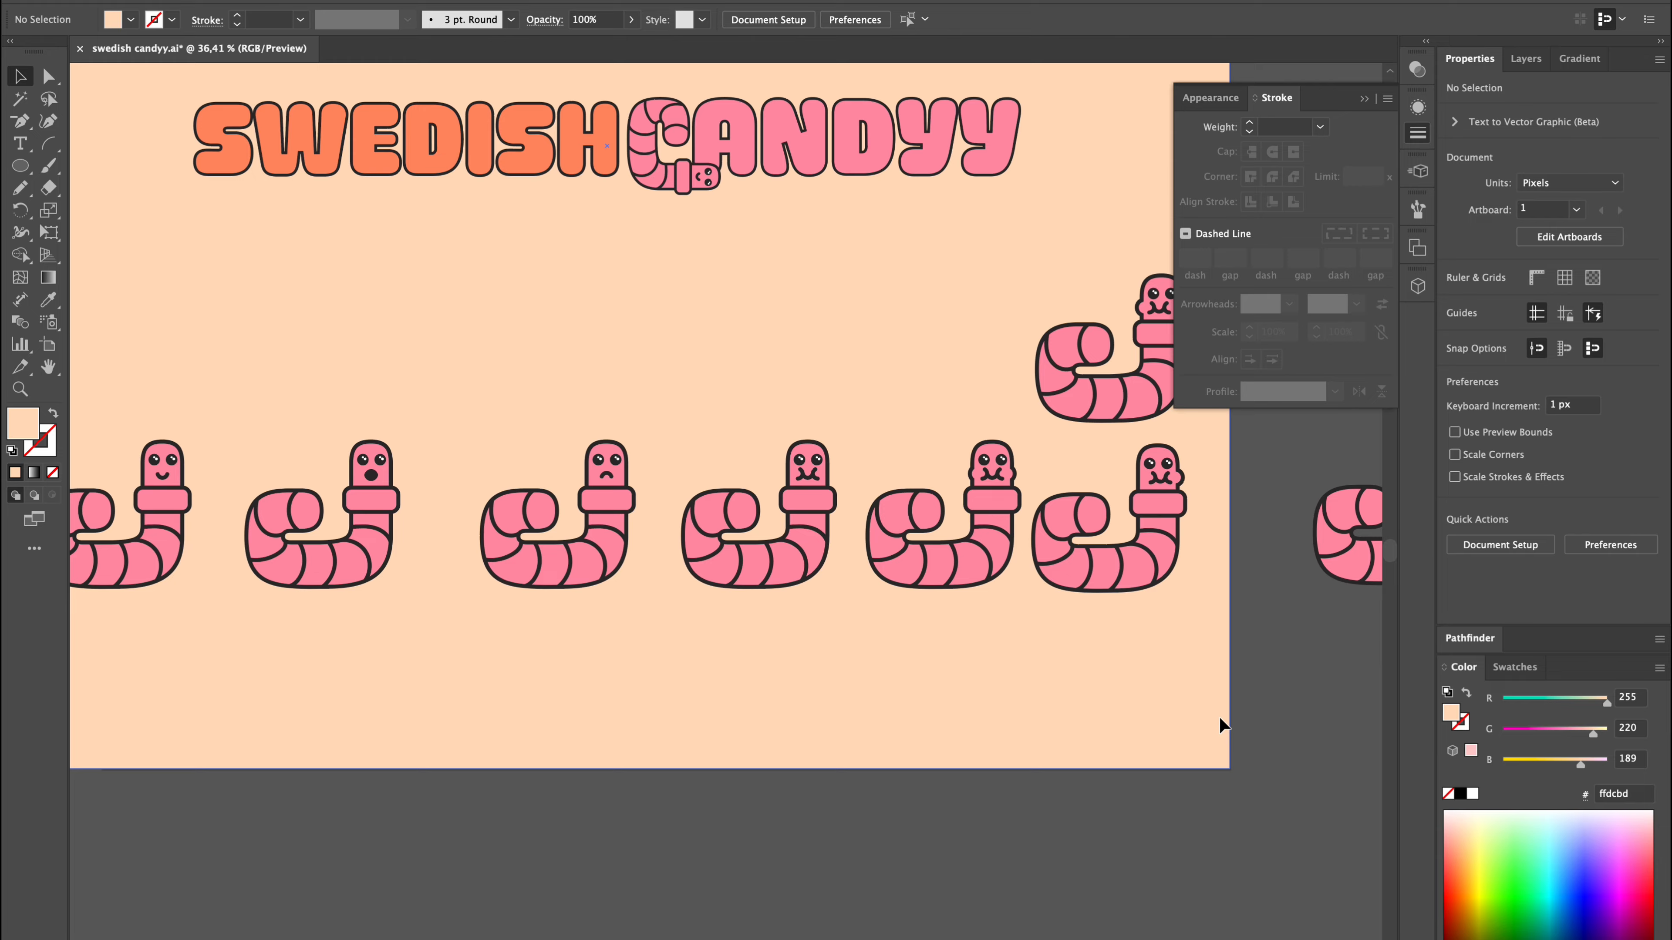
# Align the six worms below the logos on their vertical centres and space them evenly across the row.
pyautogui.scroll(6, 1219, 724)
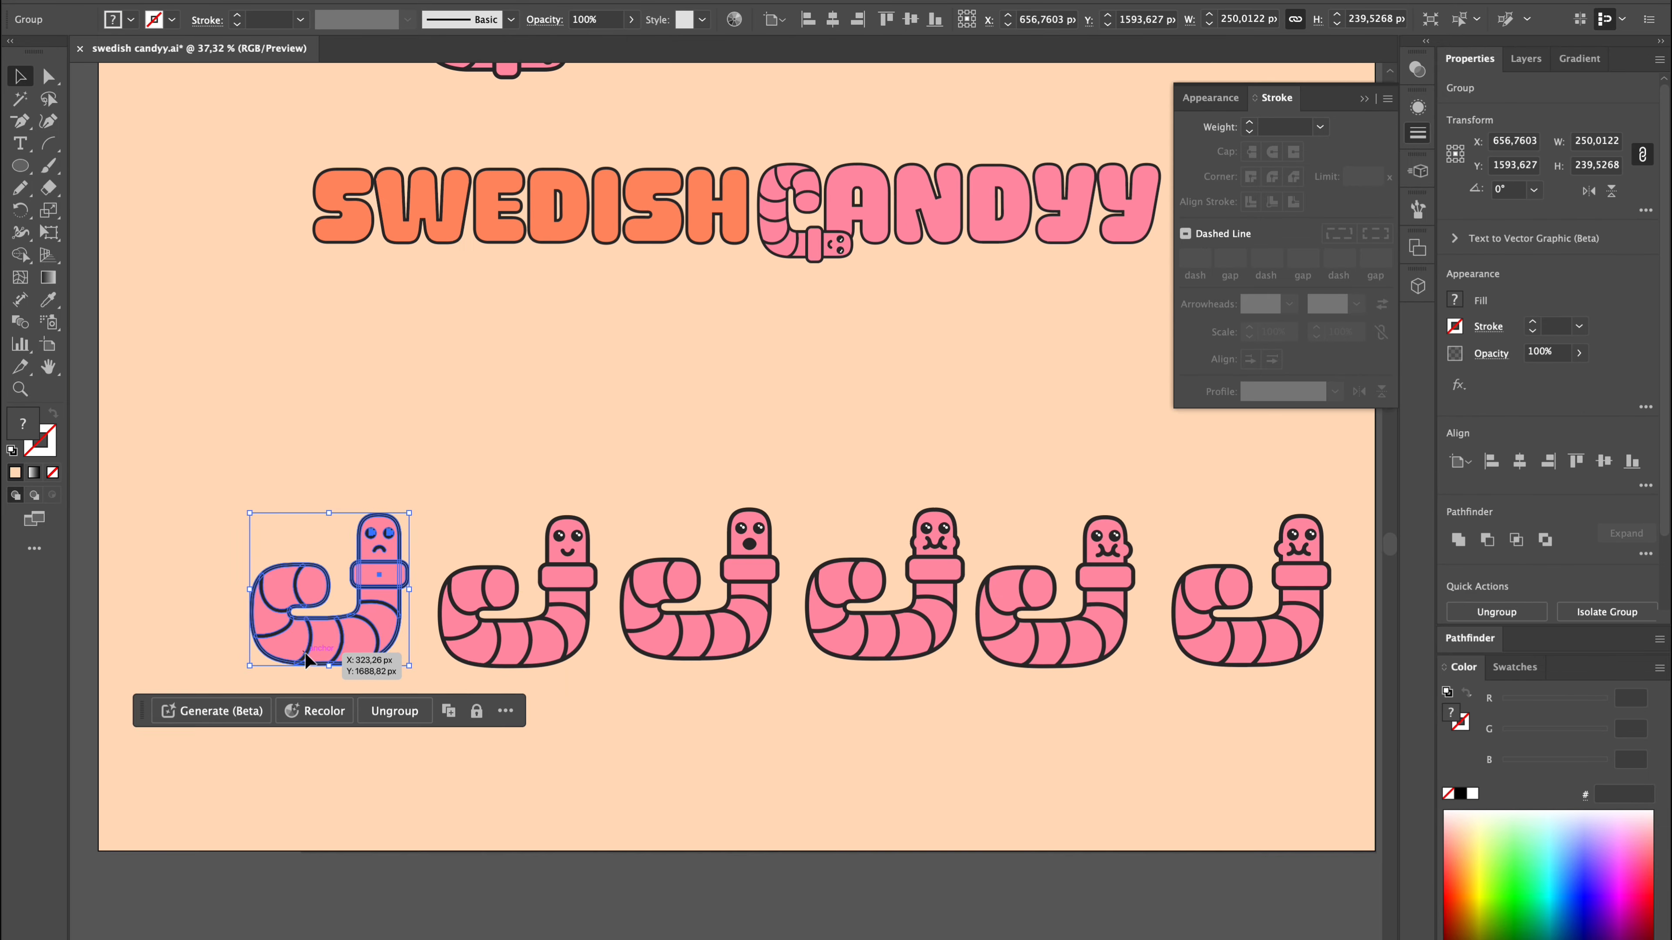
pyautogui.hscroll(3, 574, 880)
pyautogui.scroll(-3, 1089, 769)
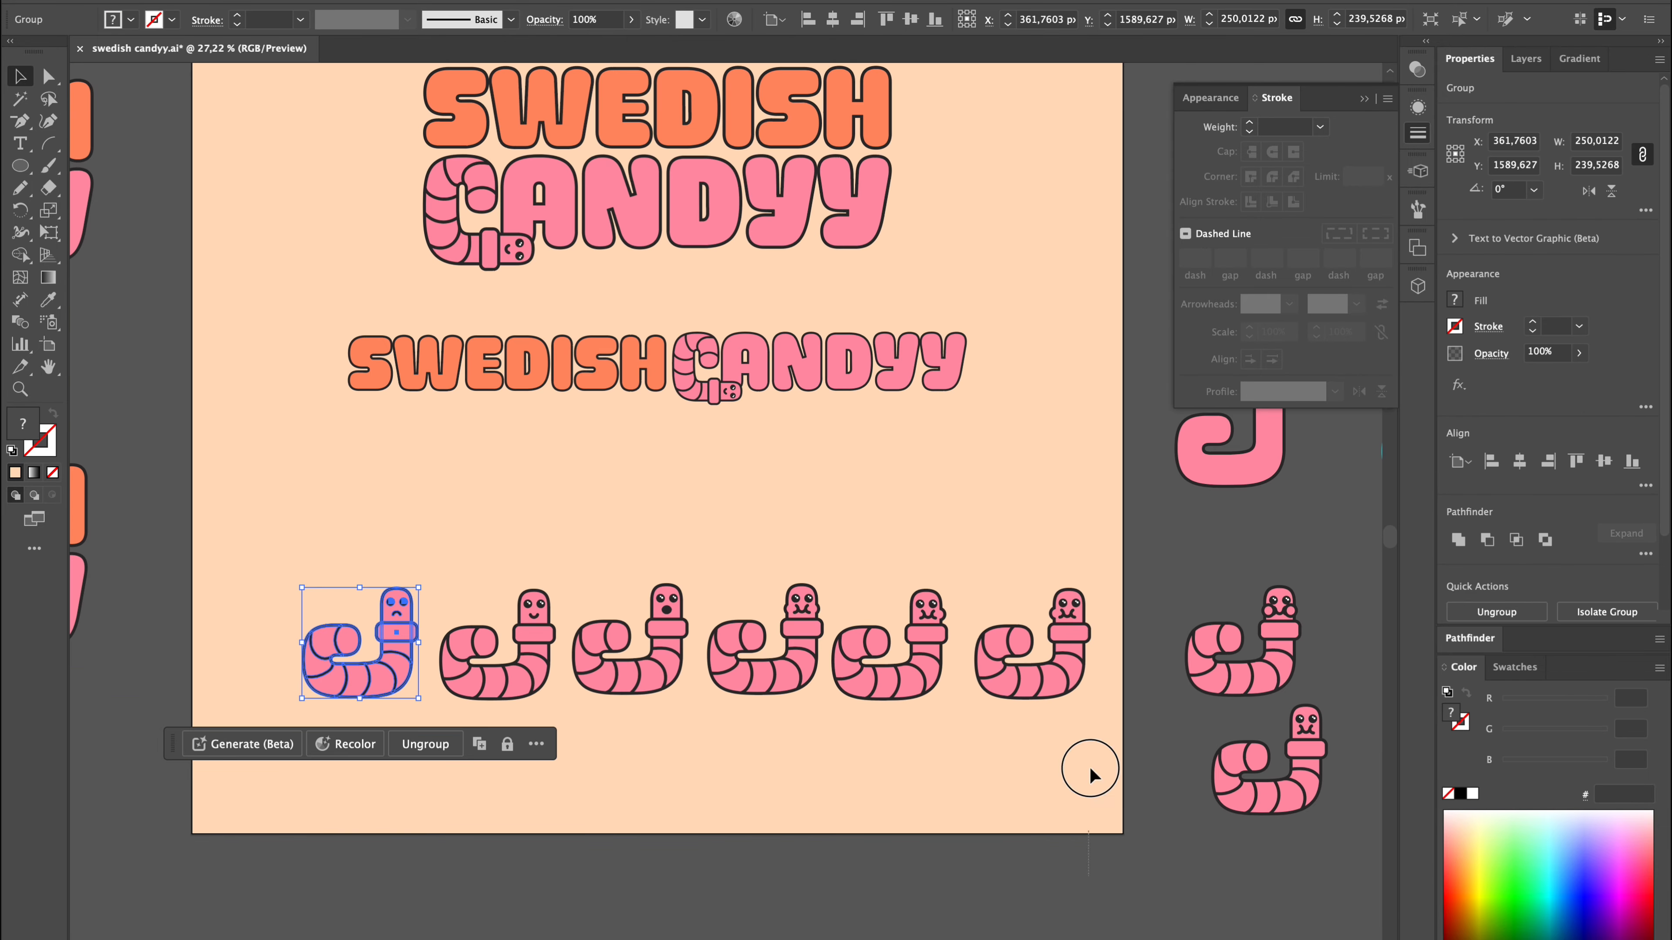
pyautogui.moveTo(1090, 769); pyautogui.dragTo(356, 694)
pyautogui.click(1614, 465)
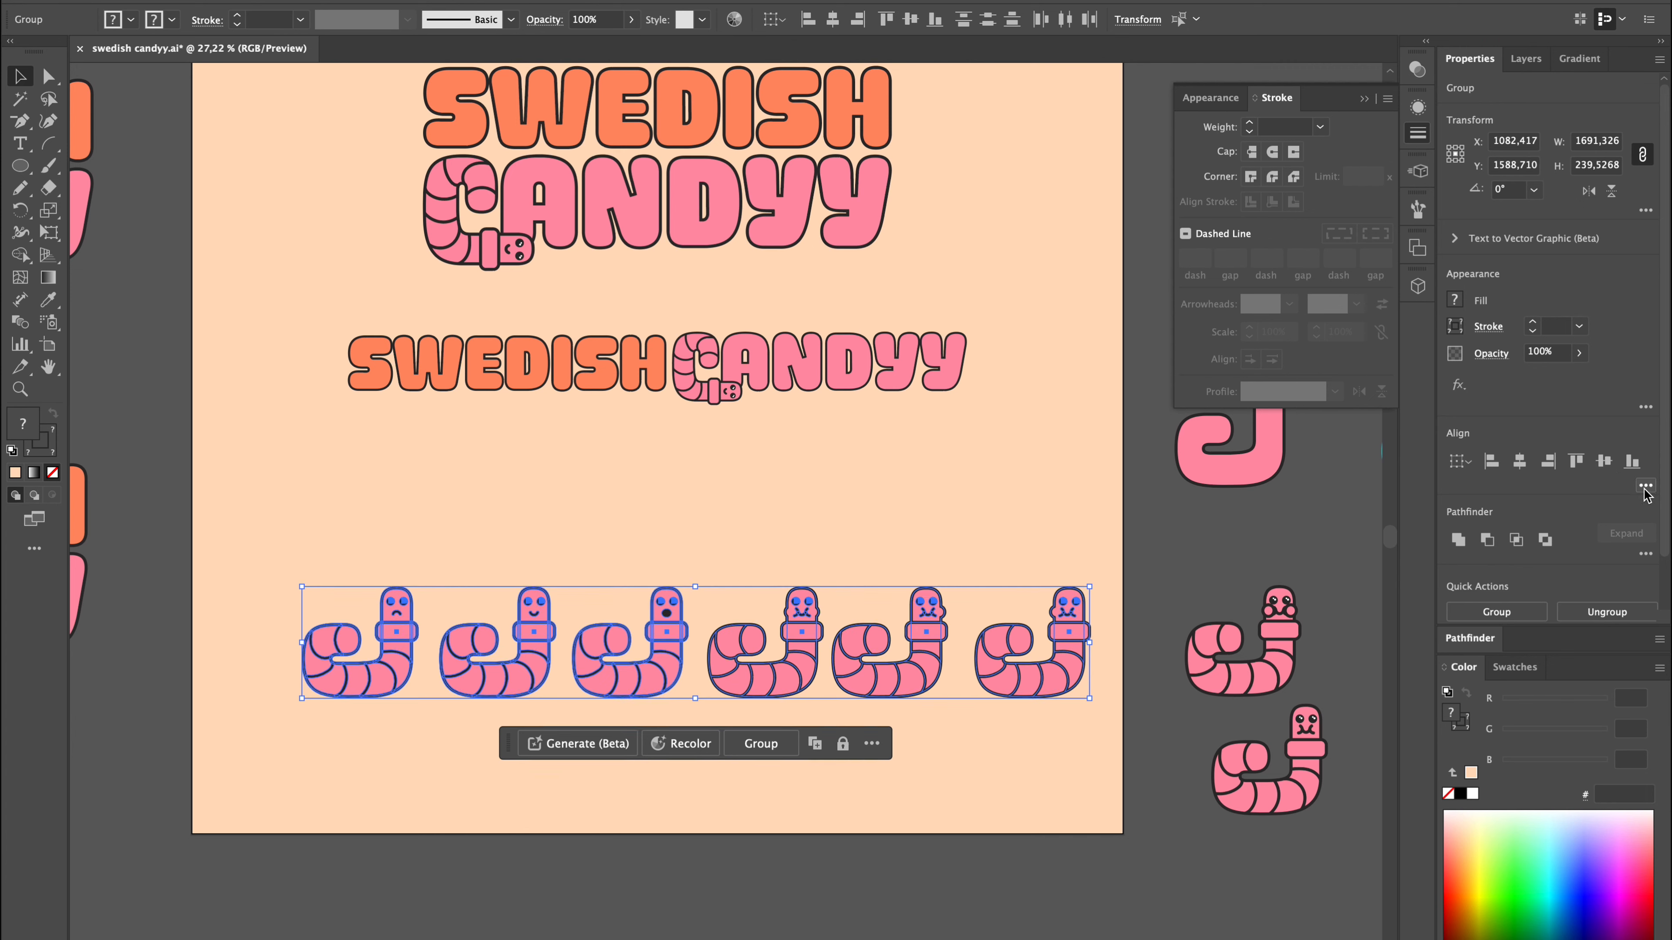
pyautogui.click(1645, 486)
pyautogui.click(1605, 593)
# Centre the row of six worms horizontally on the artboard and save the document.
pyautogui.click(824, 679)
pyautogui.moveTo(874, 685); pyautogui.dragTo(837, 673)
pyautogui.click(910, 853)
pyautogui.scroll(-5, 908, 851)
pyautogui.scroll(4, 908, 850)
pyautogui.click(124, 2)
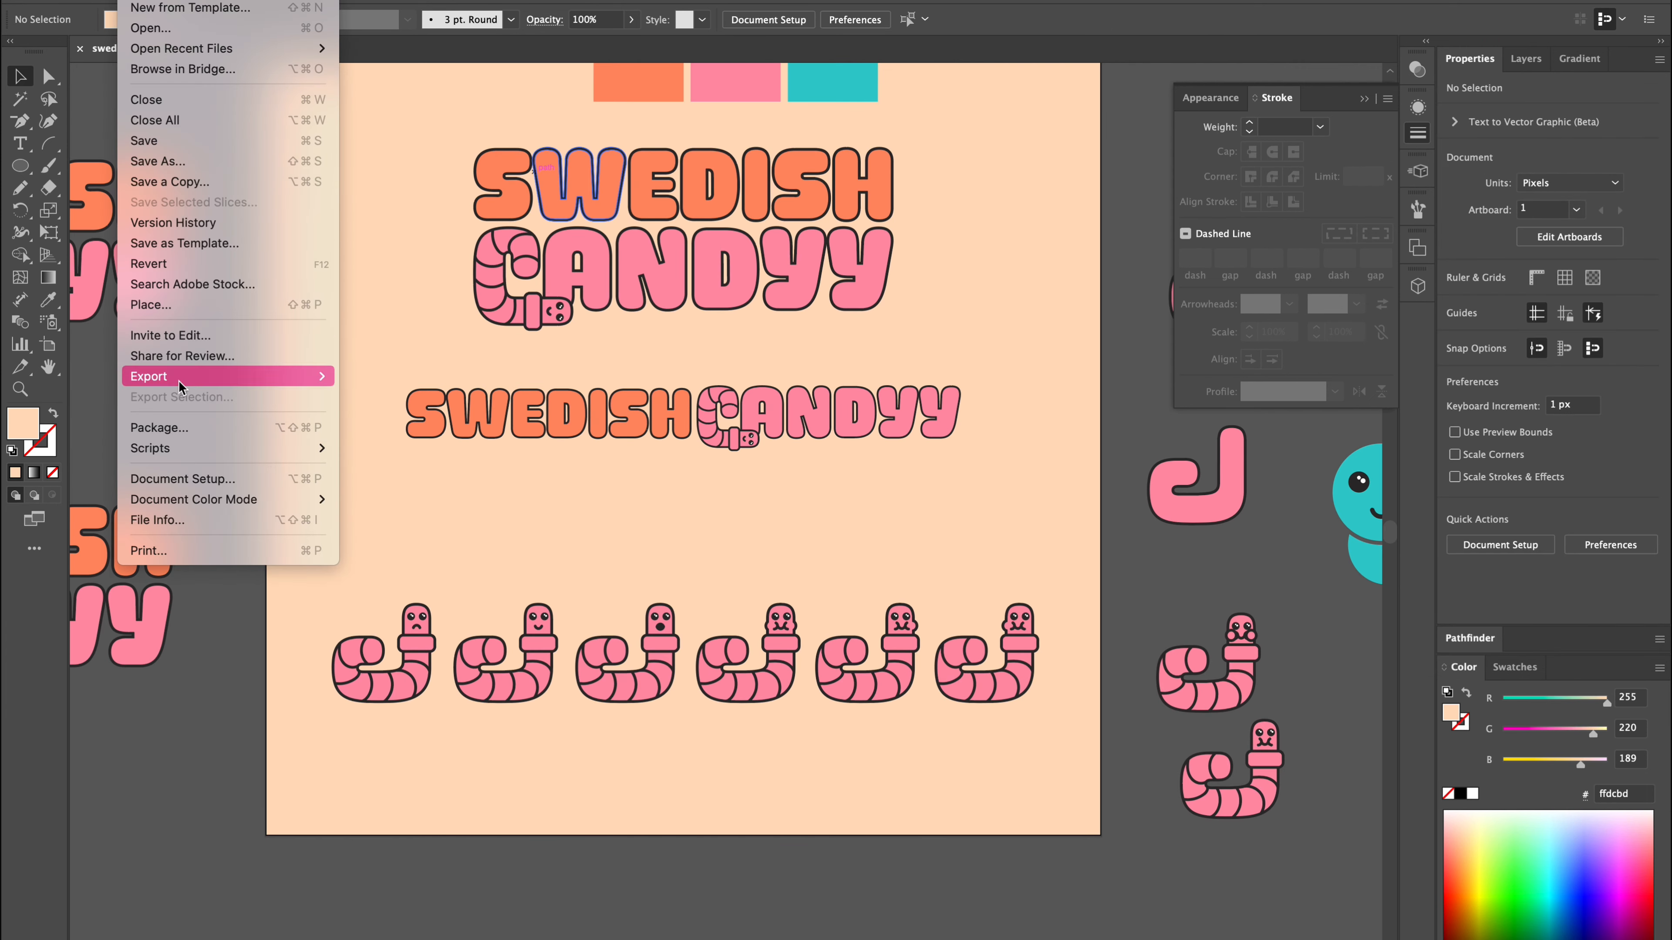
pyautogui.click(159, 140)
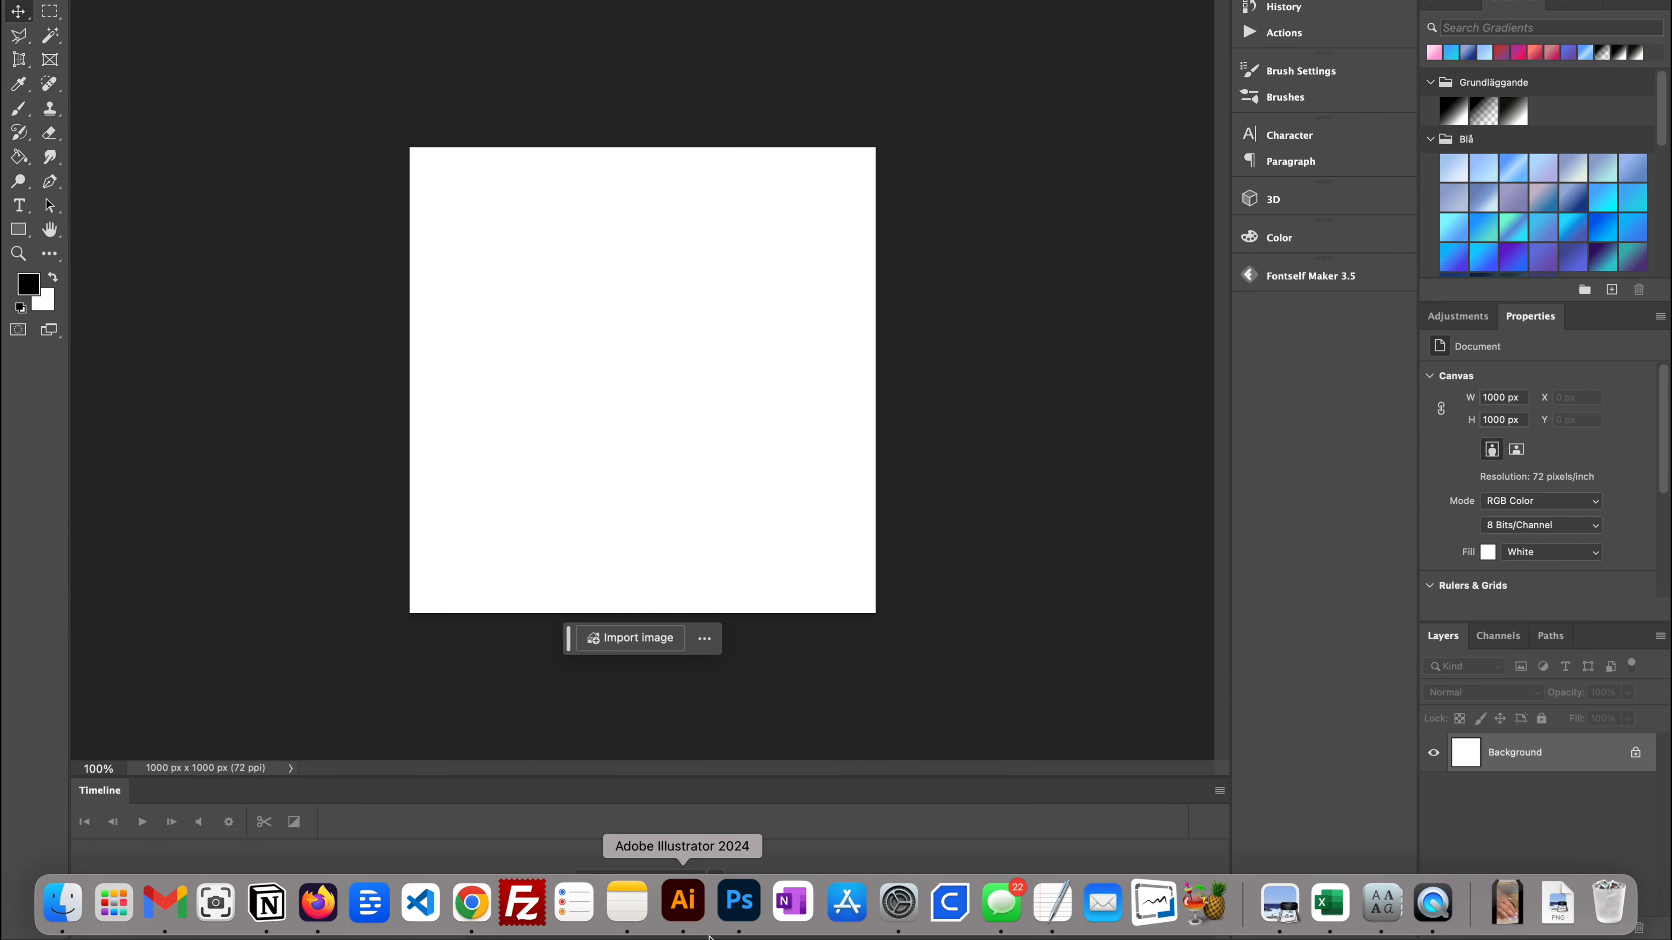
# Copy the large worm with two puffed cheeks and paste it into the 1000 px Photoshop canvas as a smart object.
pyautogui.click(691, 905)
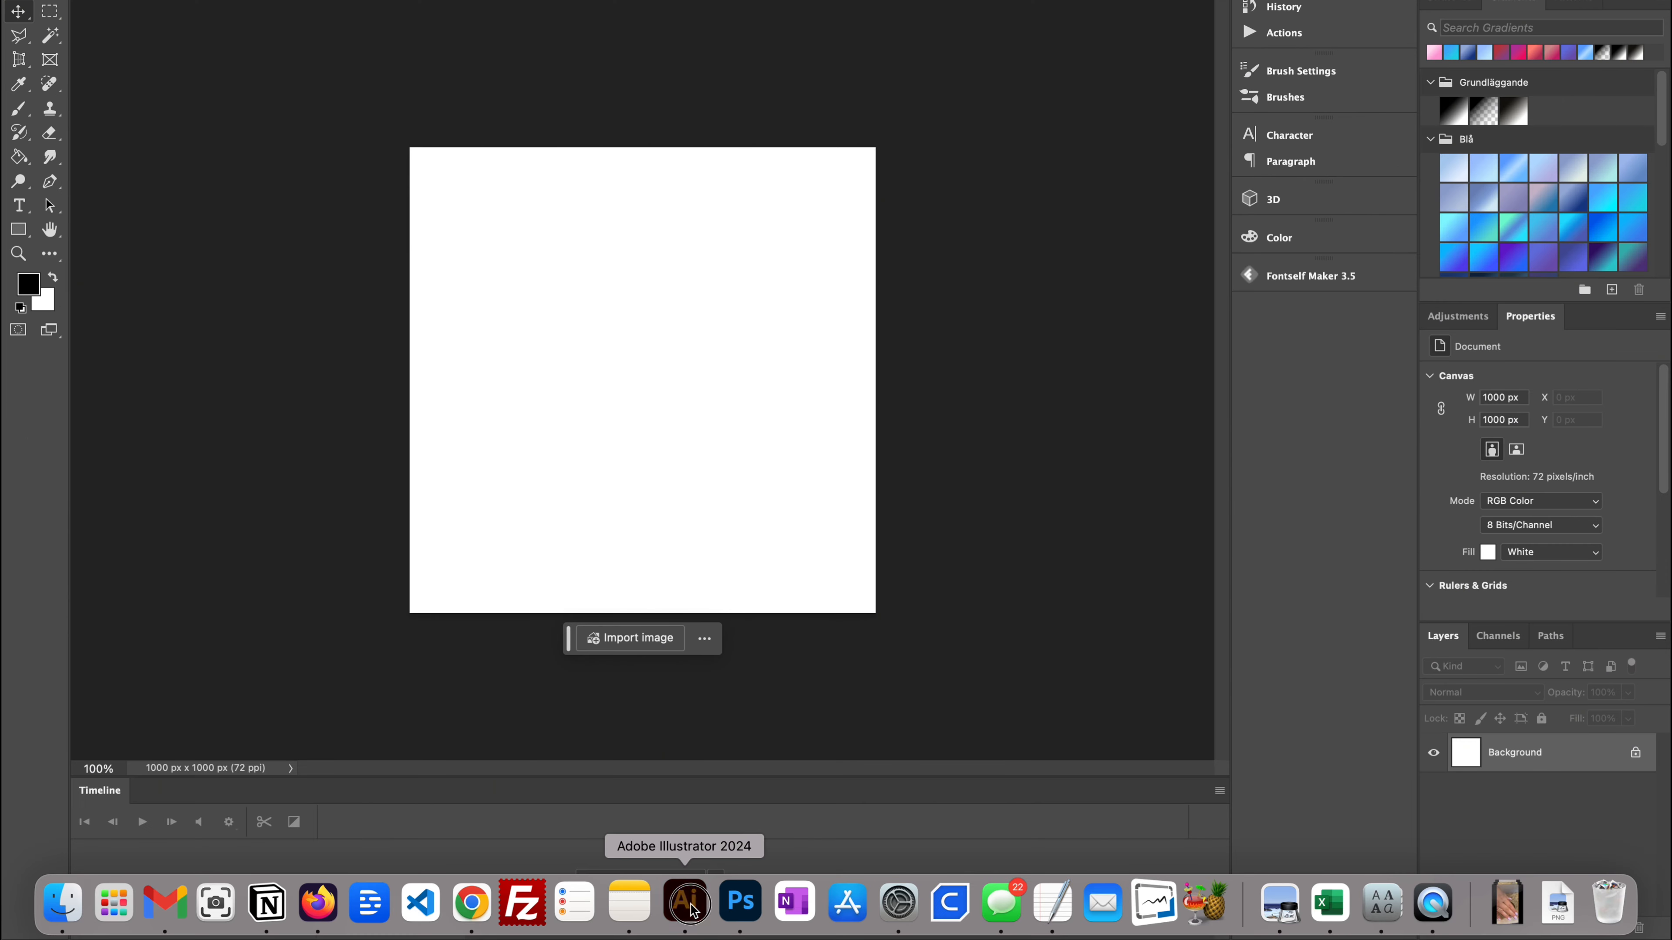
pyautogui.click(823, 312)
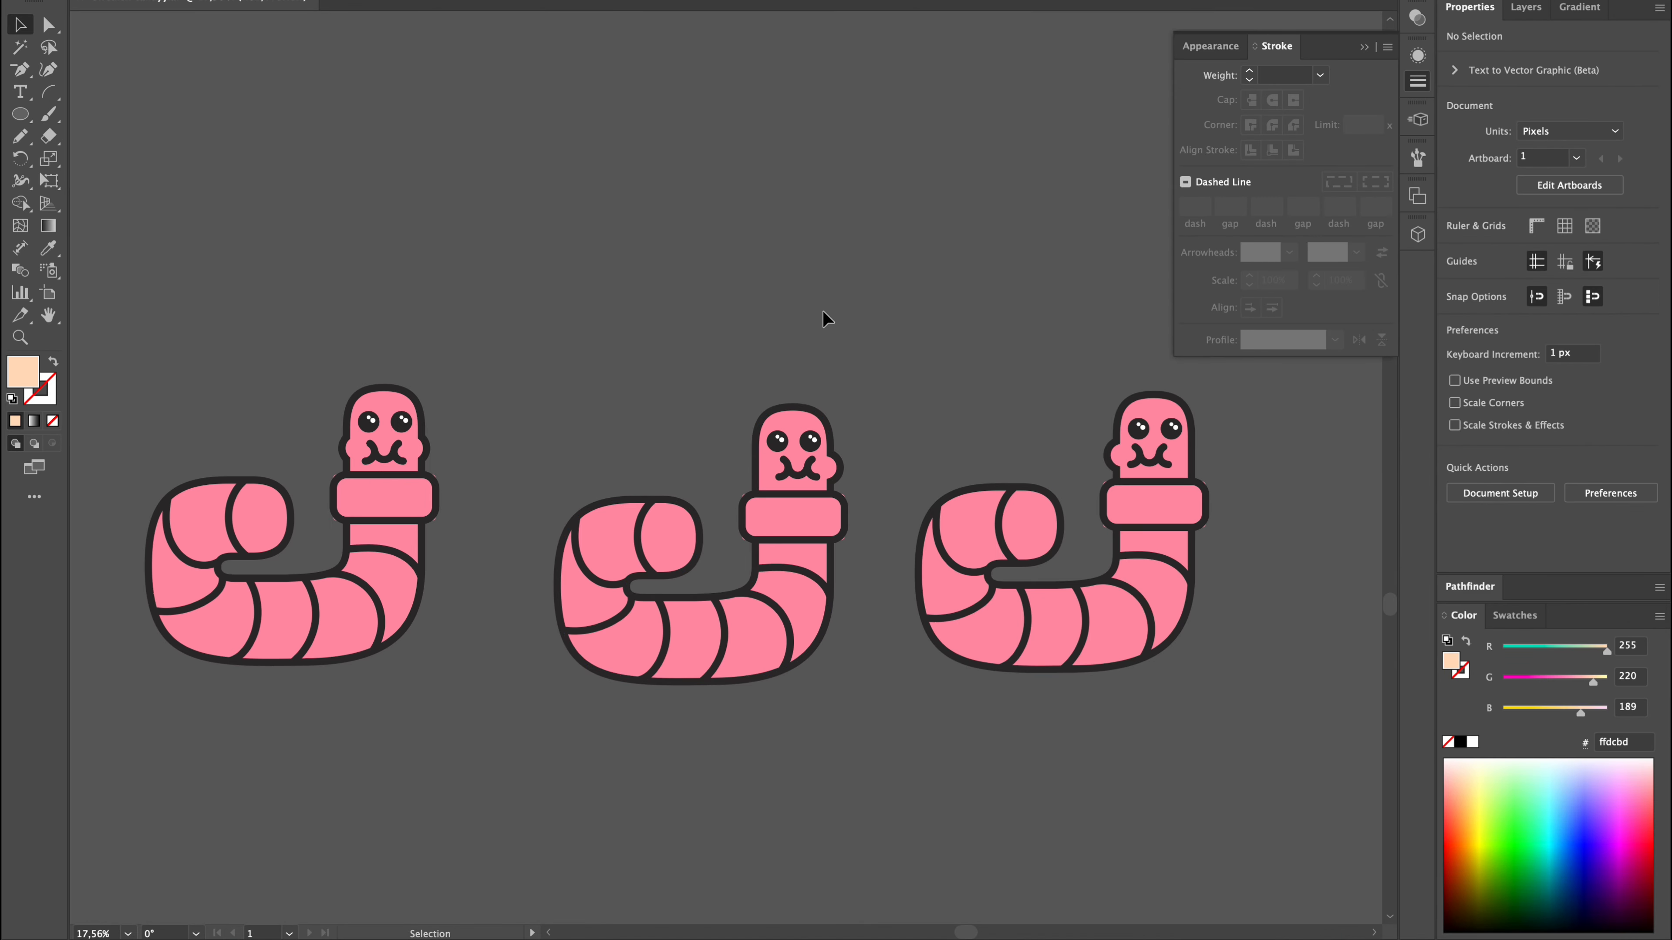
pyautogui.click(377, 519)
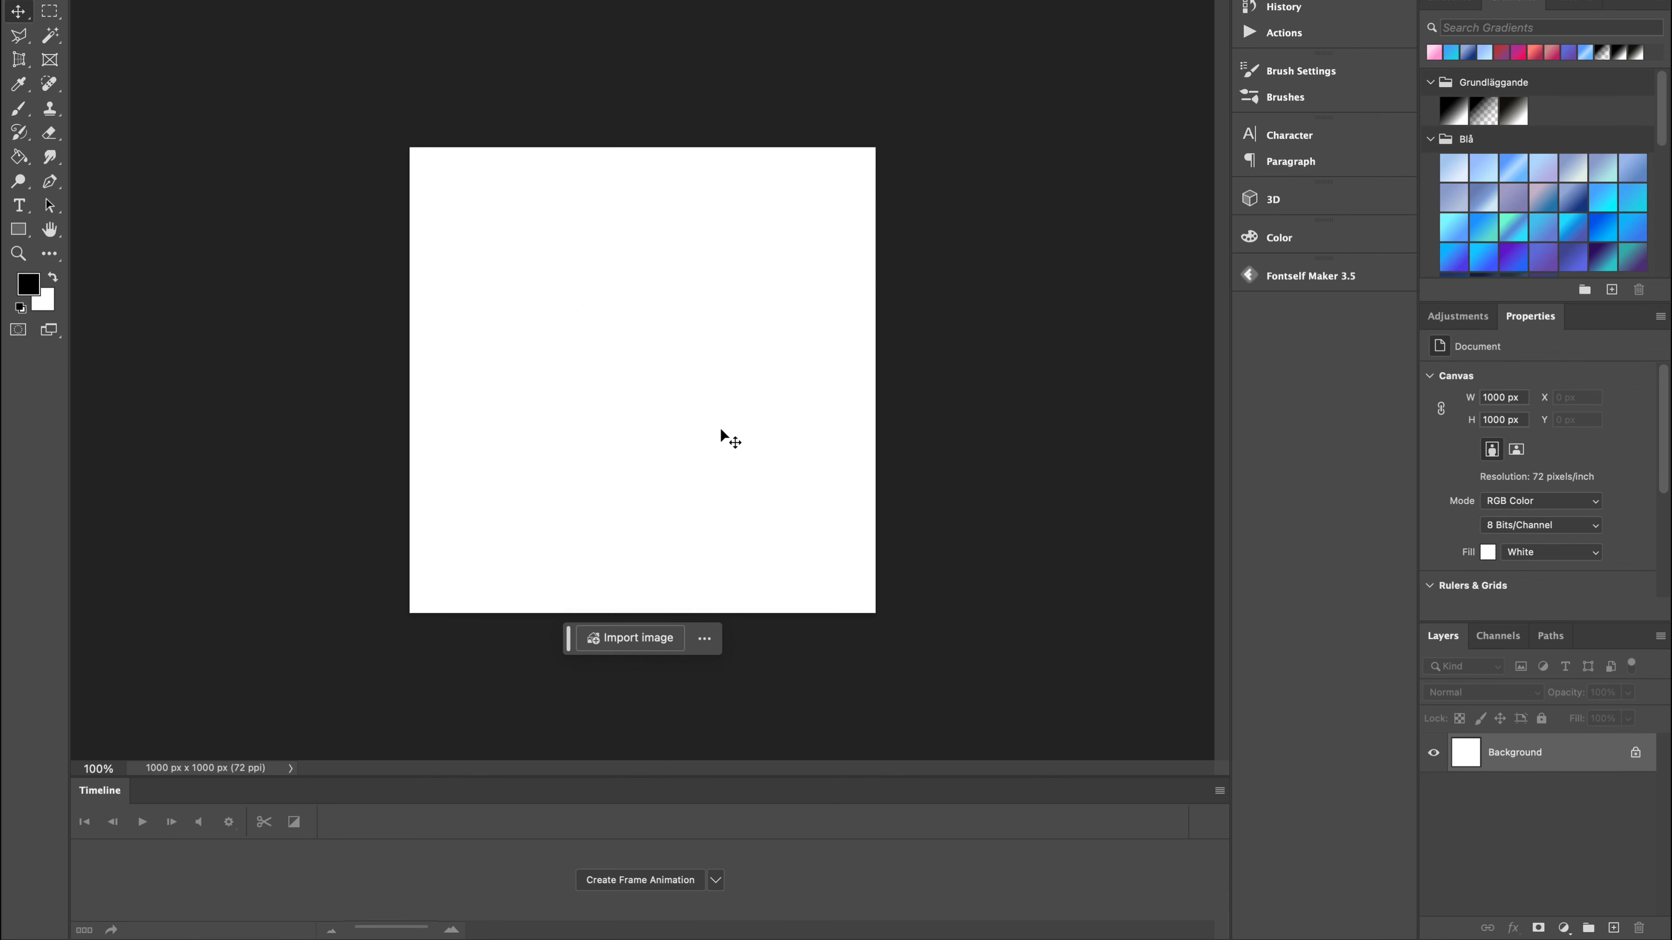
pyautogui.press('super+v')
pyautogui.click(816, 373)
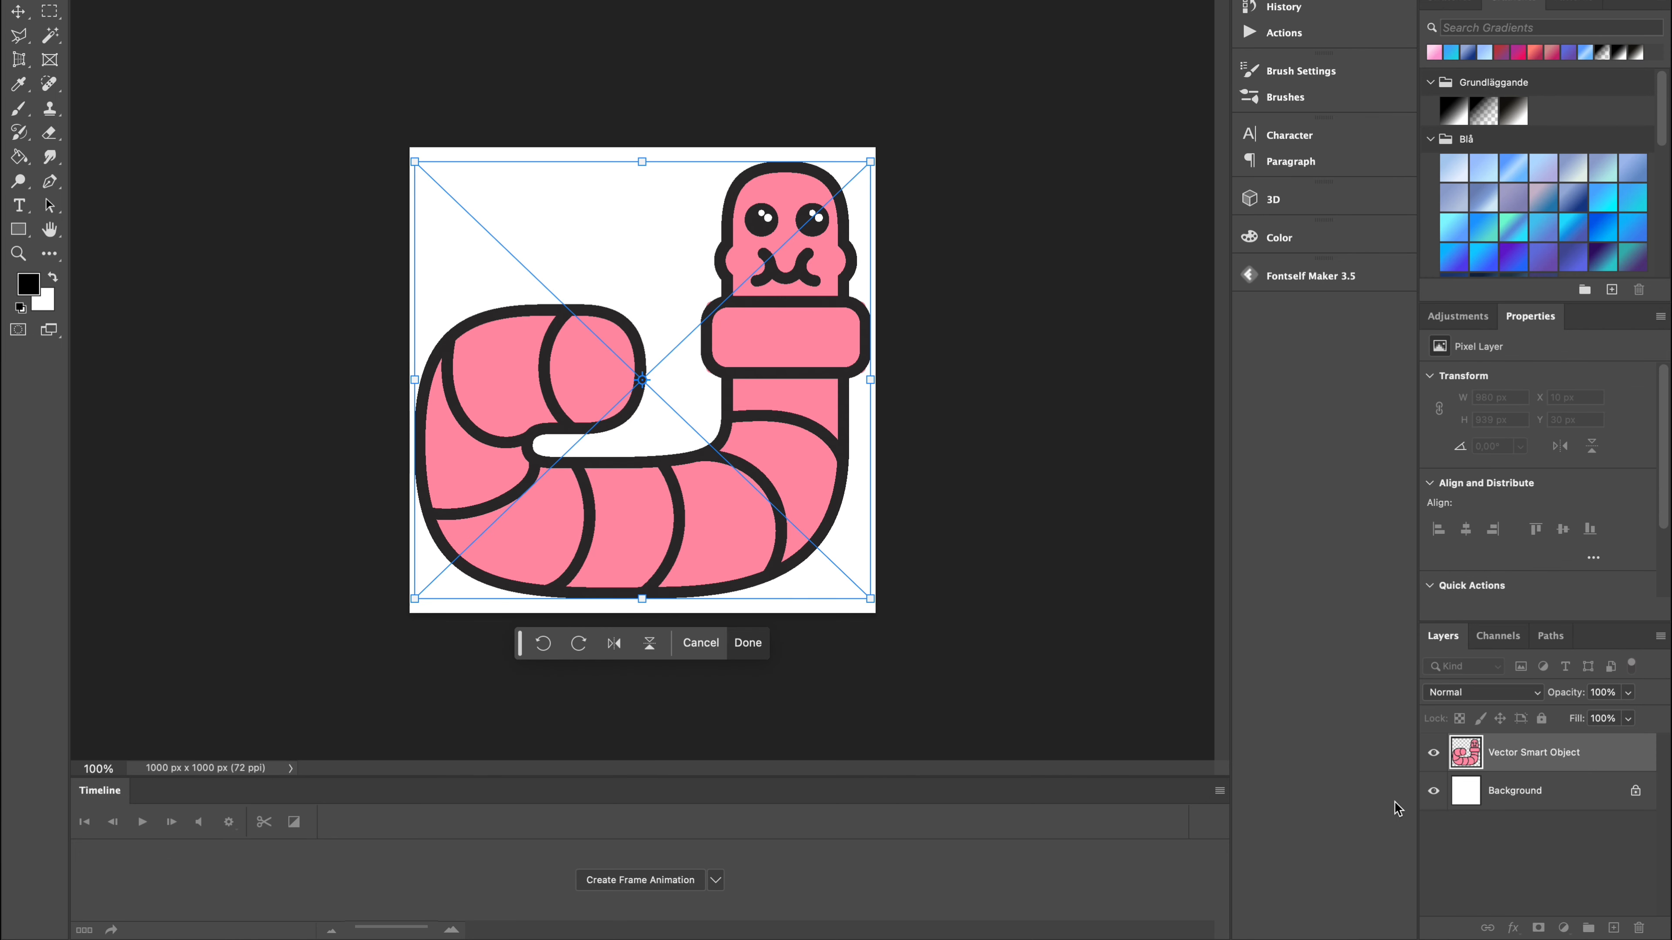
# Hide the Background layer and place the right-cheeked and left-cheeked worms on the canvas as separate smart objects.
pyautogui.click(1436, 798)
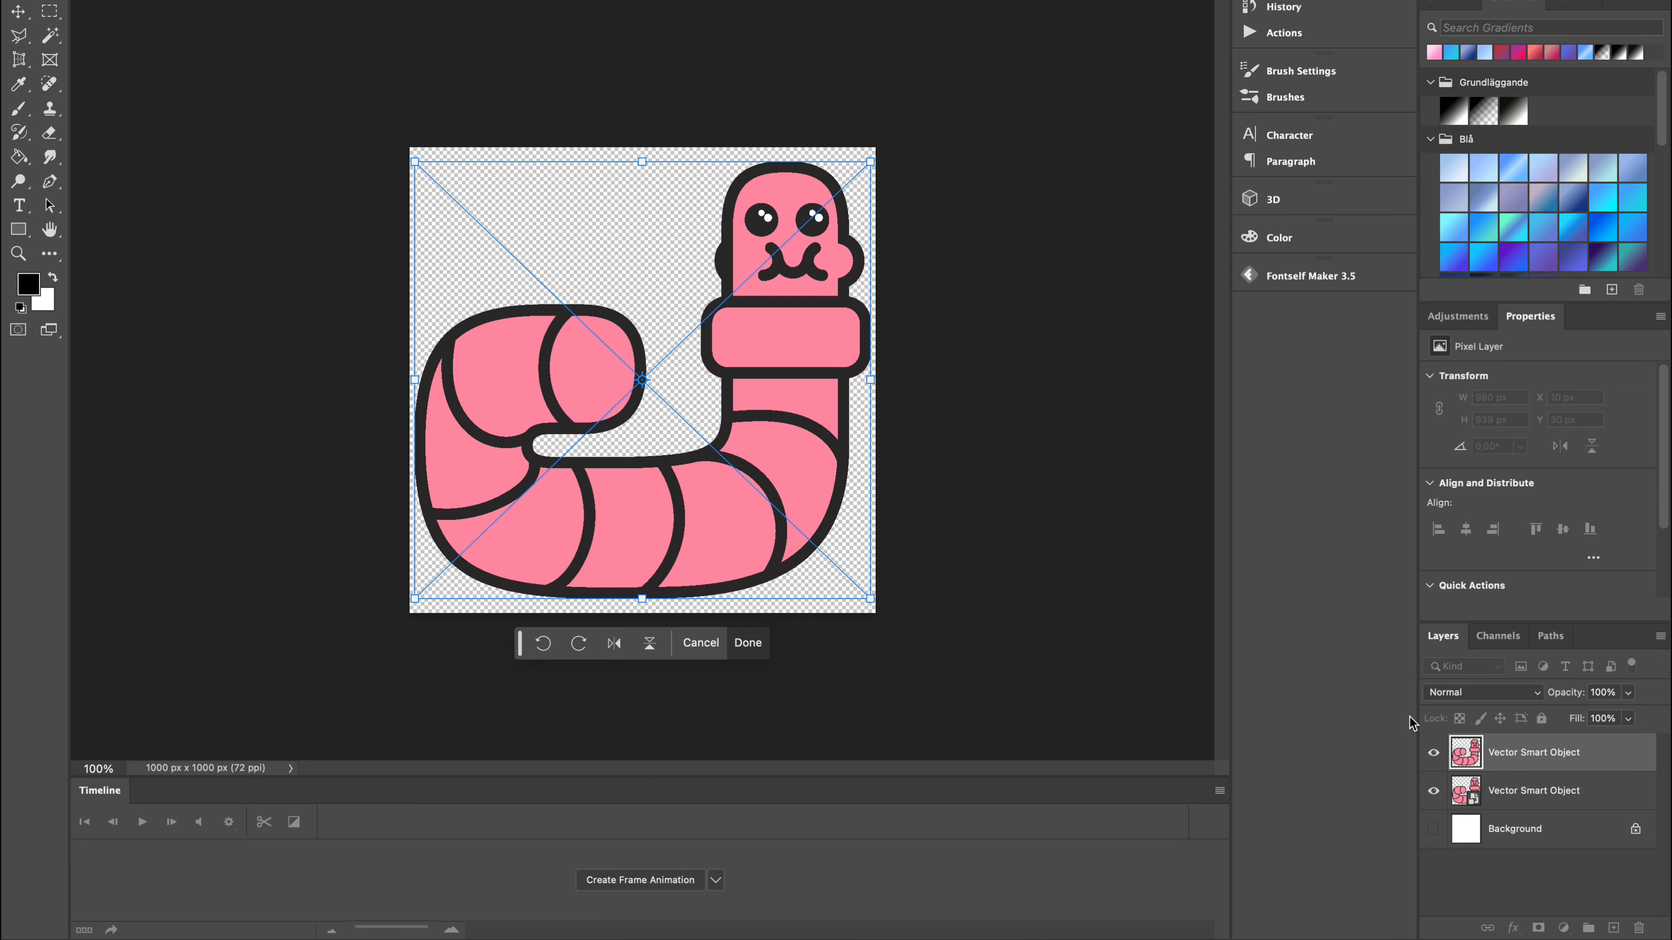
pyautogui.press('Return')
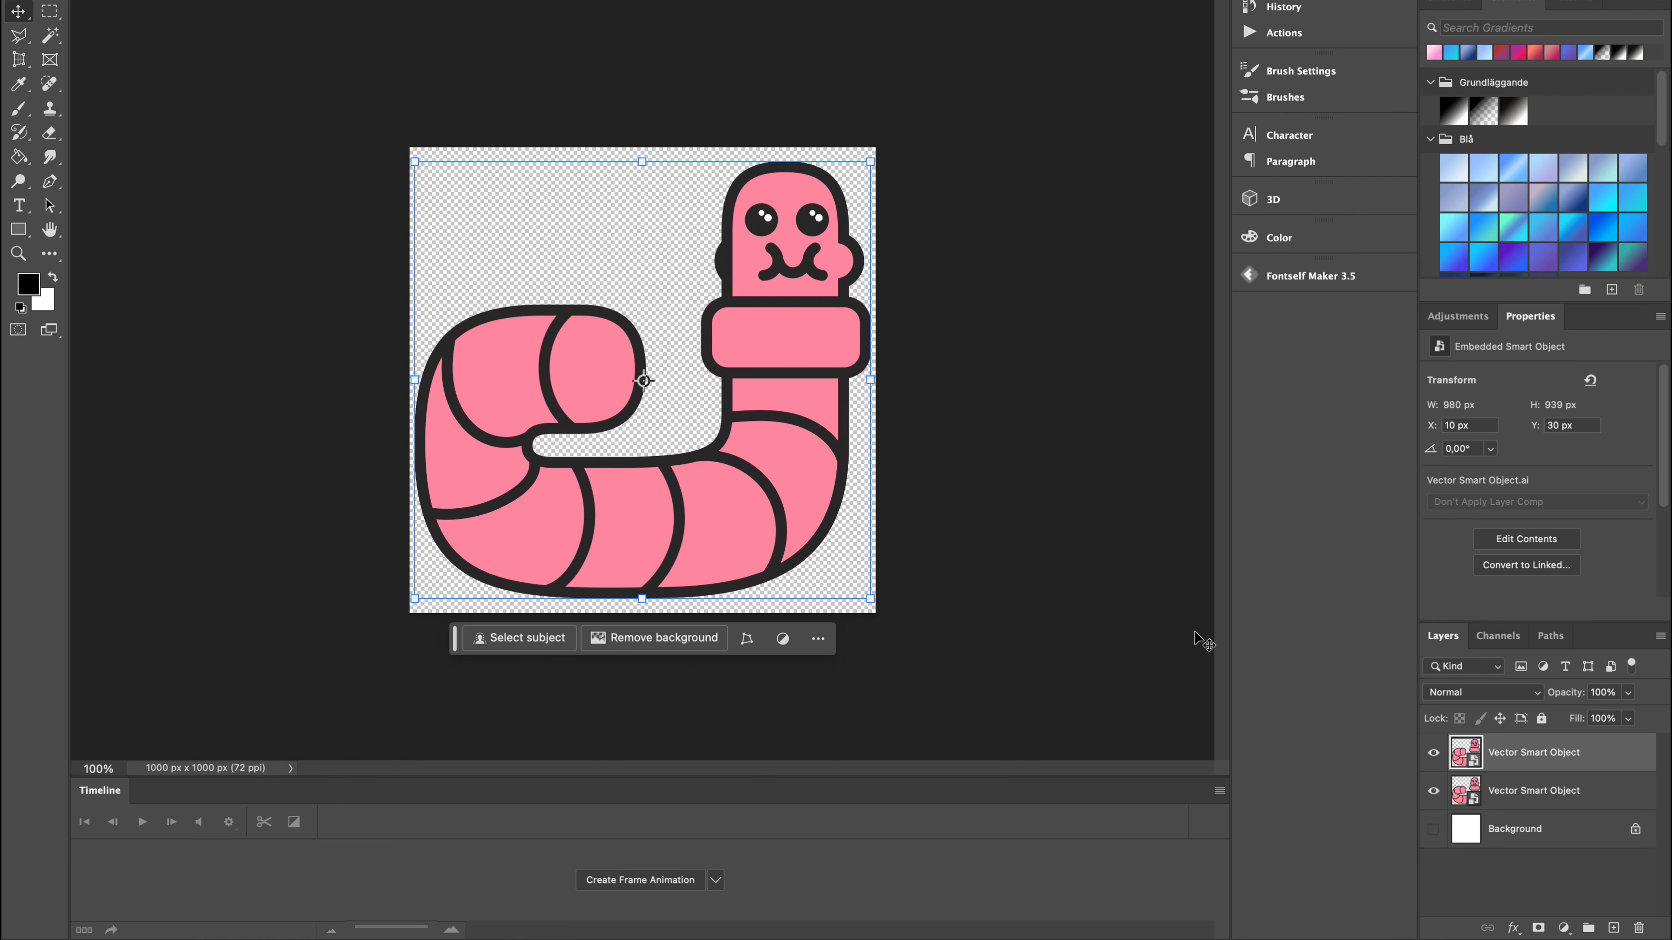
pyautogui.press('super+v')
pyautogui.press('Return')
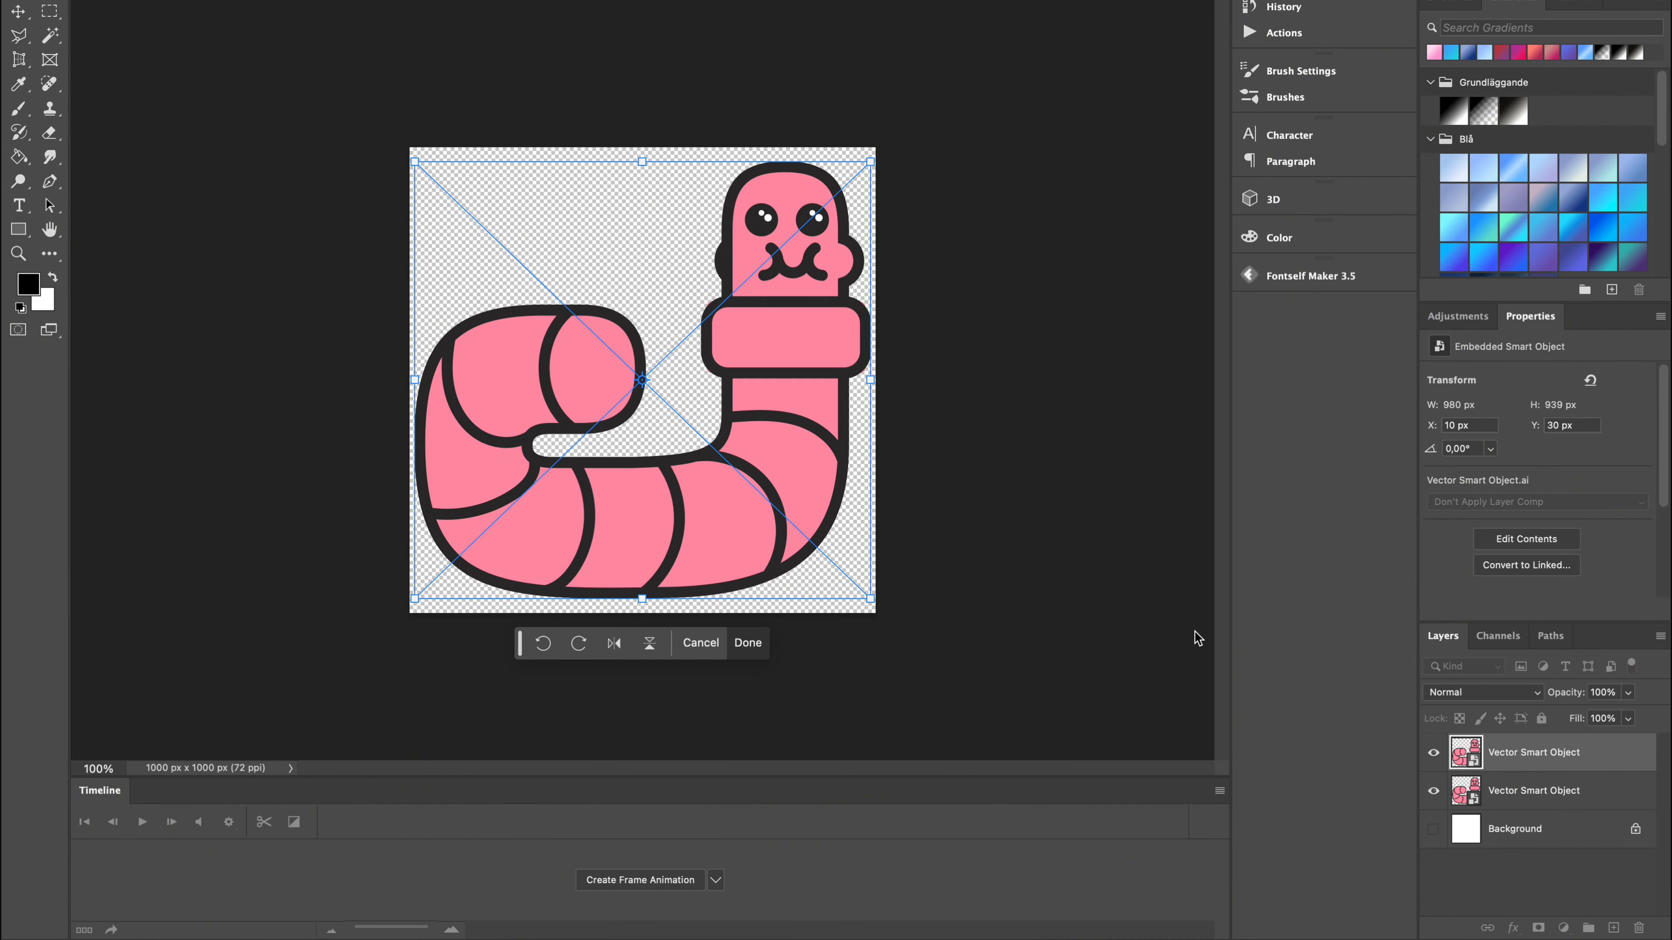
pyautogui.press('Return')
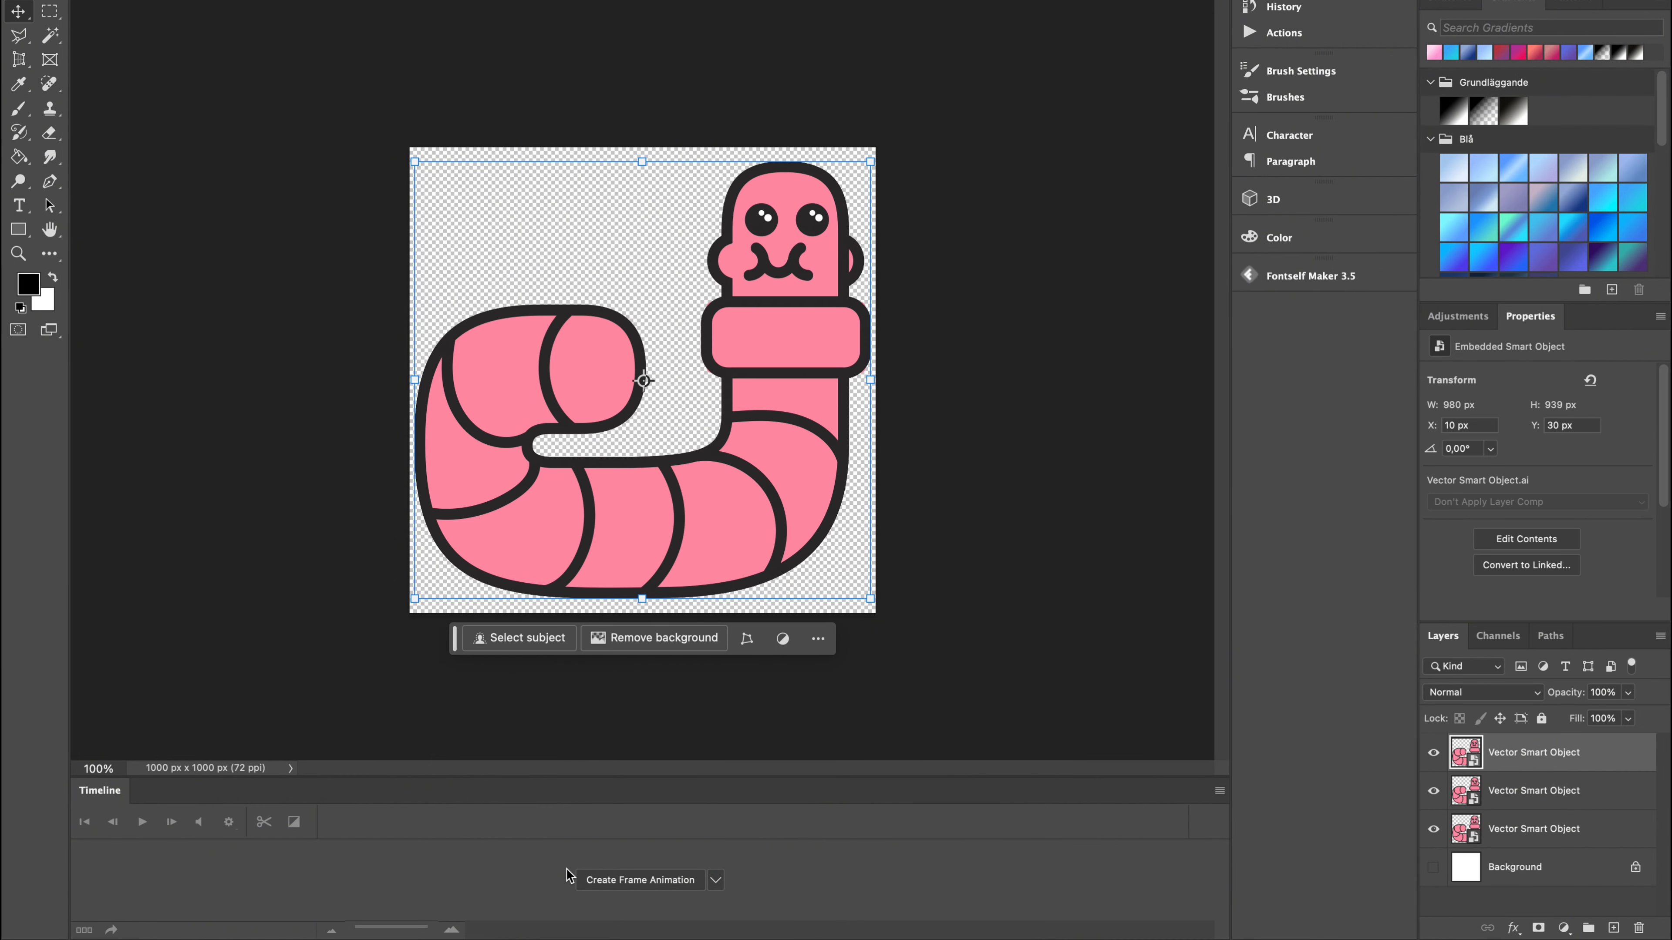
# Create a frame animation and hide the two one-cheeked worm layers so the first frame shows only the two-cheeked worm.
pyautogui.click(599, 881)
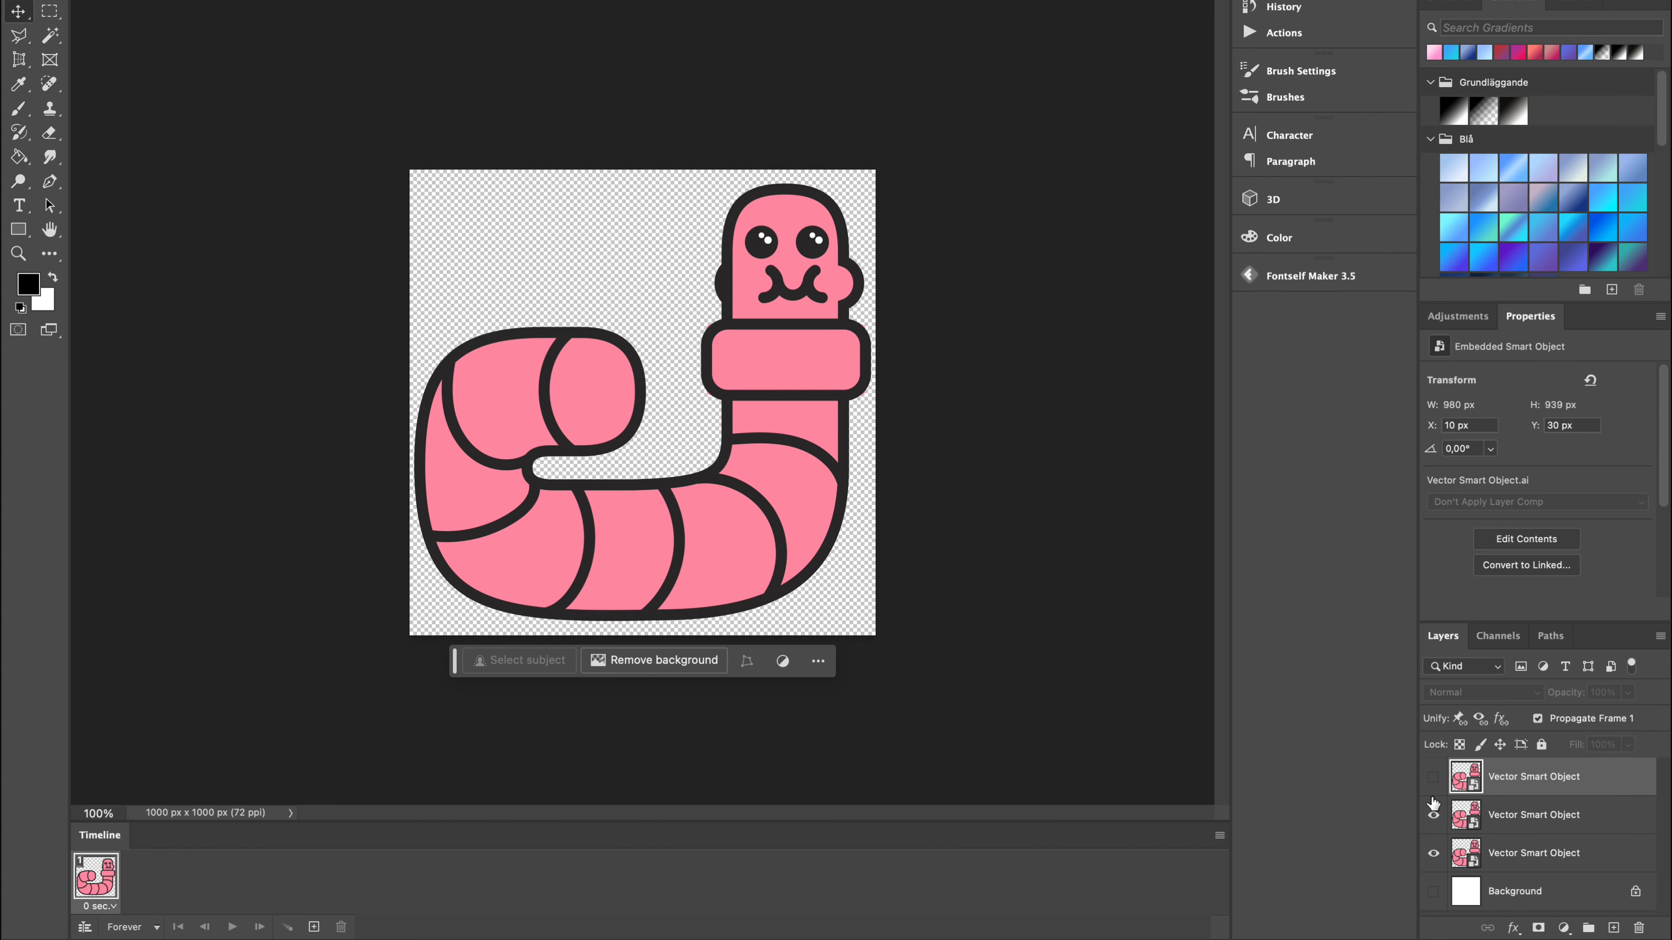
pyautogui.click(1434, 805)
pyautogui.click(1435, 816)
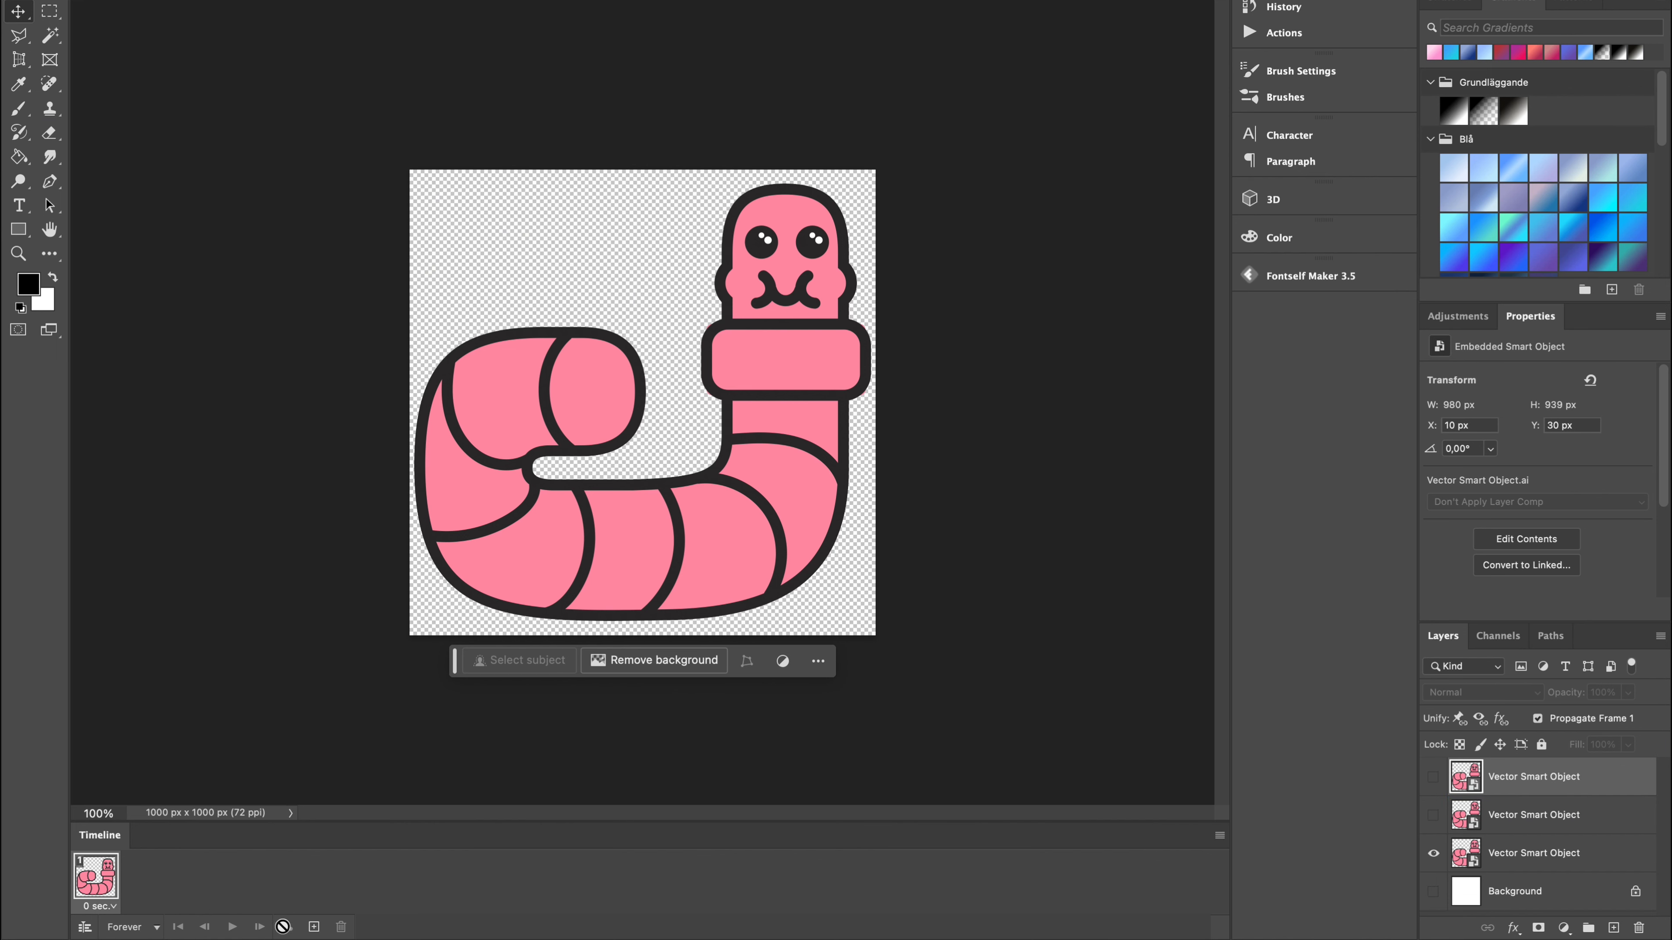
# Add a second animation frame that shows only the right-cheeked worm in place of the two-cheeked one.
pyautogui.click(314, 928)
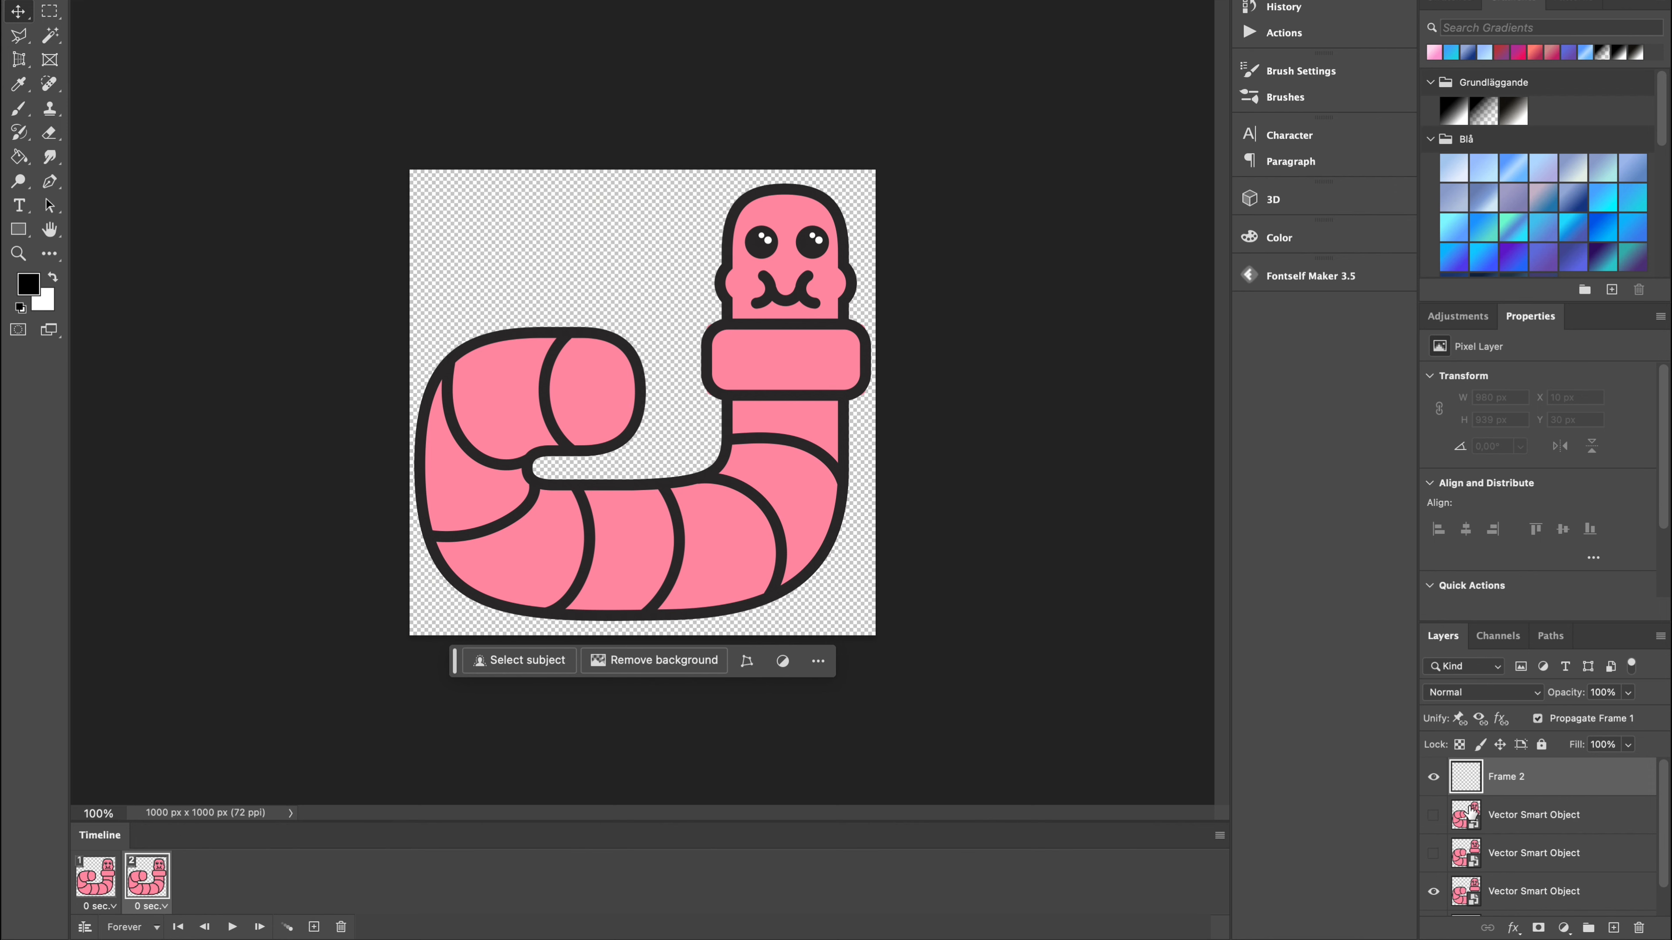
pyautogui.click(1441, 892)
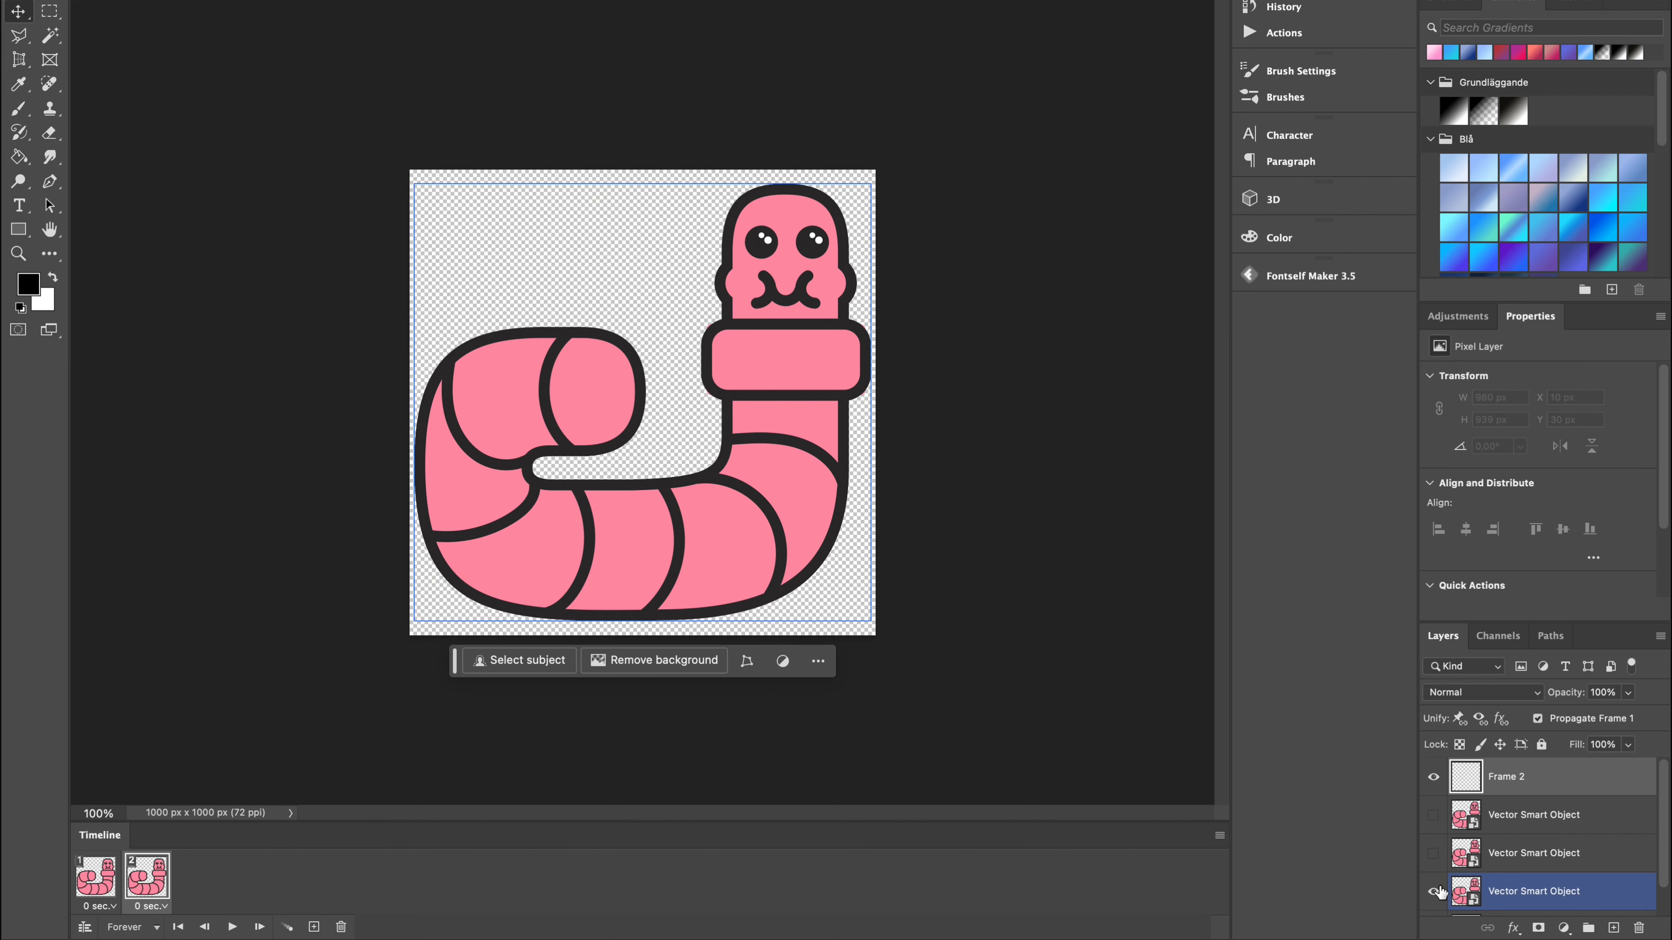
pyautogui.click(1435, 892)
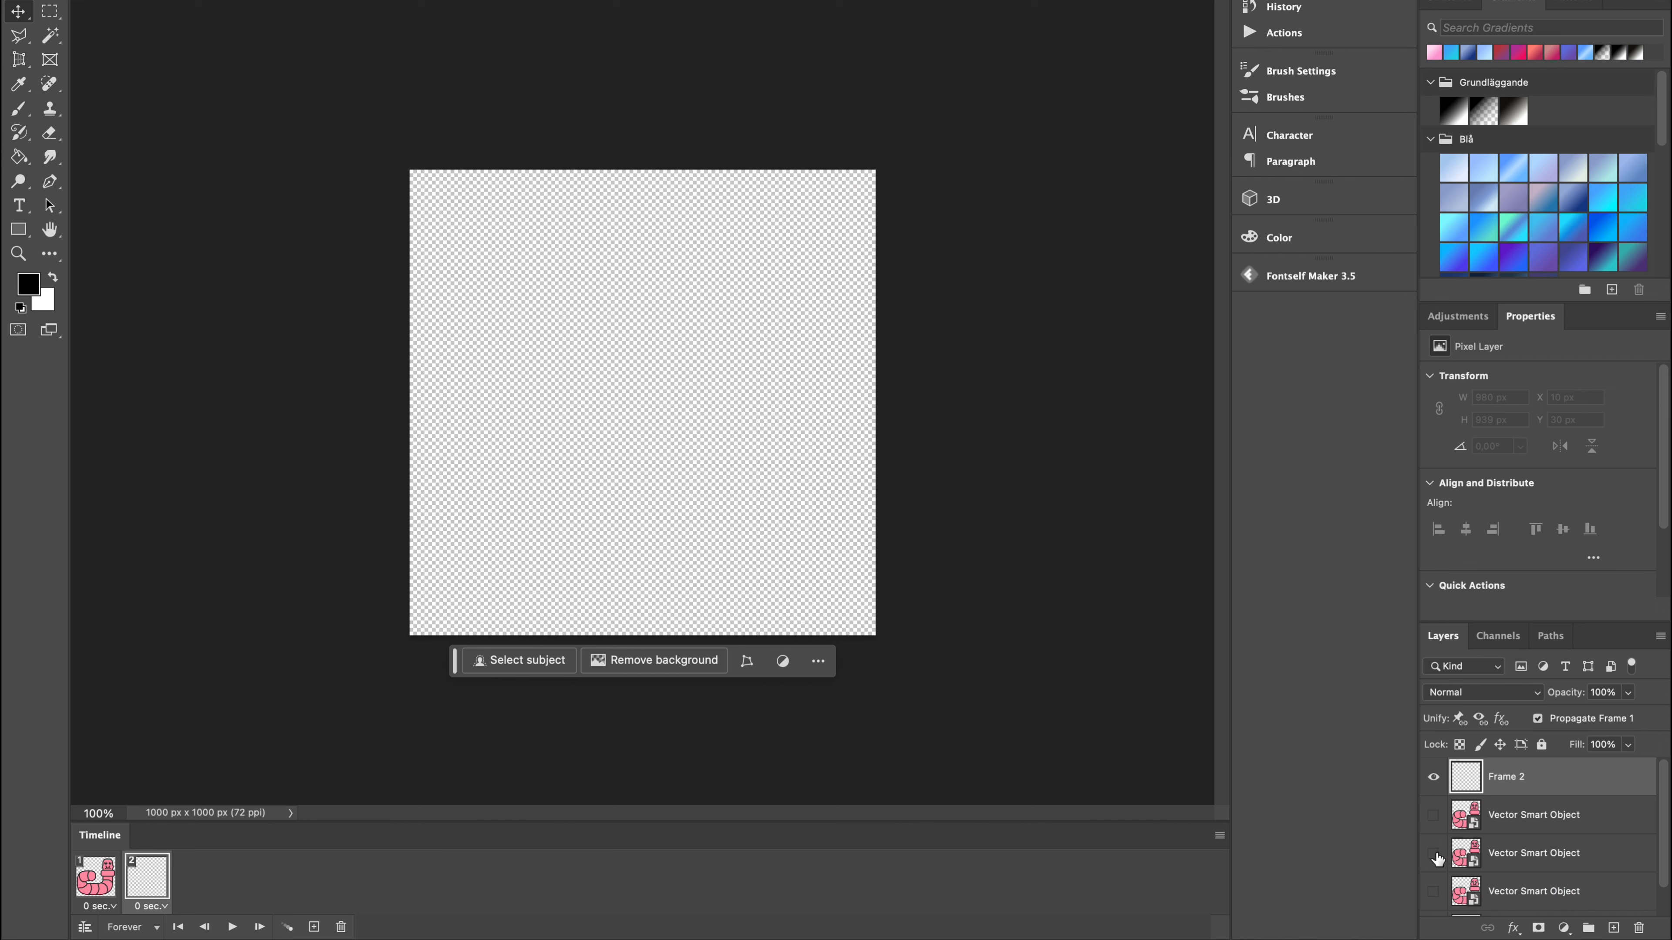
pyautogui.click(1435, 854)
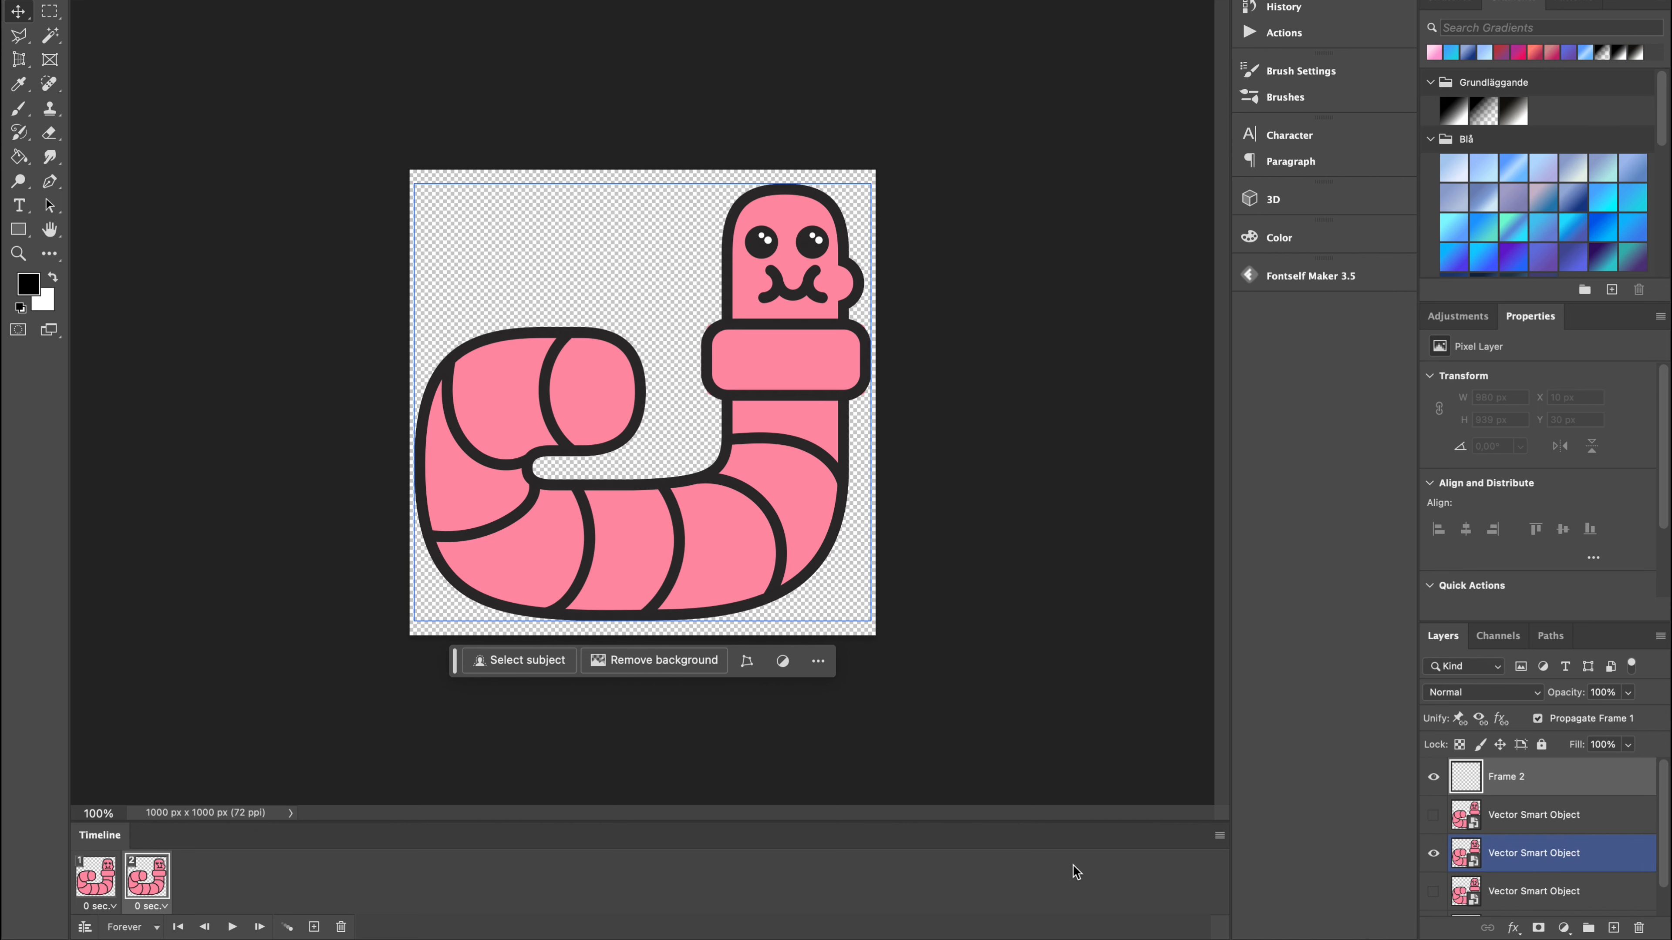
pyautogui.click(743, 788)
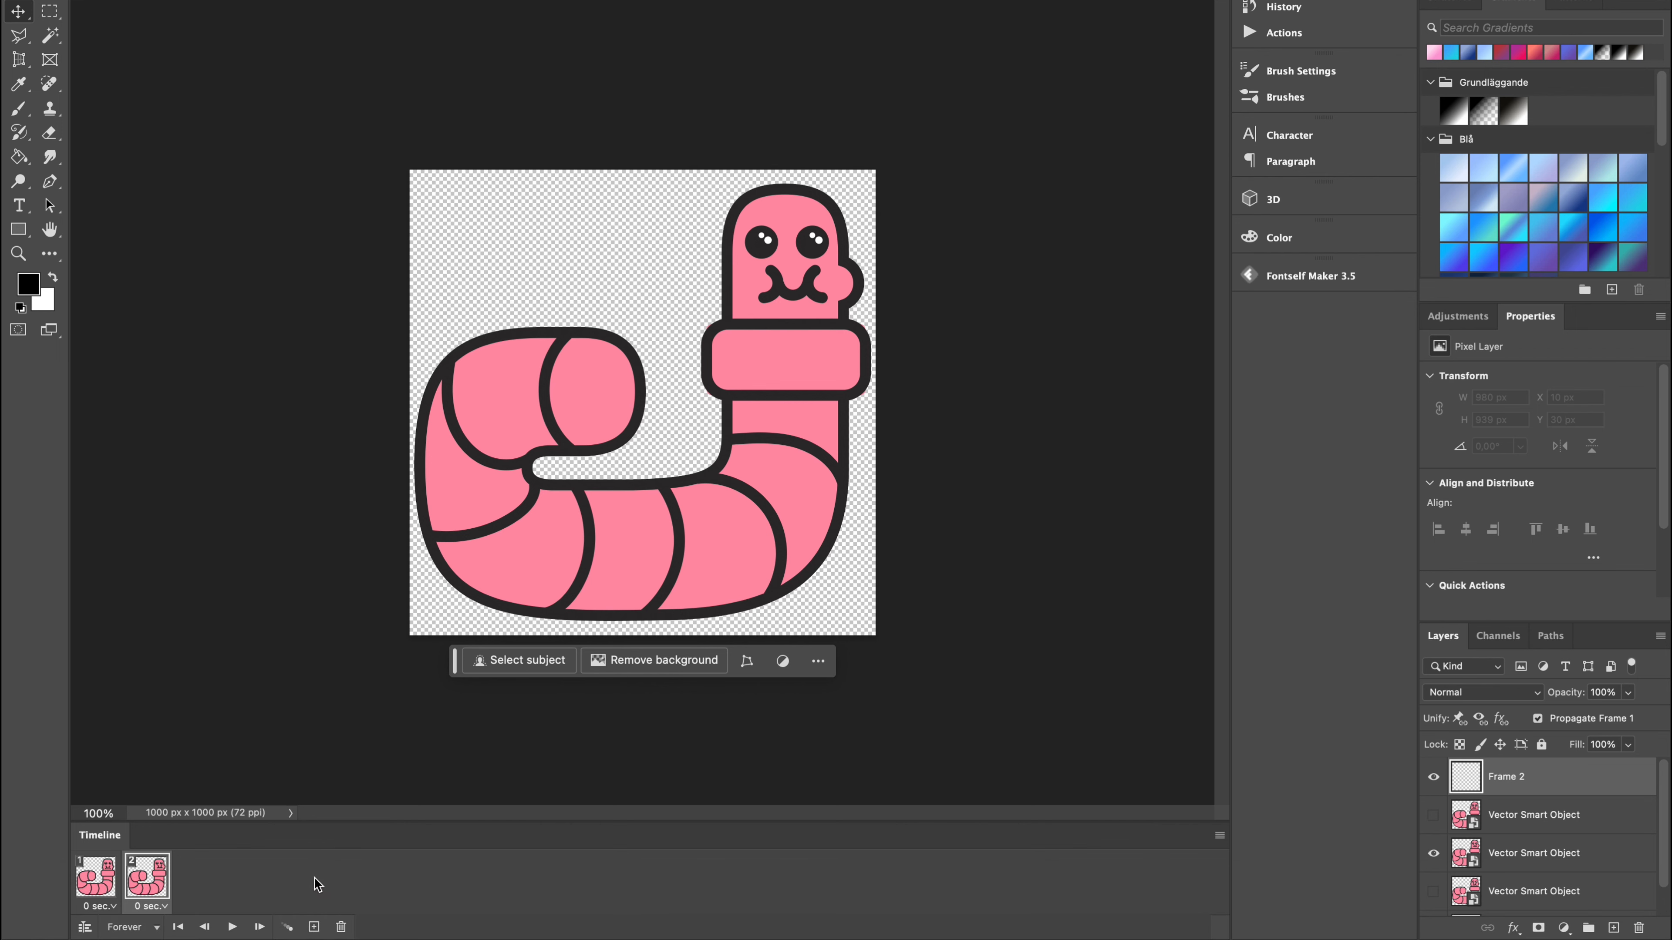
# Add a third animation frame that shows only the two-cheeked worm again, hiding the right-cheeked one.
pyautogui.click(313, 927)
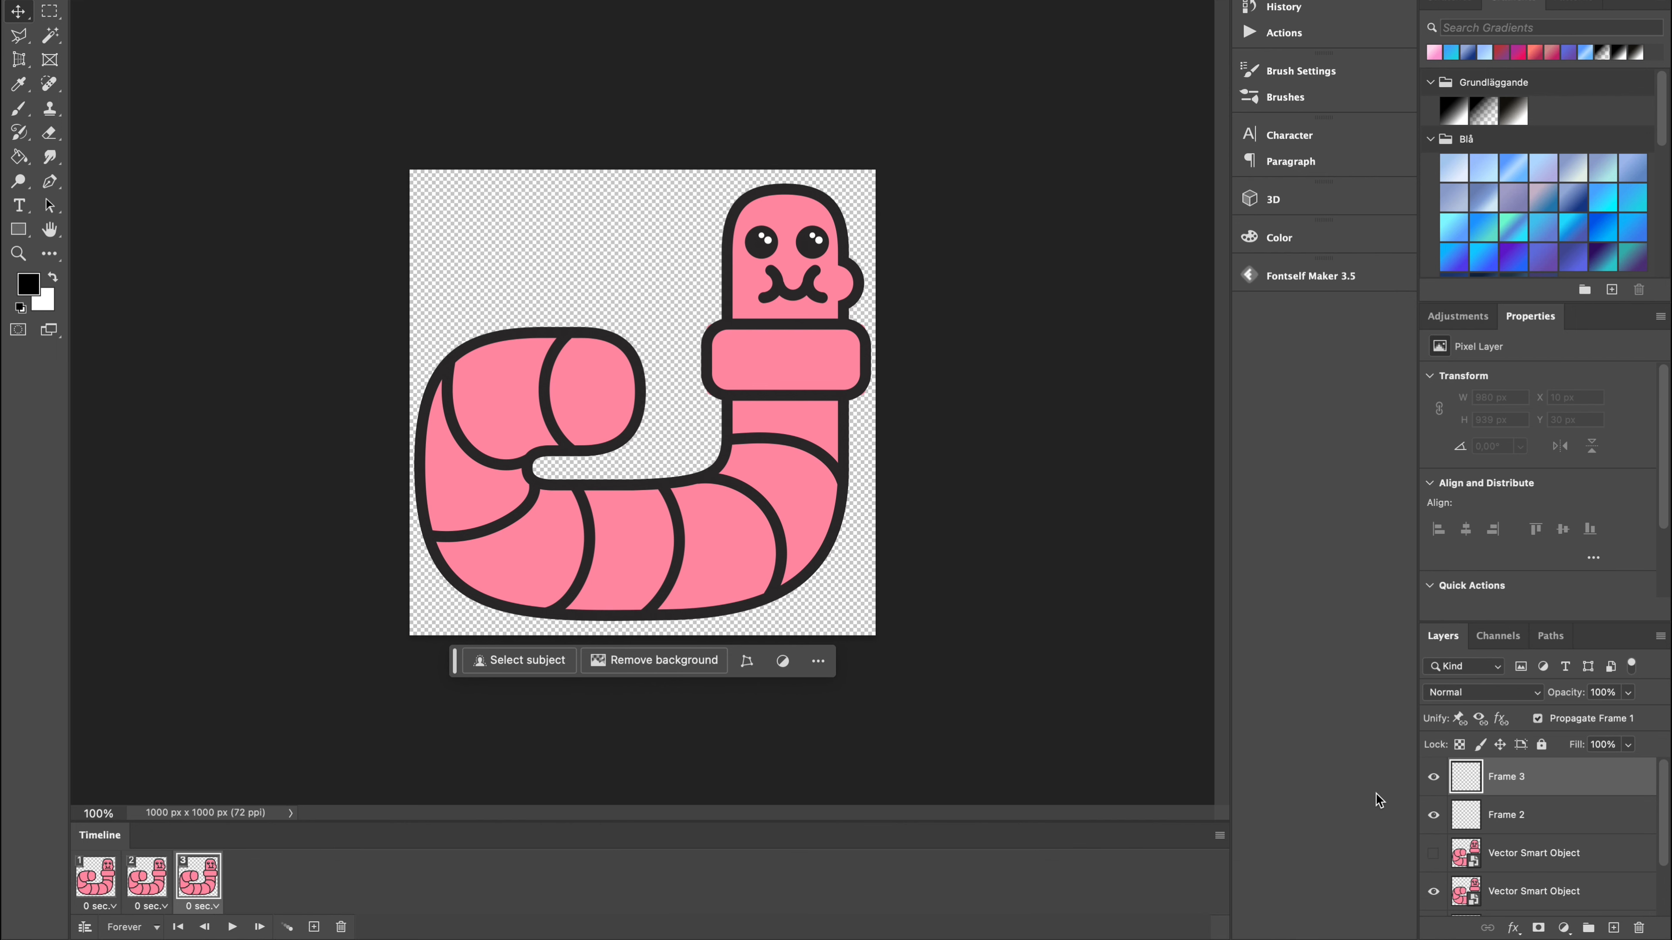
pyautogui.click(1585, 817)
pyautogui.scroll(-2, 1525, 831)
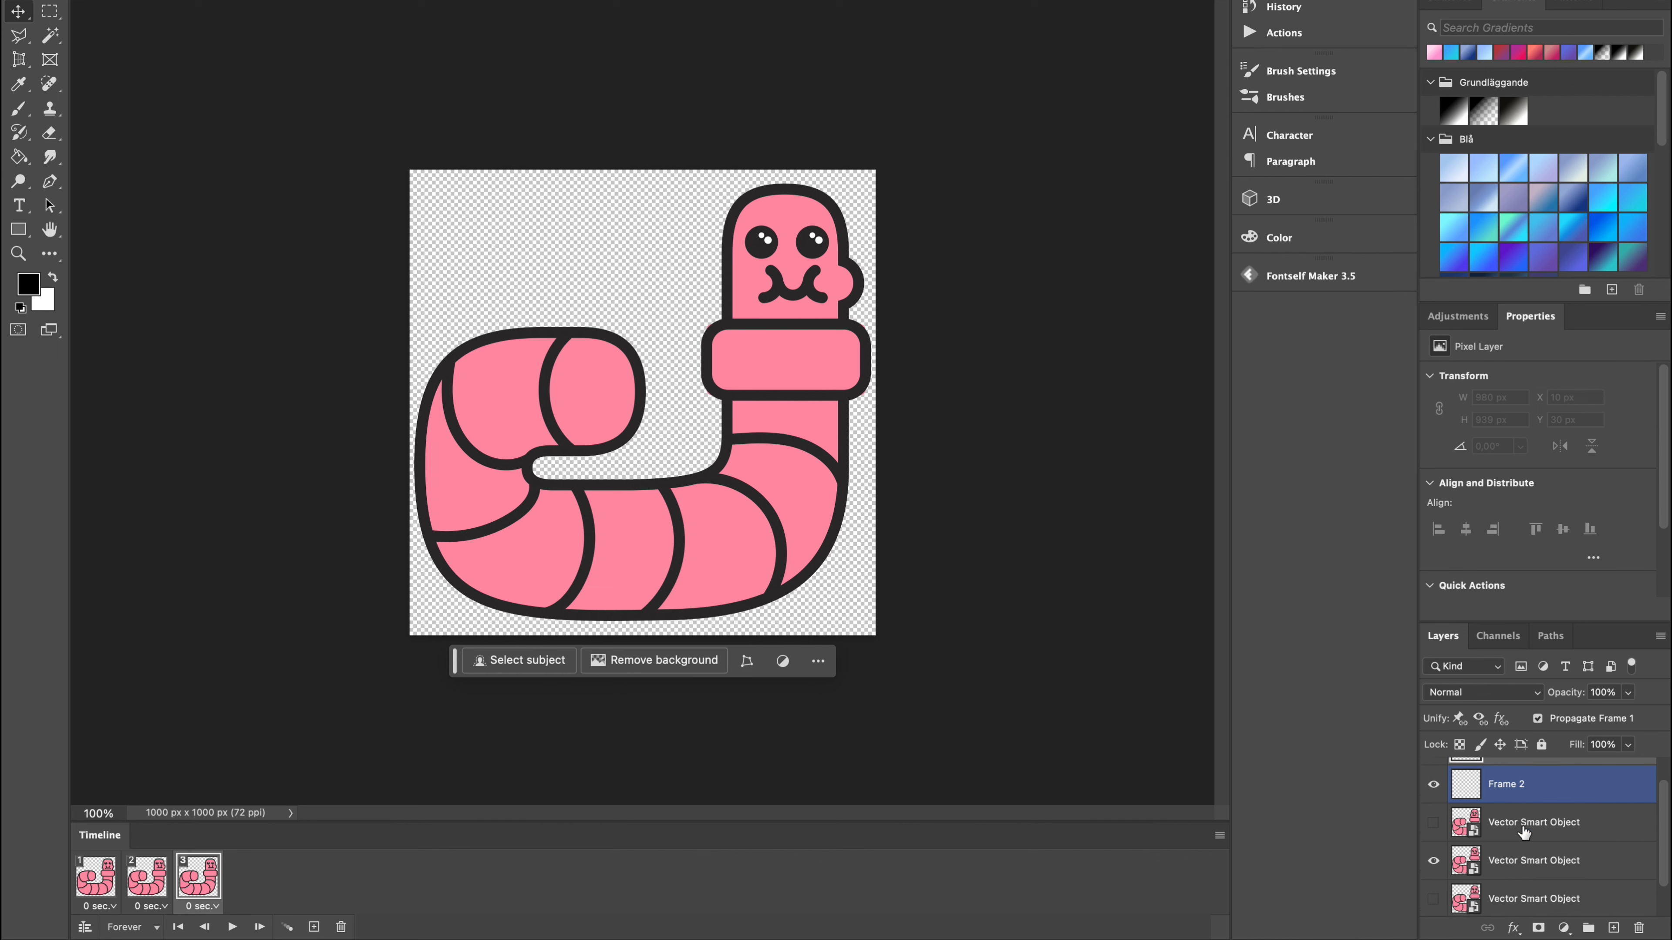
pyautogui.click(1481, 845)
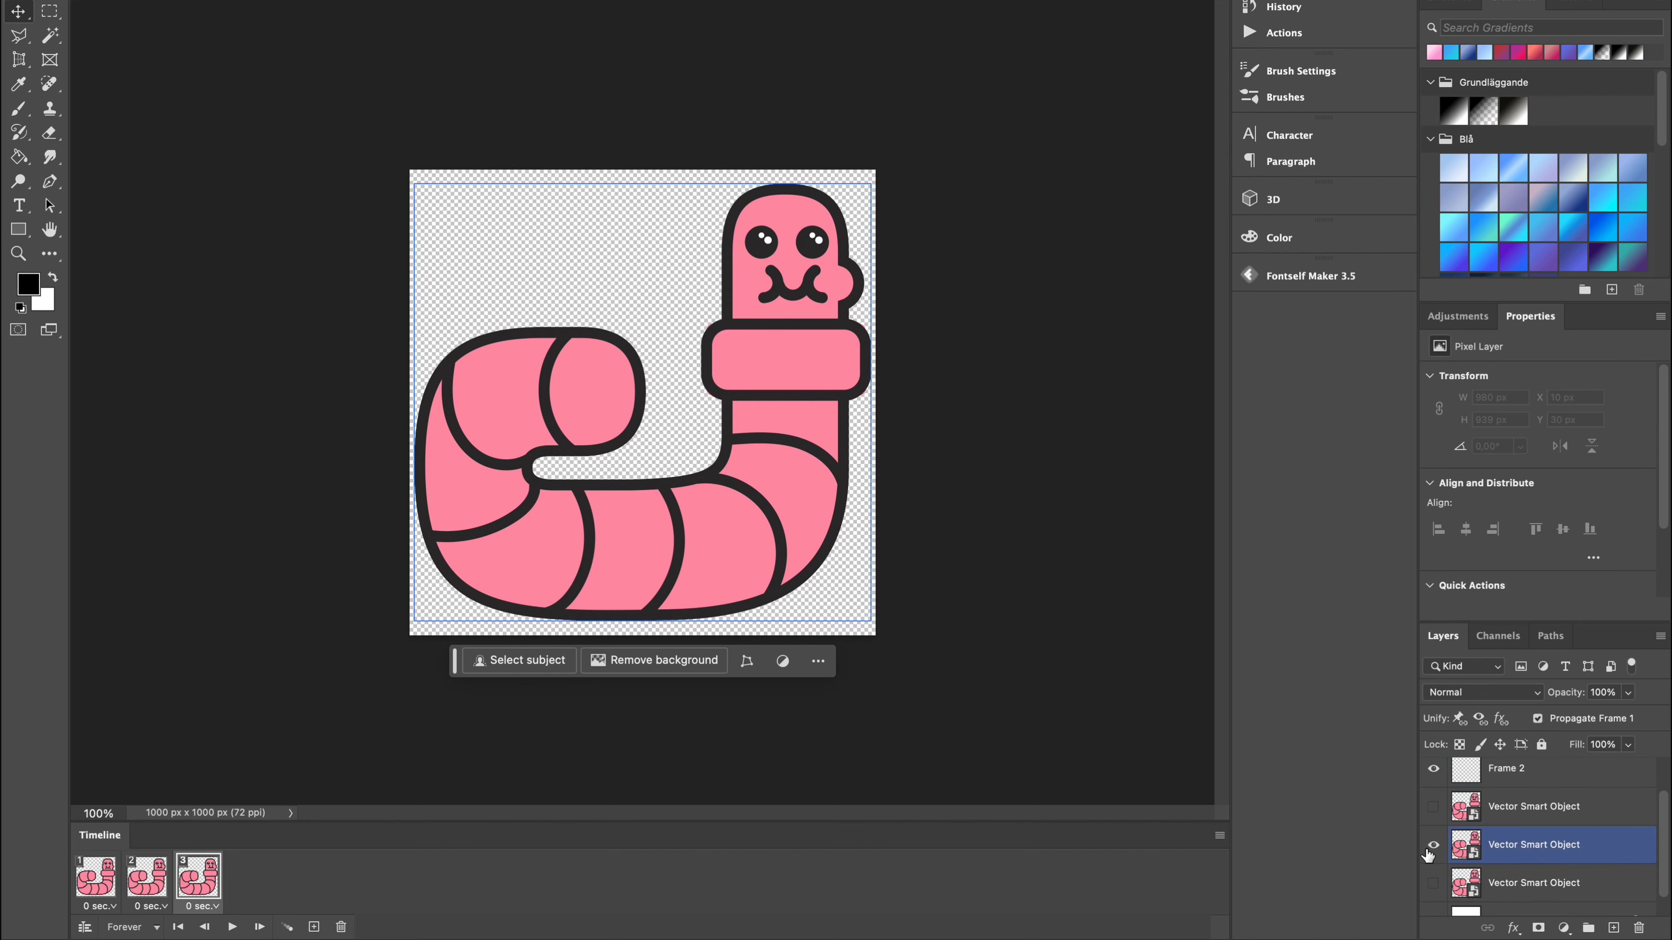
pyautogui.click(1433, 845)
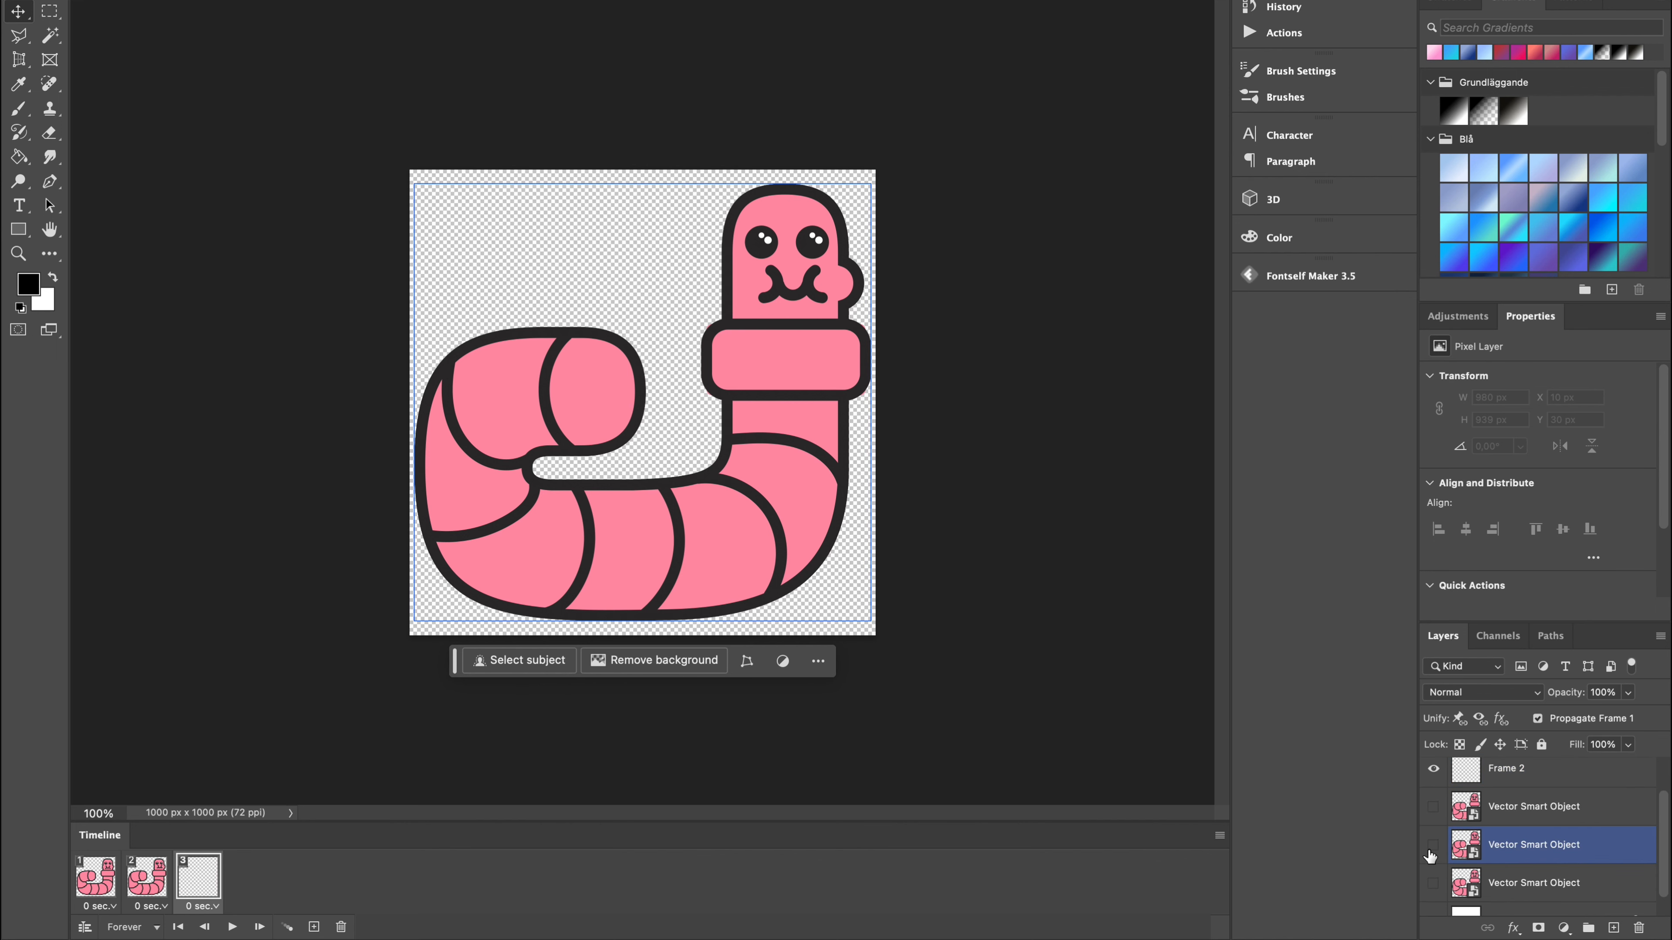
pyautogui.click(1434, 883)
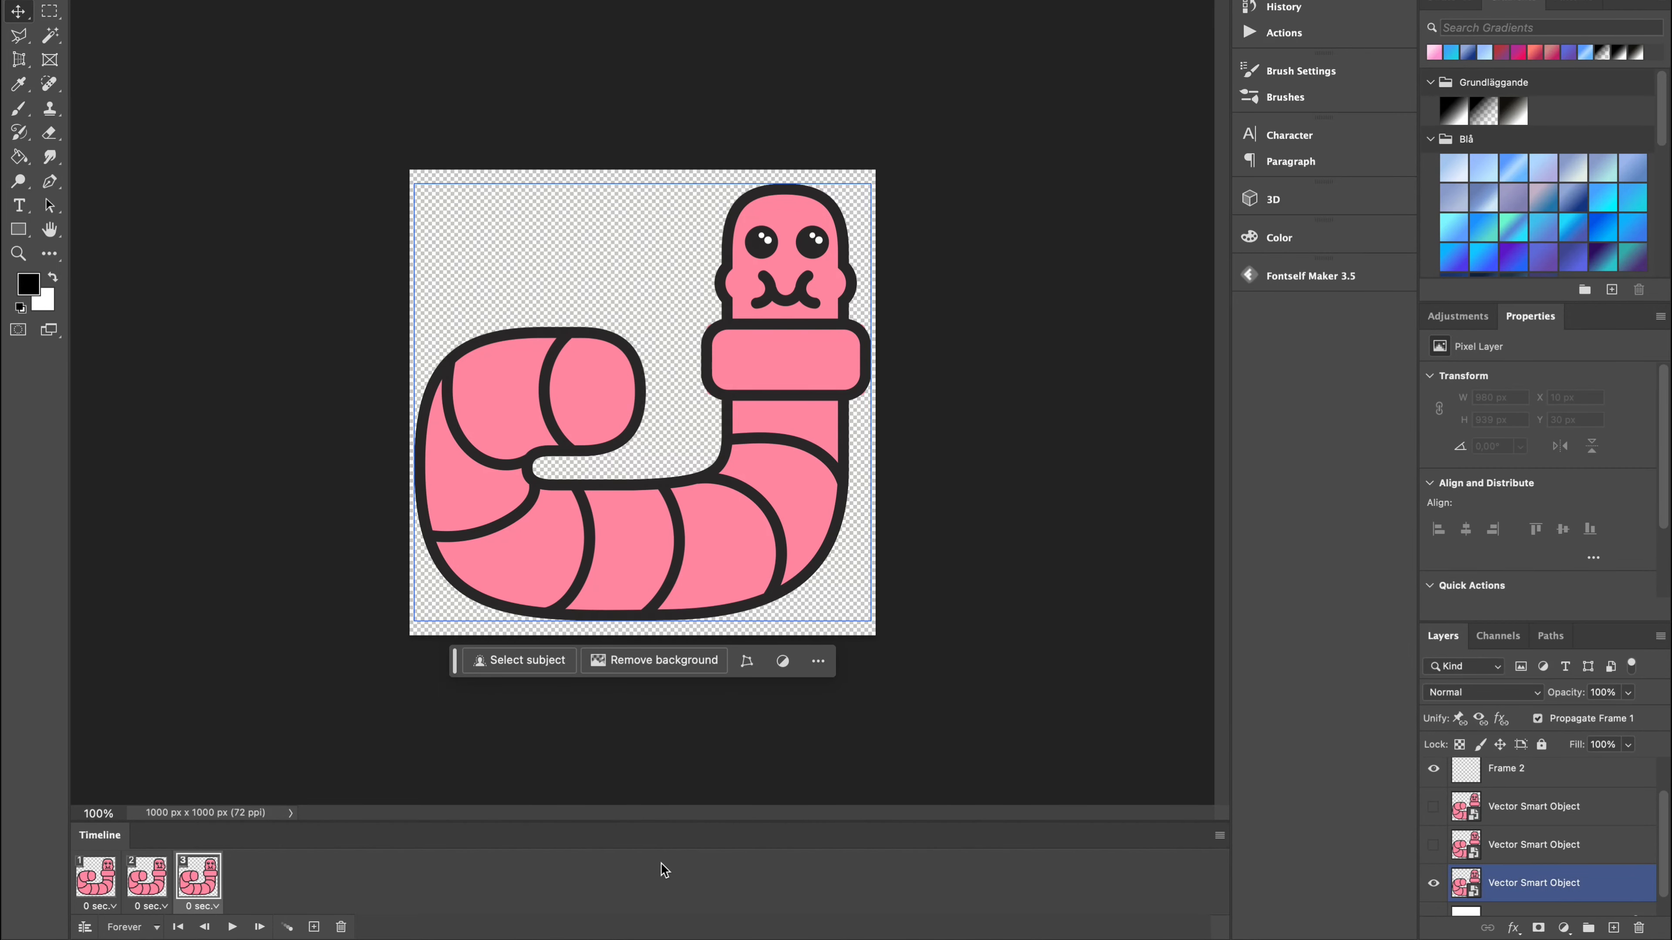
# Add a fourth animation frame that shows only the left-cheeked worm, hiding the two-cheeked one.
pyautogui.click(314, 928)
pyautogui.scroll(-3, 1514, 843)
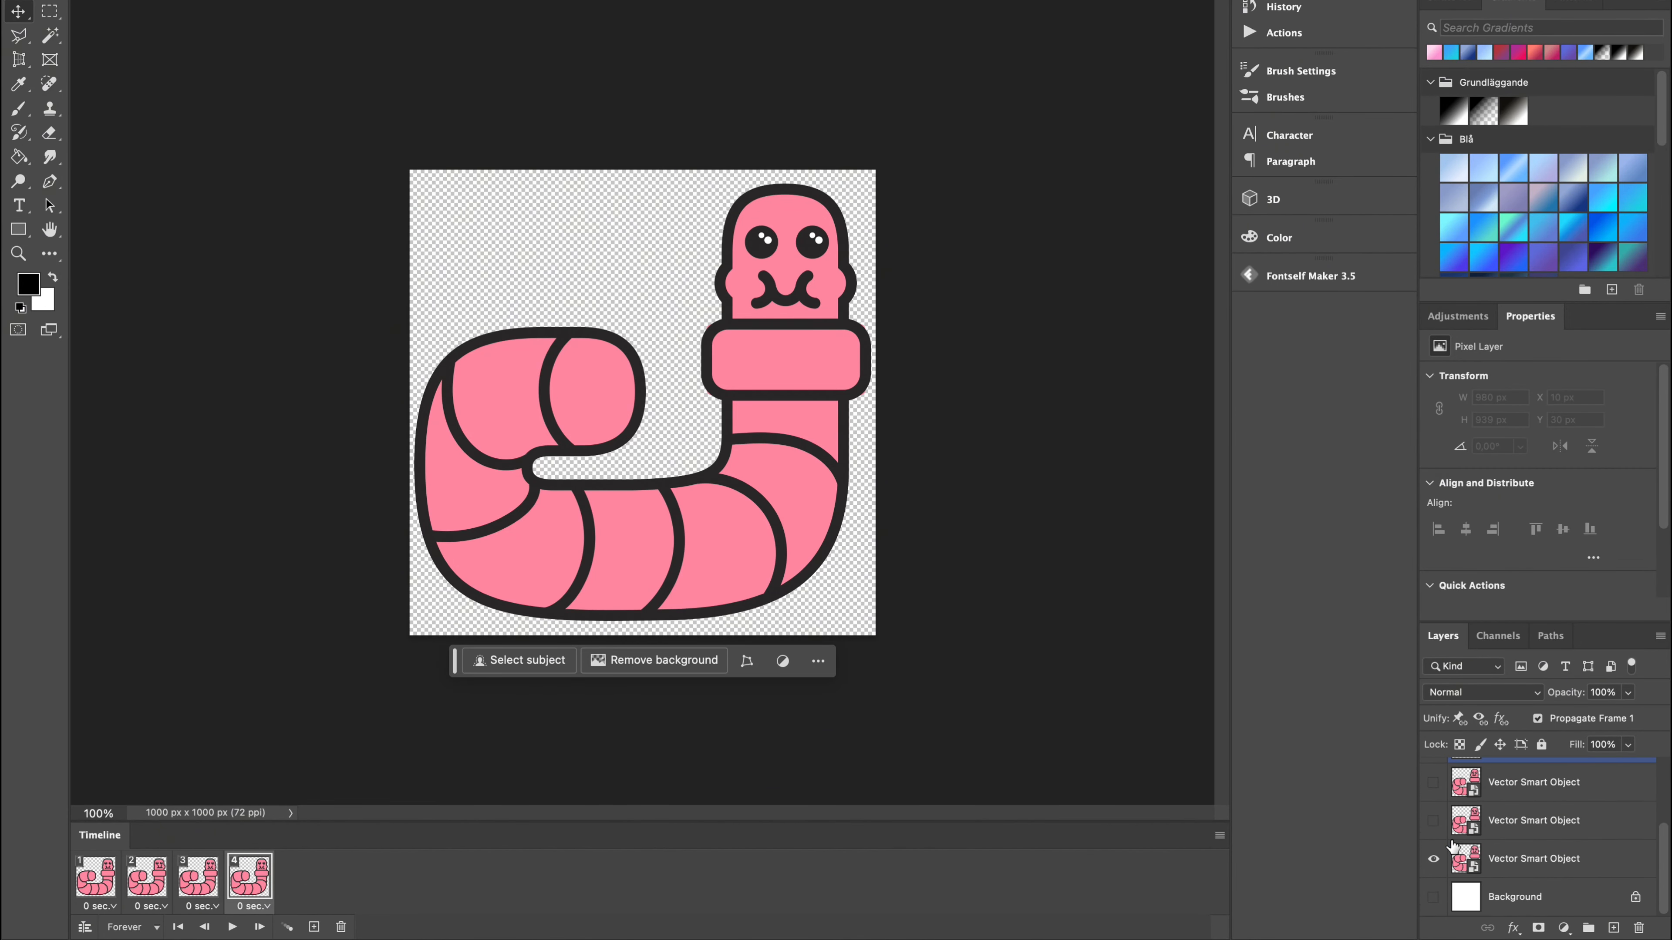
pyautogui.click(1453, 850)
pyautogui.click(1431, 860)
pyautogui.scroll(1, 1430, 823)
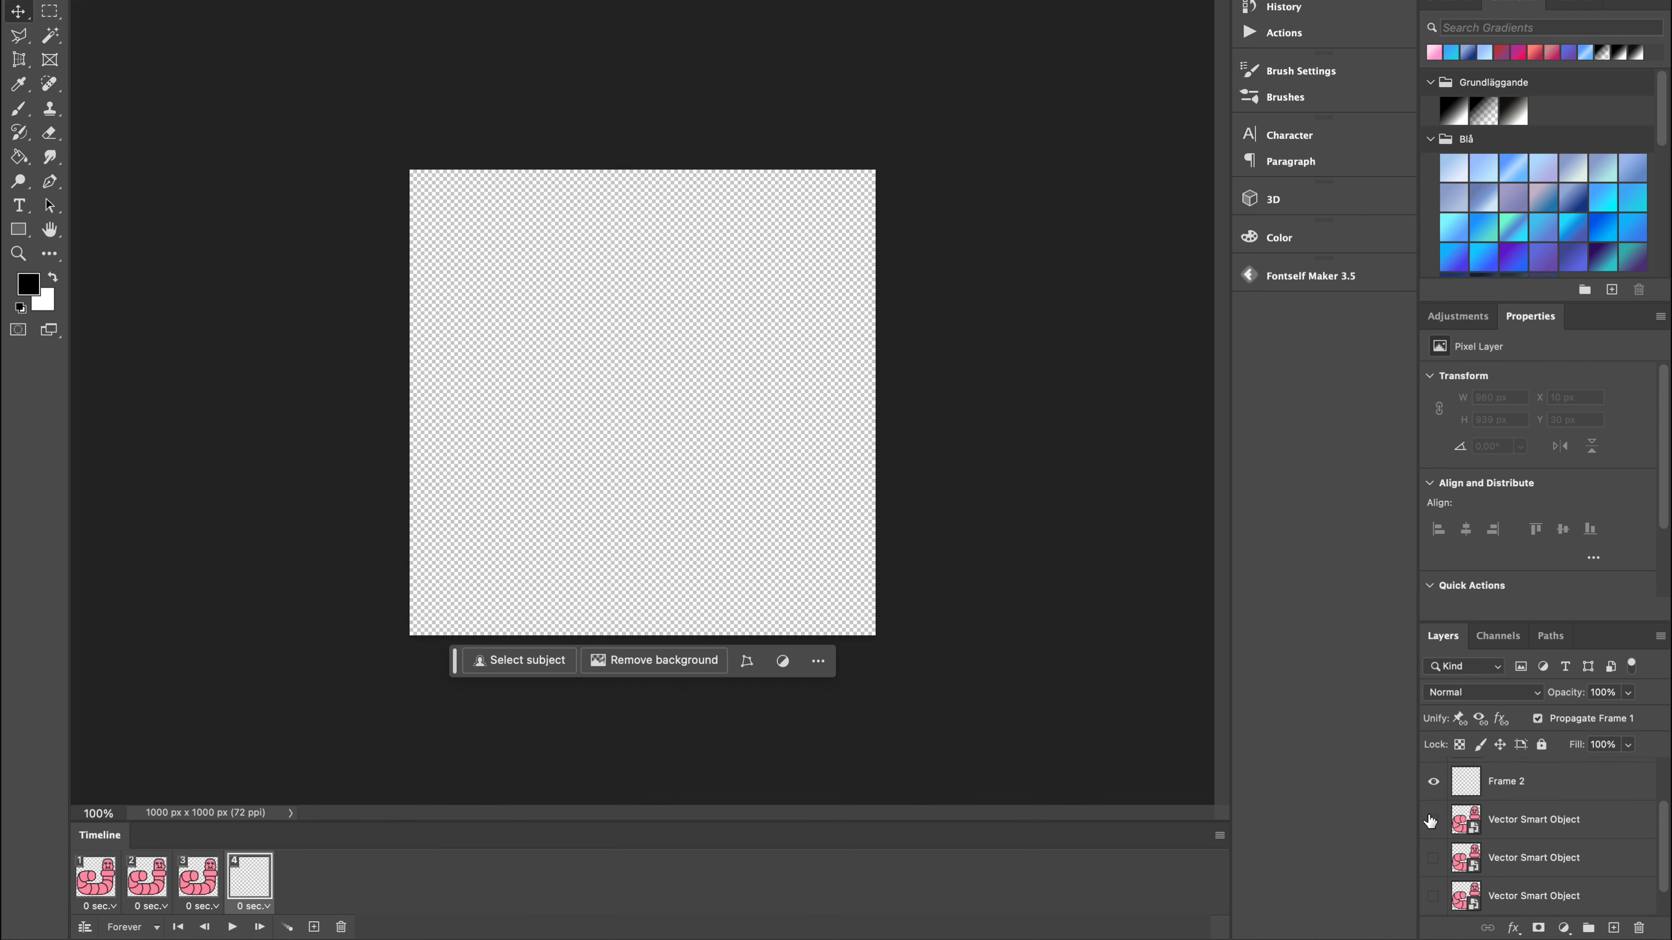
pyautogui.click(1434, 830)
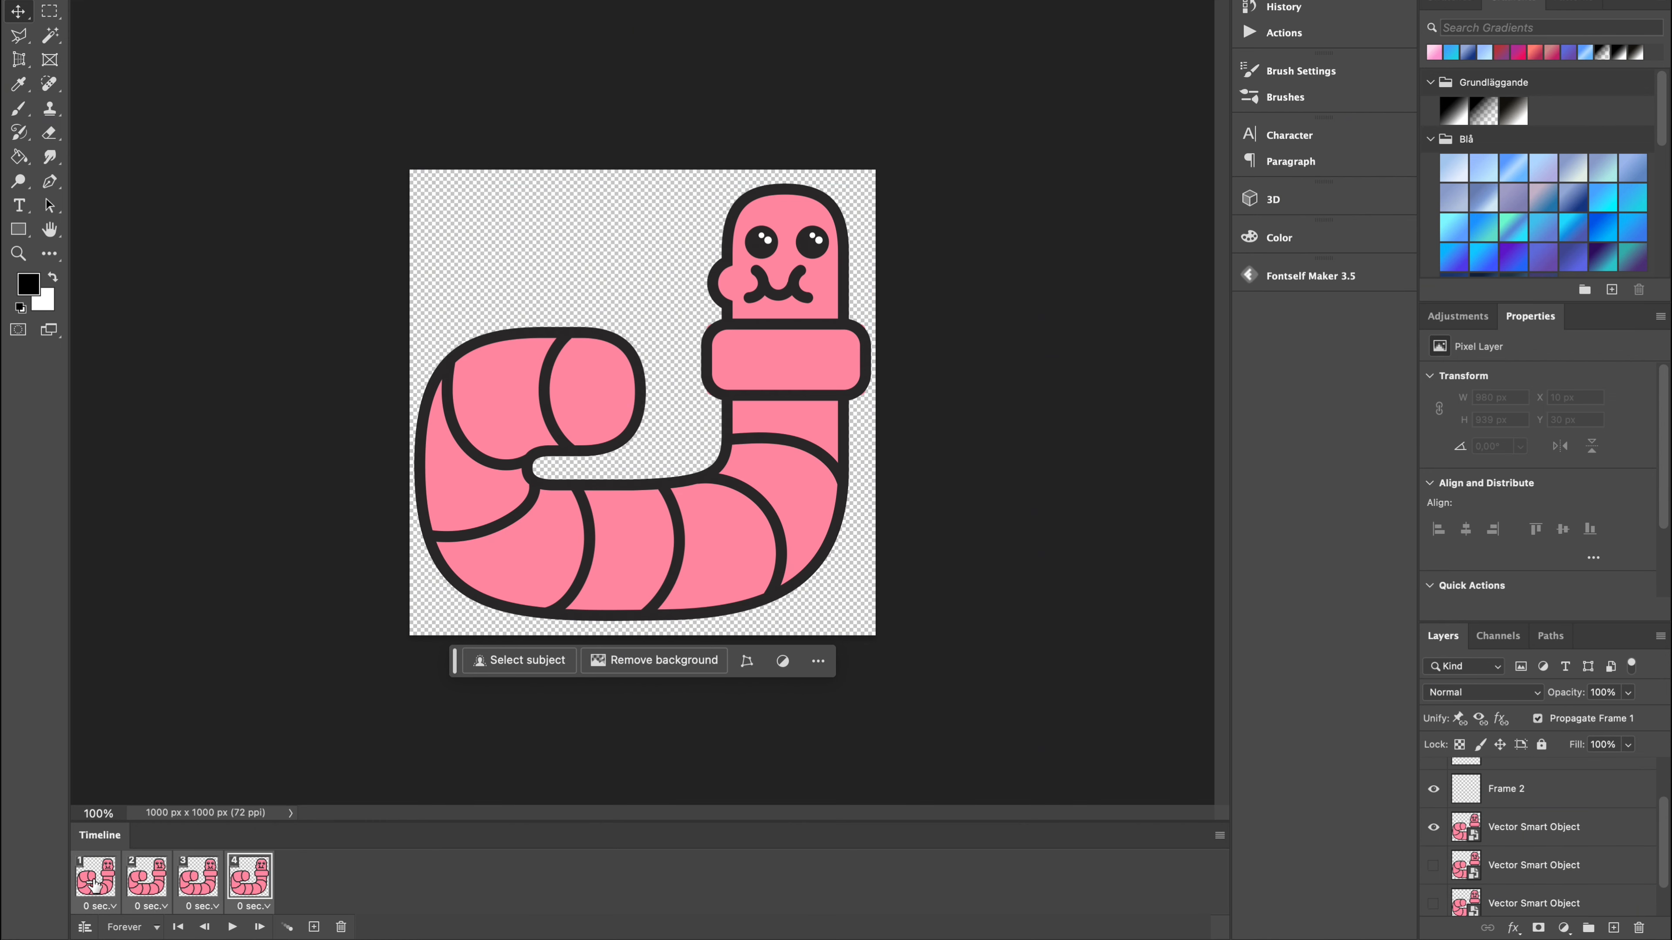
# Set the delay of all four frames to 0.2 seconds and preview the looping animation.
pyautogui.click(112, 908)
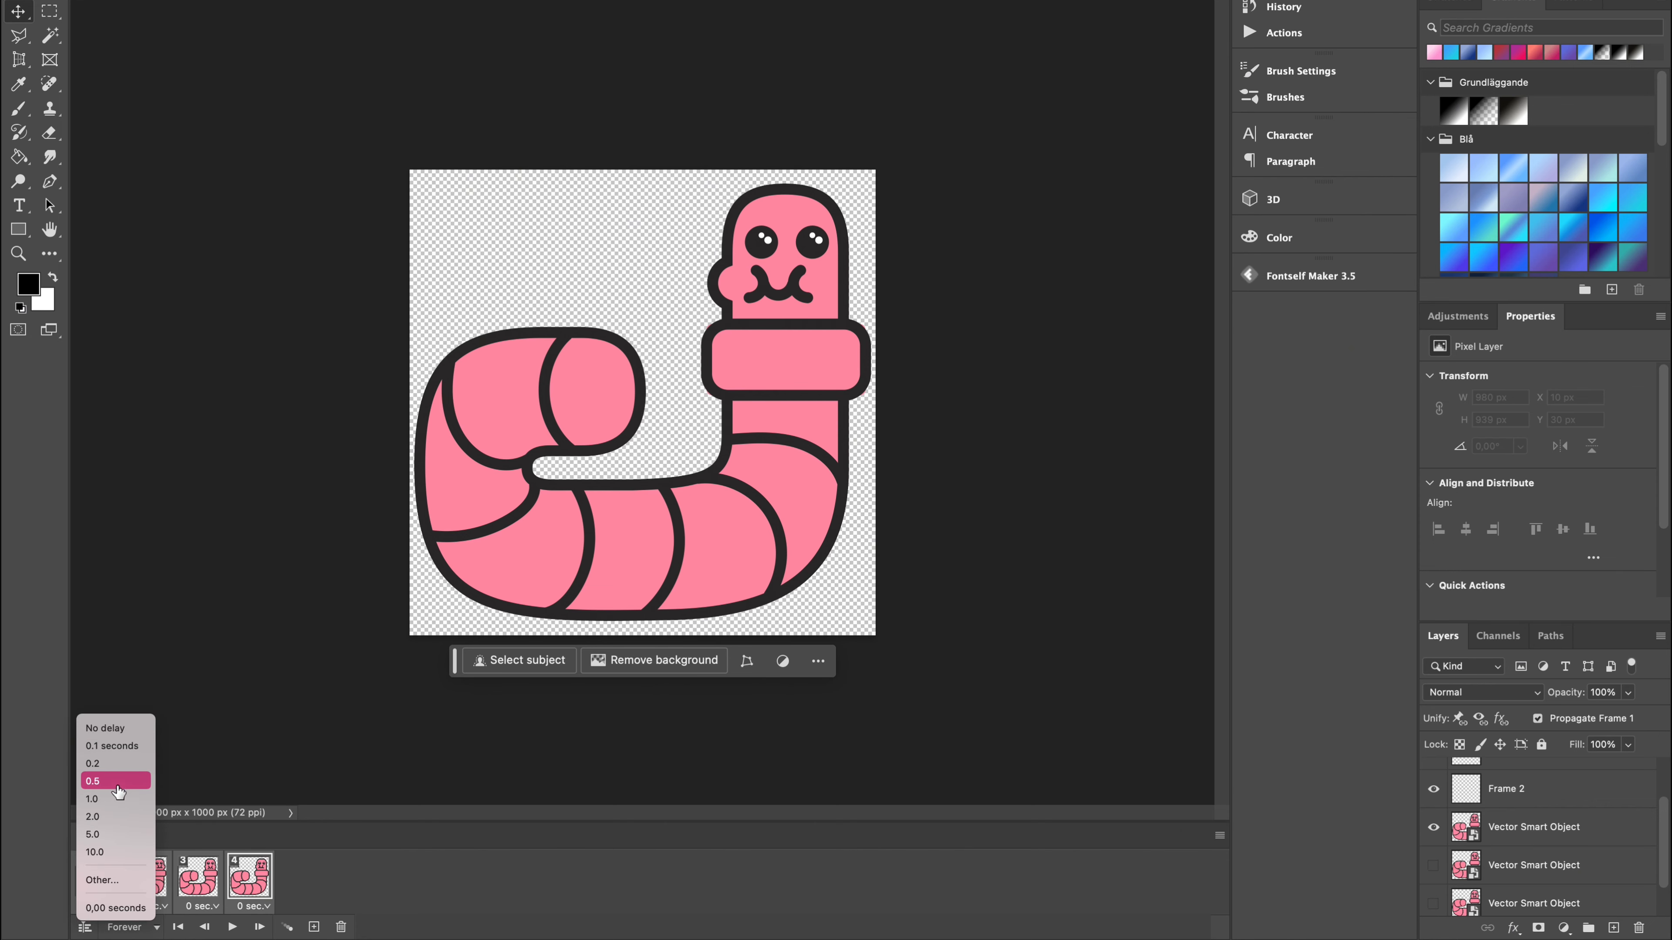
pyautogui.click(108, 763)
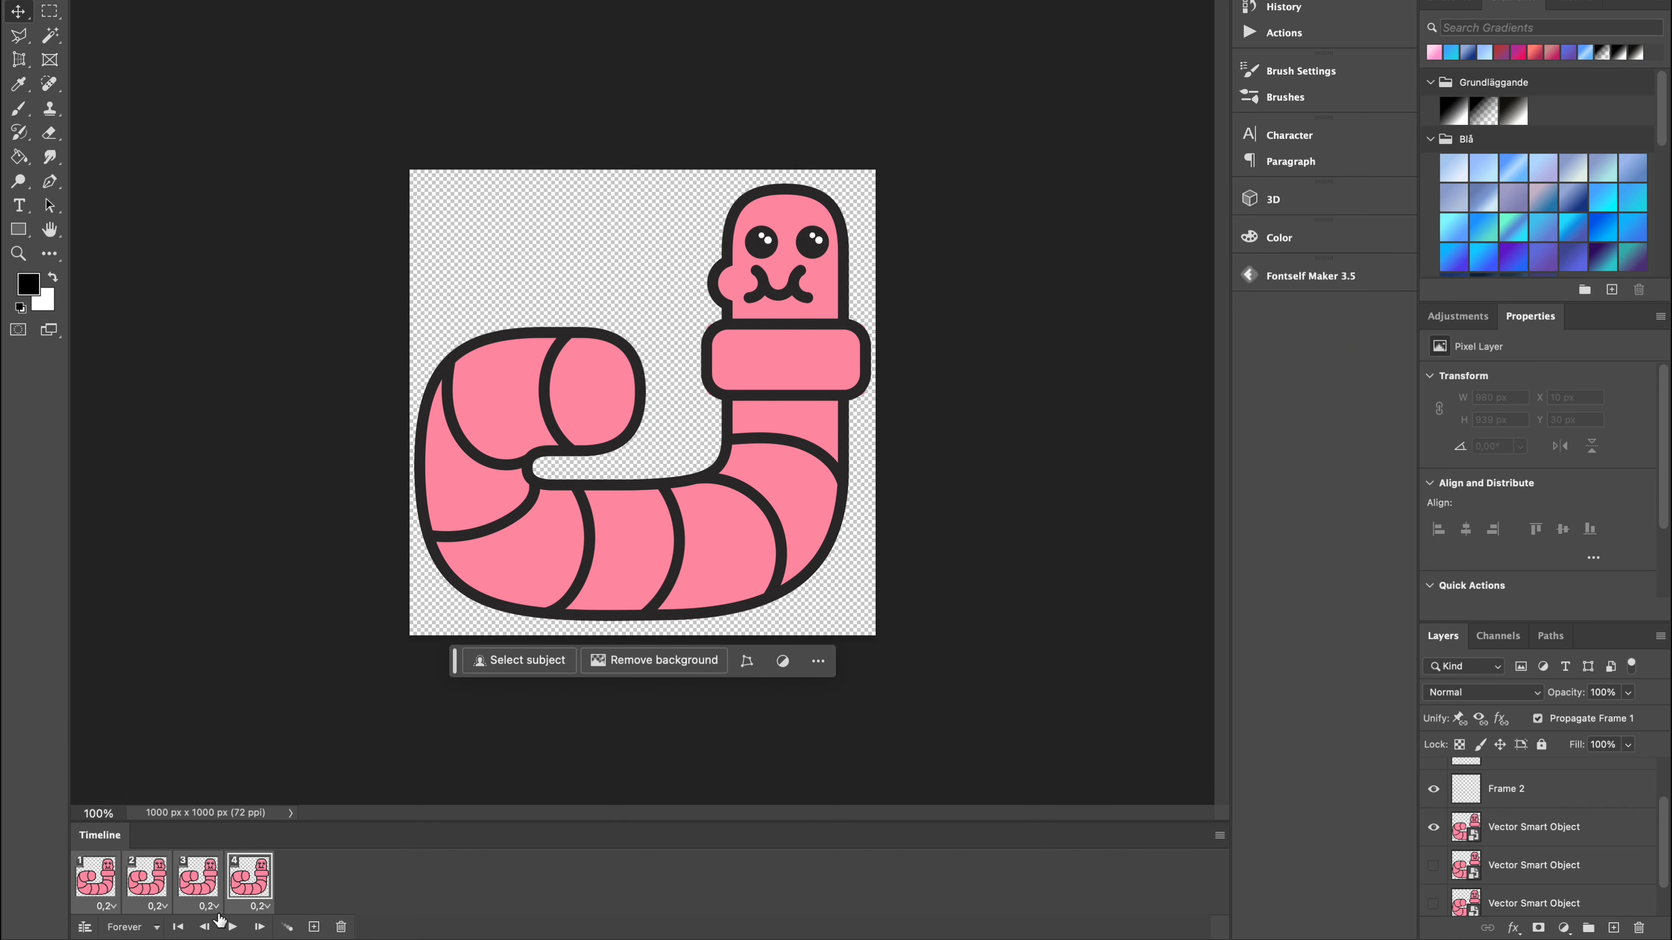
pyautogui.click(231, 928)
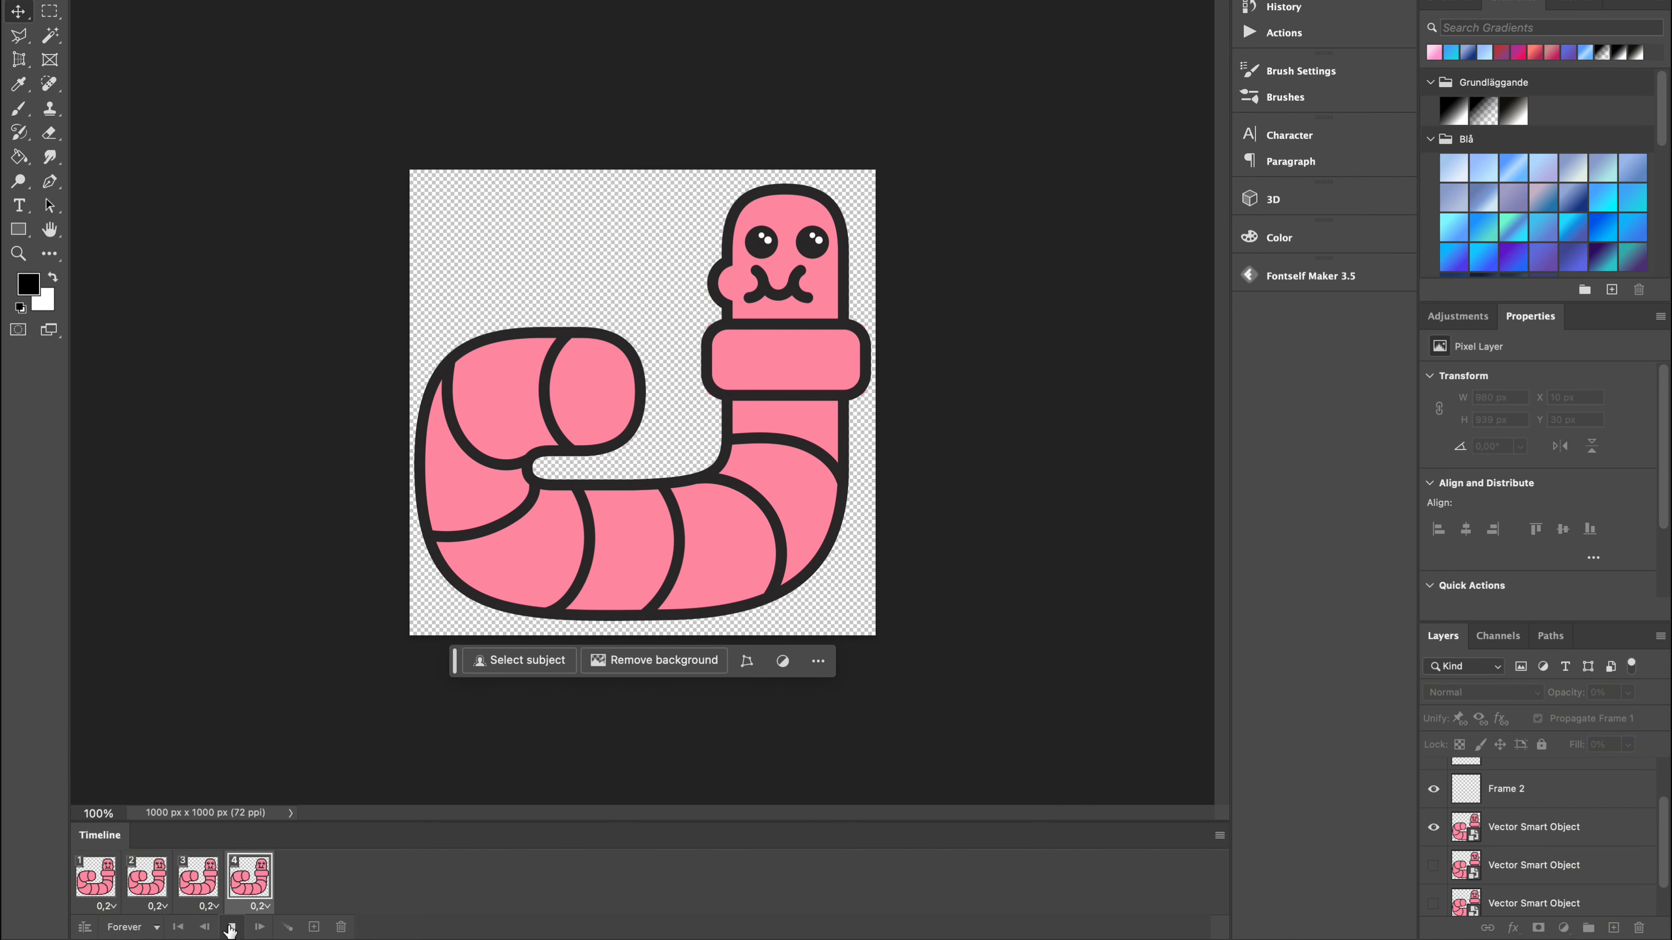
pyautogui.click(232, 927)
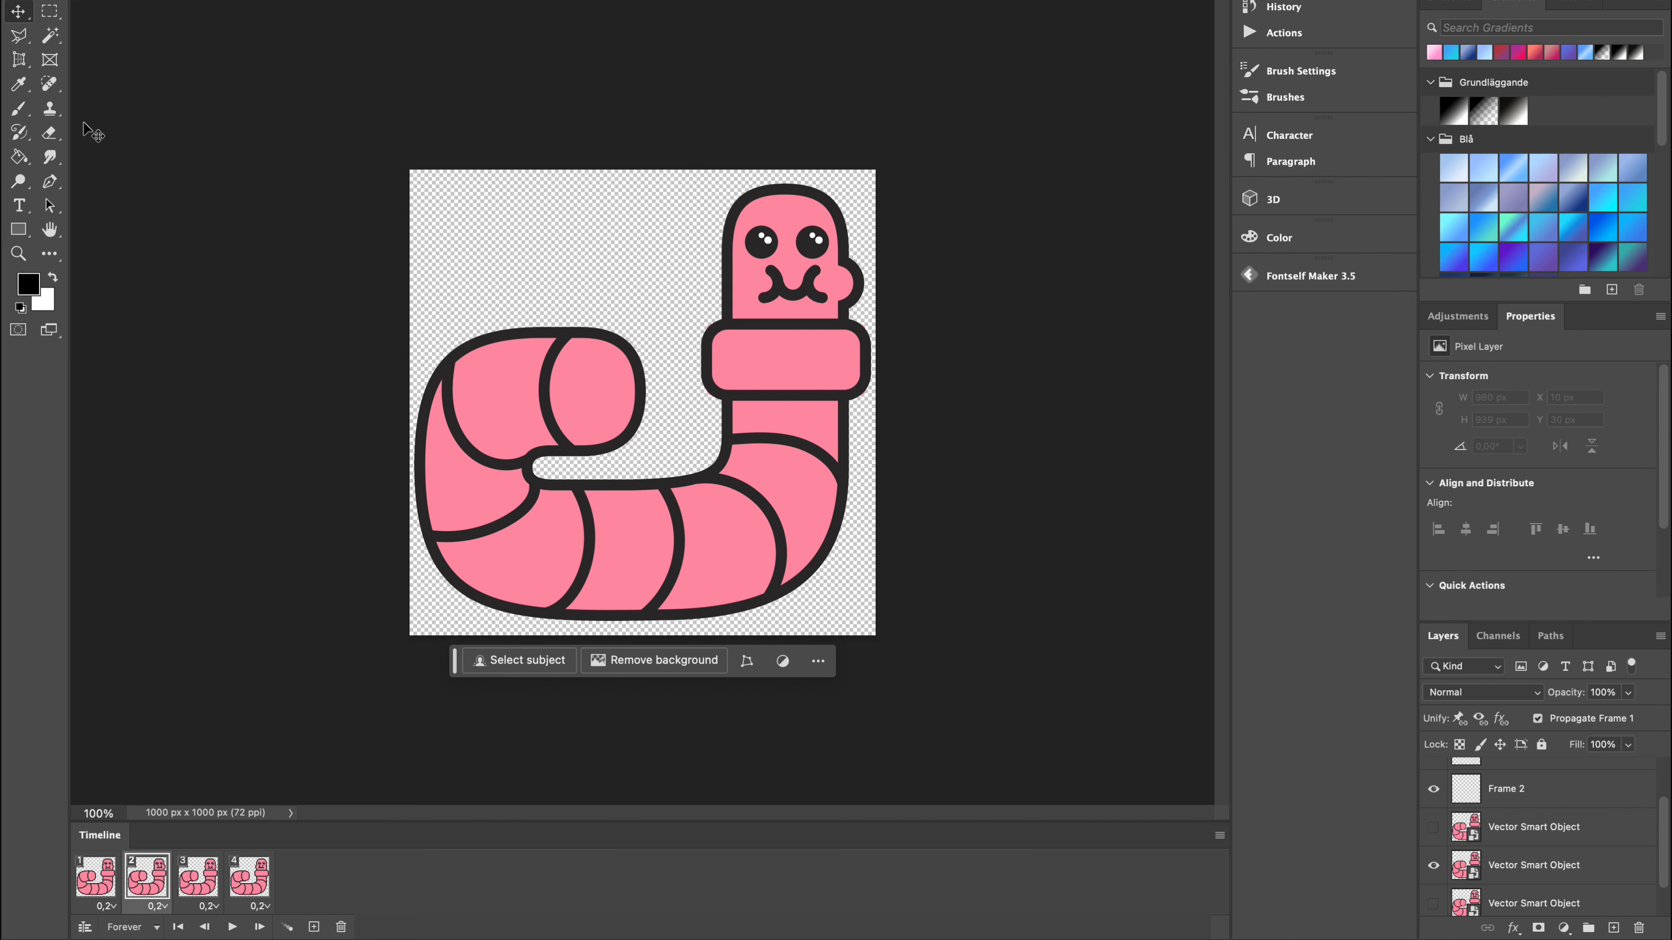
# Open the Save for Web (Legacy) export settings for the worm animation.
pyautogui.click(181, 1)
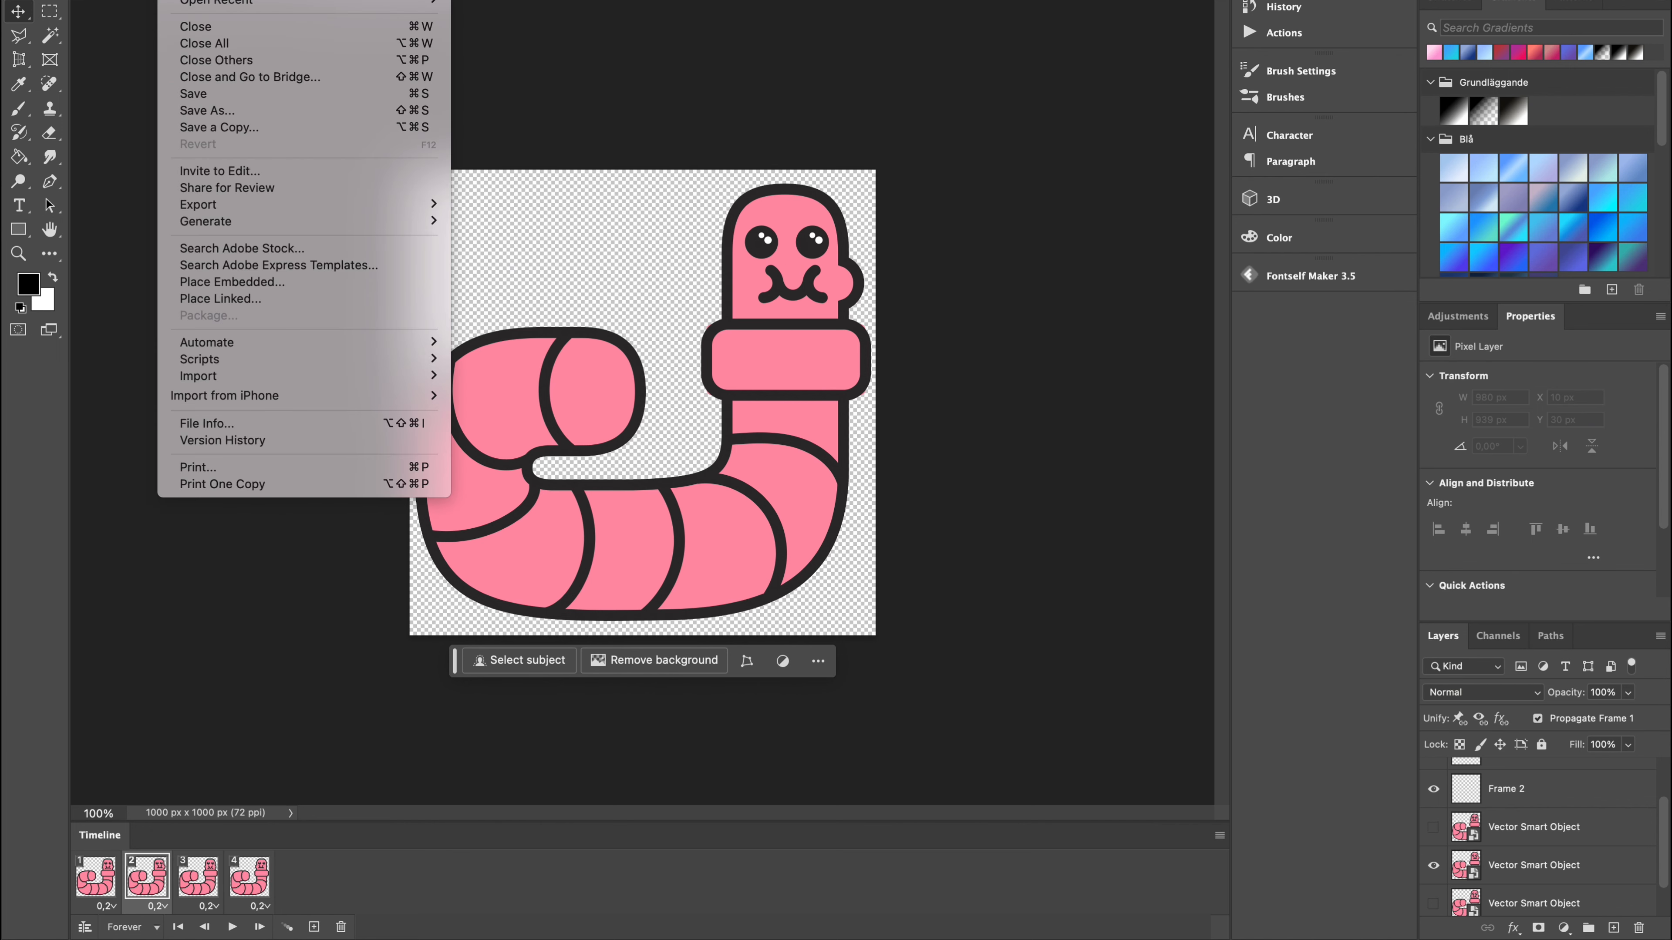
pyautogui.moveTo(267, 206)
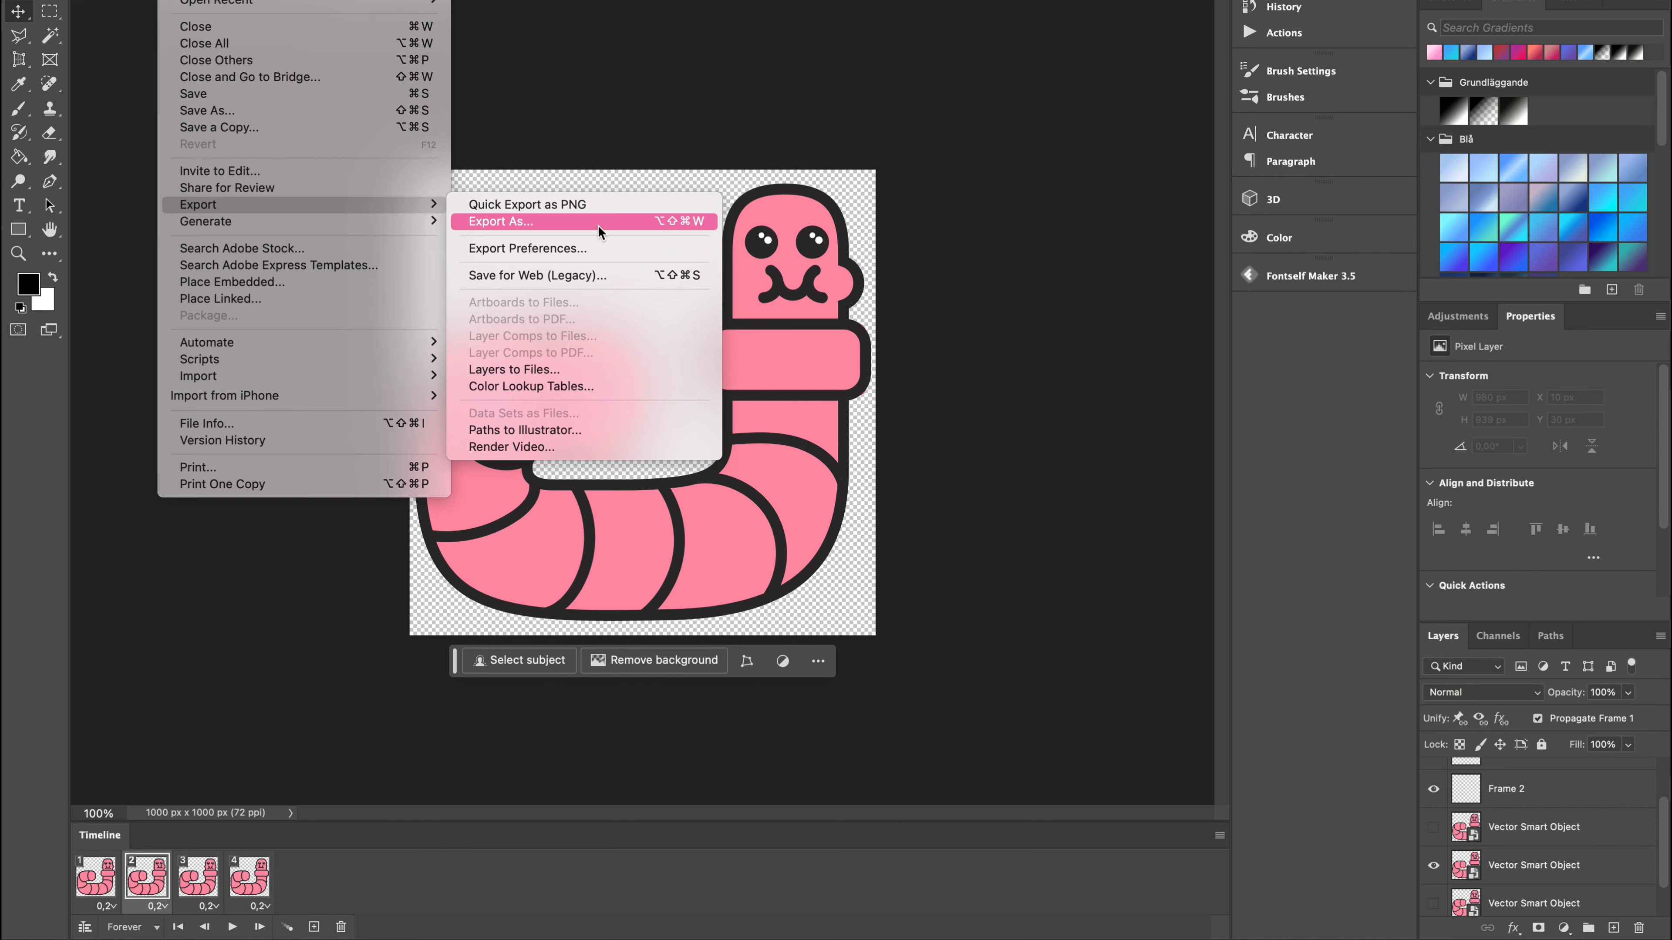
pyautogui.click(577, 277)
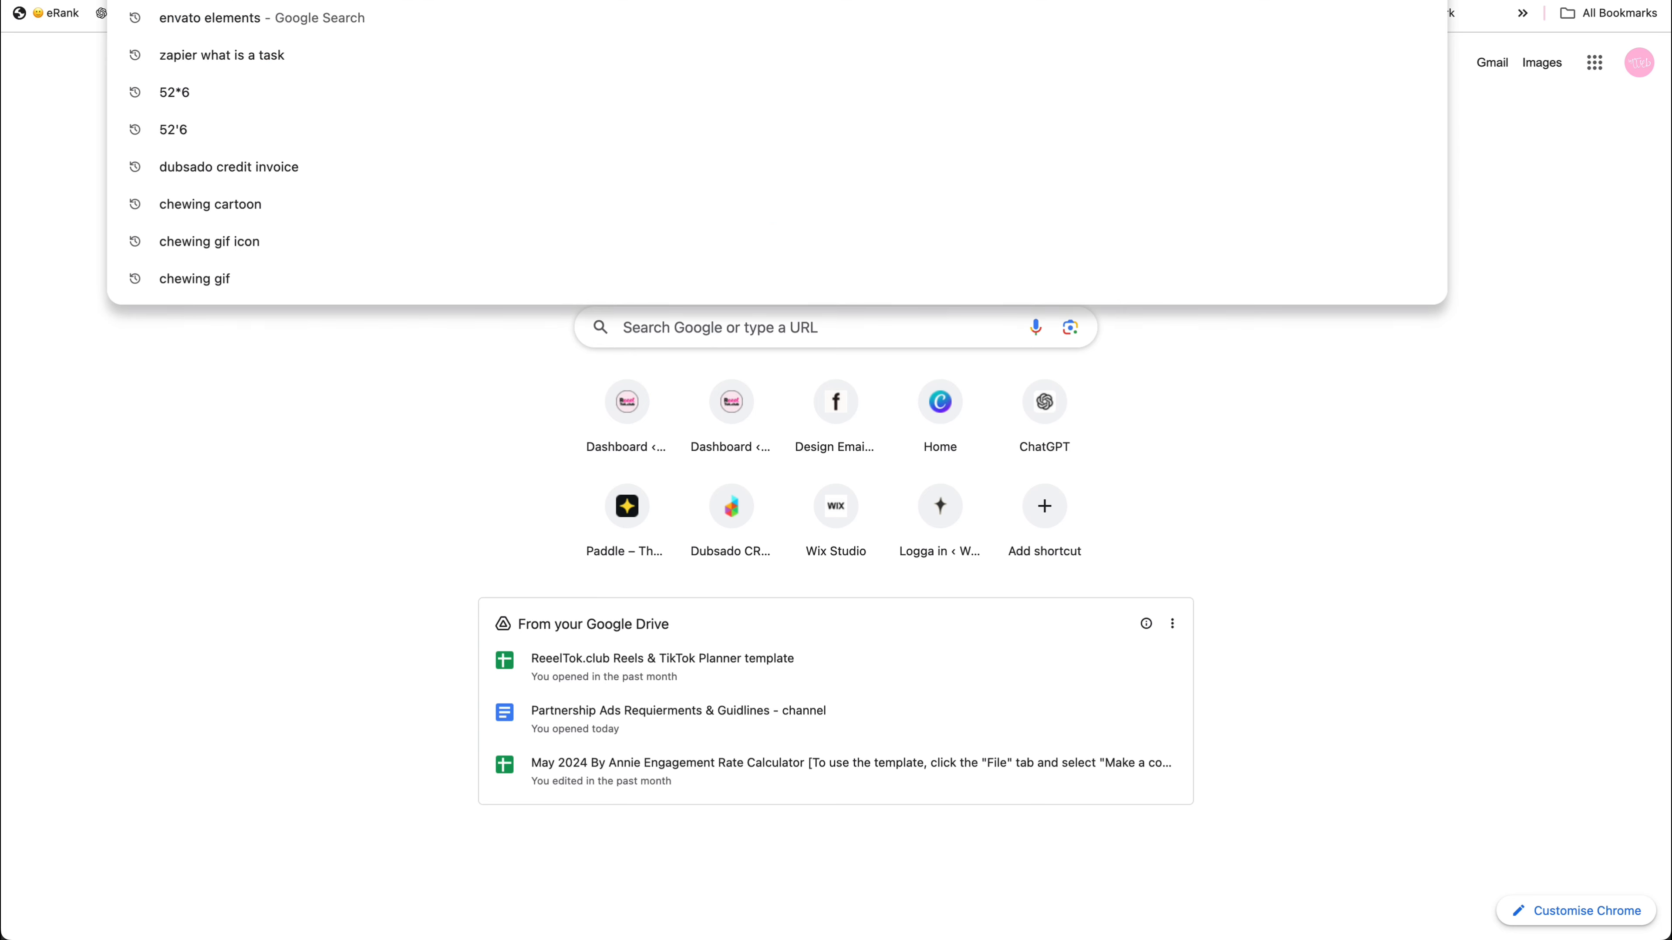
# Switch to the browser, go to the Adobe Firefly page, dismiss the region notice and open Firefly's text-to-image generator.
pyautogui.write('adobe')
pyautogui.press('Return')
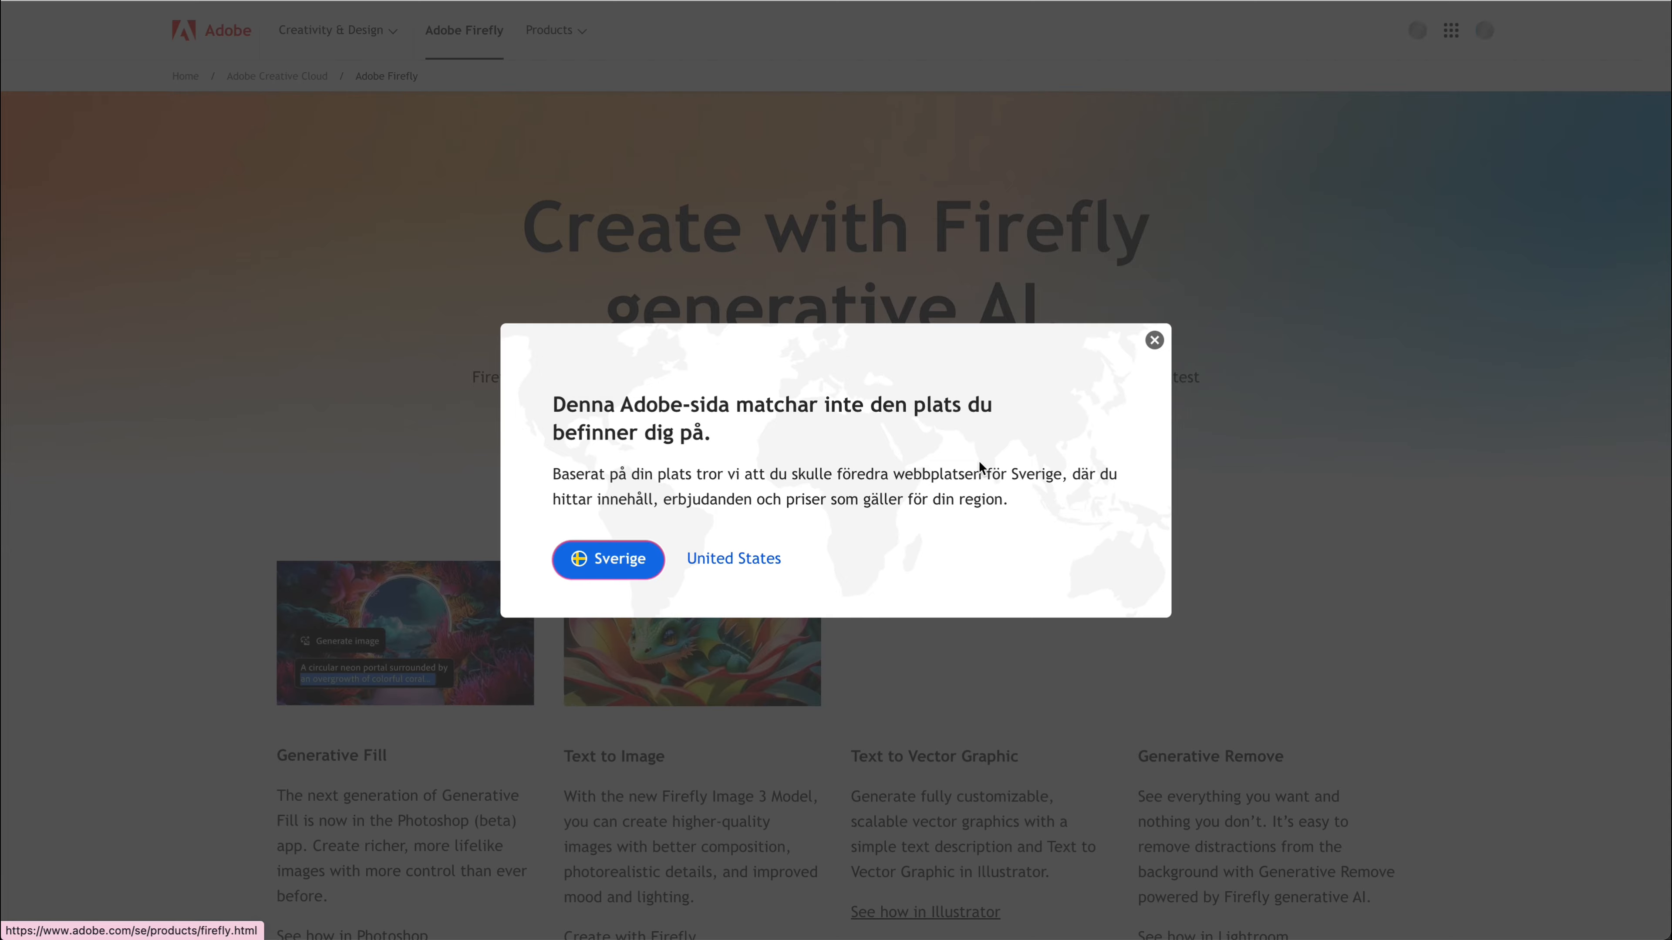
pyautogui.click(697, 646)
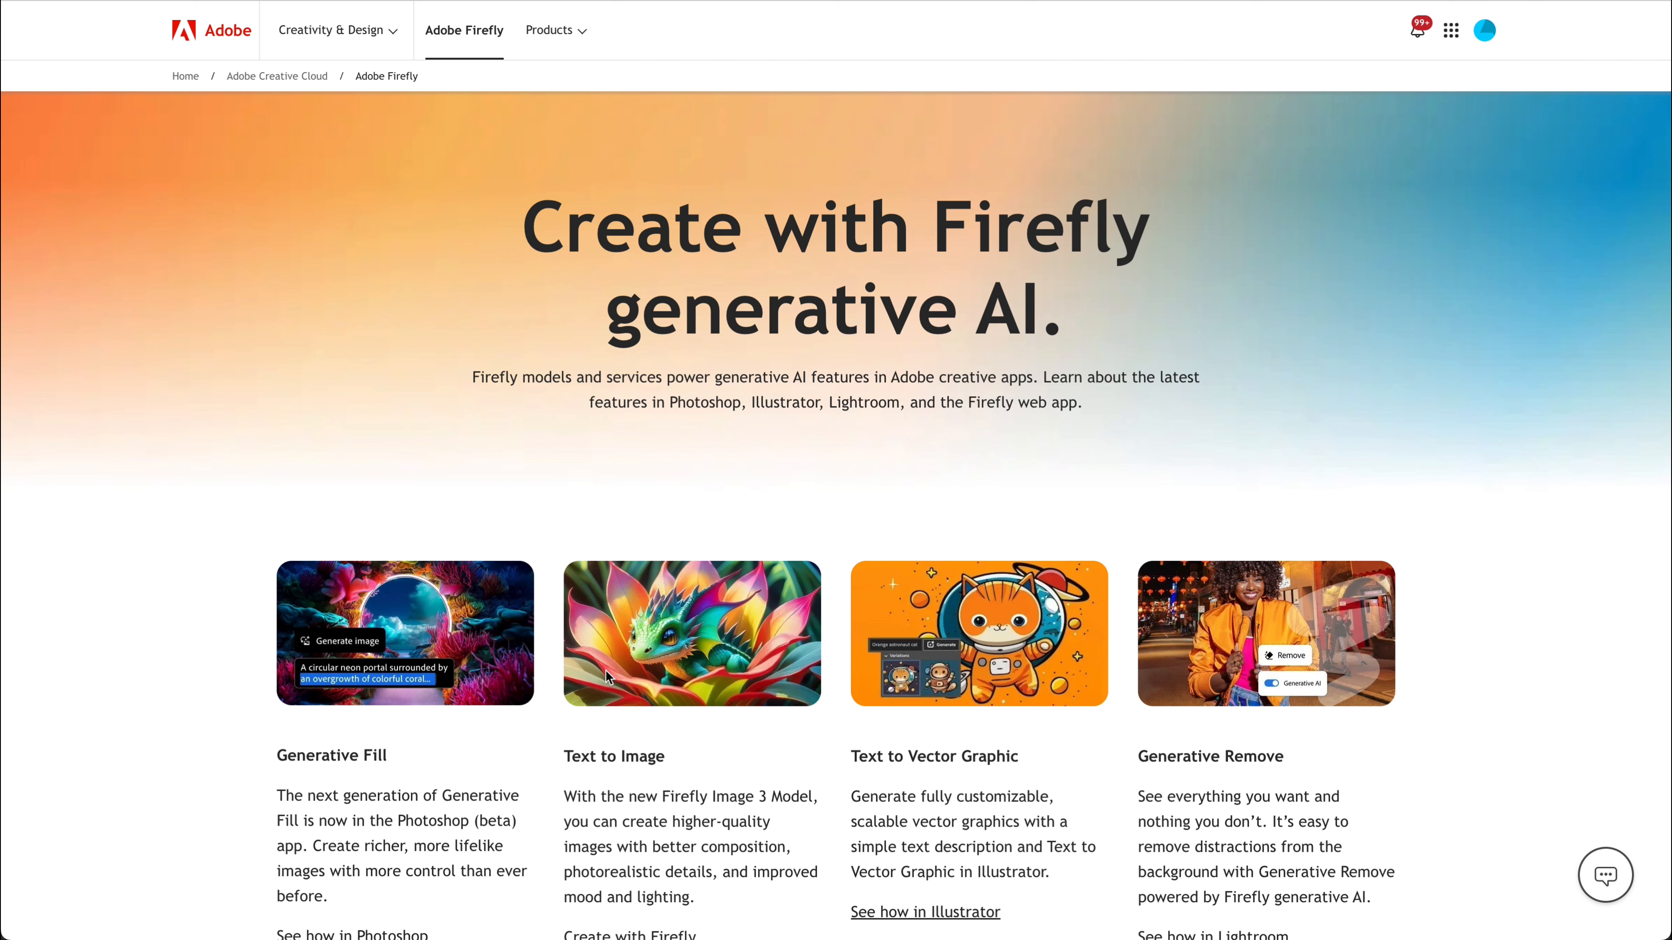
pyautogui.scroll(-4, 687, 658)
pyautogui.click(652, 700)
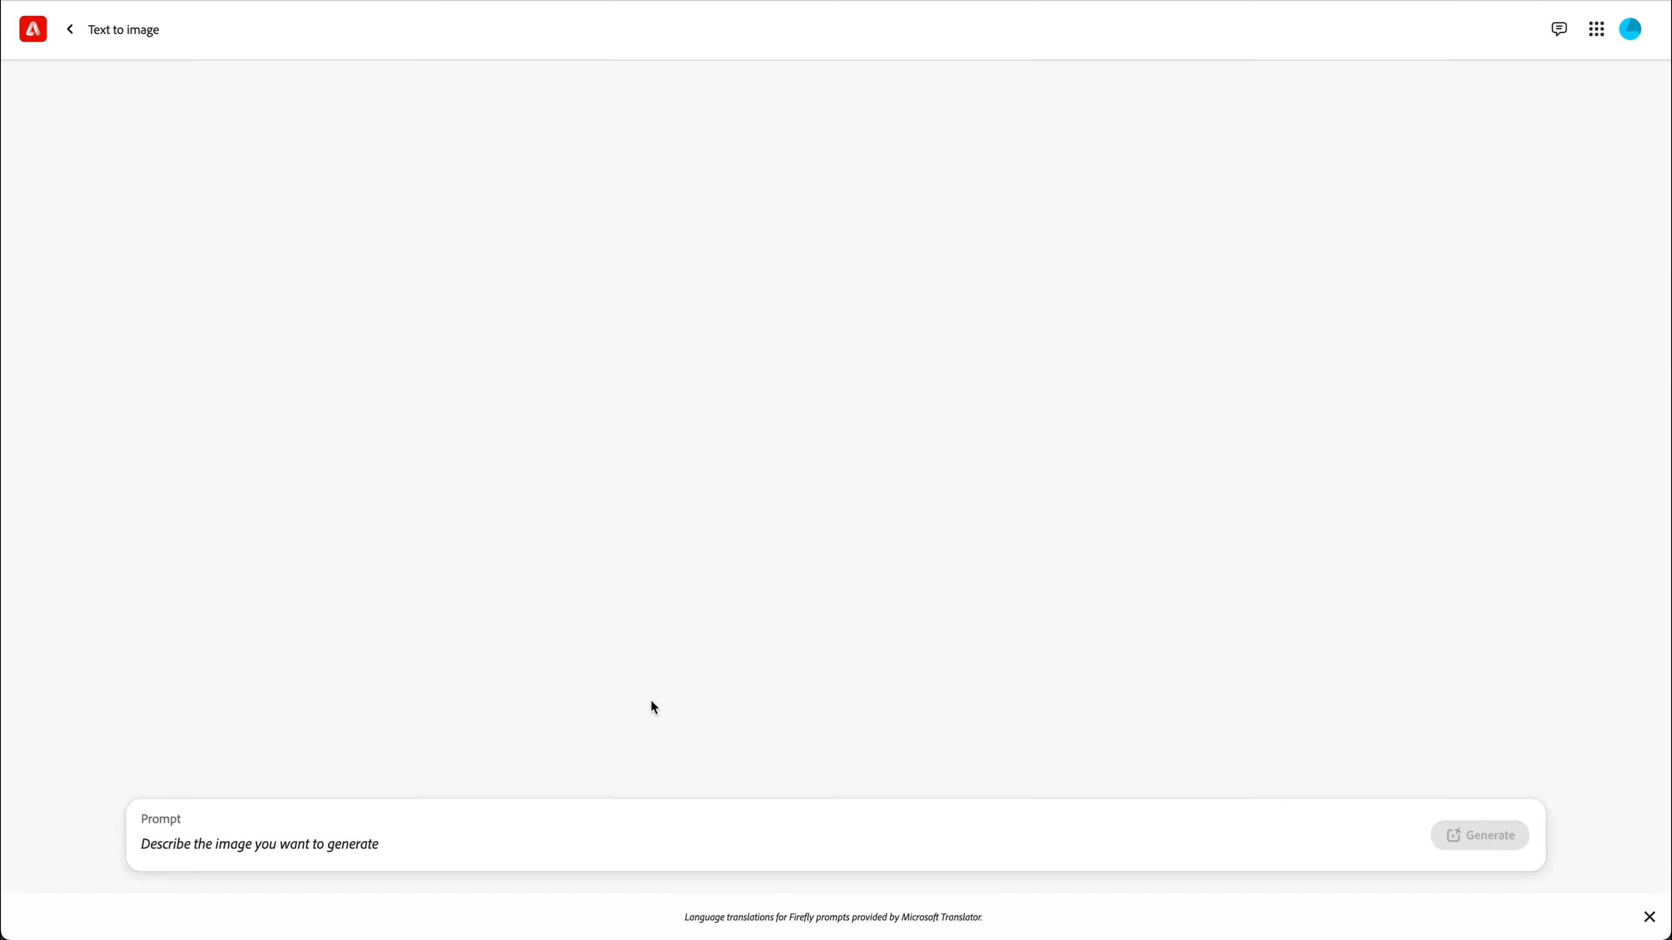
# Generate images from the prompt "candy worm, pink".
pyautogui.scroll(-1, 1038, 625)
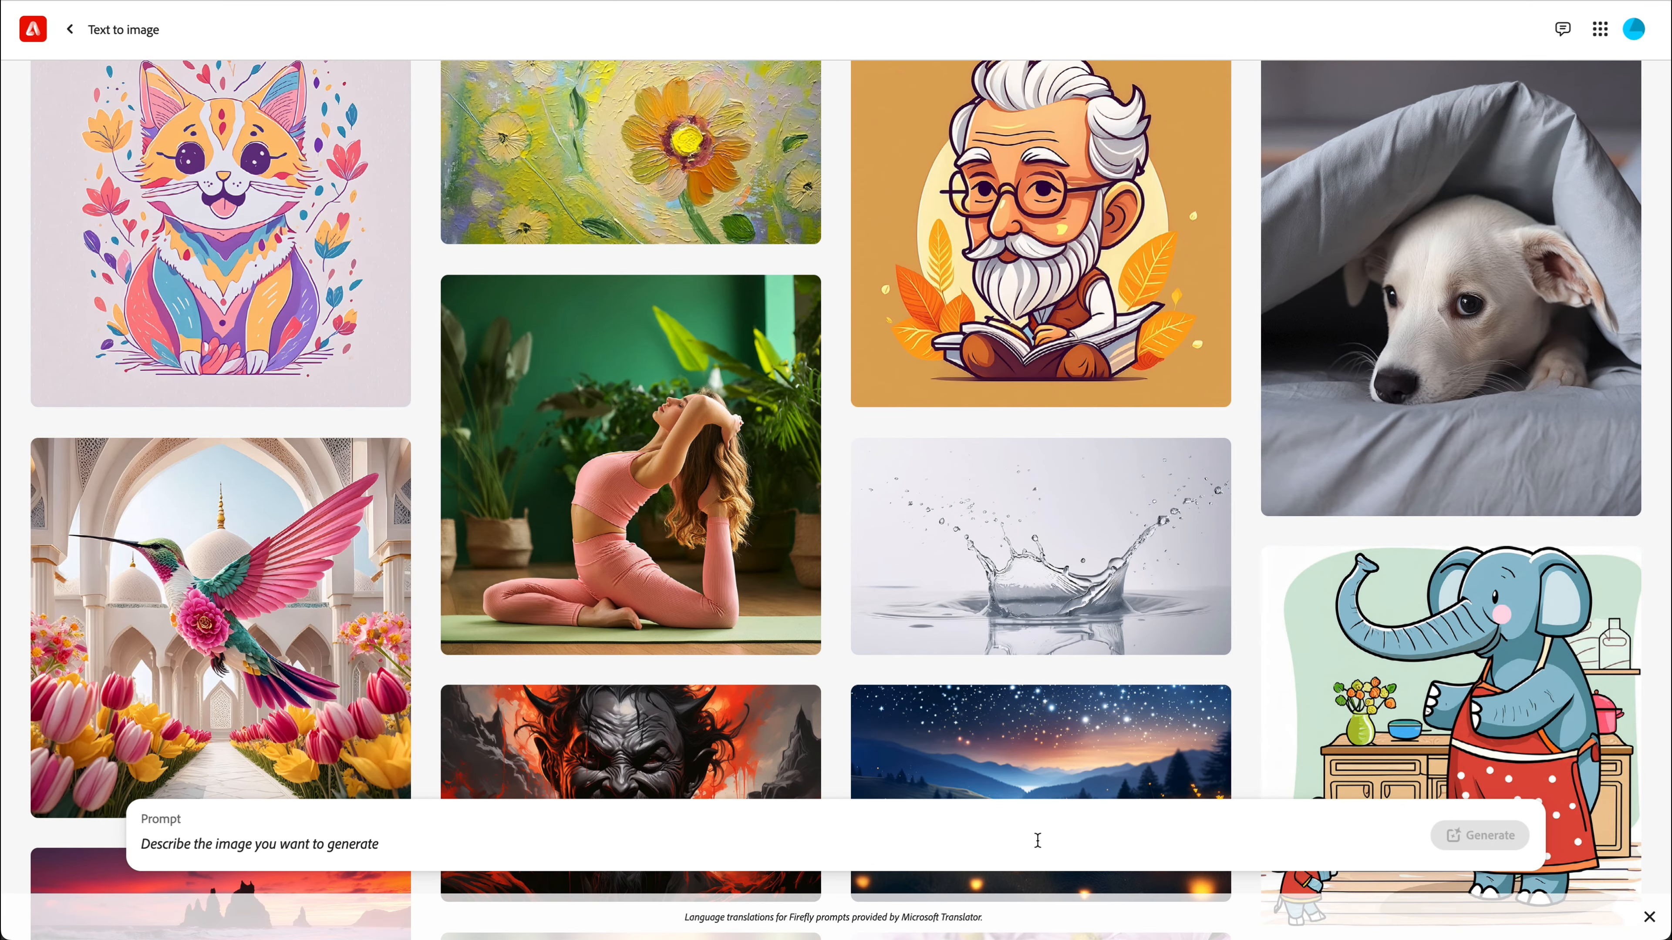
pyautogui.write('candy worm, pink')
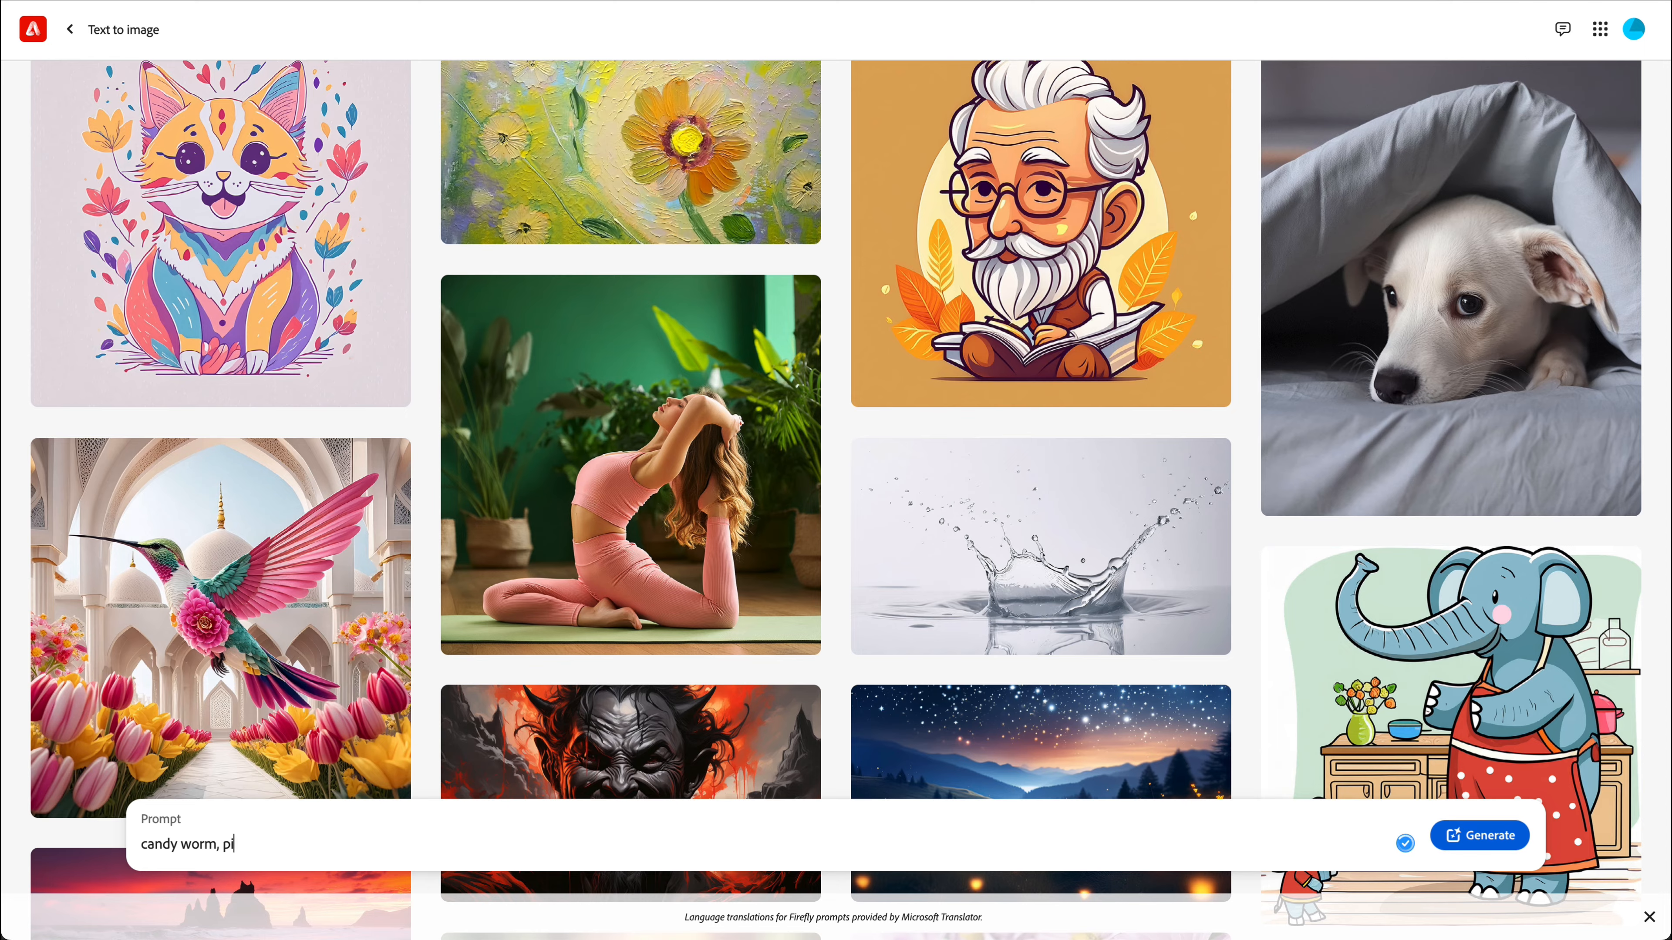
pyautogui.press('Return')
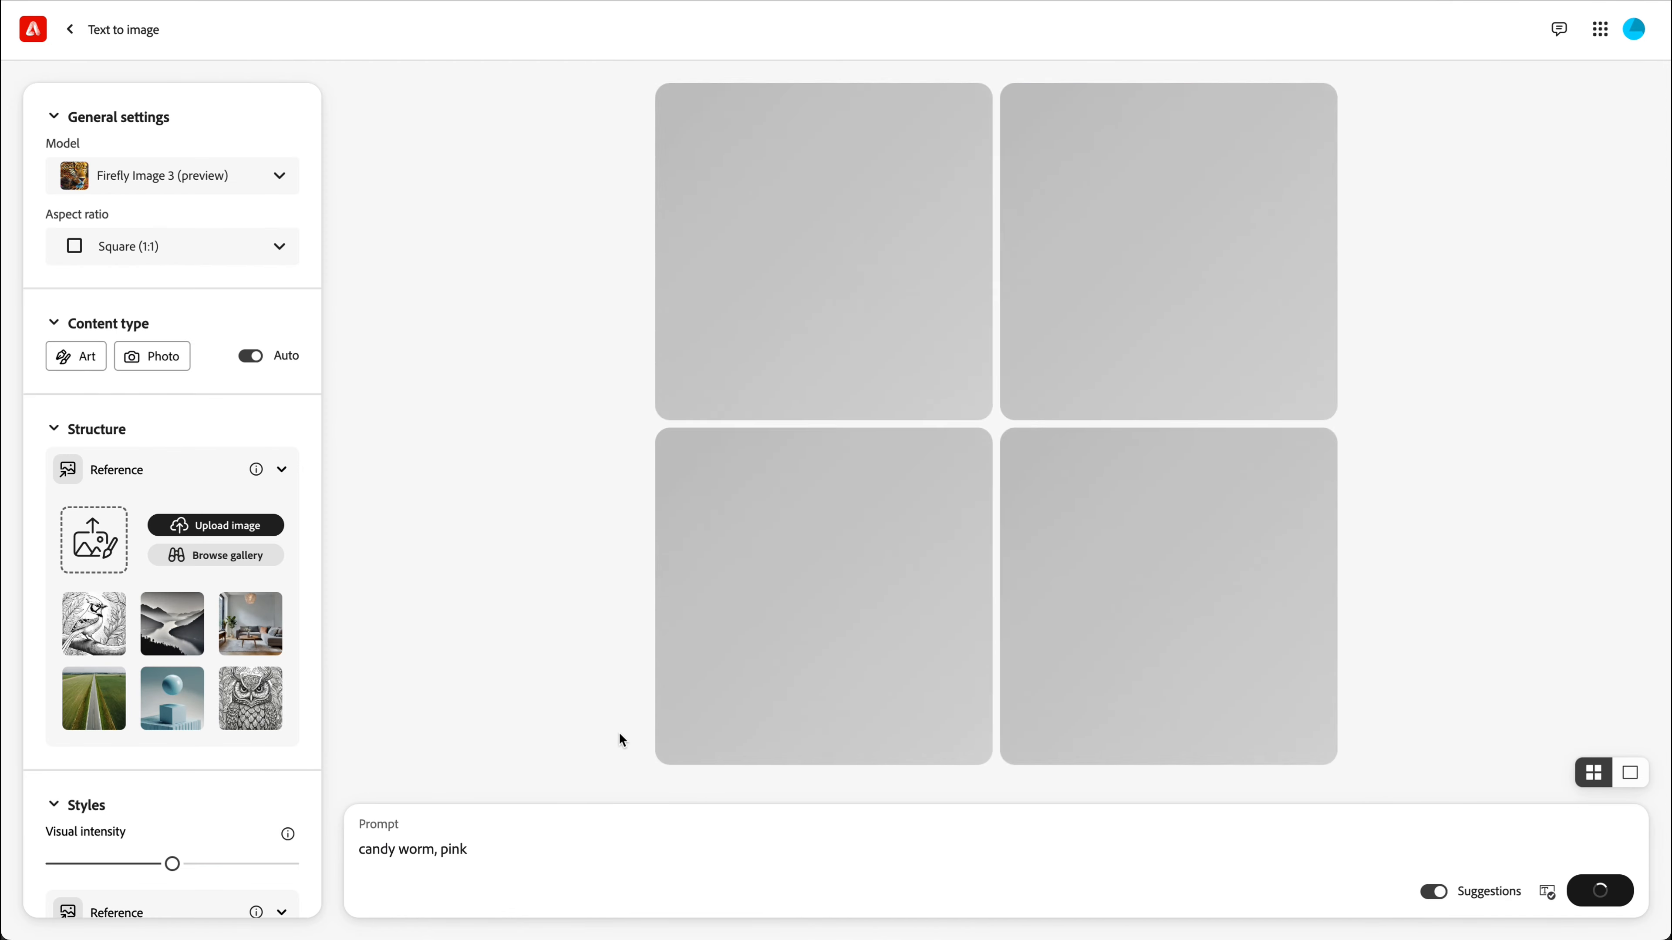
# Extend the prompt to "candy worm, pink realistic" and regenerate the images.
pyautogui.click(489, 850)
pyautogui.write('realistic')
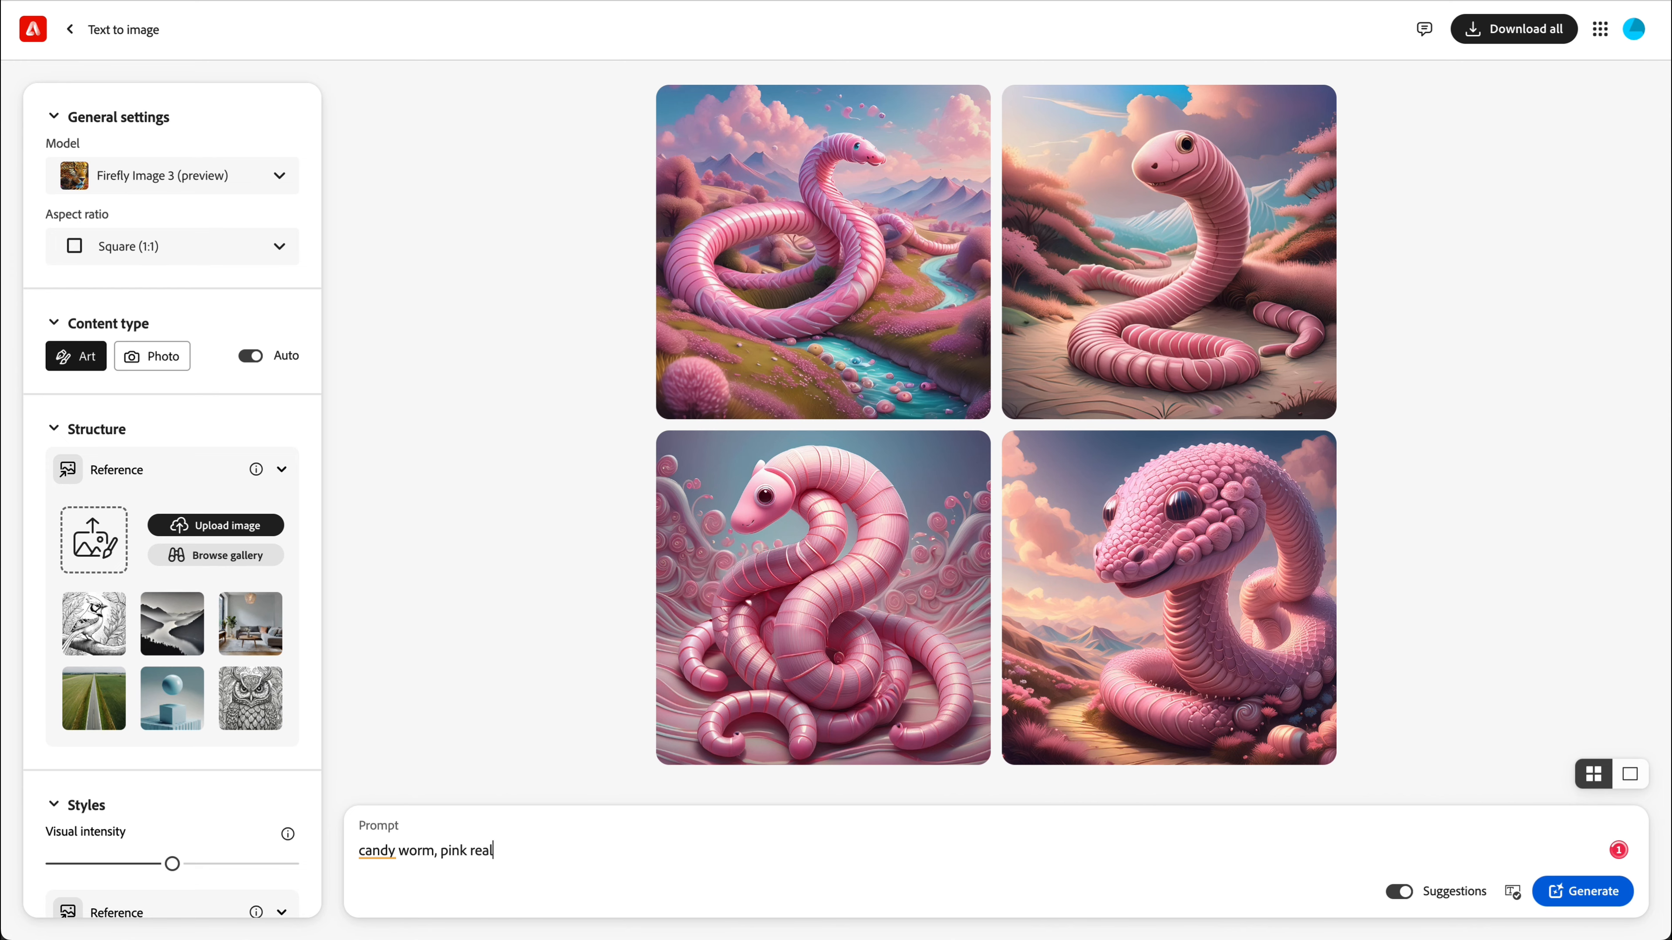
pyautogui.press('Return')
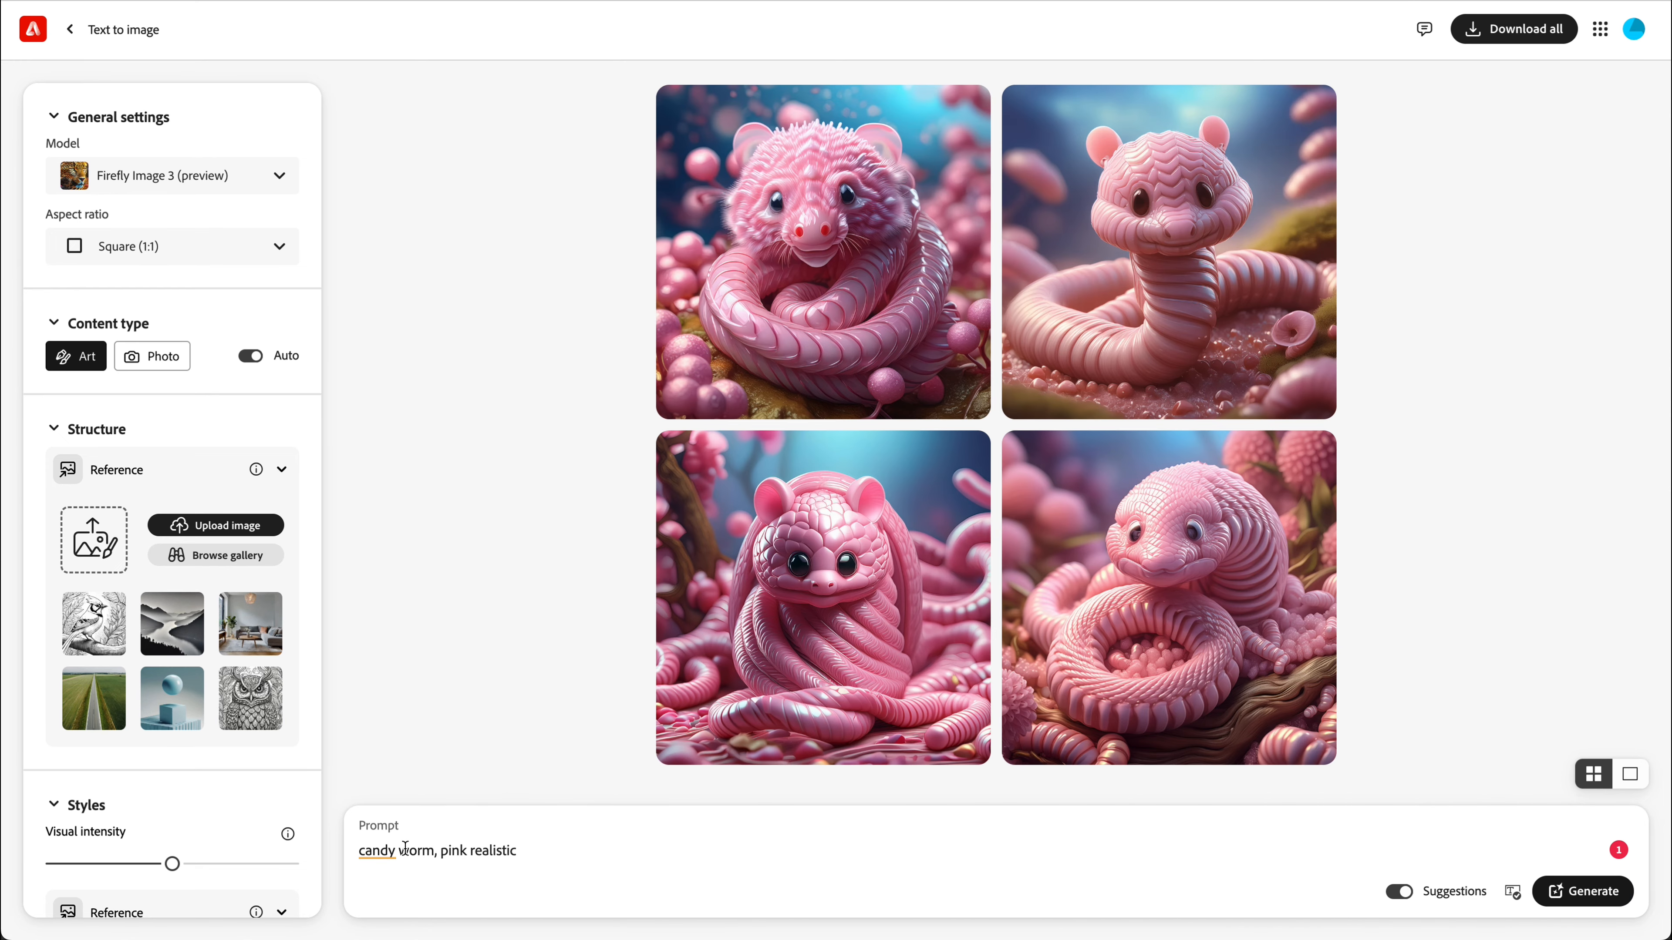
# Change the prompt to "gelly candy worm, pink realistic" and regenerate the images.
pyautogui.click(362, 850)
pyautogui.write('gelly')
pyautogui.press('Return')
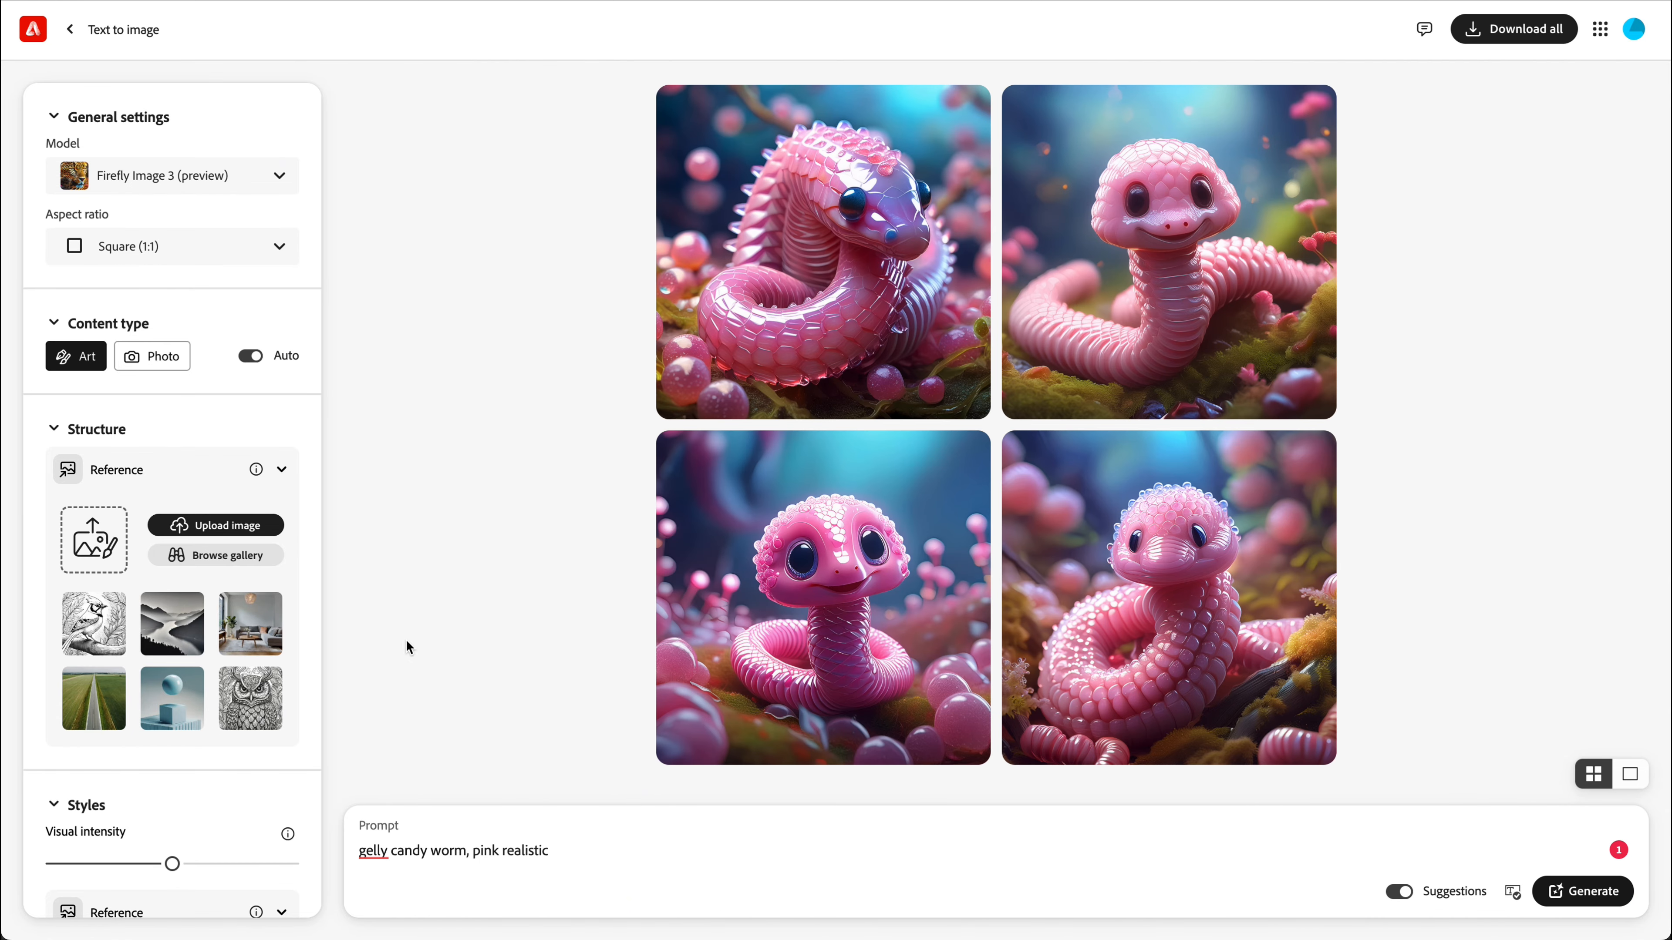
# Upload the Swedish Candyy logo image as the structure reference and set its strength to the maximum.
pyautogui.press('super+Tab')
pyautogui.moveTo(1064, 309); pyautogui.dragTo(99, 540)
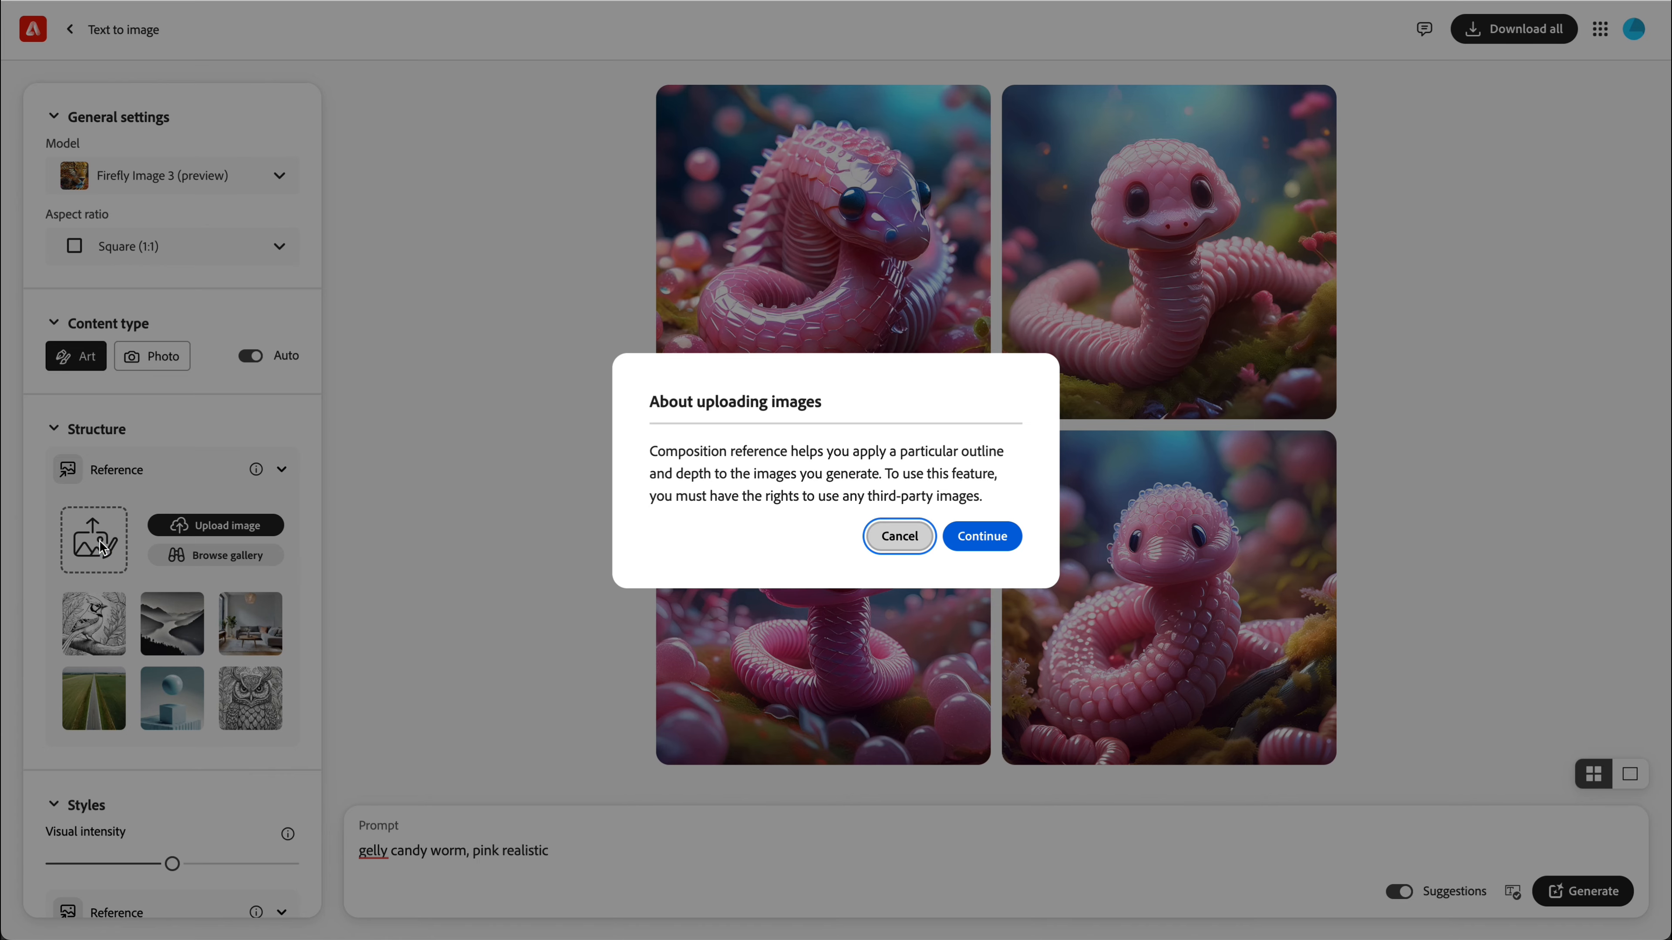
pyautogui.click(982, 536)
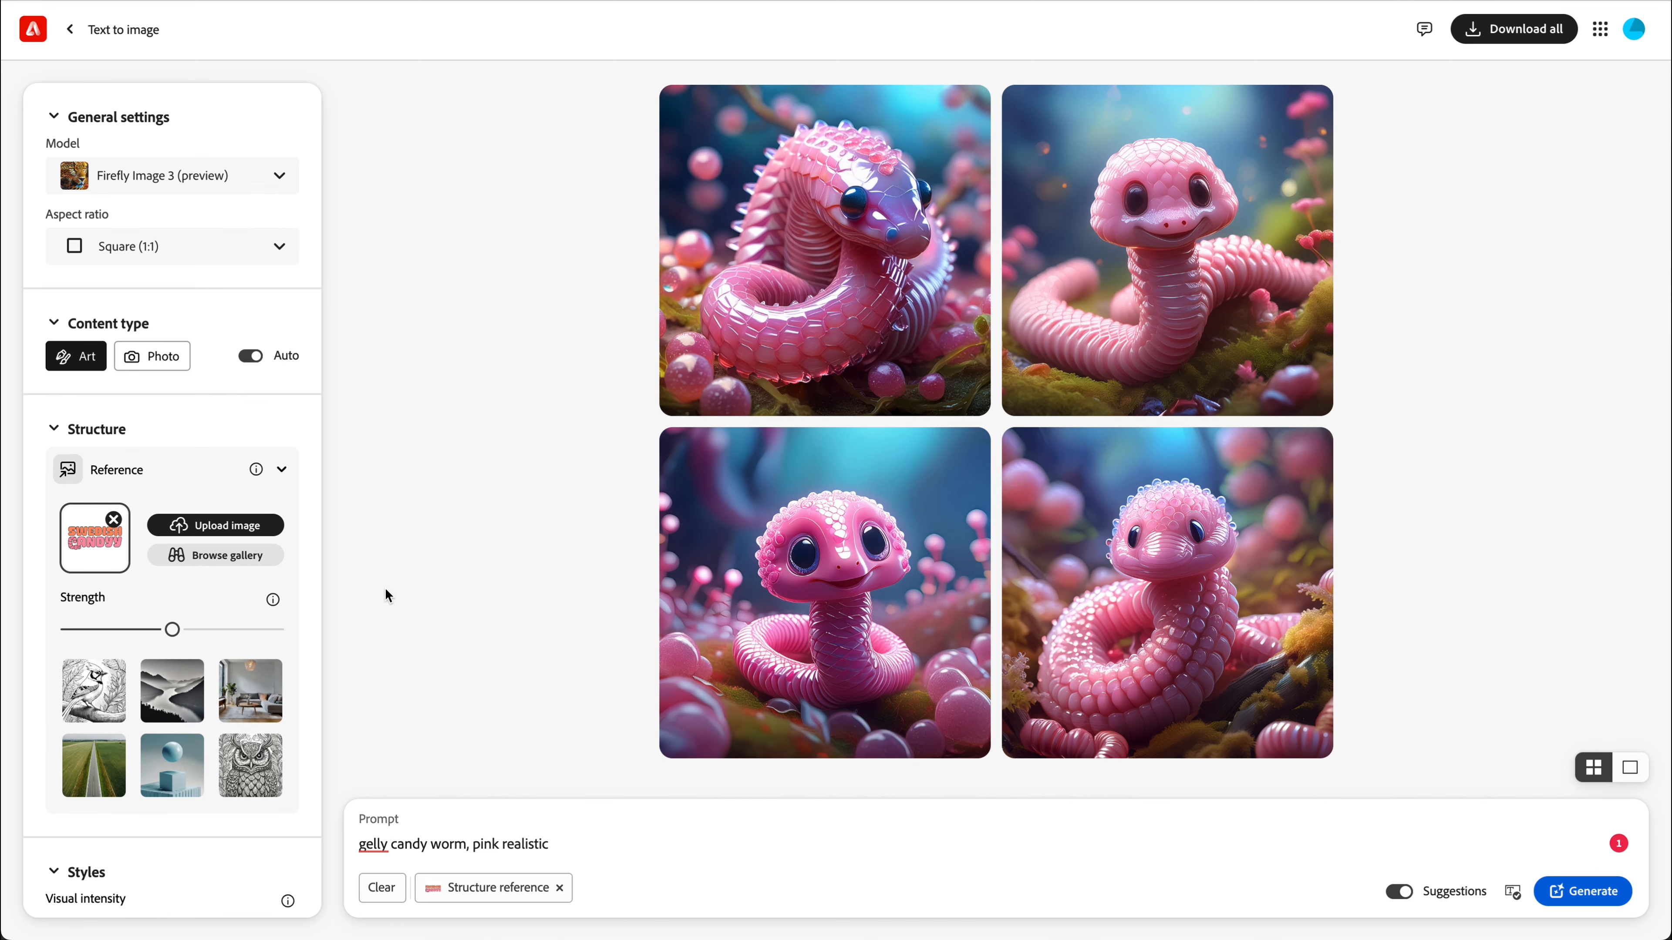
pyautogui.moveTo(173, 629); pyautogui.dragTo(326, 626)
pyautogui.scroll(-8, 183, 632)
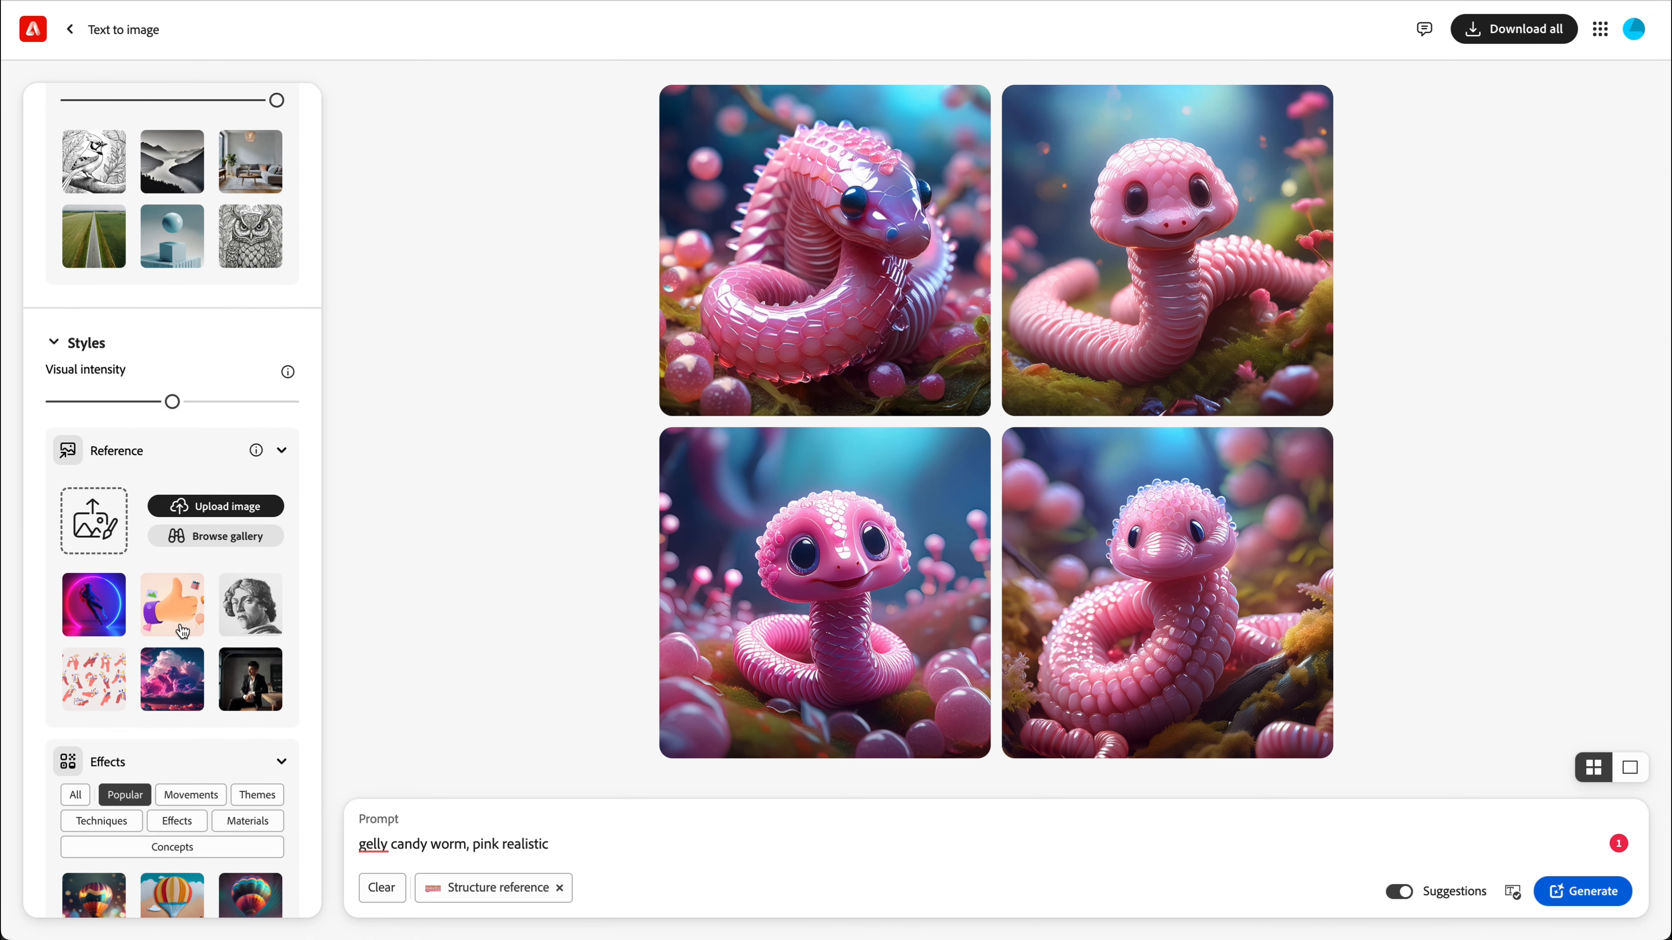
pyautogui.scroll(8, 196, 565)
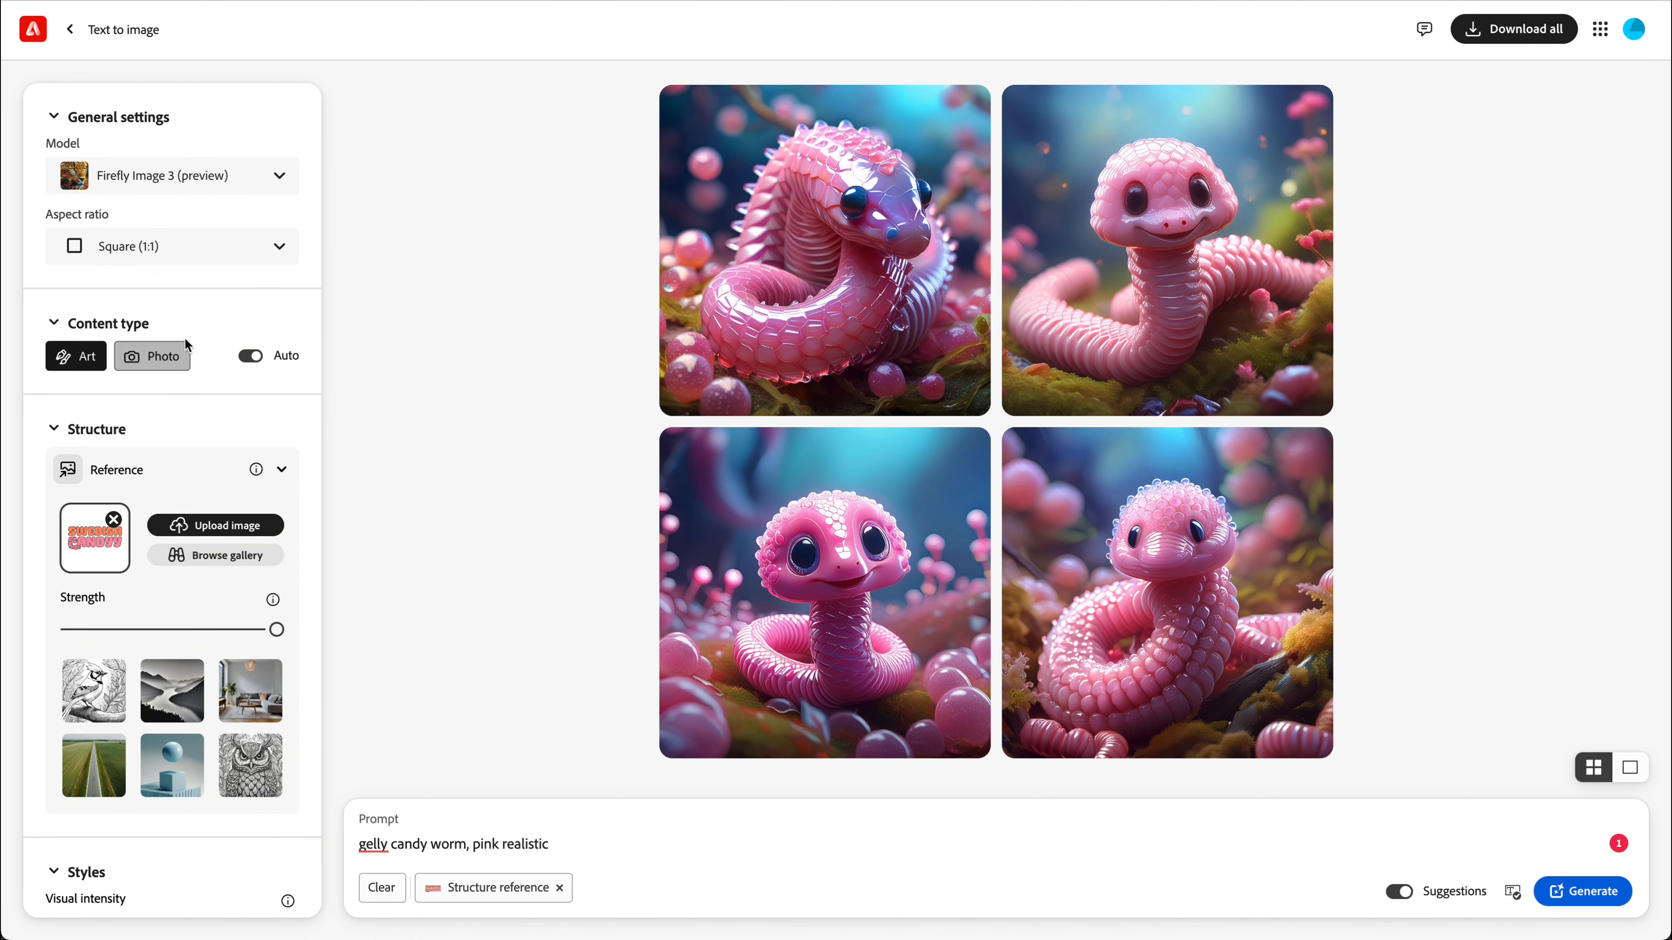
# Set the content type to Photo, generate the candy logo images, and browse the results at full size.
pyautogui.click(176, 370)
pyautogui.scroll(-2, 199, 598)
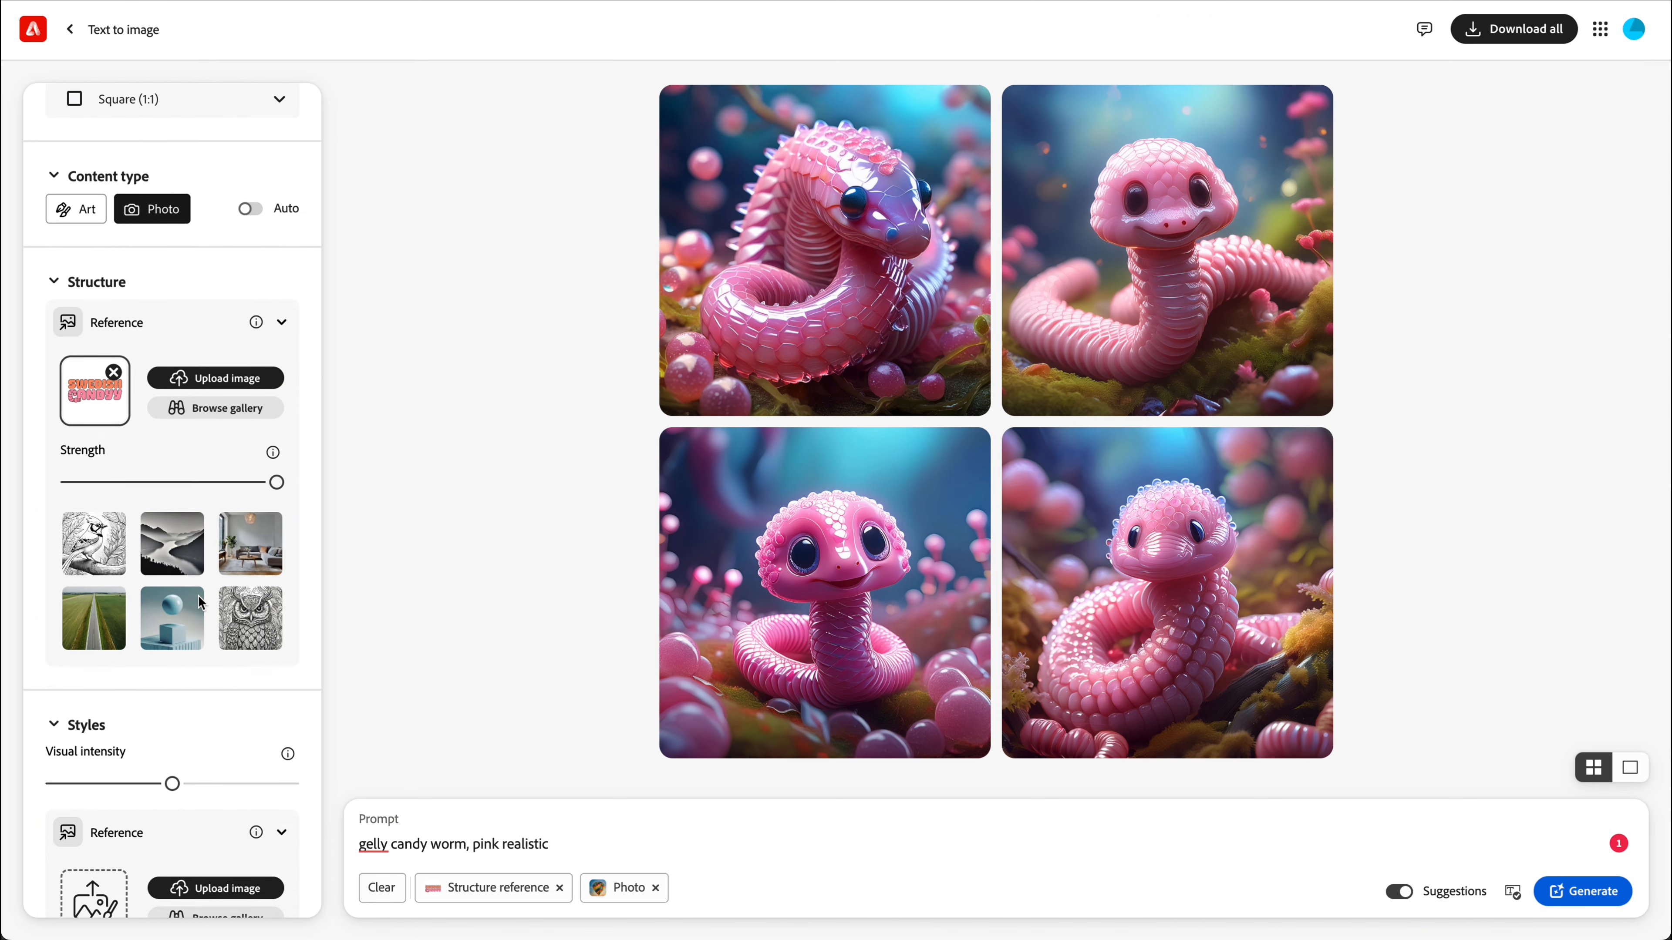
pyautogui.scroll(2, 201, 602)
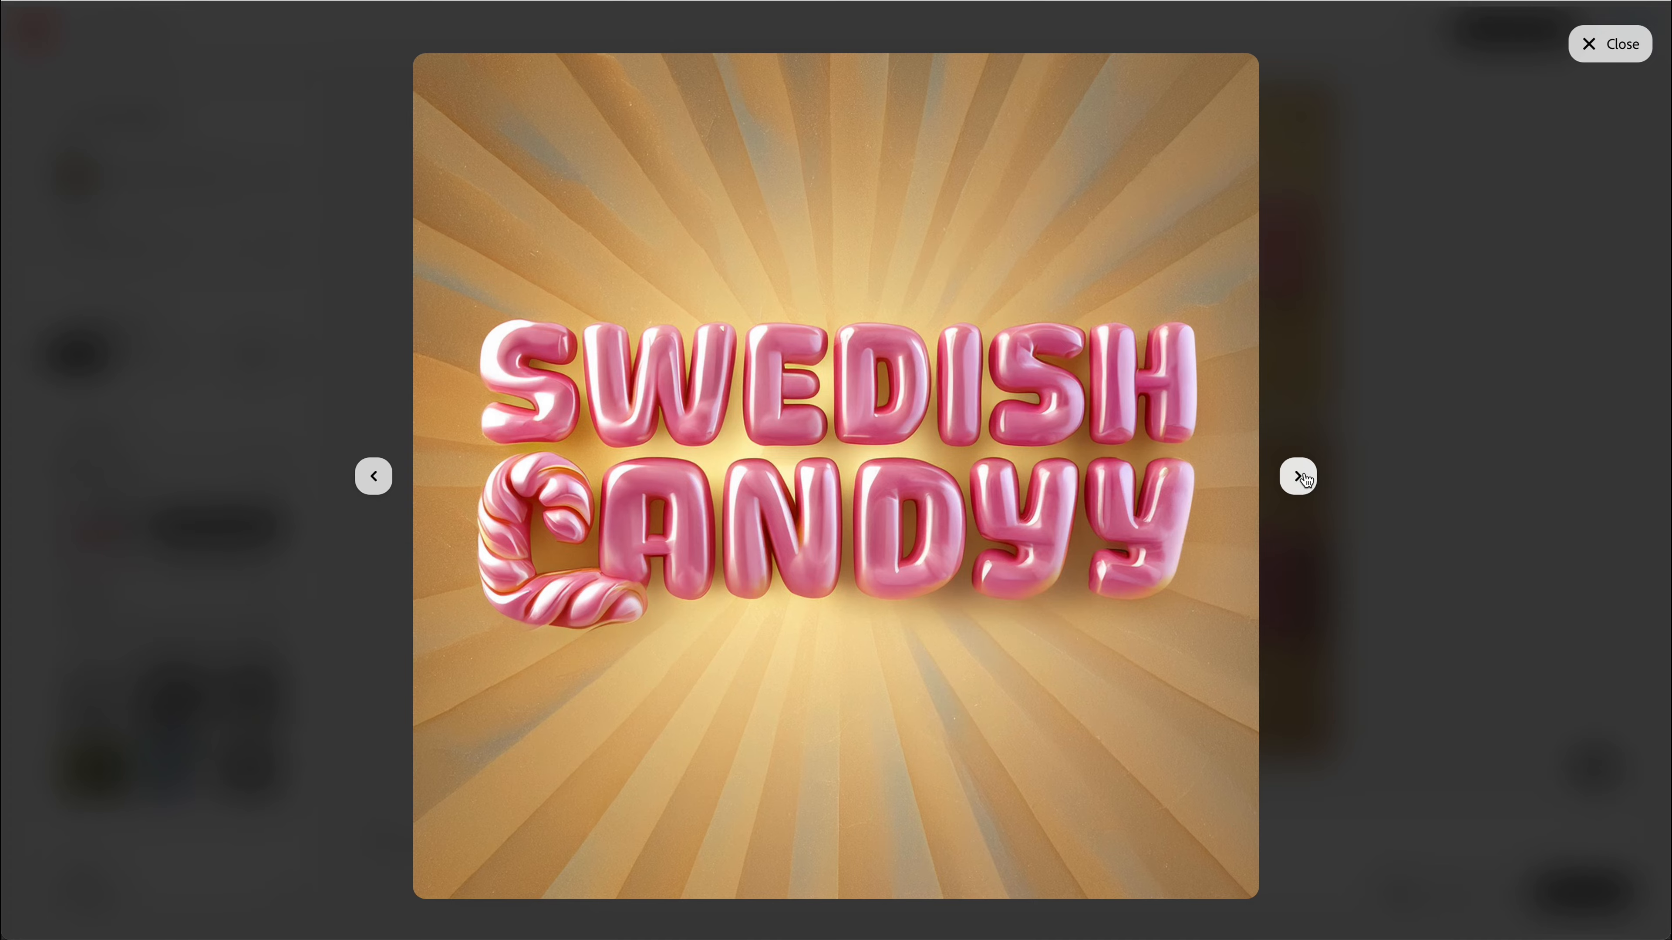
pyautogui.click(1297, 476)
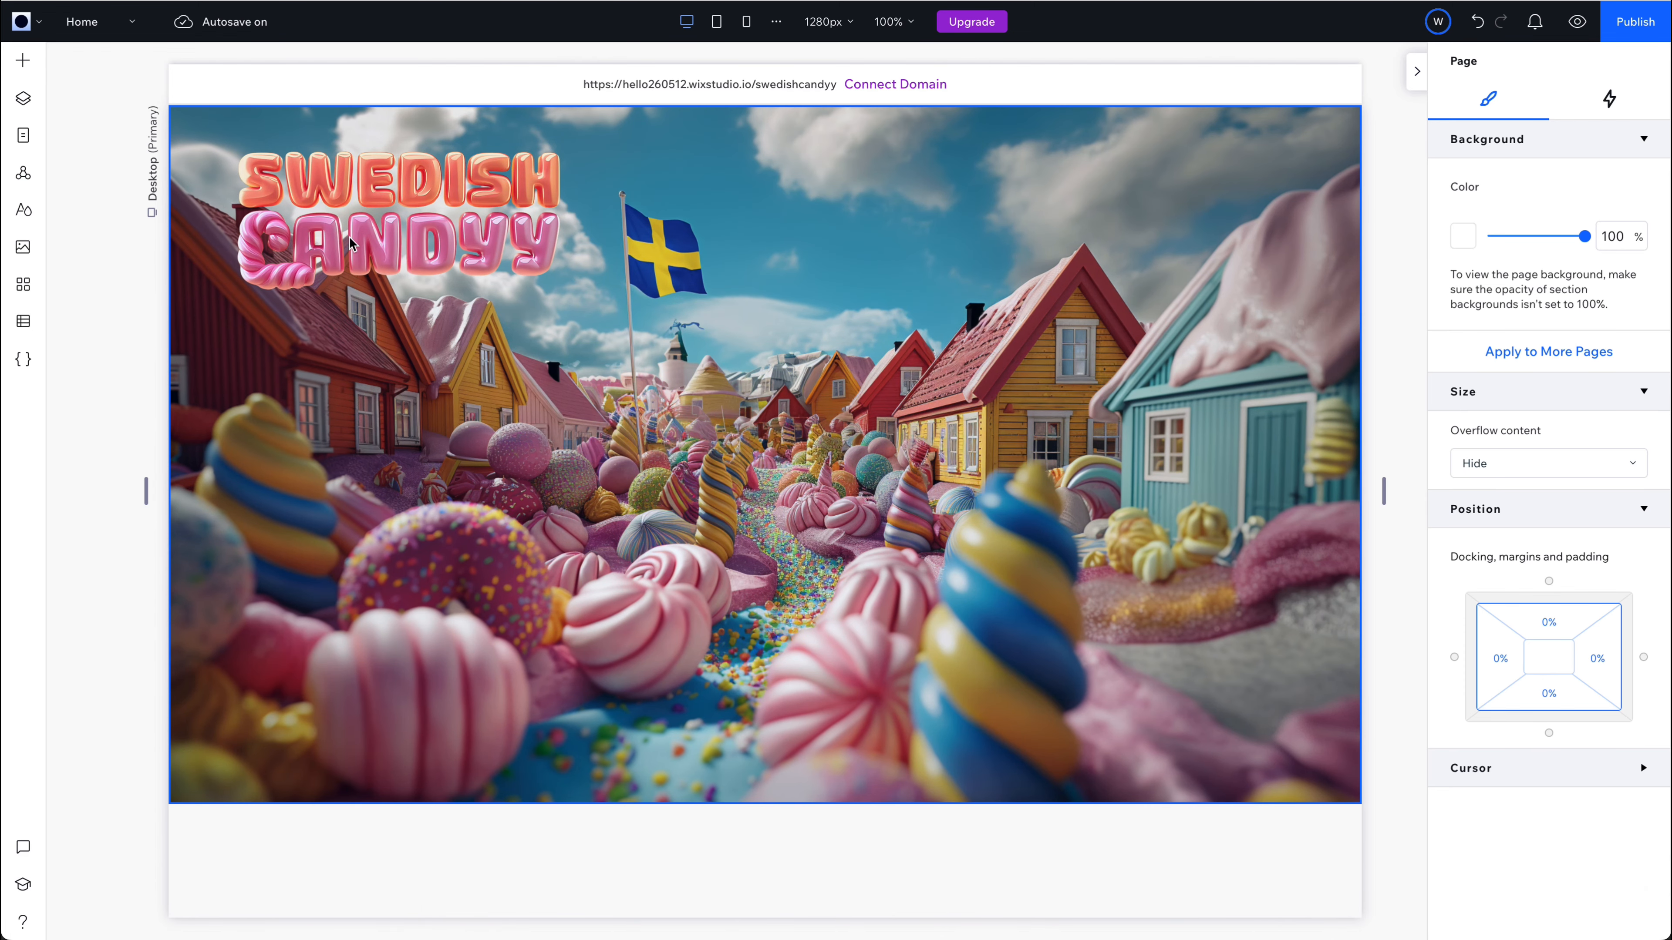
# In Wix Studio, enlarge the Swedish Candyy logo image to about 447 × 179 px and position it at about X 24, Y 32.
pyautogui.click(380, 241)
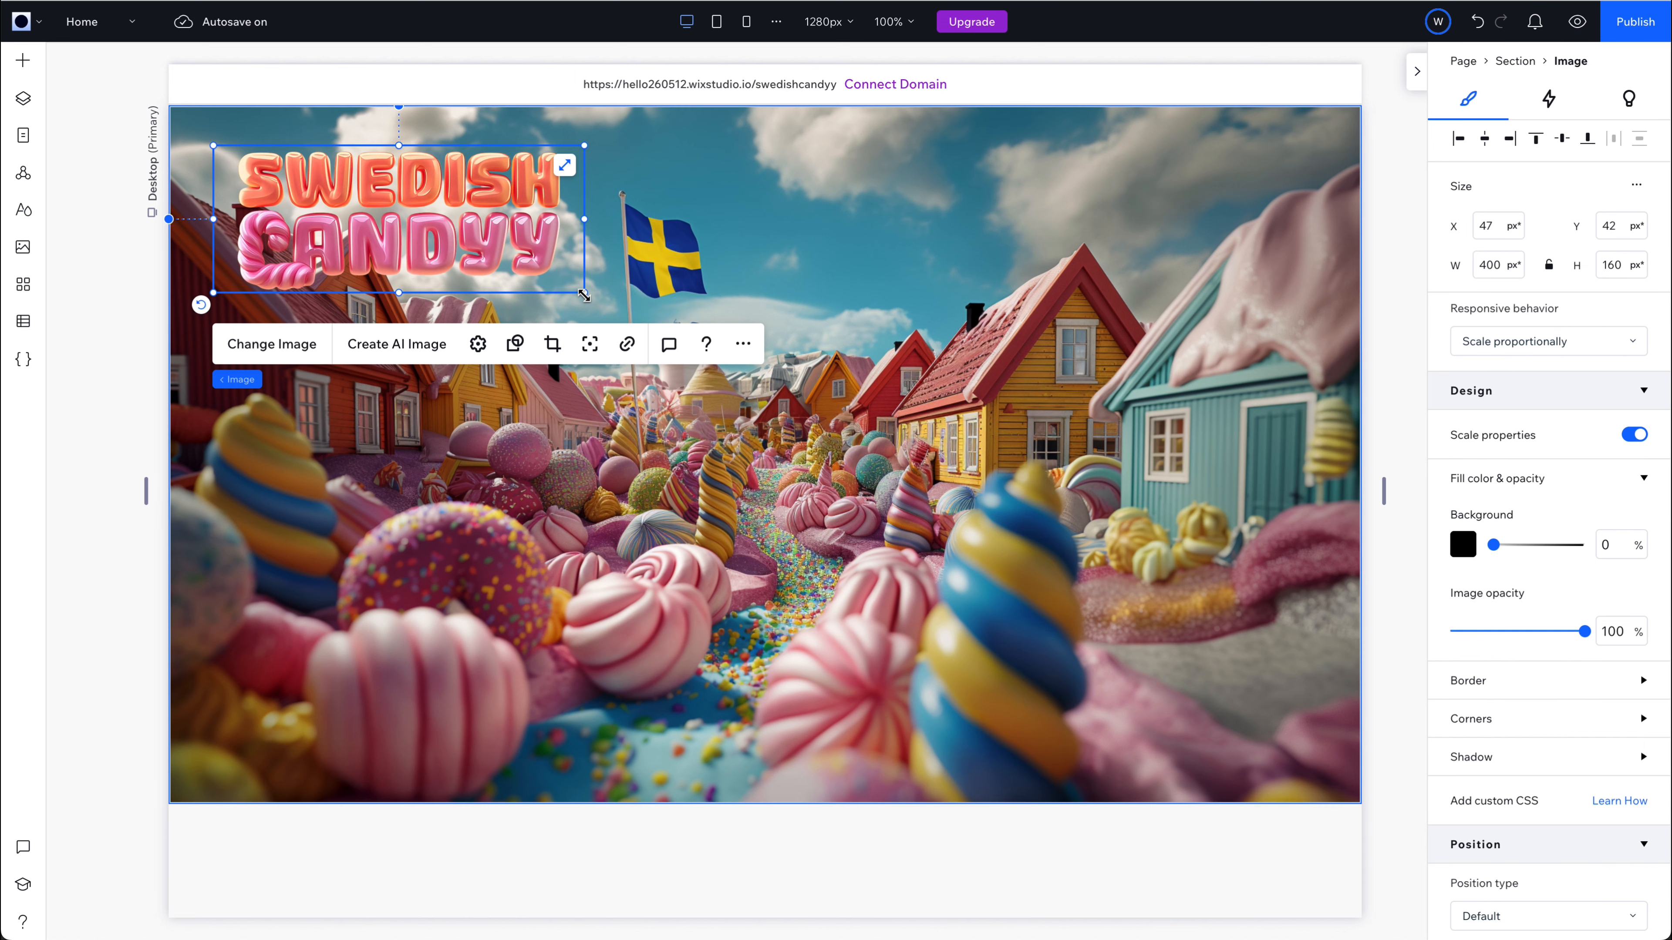
pyautogui.moveTo(583, 296); pyautogui.dragTo(689, 354)
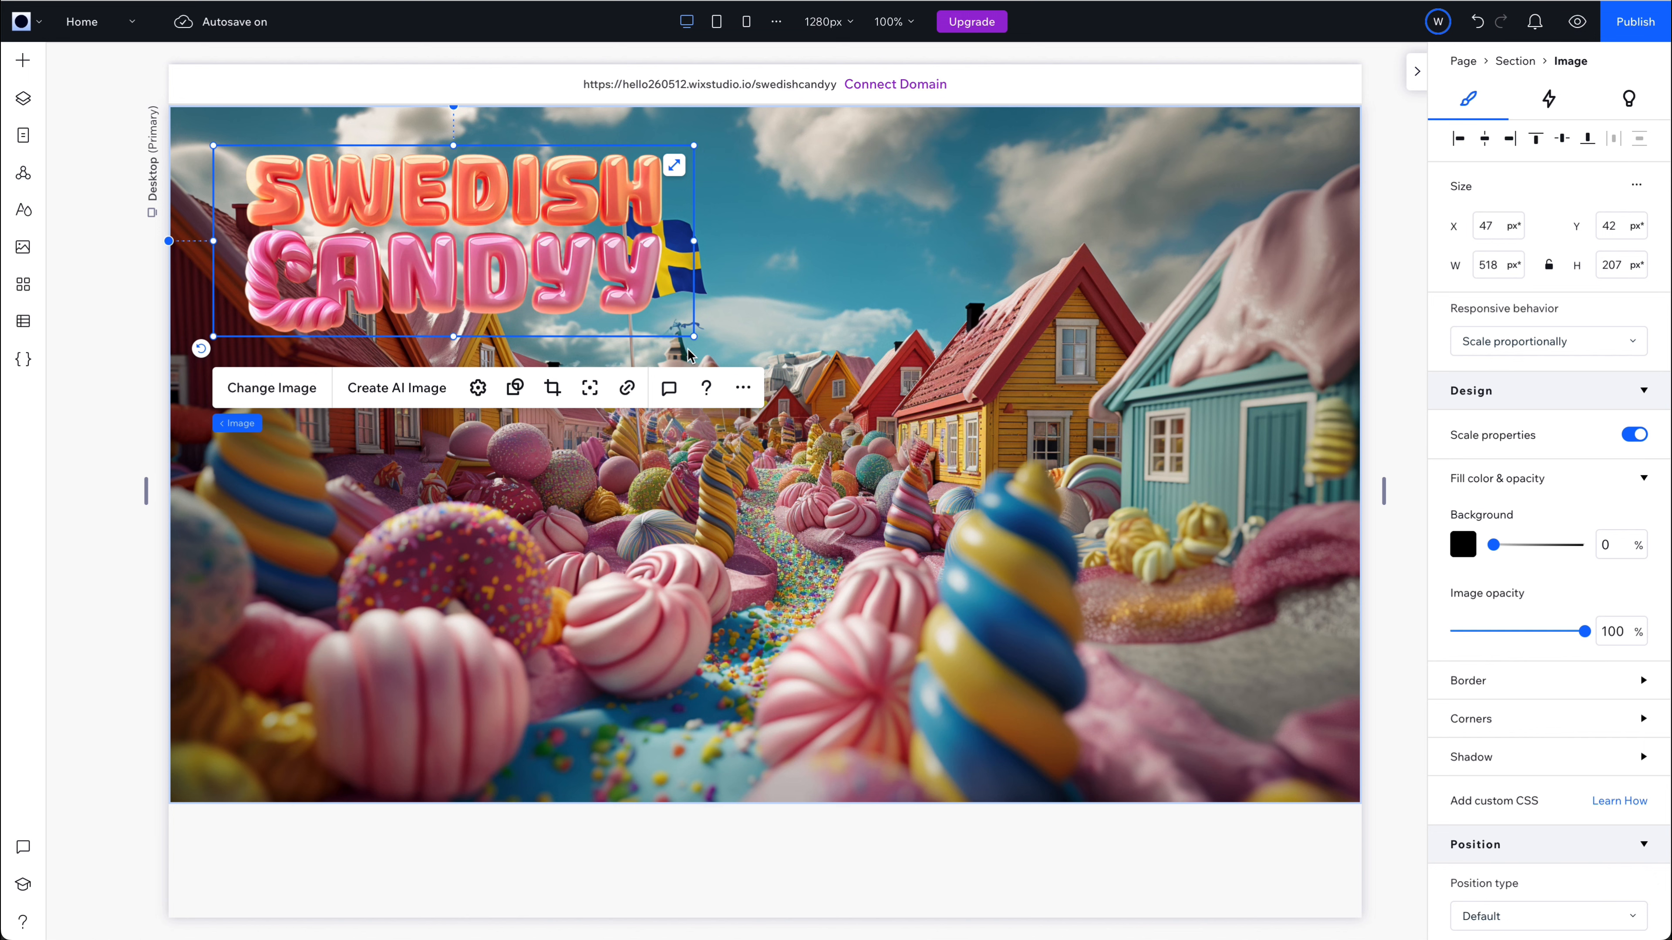
pyautogui.moveTo(470, 261)
pyautogui.mouseDown()
pyautogui.moveTo(707, 305)
pyautogui.moveTo(766, 422)
pyautogui.moveTo(1066, 257)
pyautogui.moveTo(462, 267)
pyautogui.mouseUp()
pyautogui.moveTo(685, 341); pyautogui.dragTo(527, 290)
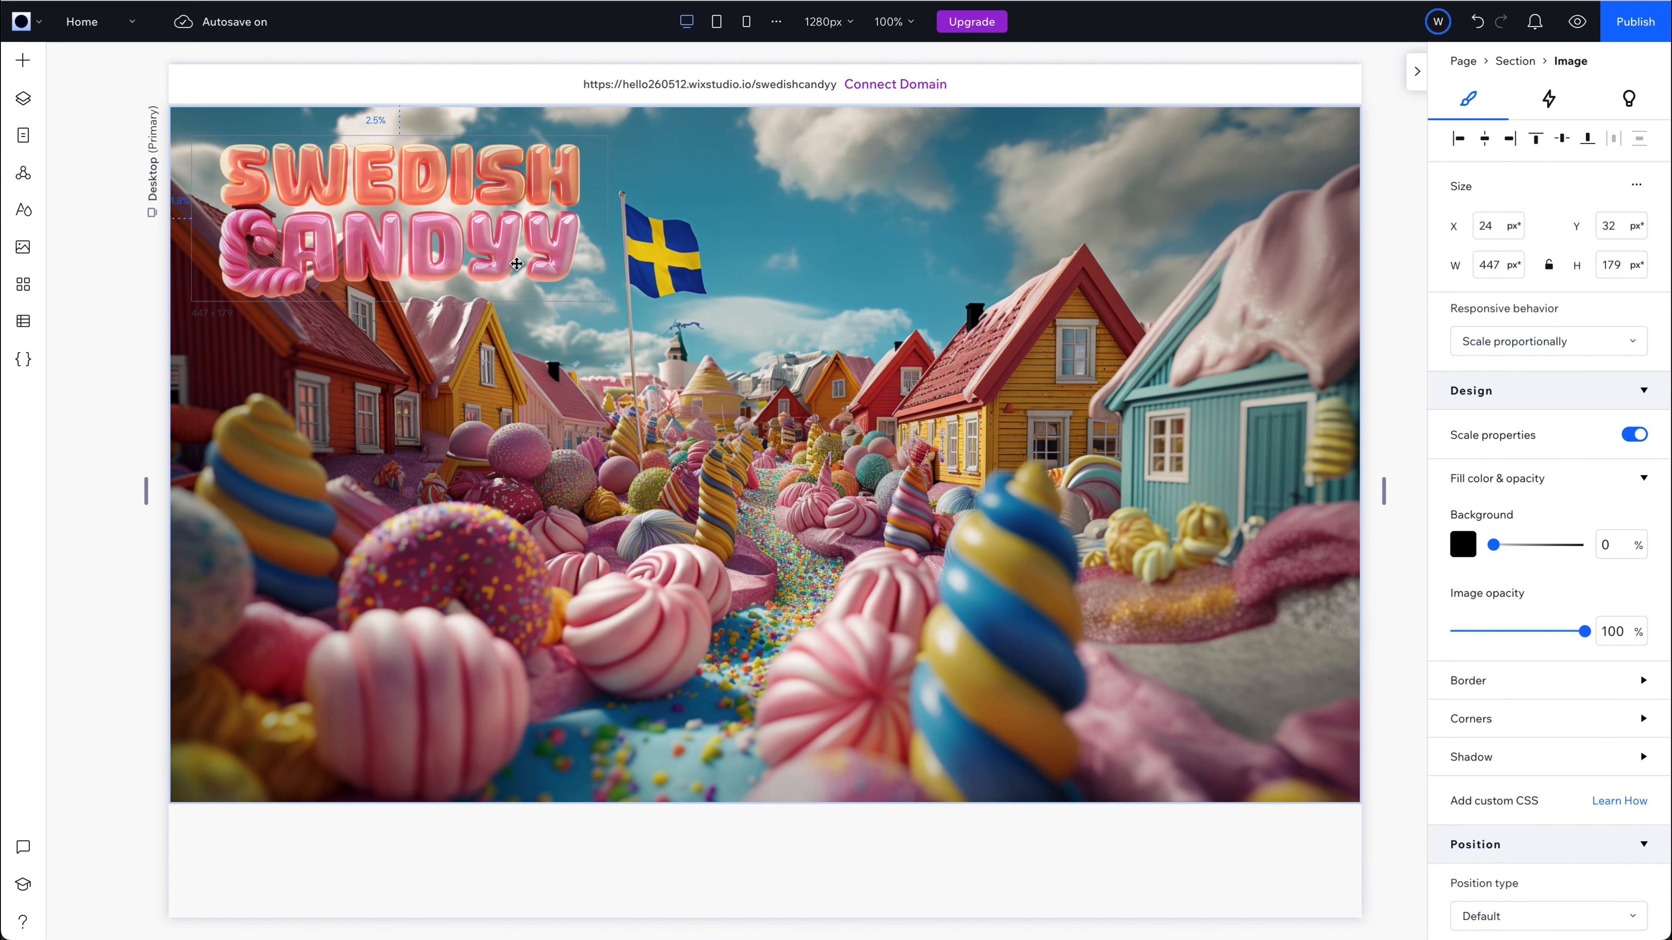
pyautogui.click(95, 495)
# Try a Tilt 3D mouse effect on the Swedish Candyy logo.
pyautogui.click(437, 284)
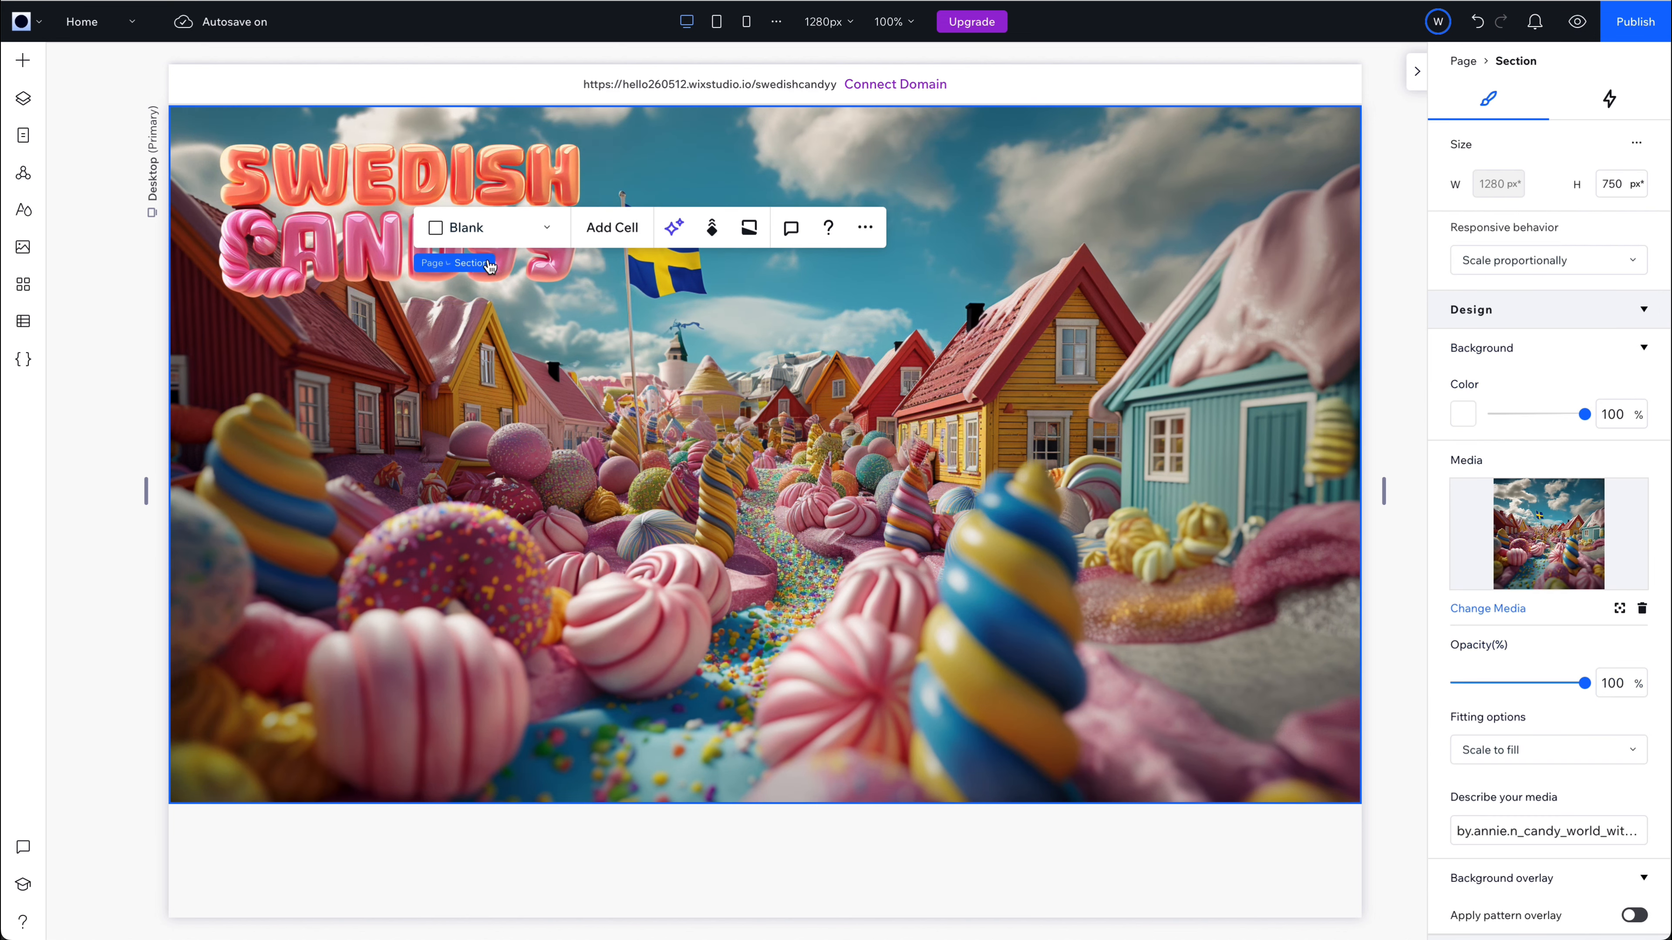
pyautogui.click(437, 285)
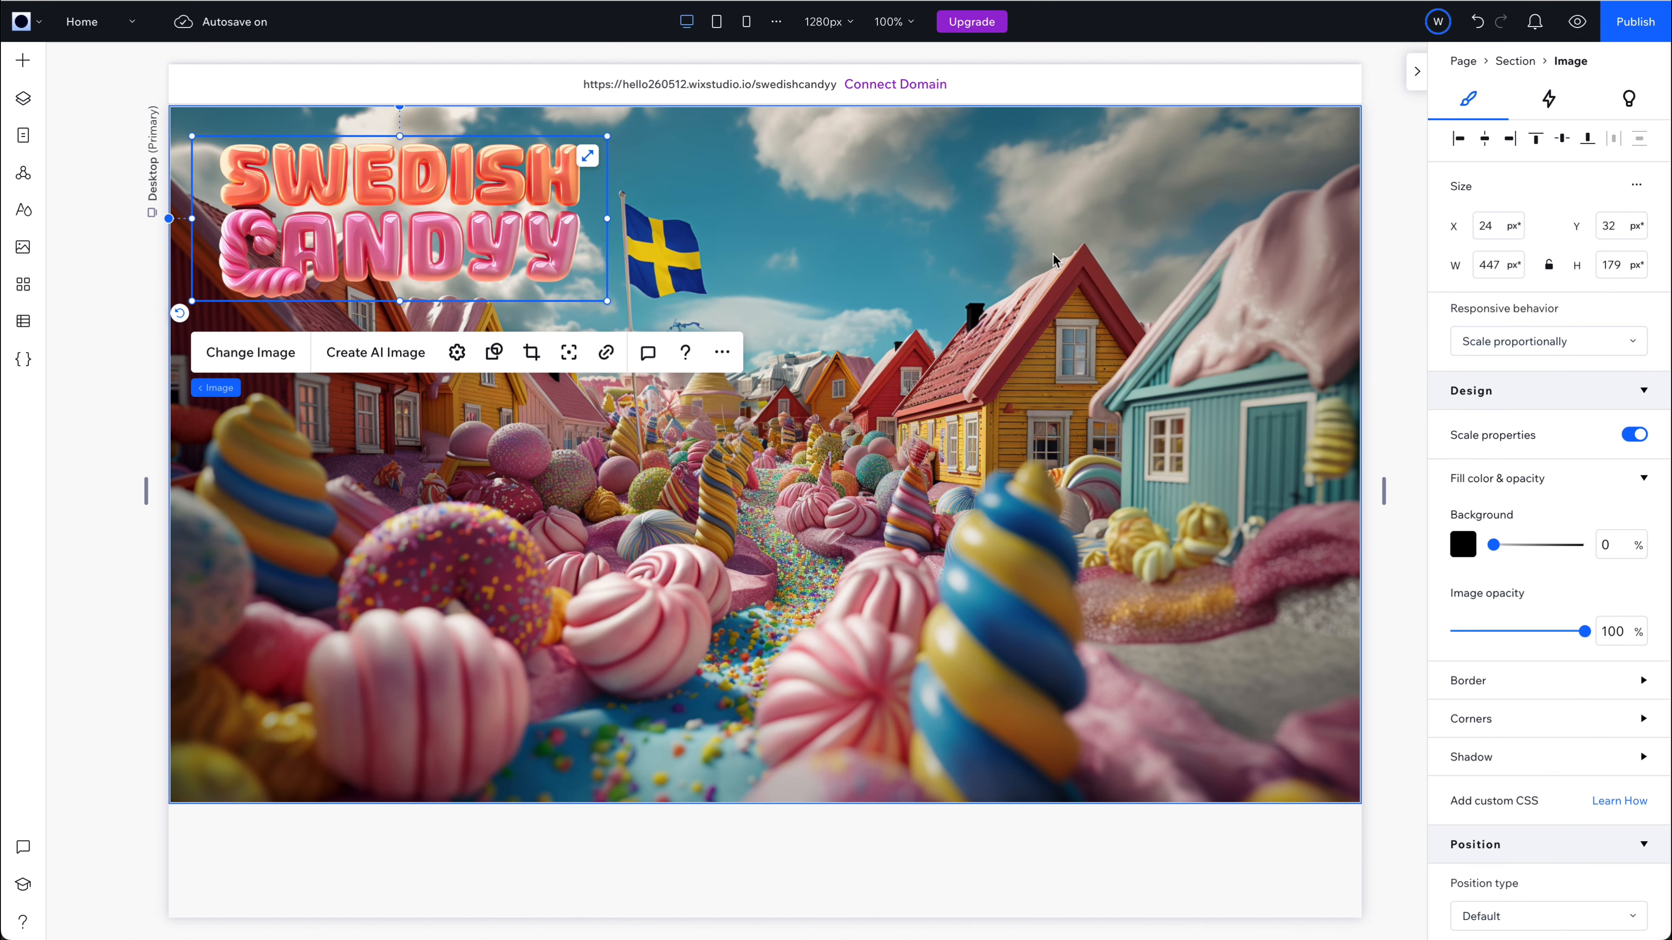
pyautogui.click(1551, 102)
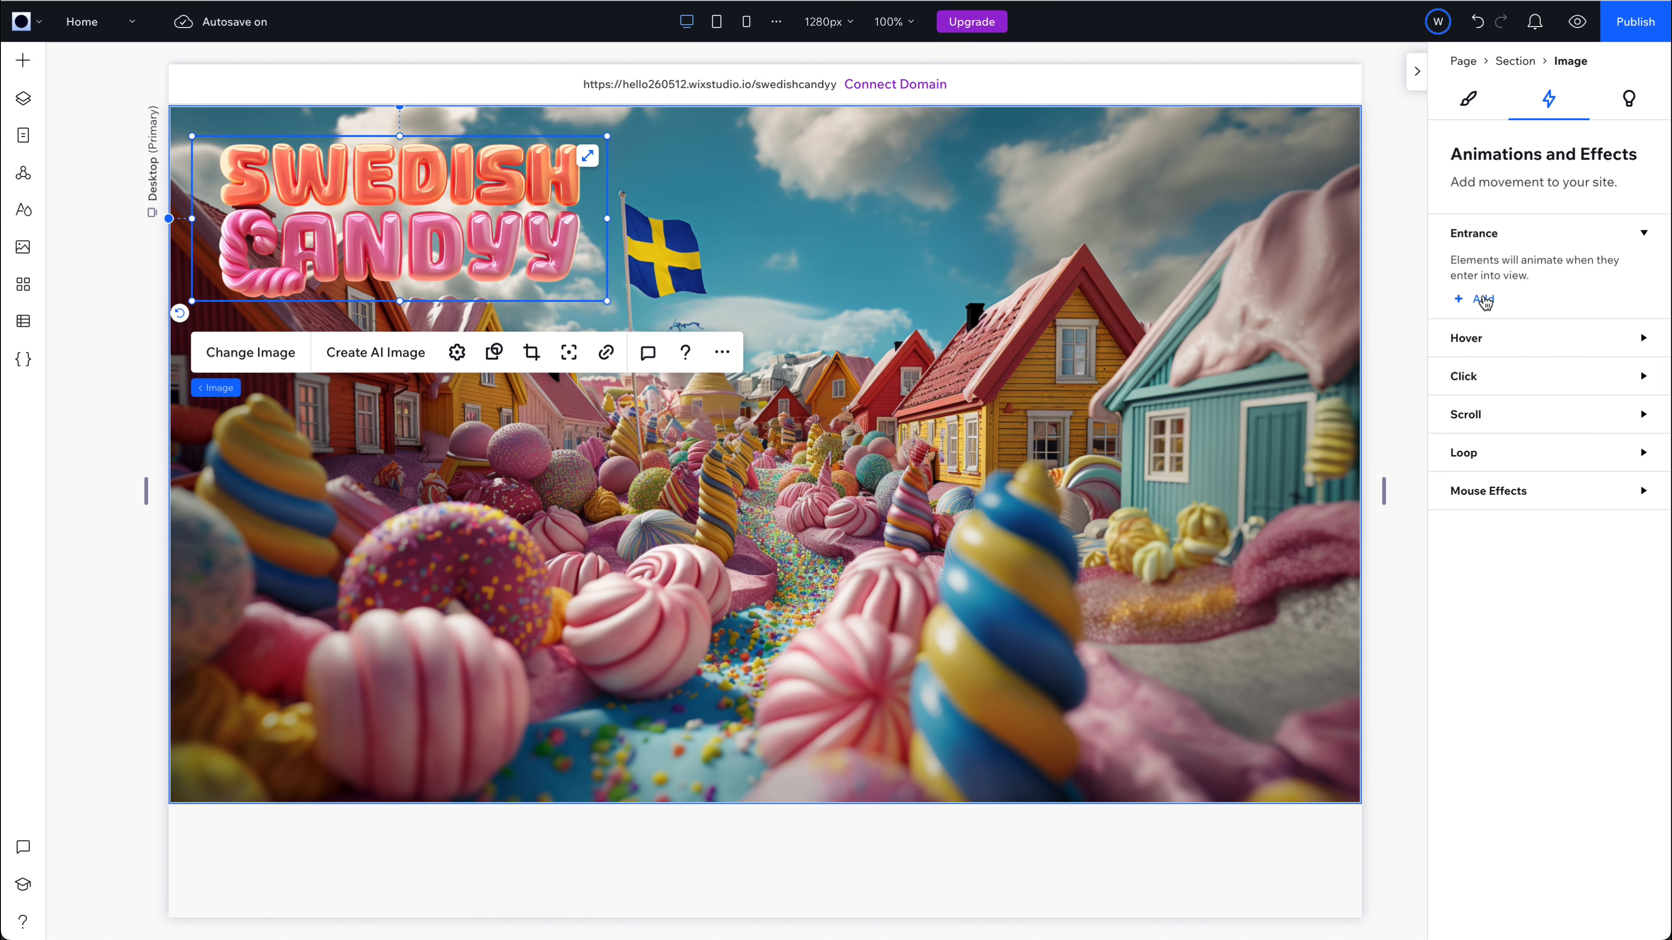
pyautogui.click(1477, 489)
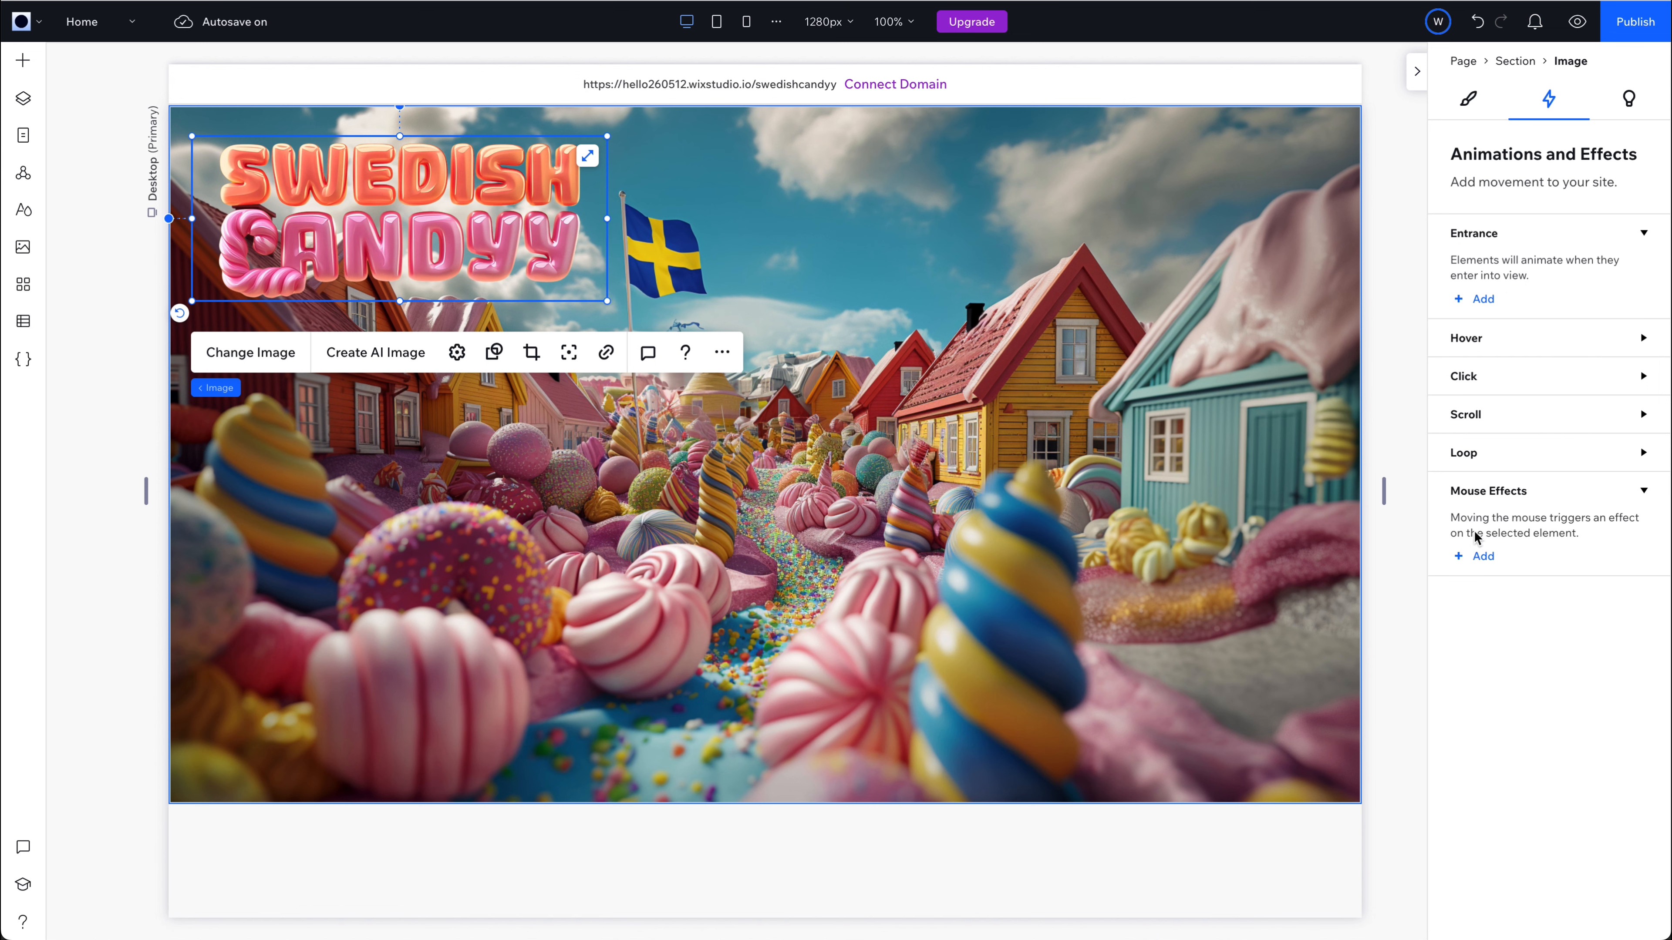
pyautogui.click(1480, 547)
pyautogui.click(1547, 264)
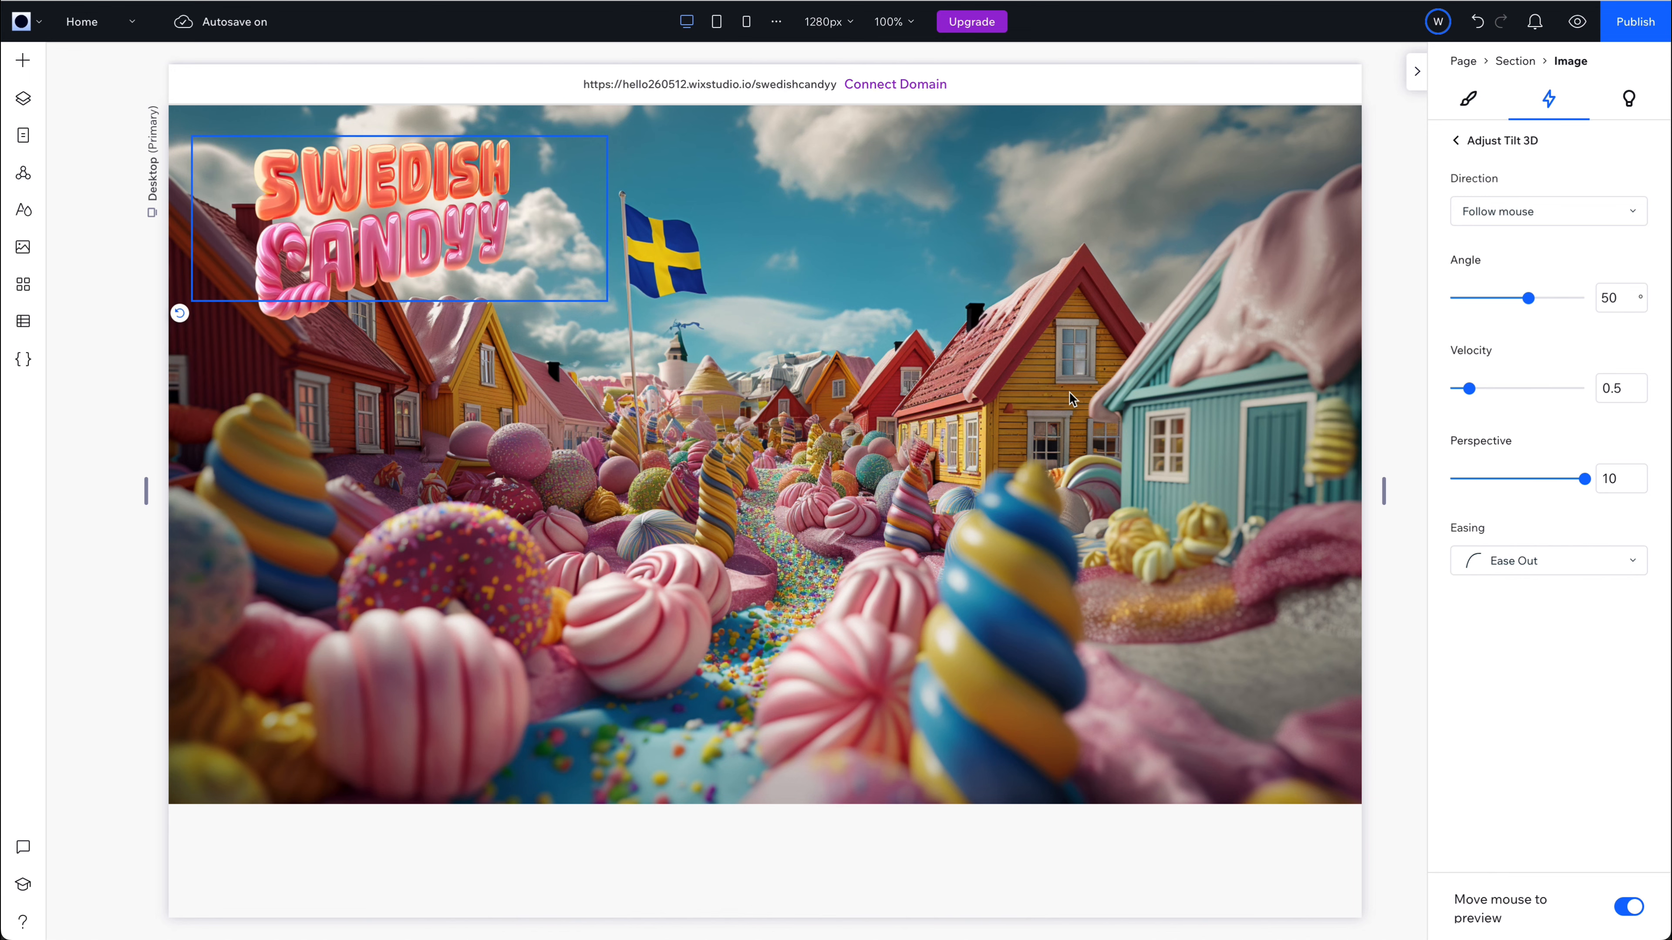
# Change the logo's mouse effect to Track with a velocity of 0.4.
pyautogui.click(1456, 140)
pyautogui.click(1618, 265)
pyautogui.click(1542, 914)
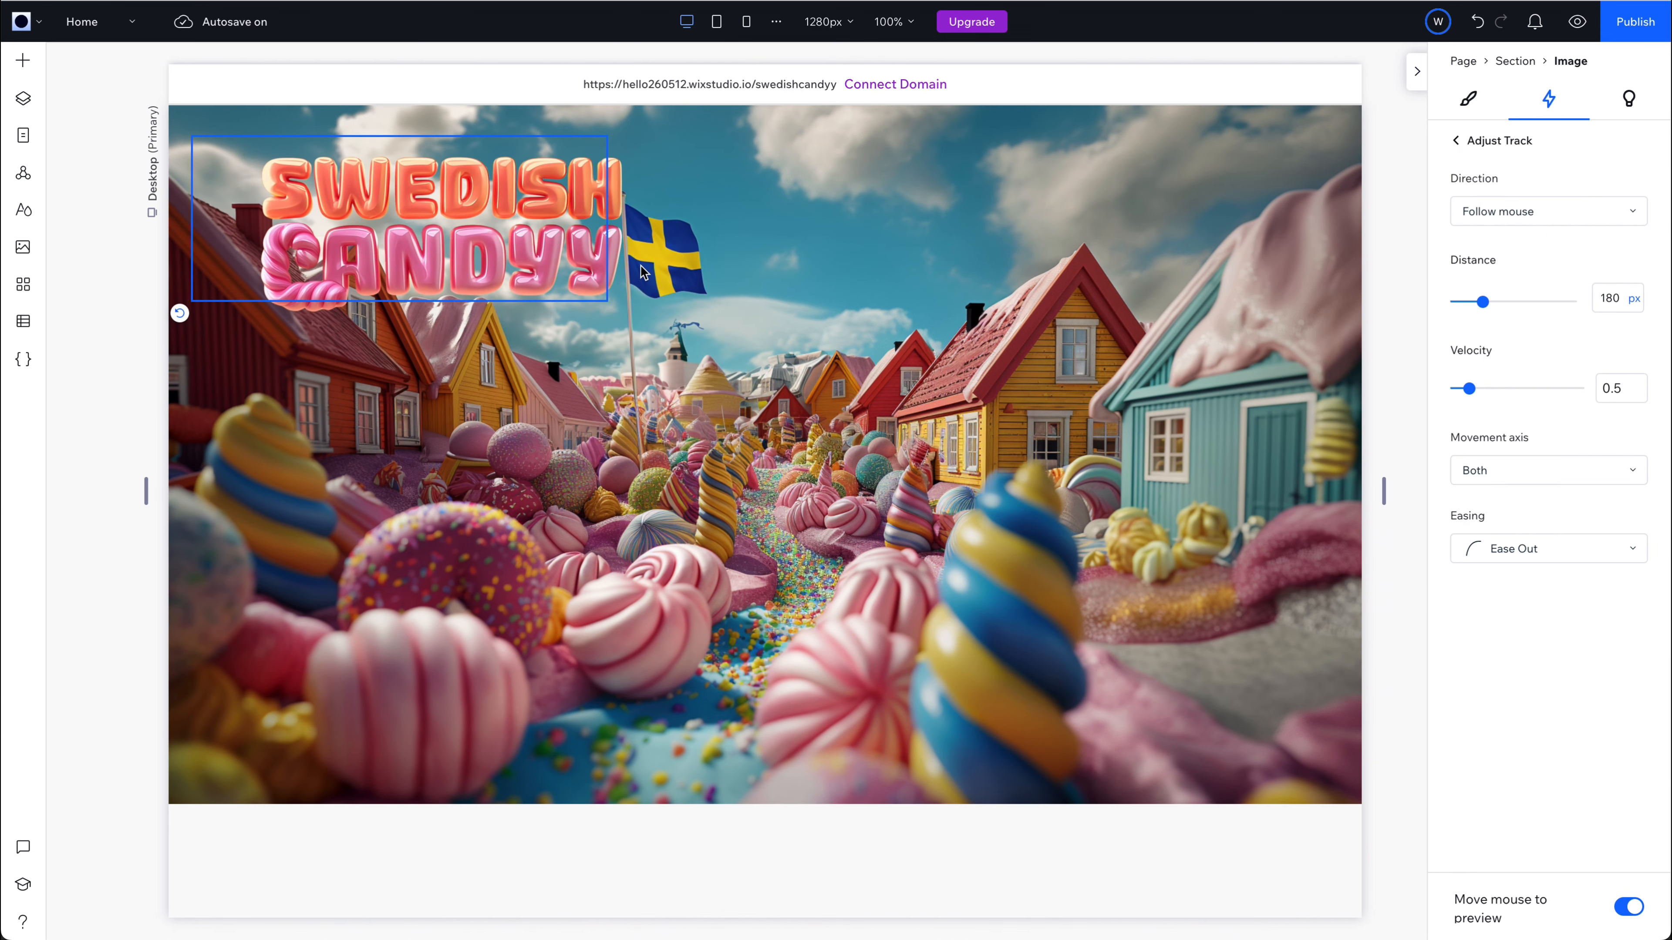
pyautogui.moveTo(1468, 389); pyautogui.dragTo(1466, 388)
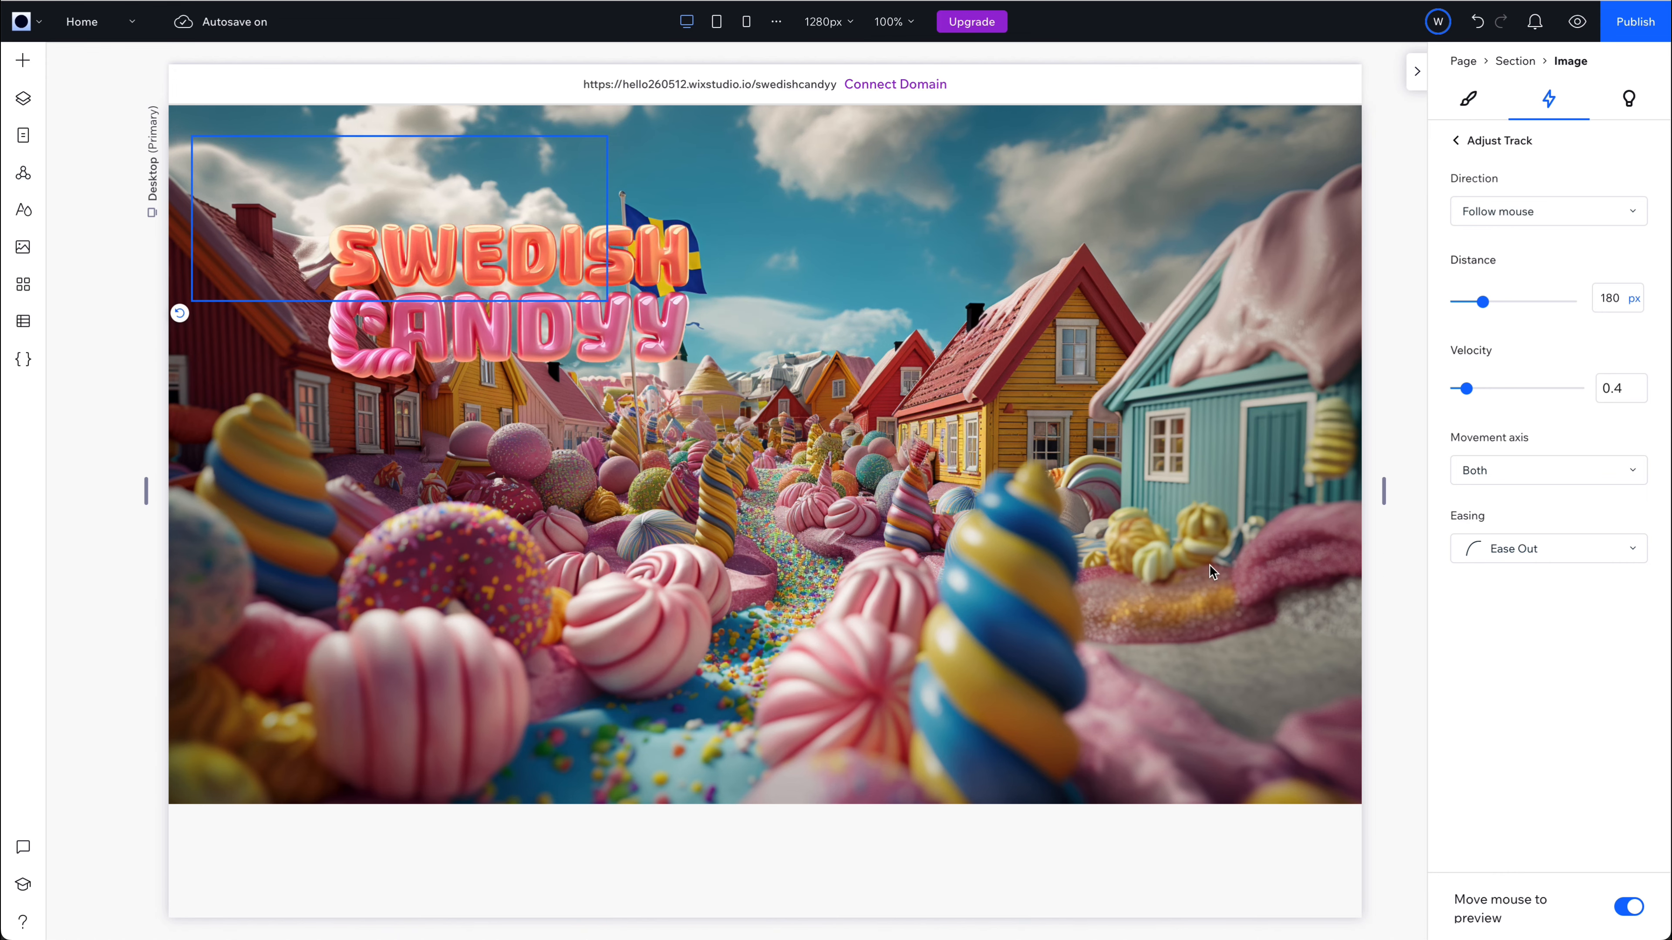
pyautogui.click(1456, 141)
pyautogui.click(93, 455)
# Add an image element to the hero section and set its picture to smile.gif from the site files.
pyautogui.click(25, 62)
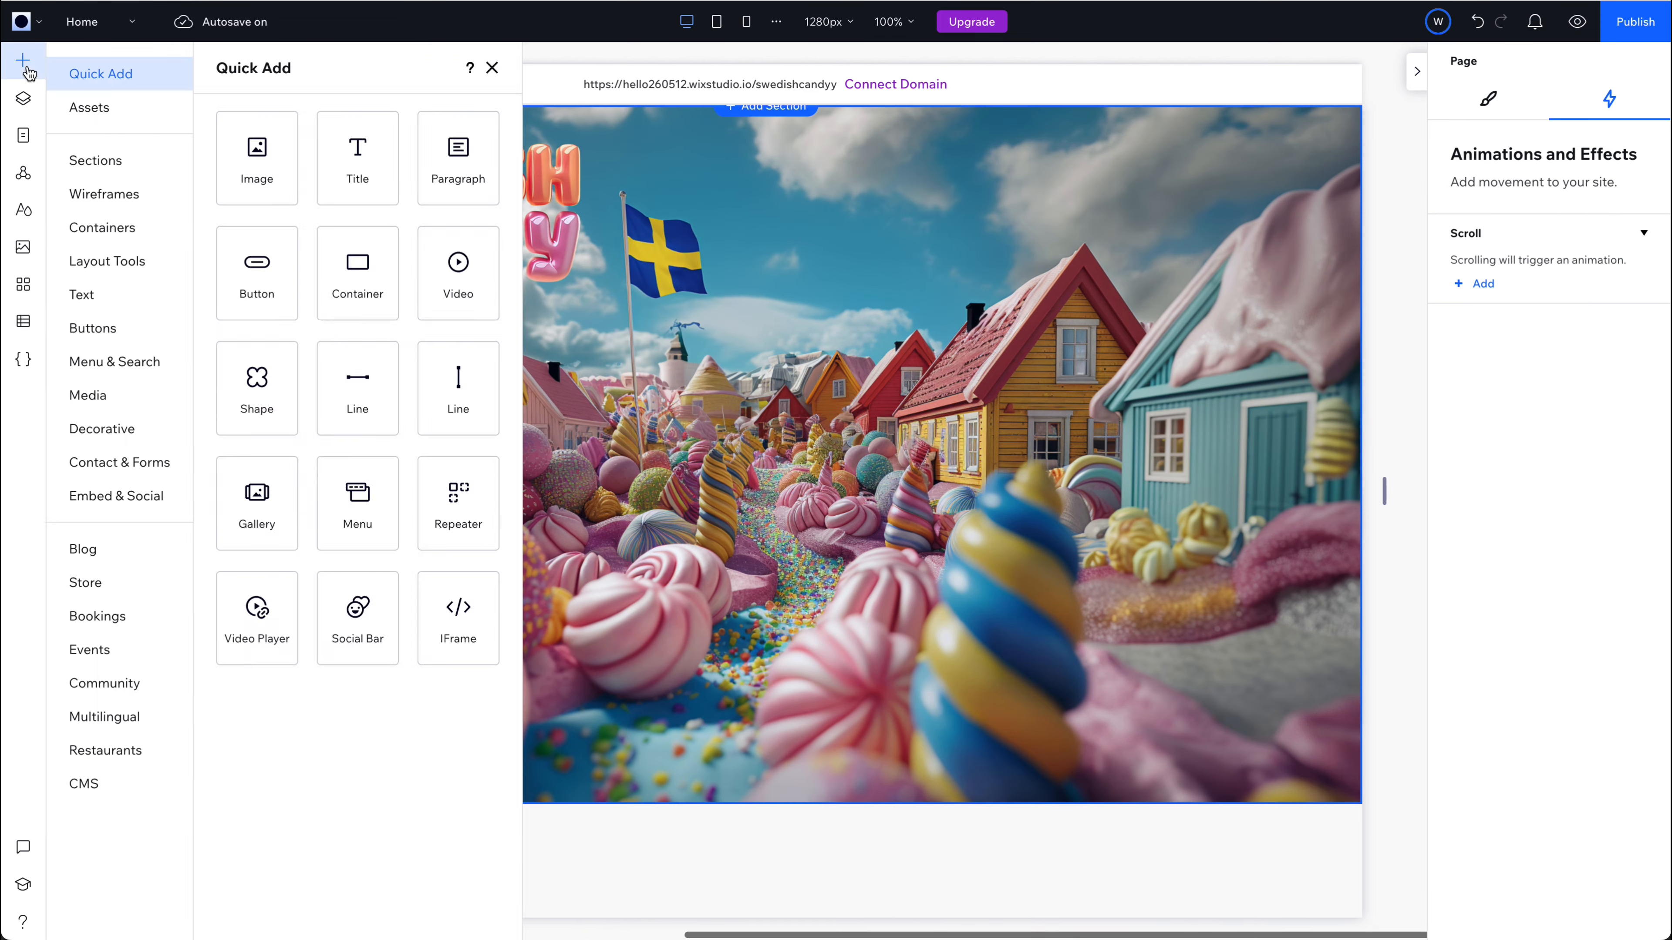
pyautogui.click(257, 157)
pyautogui.moveTo(499, 294); pyautogui.dragTo(1061, 704)
pyautogui.click(937, 518)
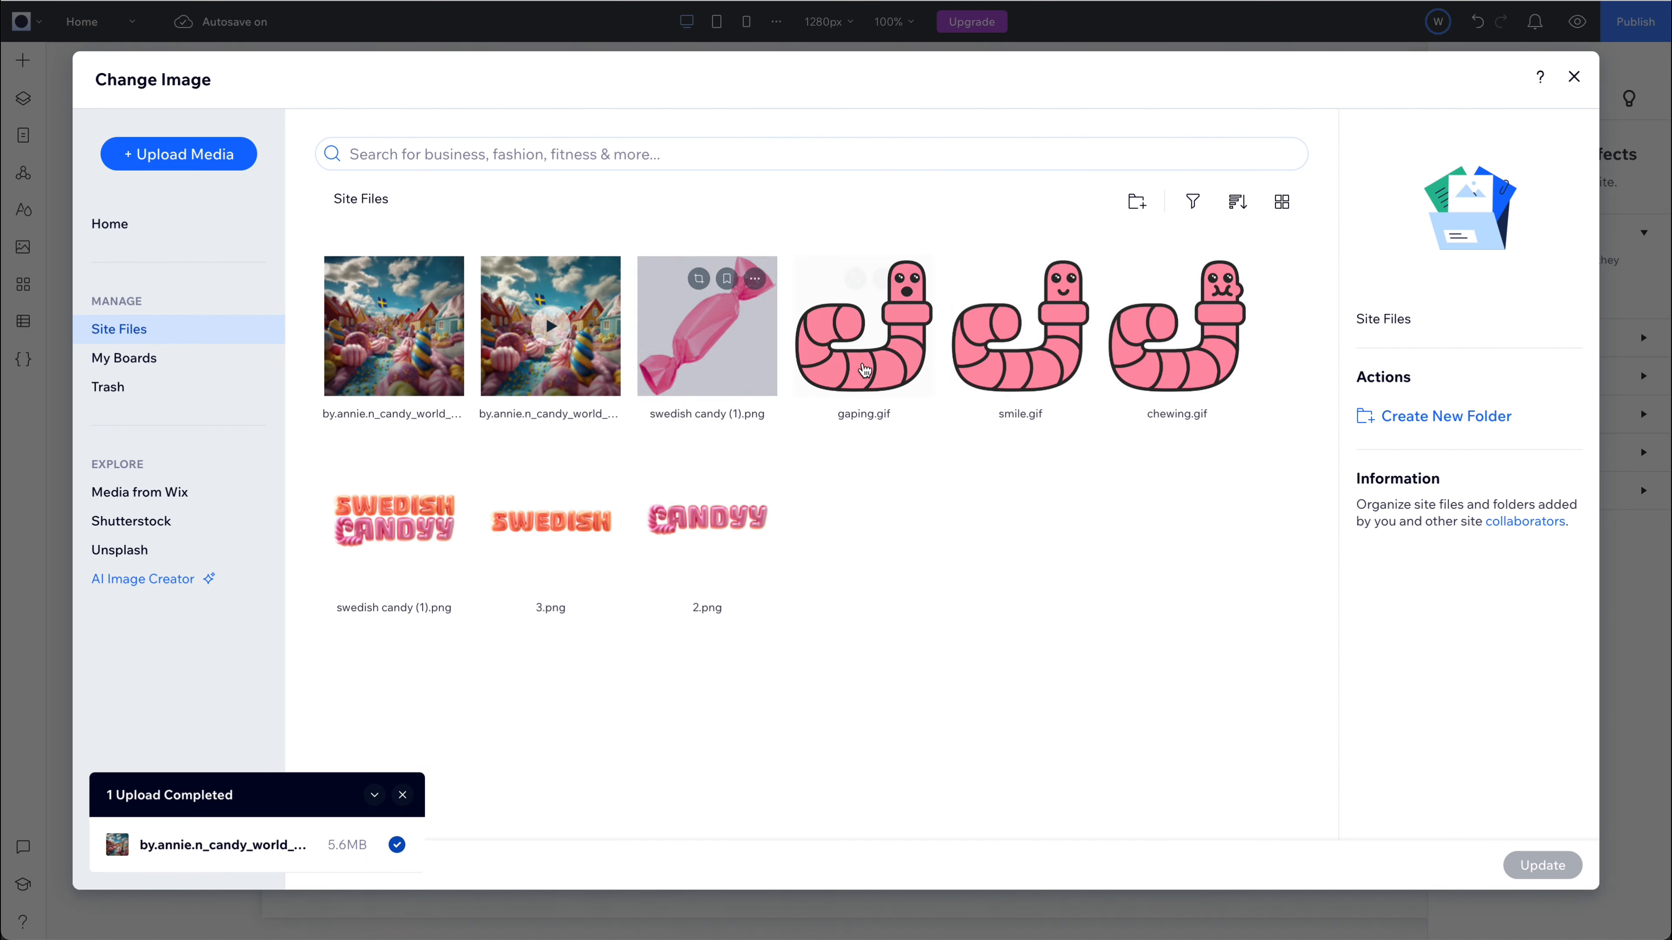
pyautogui.click(1020, 329)
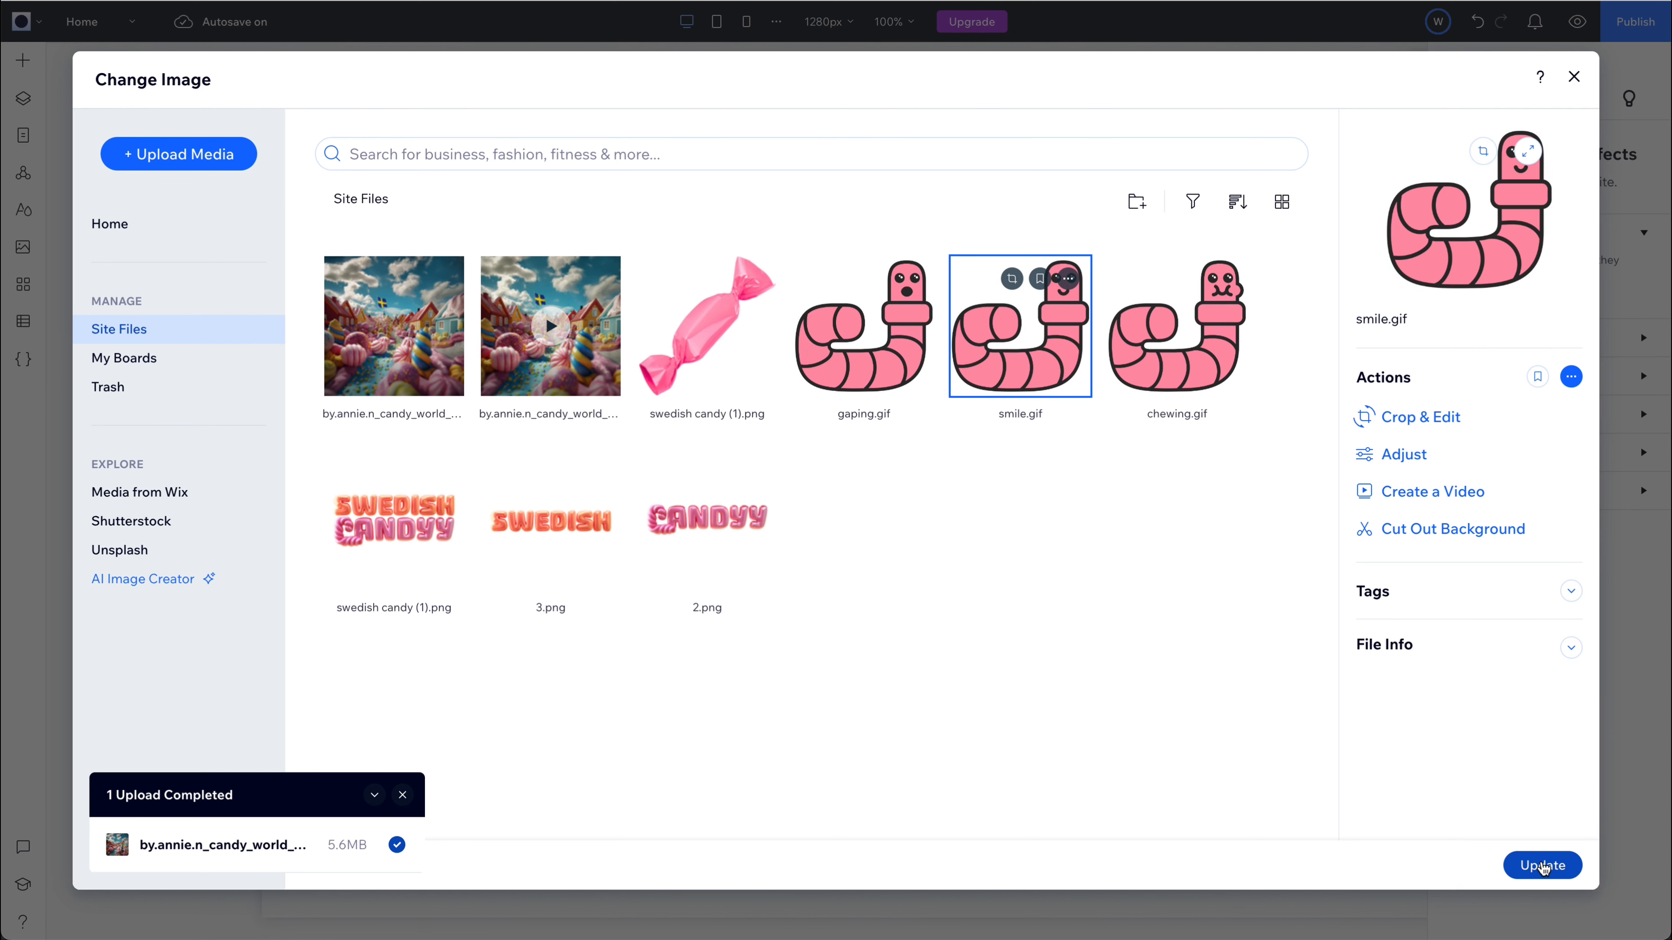
pyautogui.click(1542, 865)
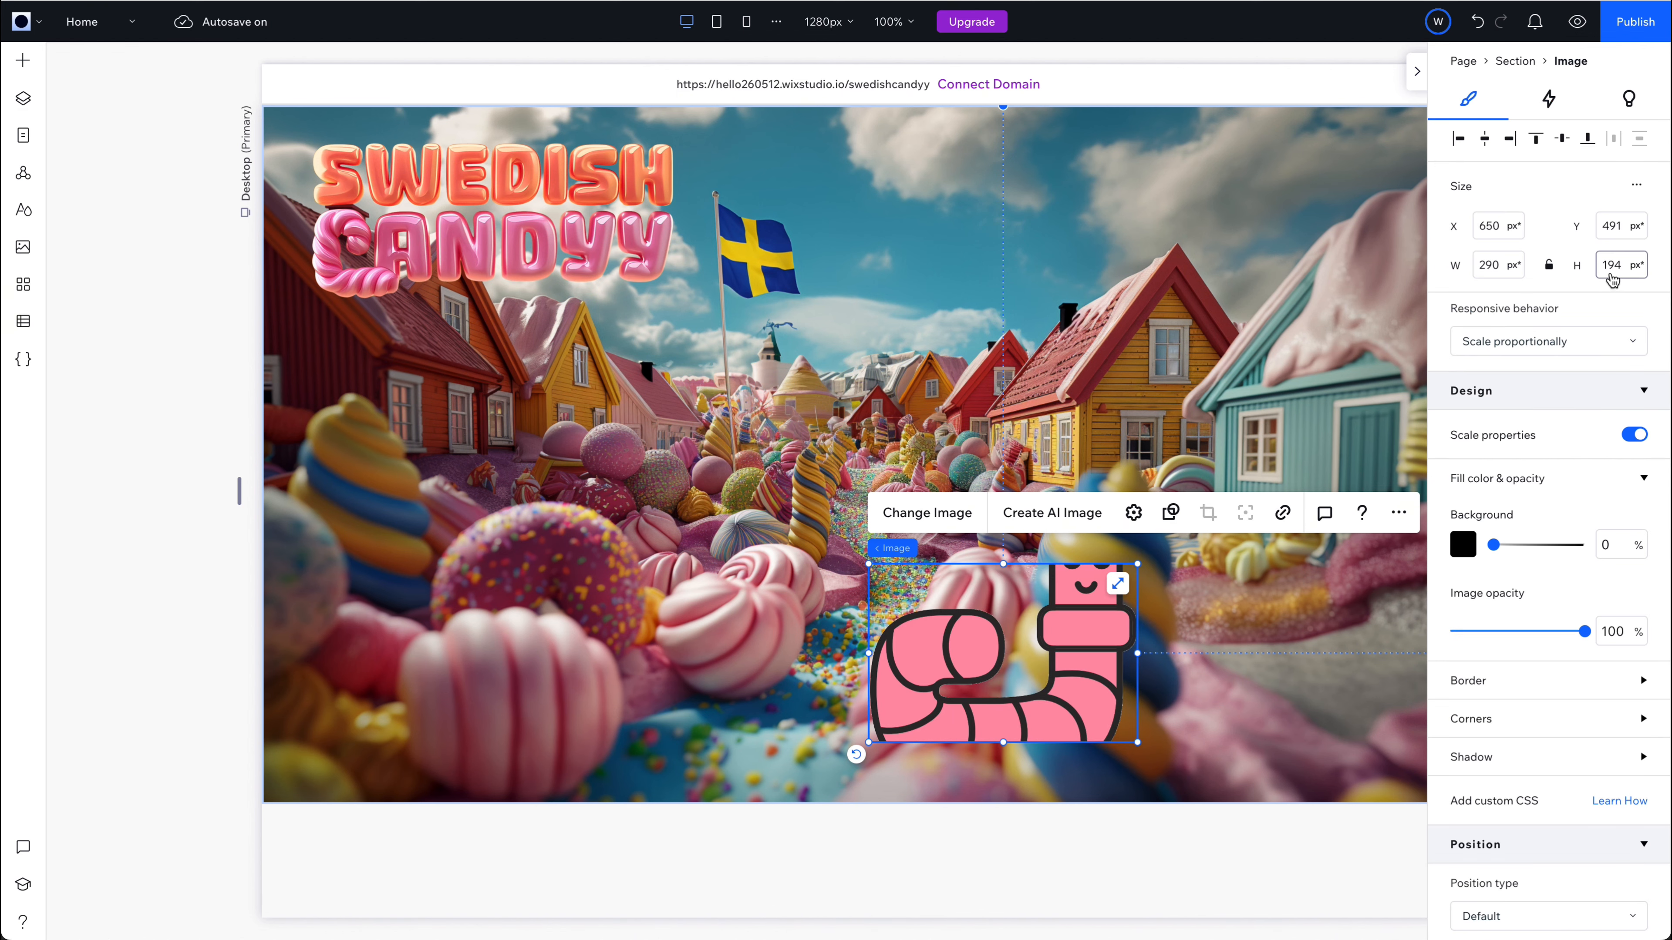
# Set the smiling worm's height to 290 px, lock its proportions, and enlarge it to about 307 × 307 px at about X 376, Y 375.
pyautogui.write('290')
pyautogui.press('Return')
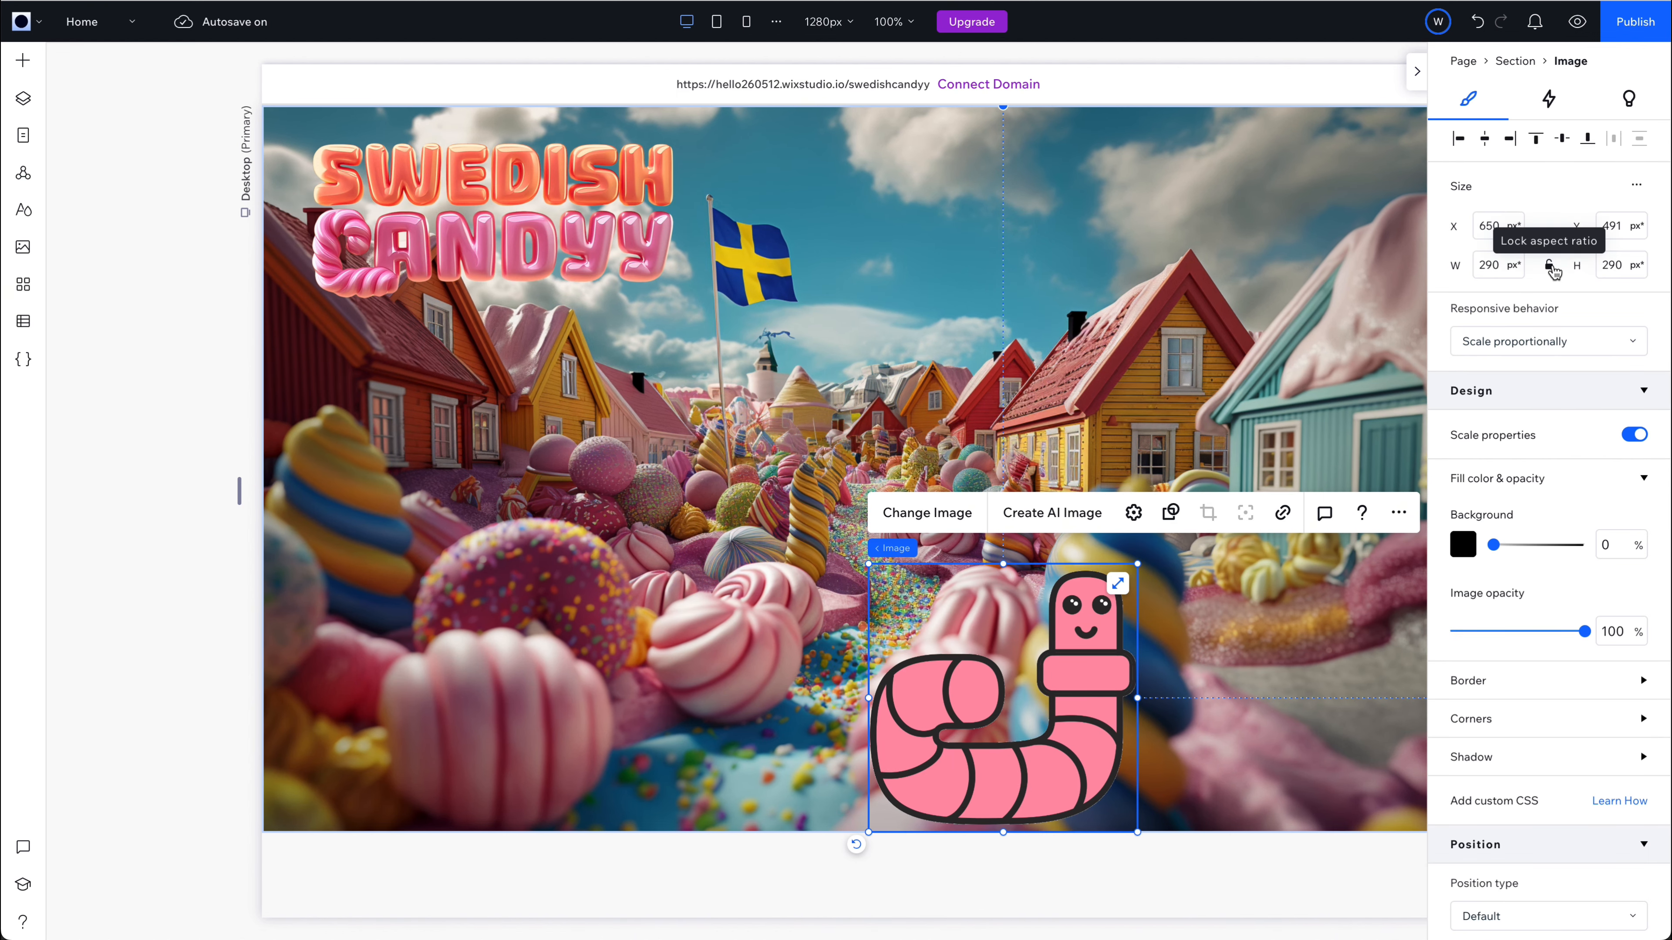
pyautogui.moveTo(1055, 748); pyautogui.dragTo(703, 715)
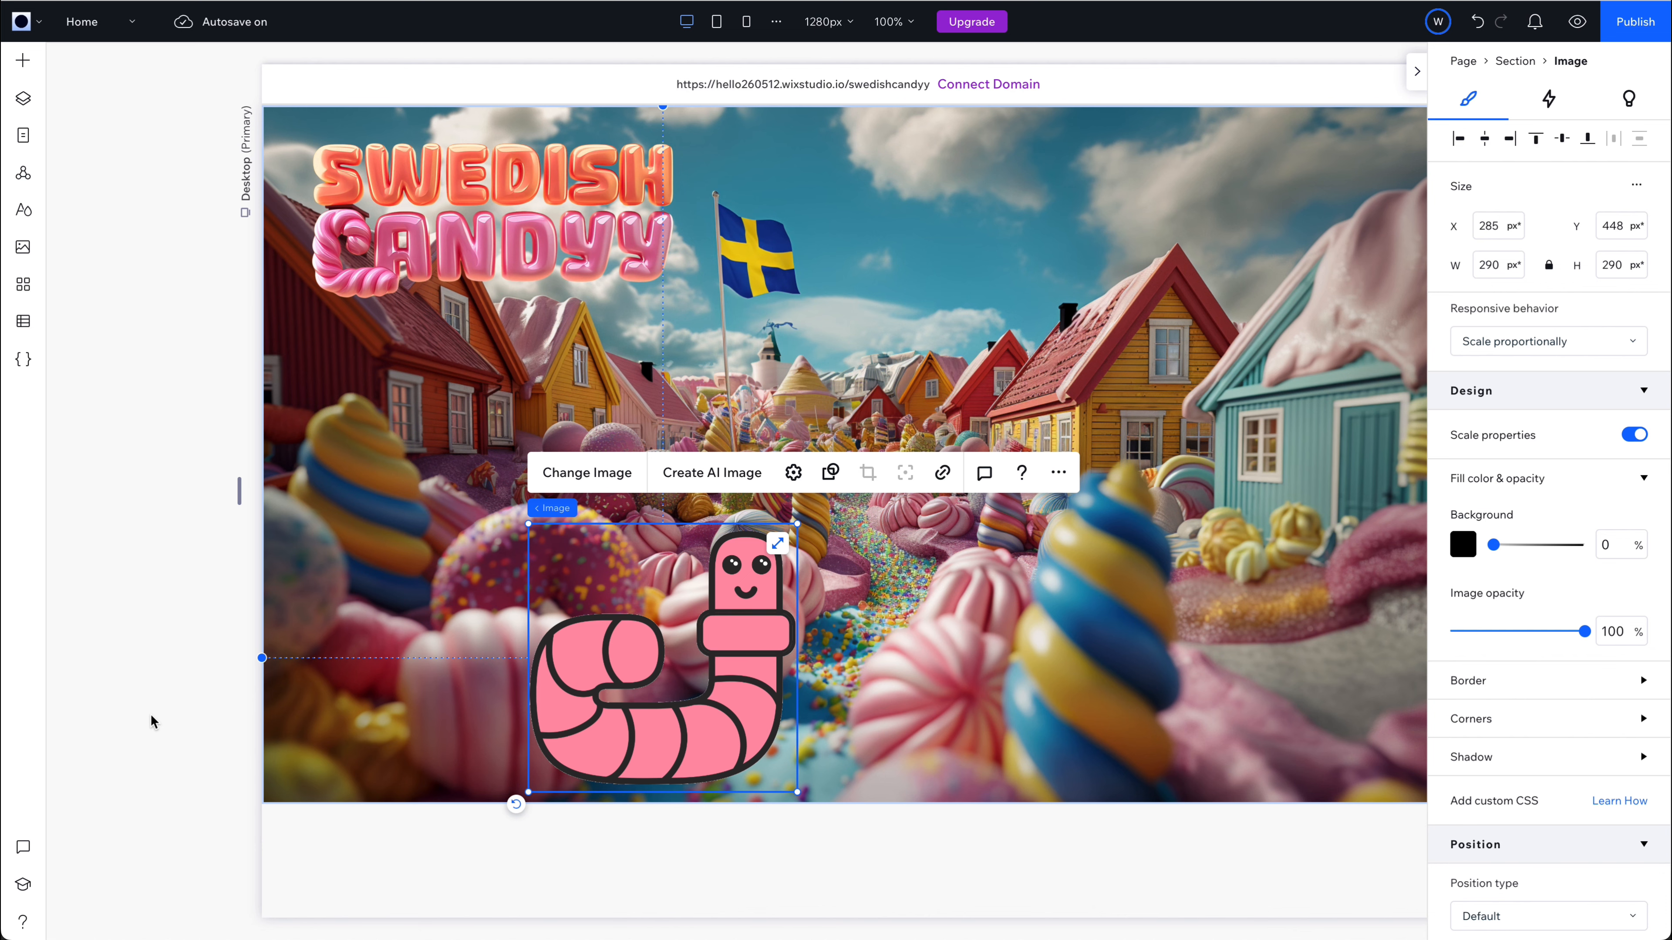
pyautogui.moveTo(815, 447); pyautogui.dragTo(797, 464)
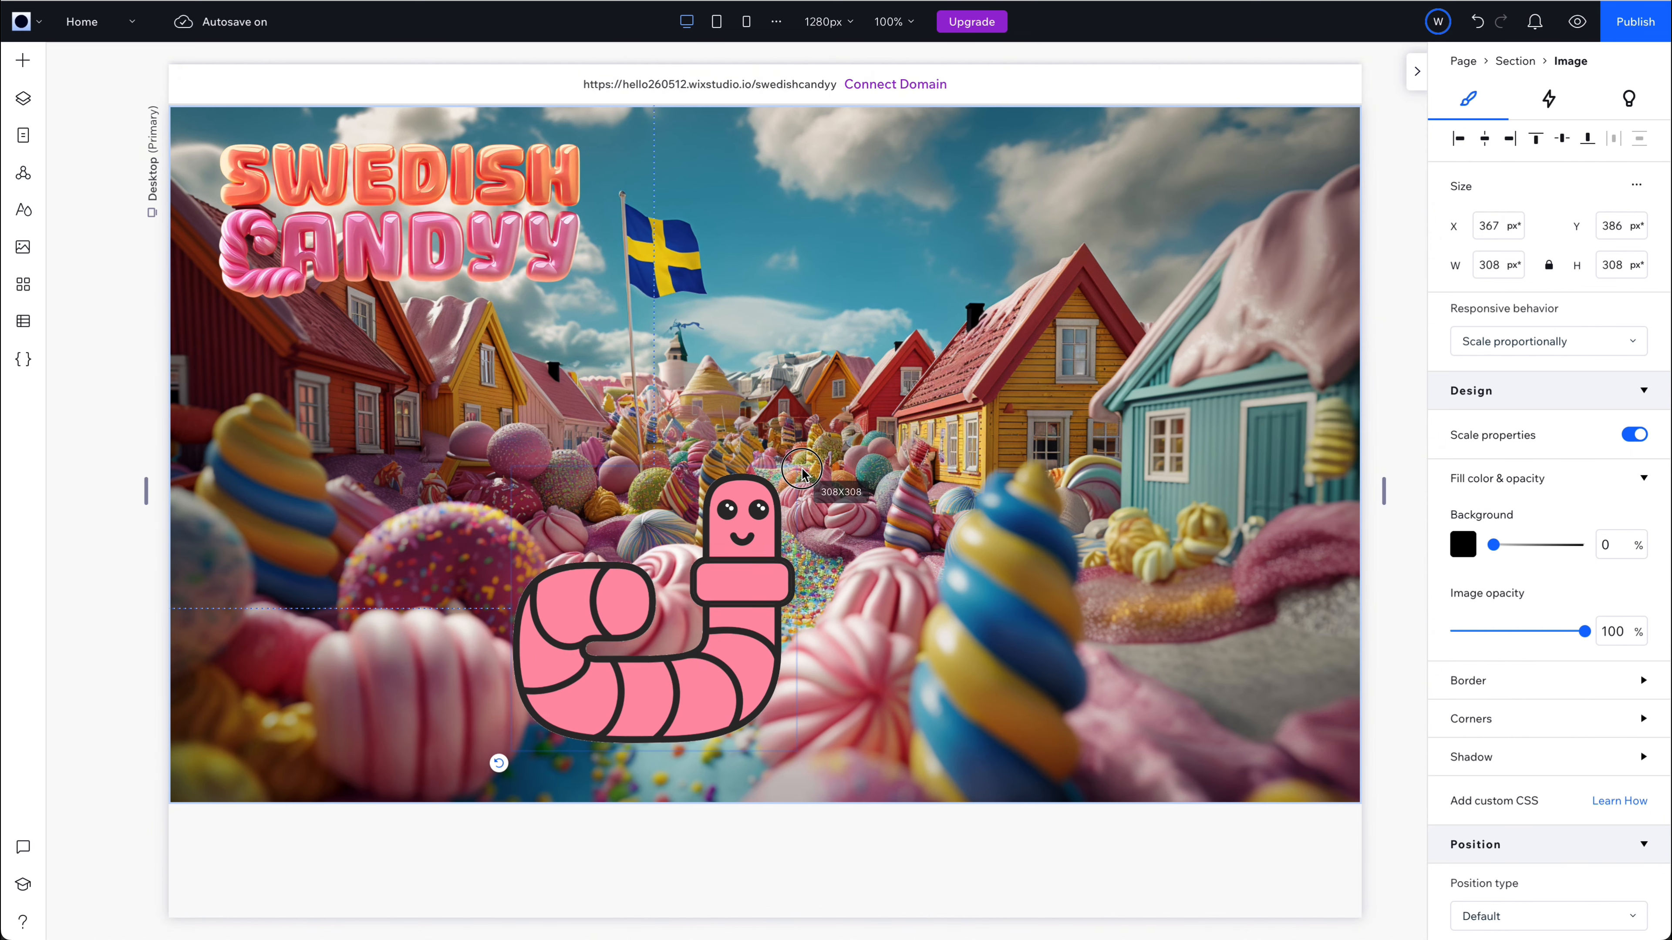
pyautogui.moveTo(704, 690)
pyautogui.mouseDown()
pyautogui.moveTo(709, 710)
pyautogui.moveTo(945, 628)
pyautogui.moveTo(711, 685)
pyautogui.mouseUp()
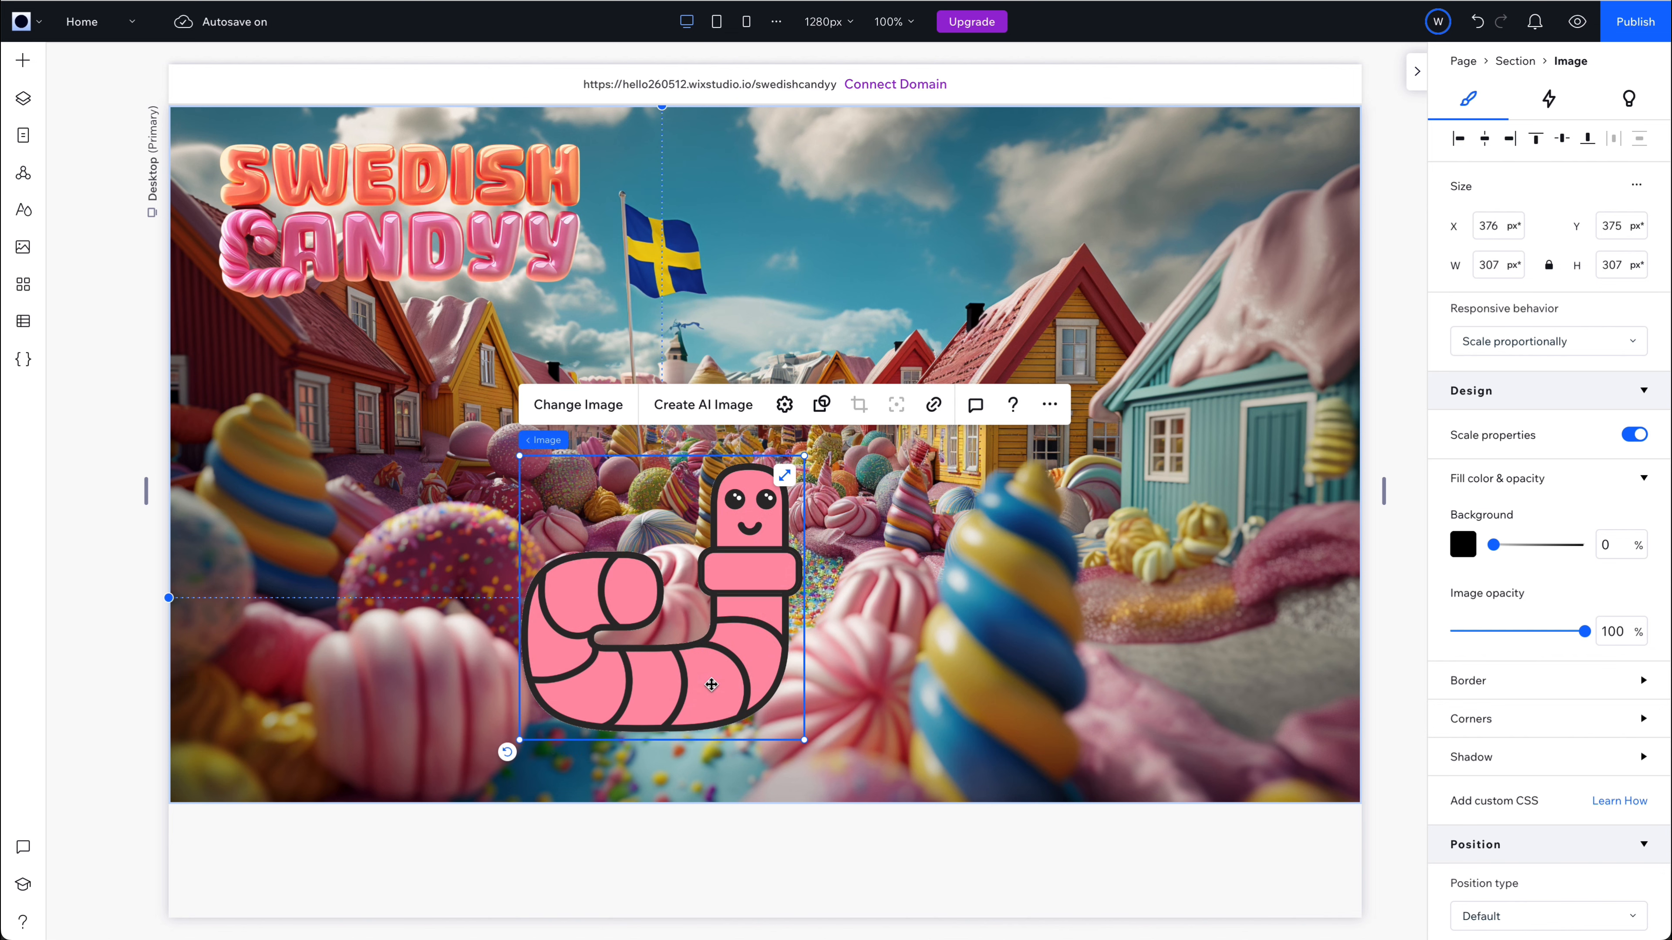
# Paste two copies of the smiling worm, placing them at about X 761, Y 352 and X 586, Y 45.
pyautogui.press('super+v')
pyautogui.moveTo(851, 484); pyautogui.dragTo(748, 628)
pyautogui.press('Delete')
pyautogui.press('super+v')
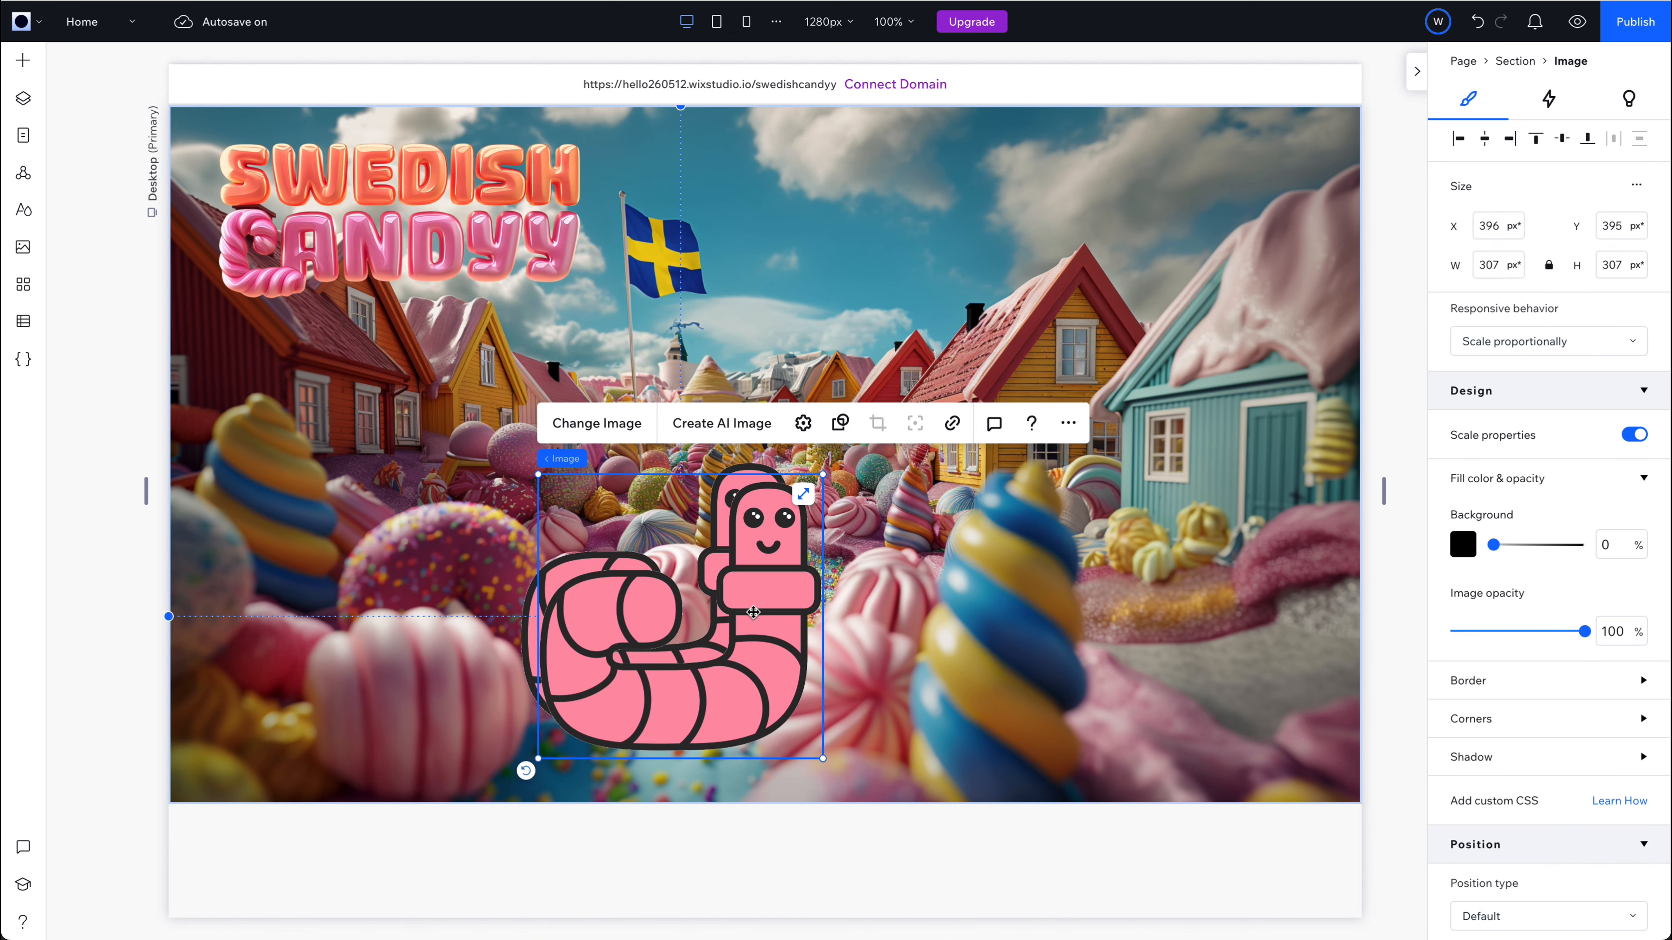
pyautogui.moveTo(746, 571); pyautogui.dragTo(658, 366)
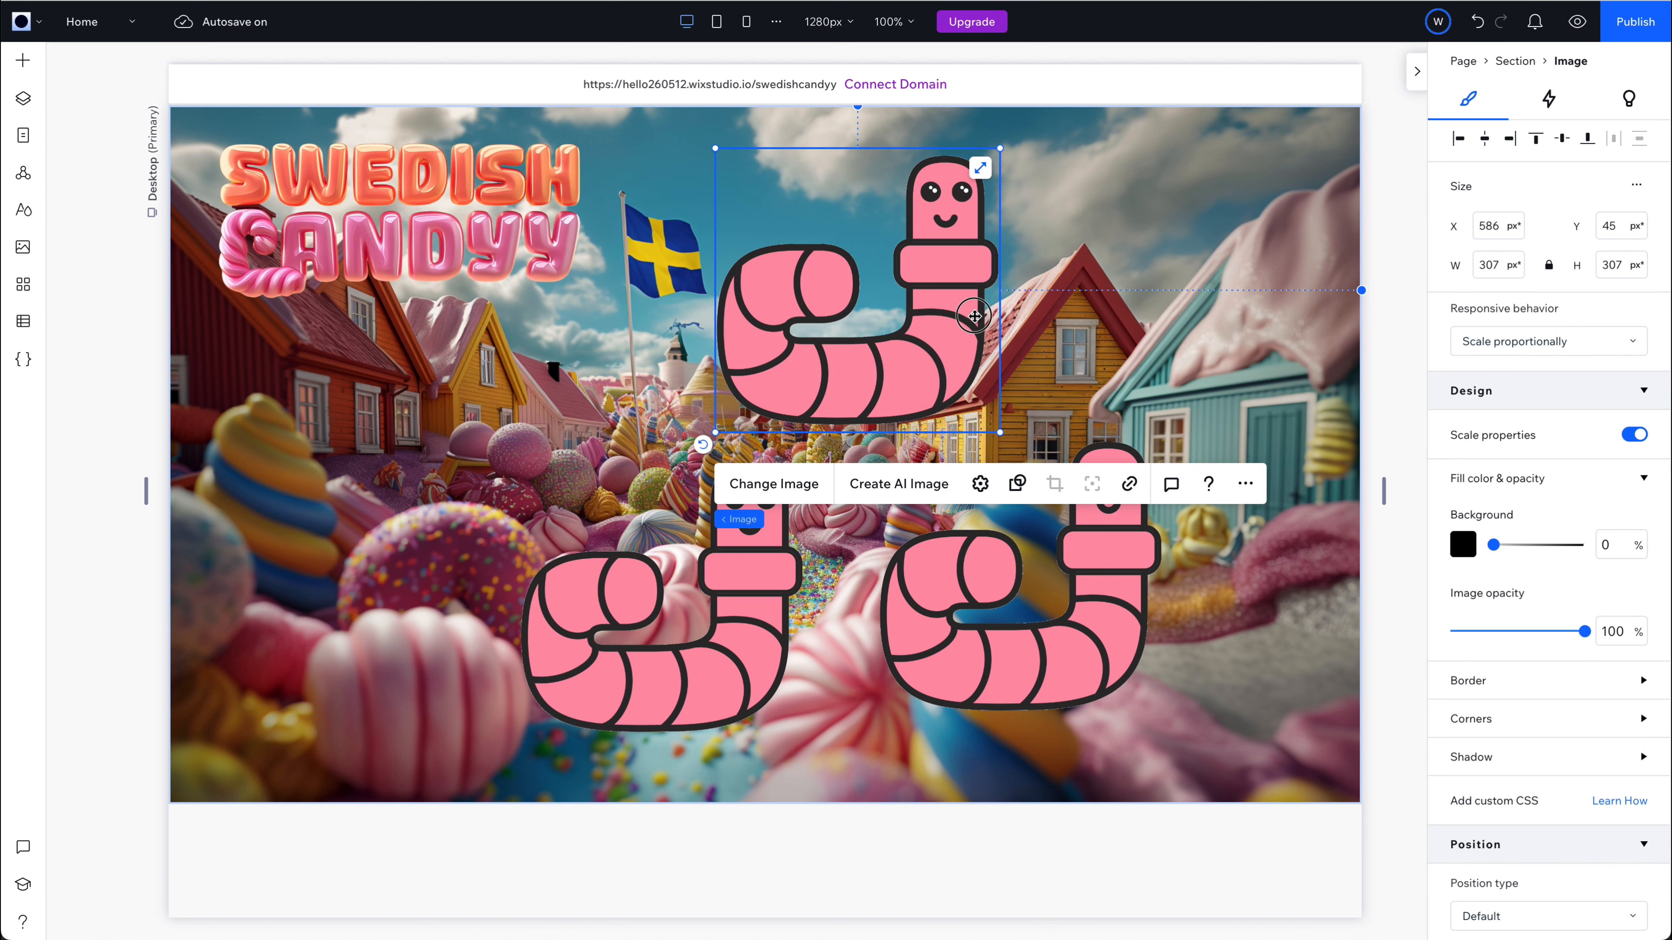
# Replace the picture of the upper worm copy with gaping.gif.
pyautogui.click(23, 61)
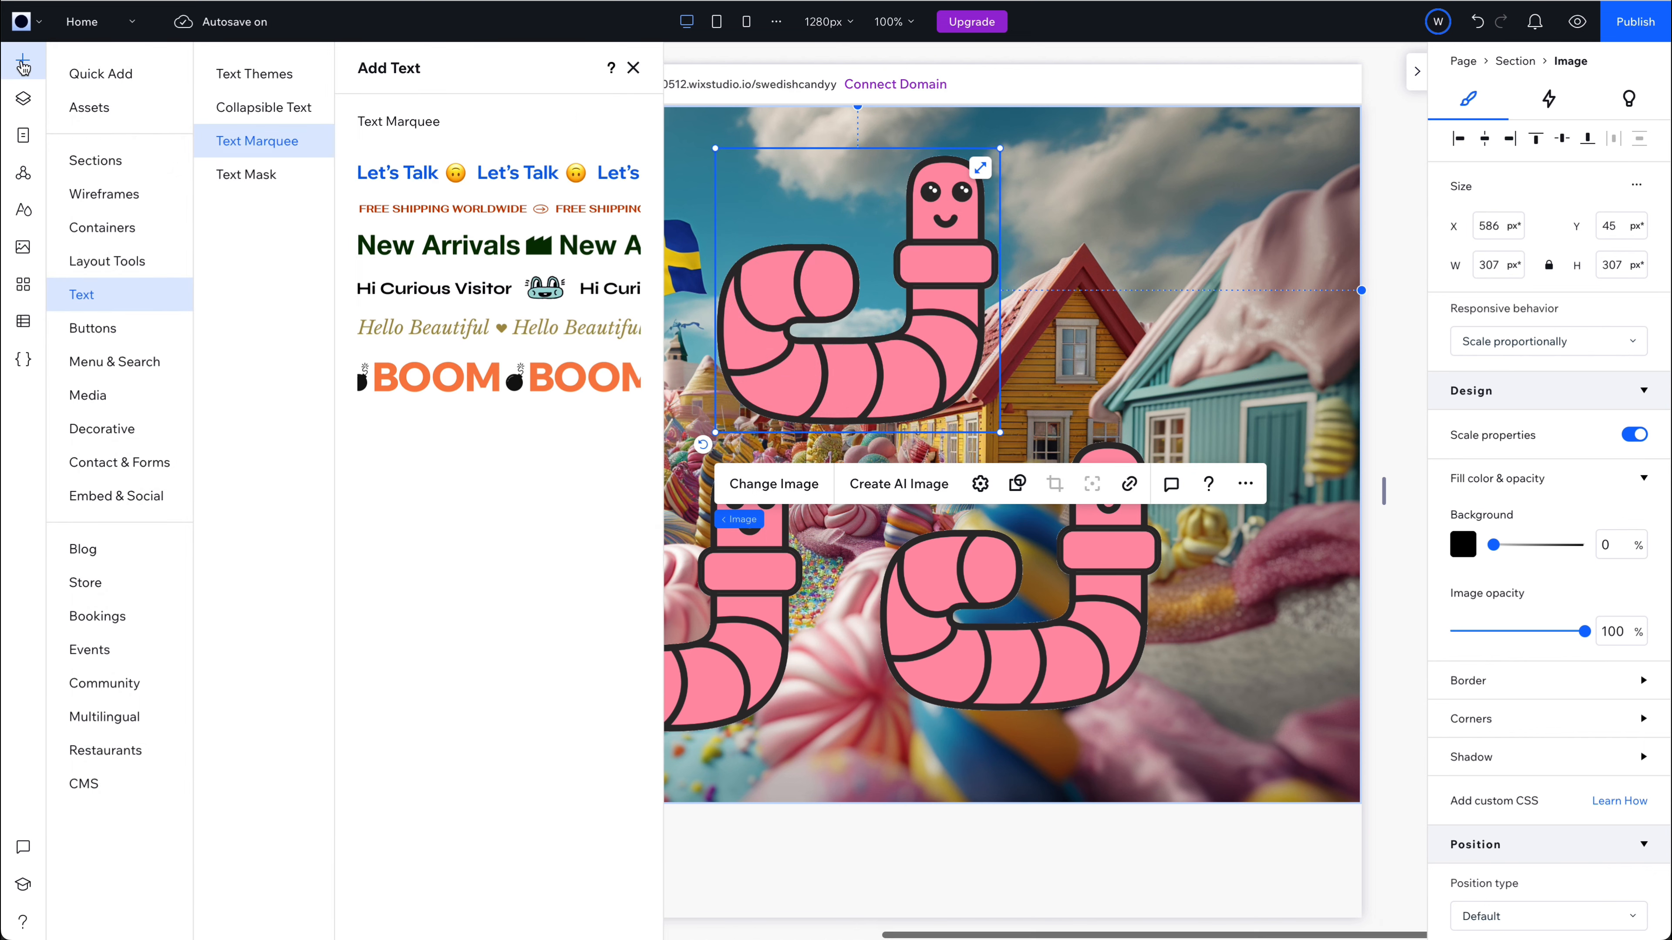
pyautogui.click(640, 67)
pyautogui.click(849, 484)
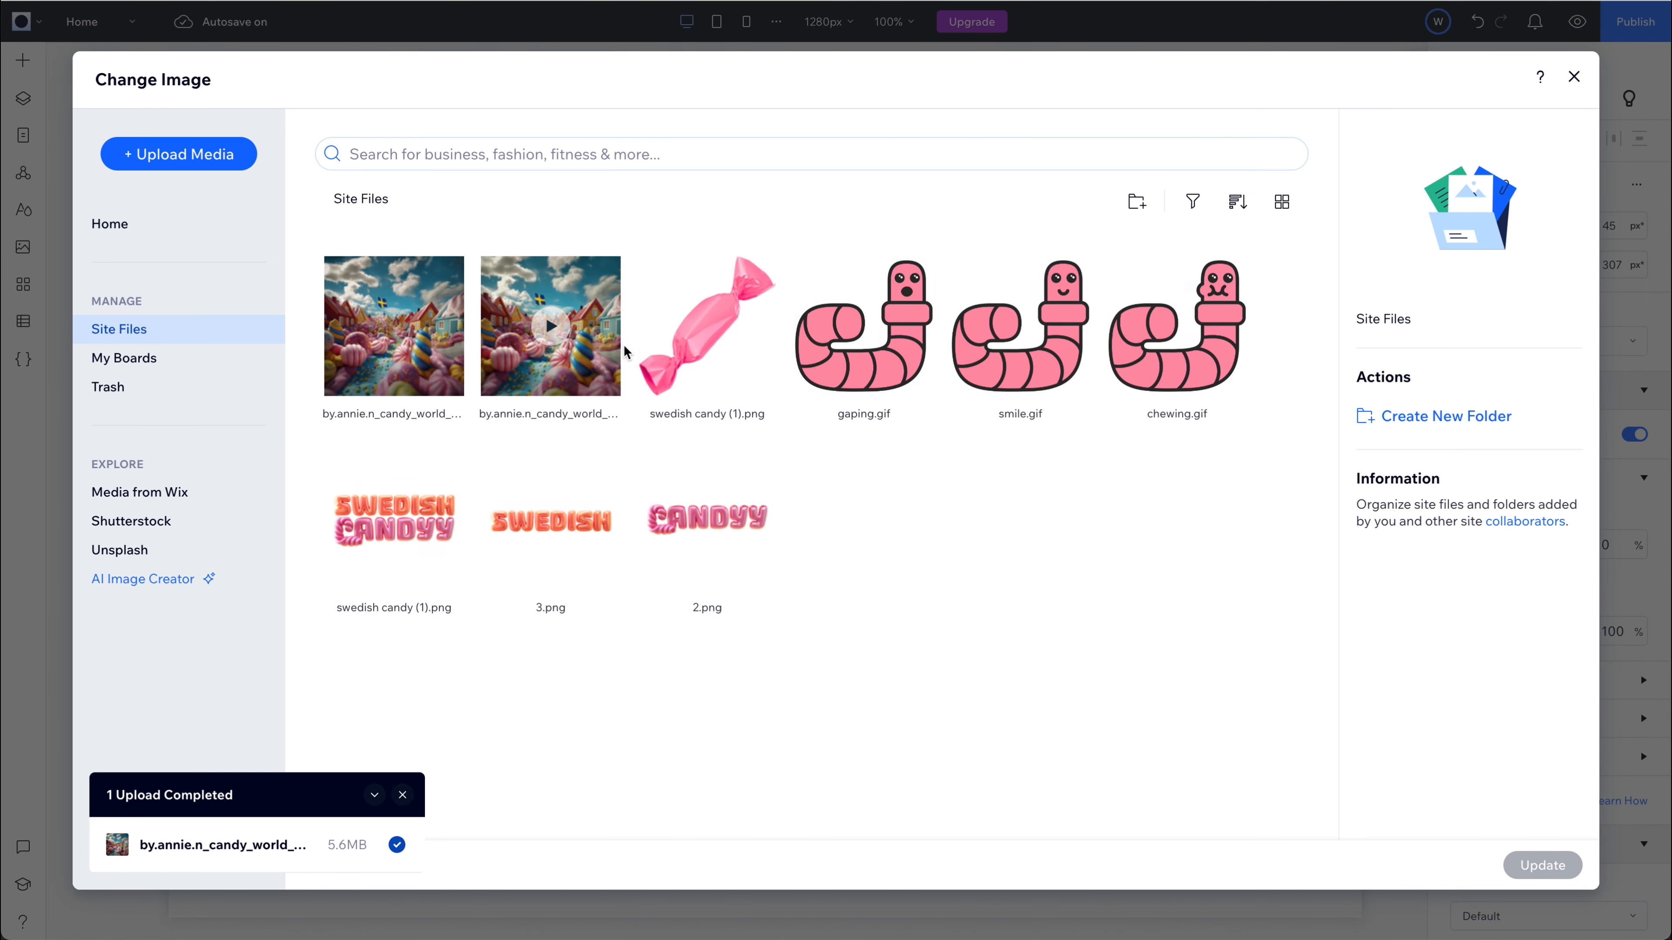
pyautogui.click(863, 326)
pyautogui.click(1541, 867)
# Replace the picture of the worm copy over the yellow and blue candy swirl with chewing.gif.
pyautogui.click(1030, 649)
pyautogui.click(675, 383)
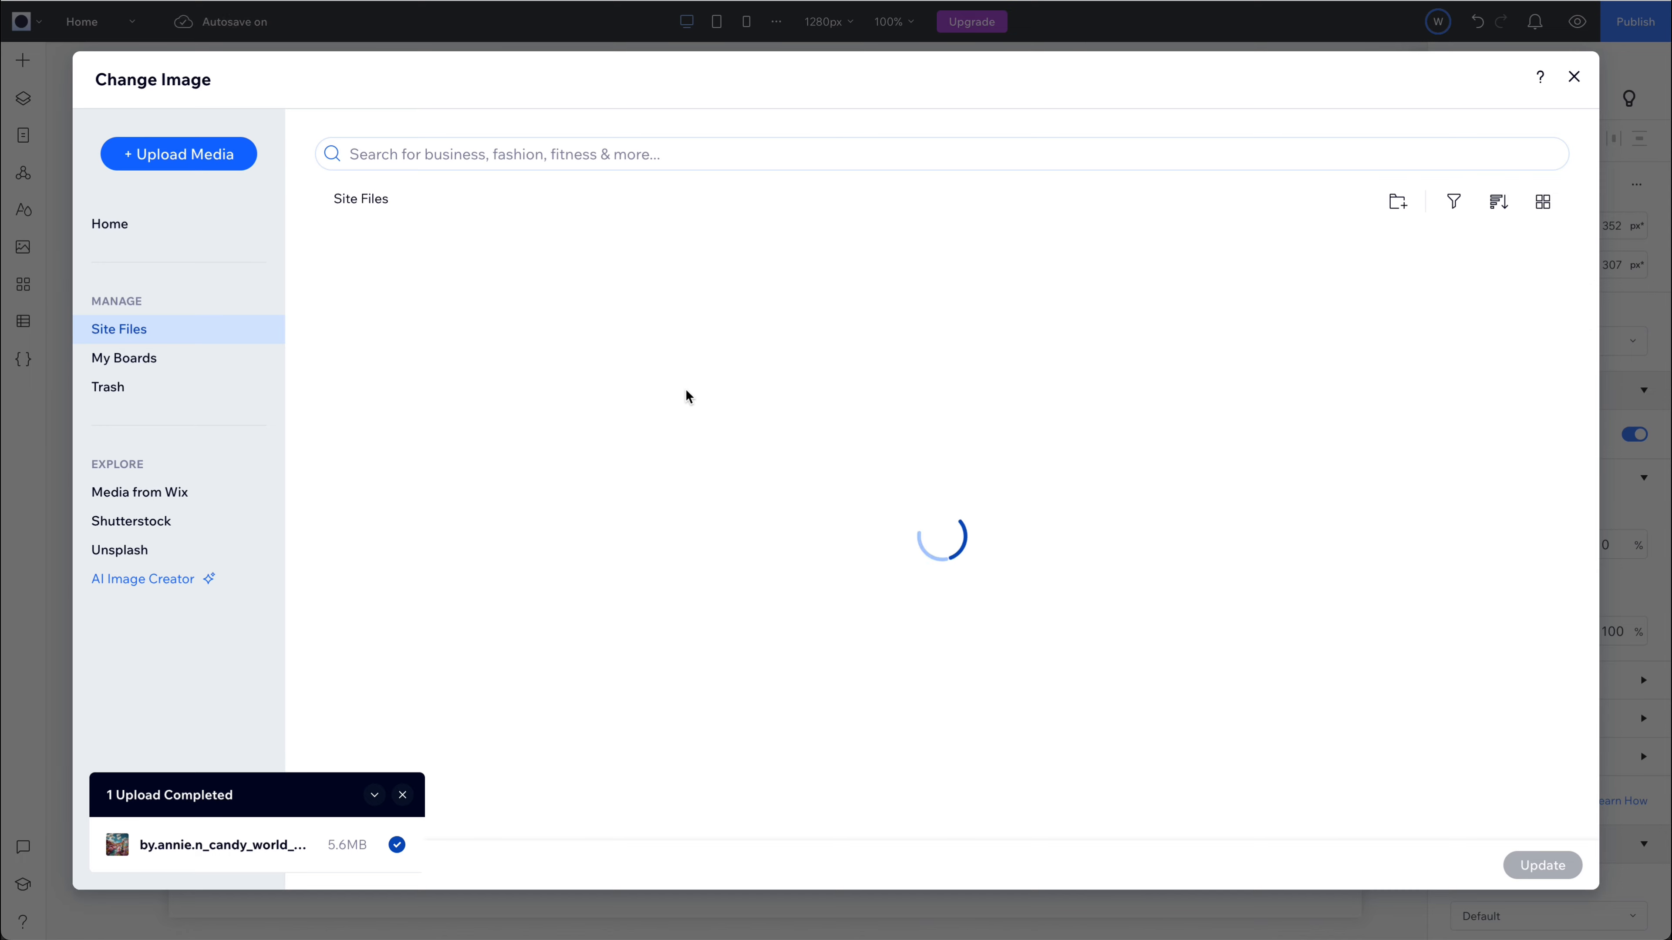
pyautogui.click(1178, 325)
pyautogui.click(1544, 867)
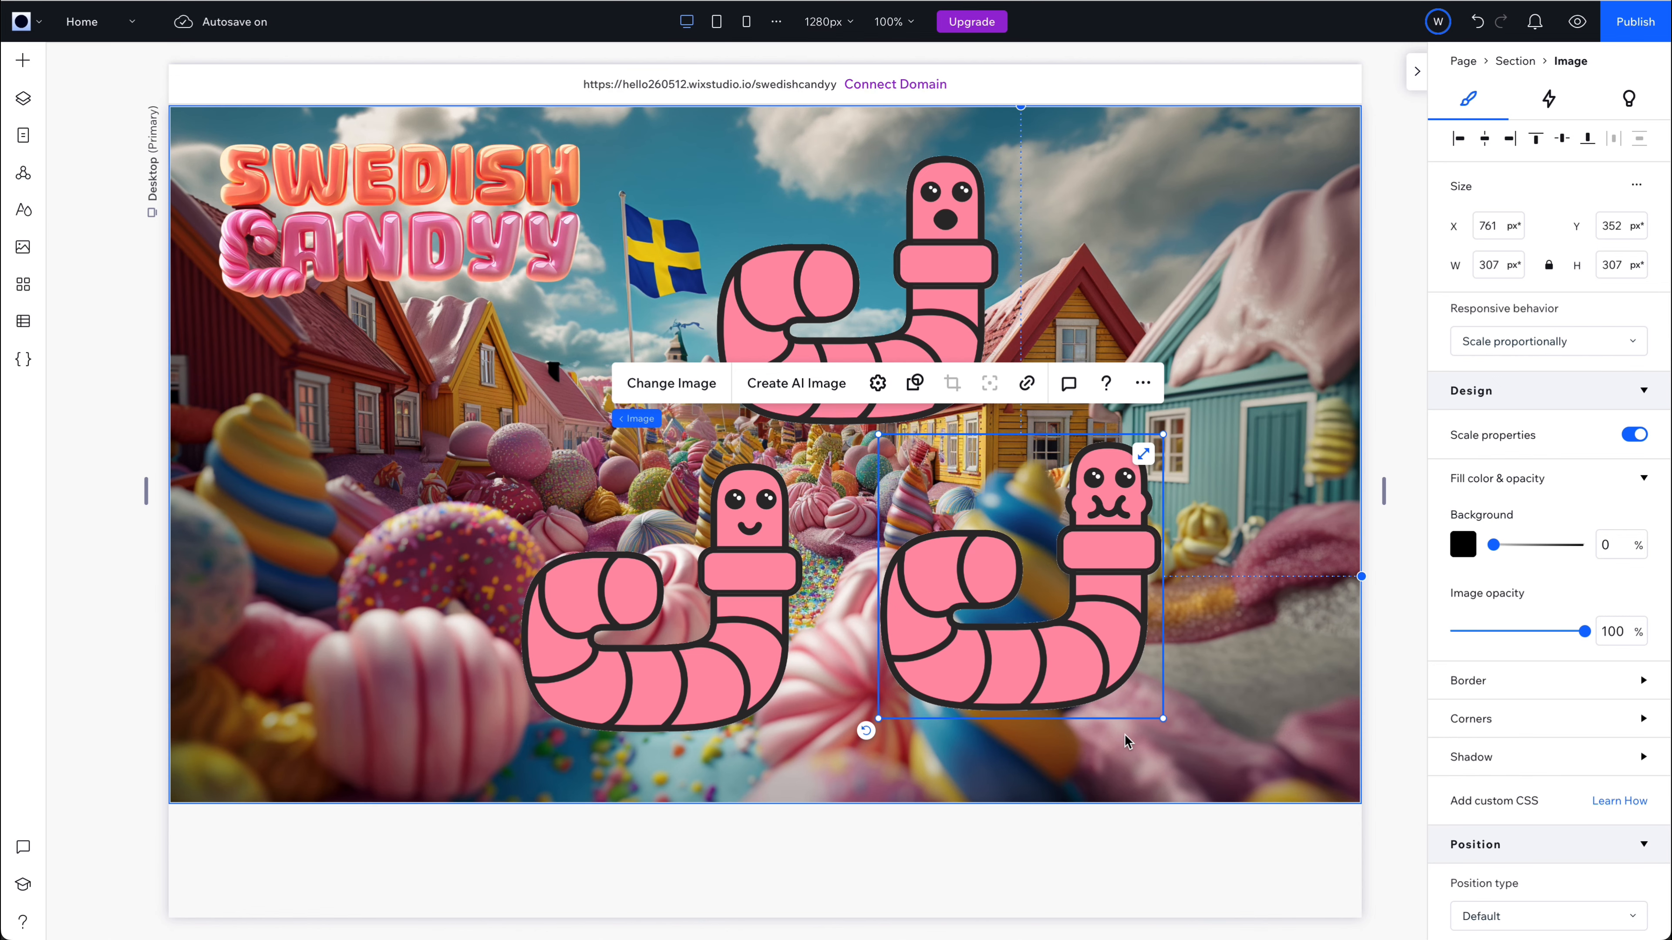
pyautogui.click(945, 283)
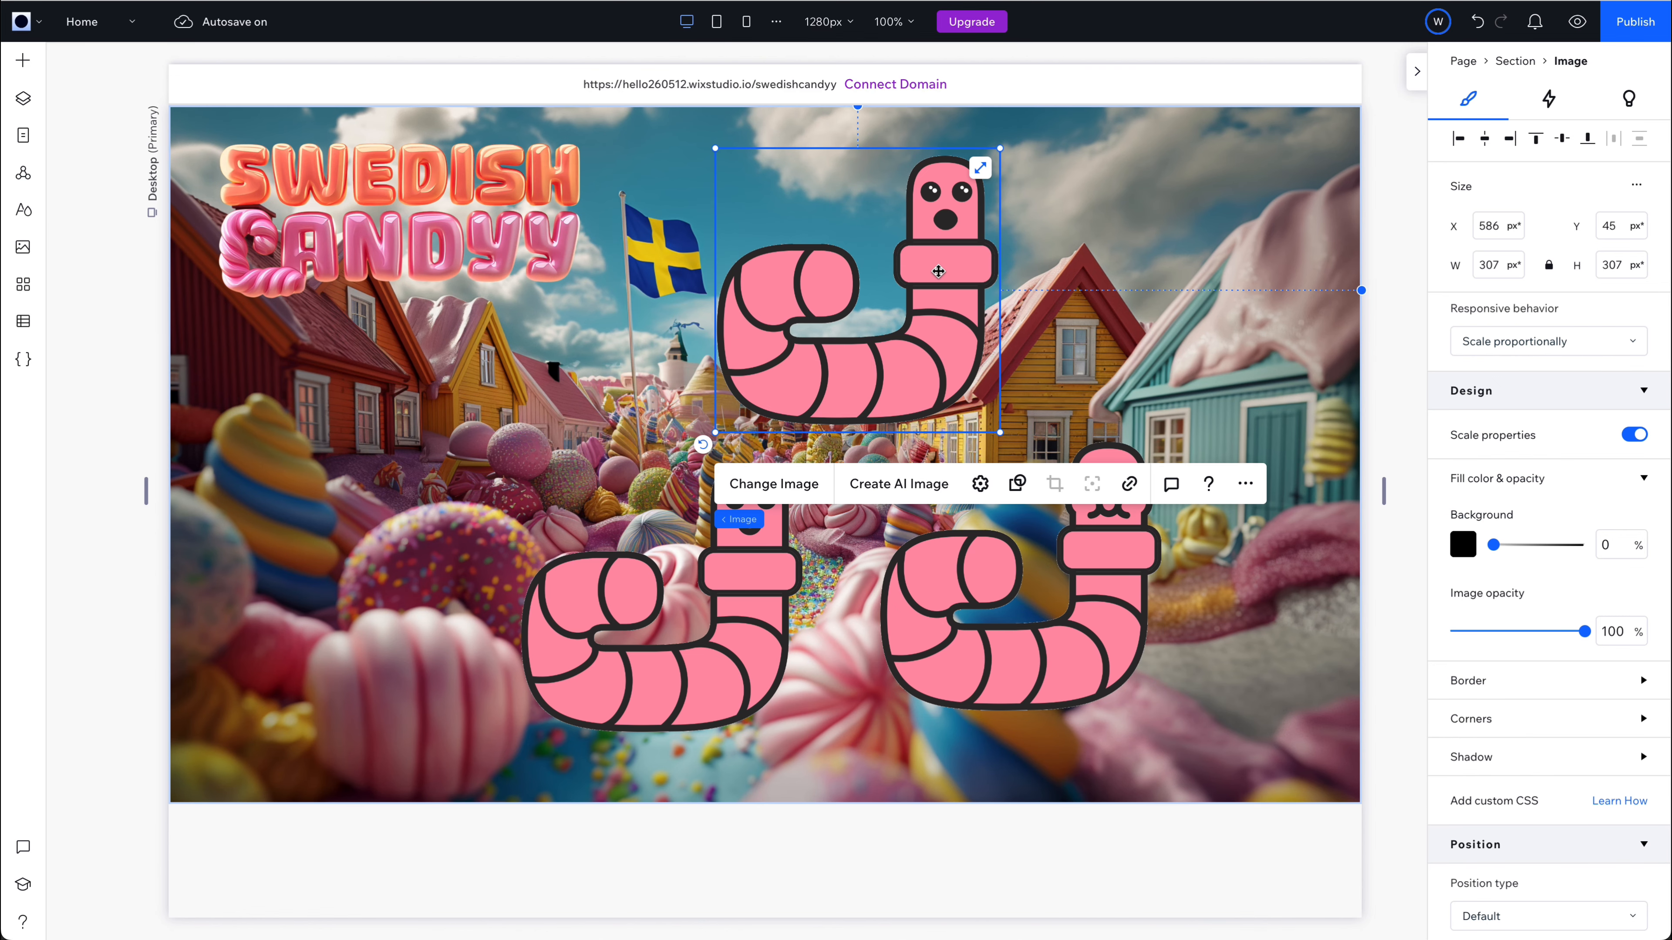
# Add a container to the hero section and enlarge it to about 725 × 406 px at about X 211, Y 99.
pyautogui.click(21, 62)
pyautogui.click(113, 76)
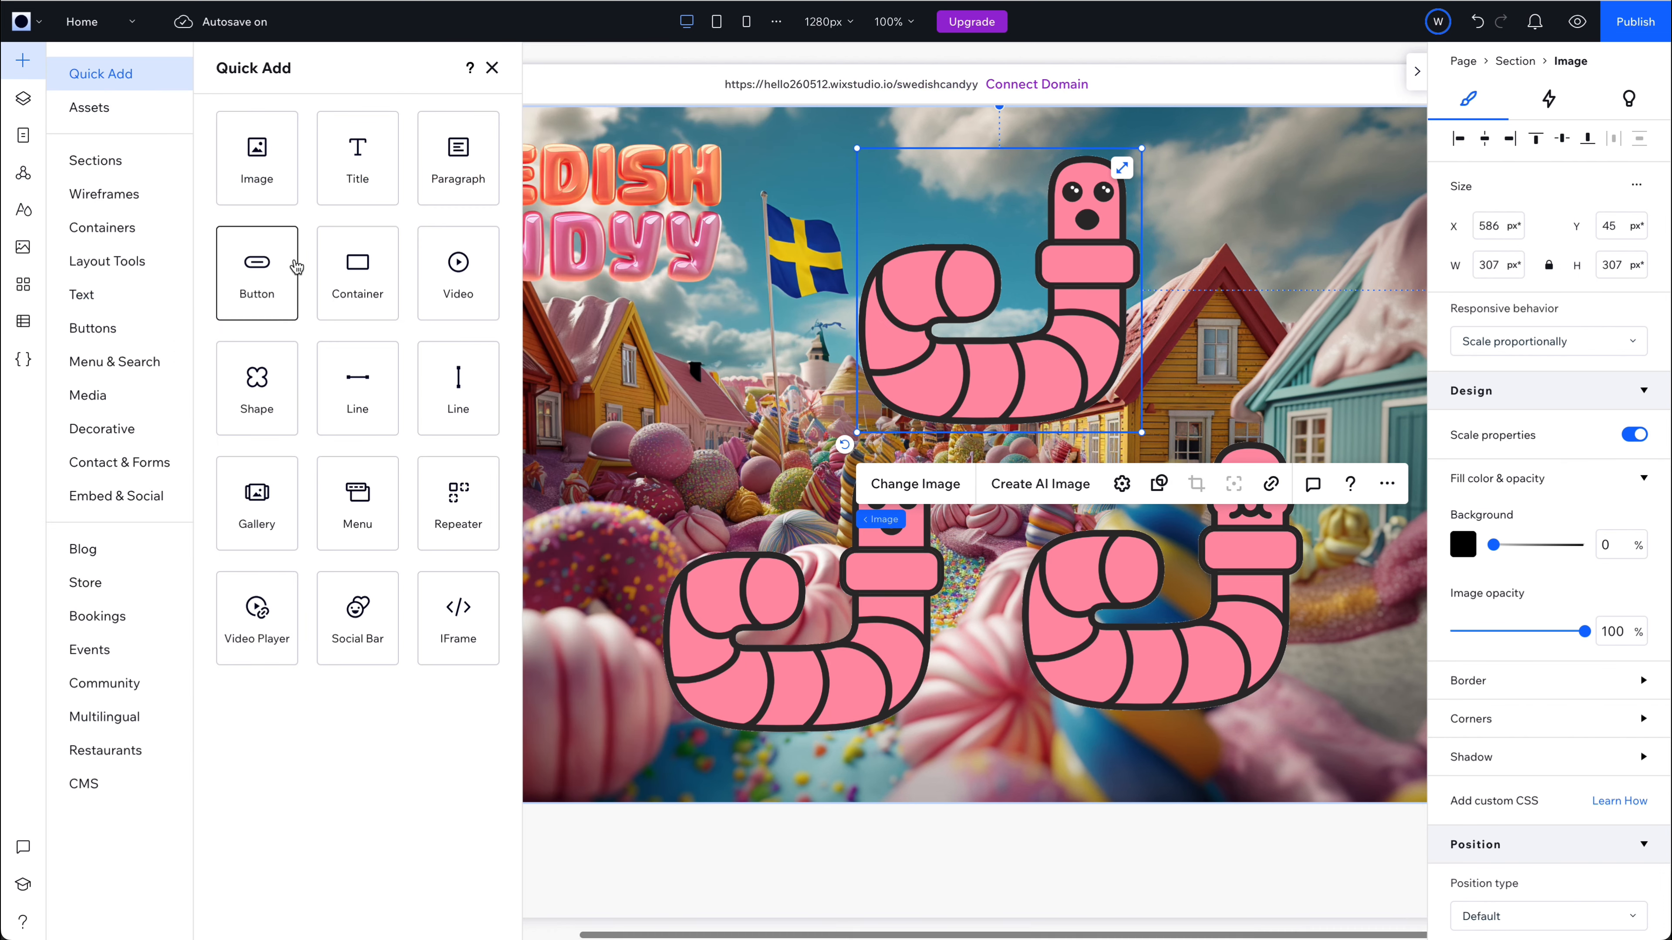
pyautogui.click(356, 264)
pyautogui.moveTo(1570, 548); pyautogui.dragTo(1462, 558)
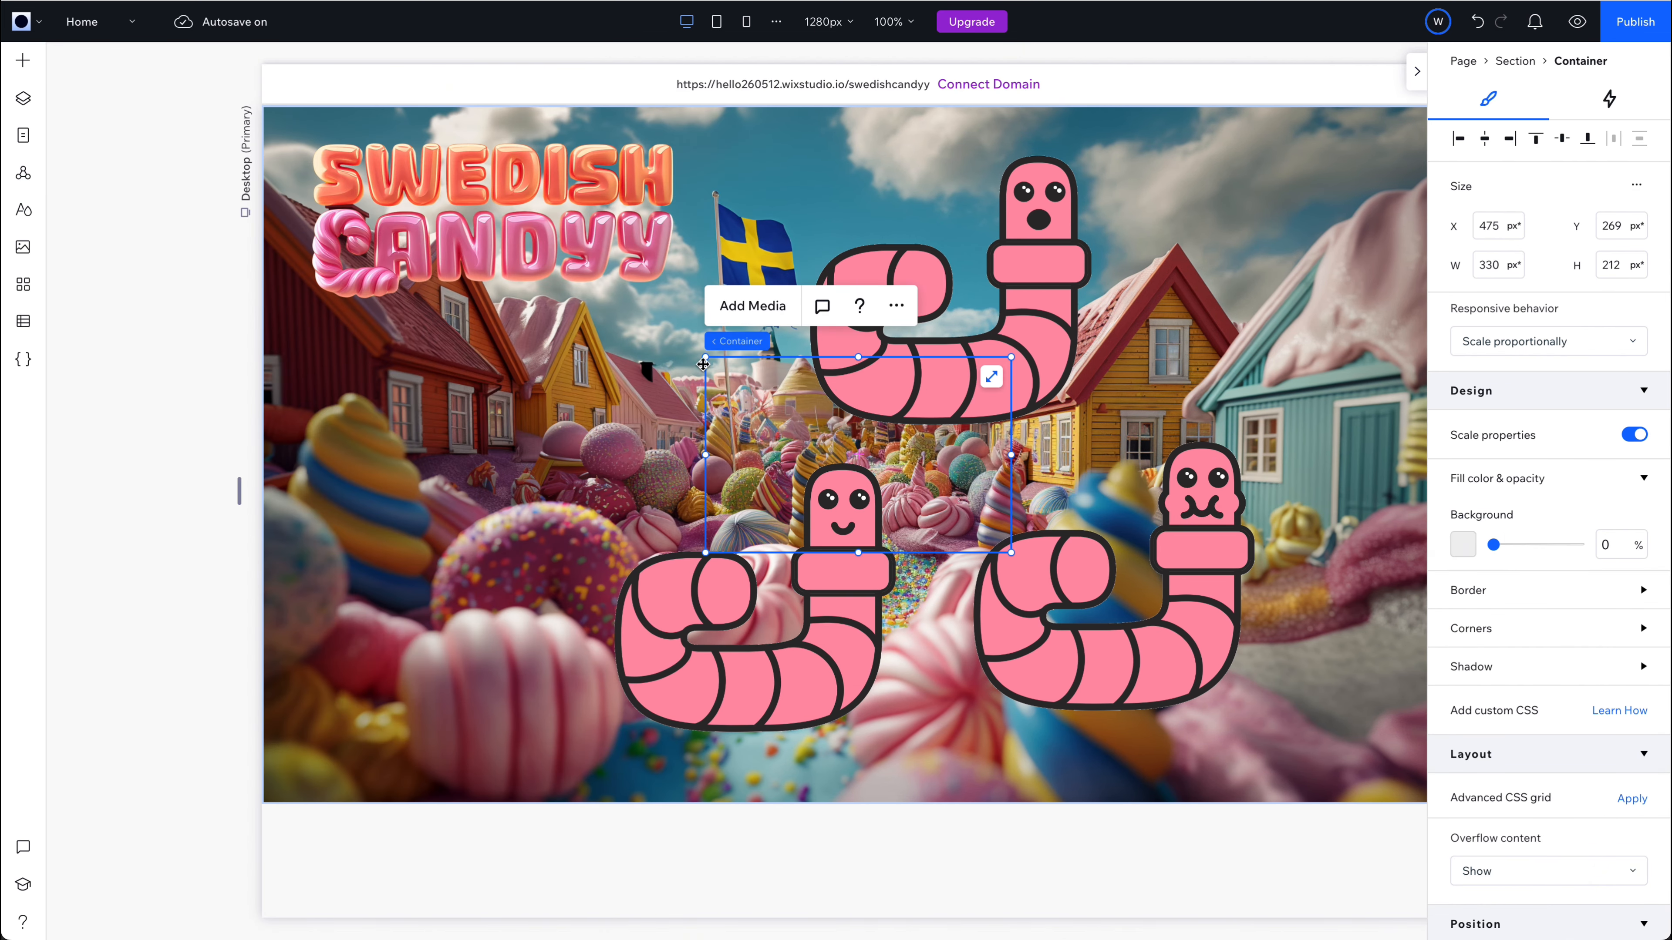
pyautogui.moveTo(689, 359); pyautogui.dragTo(442, 200)
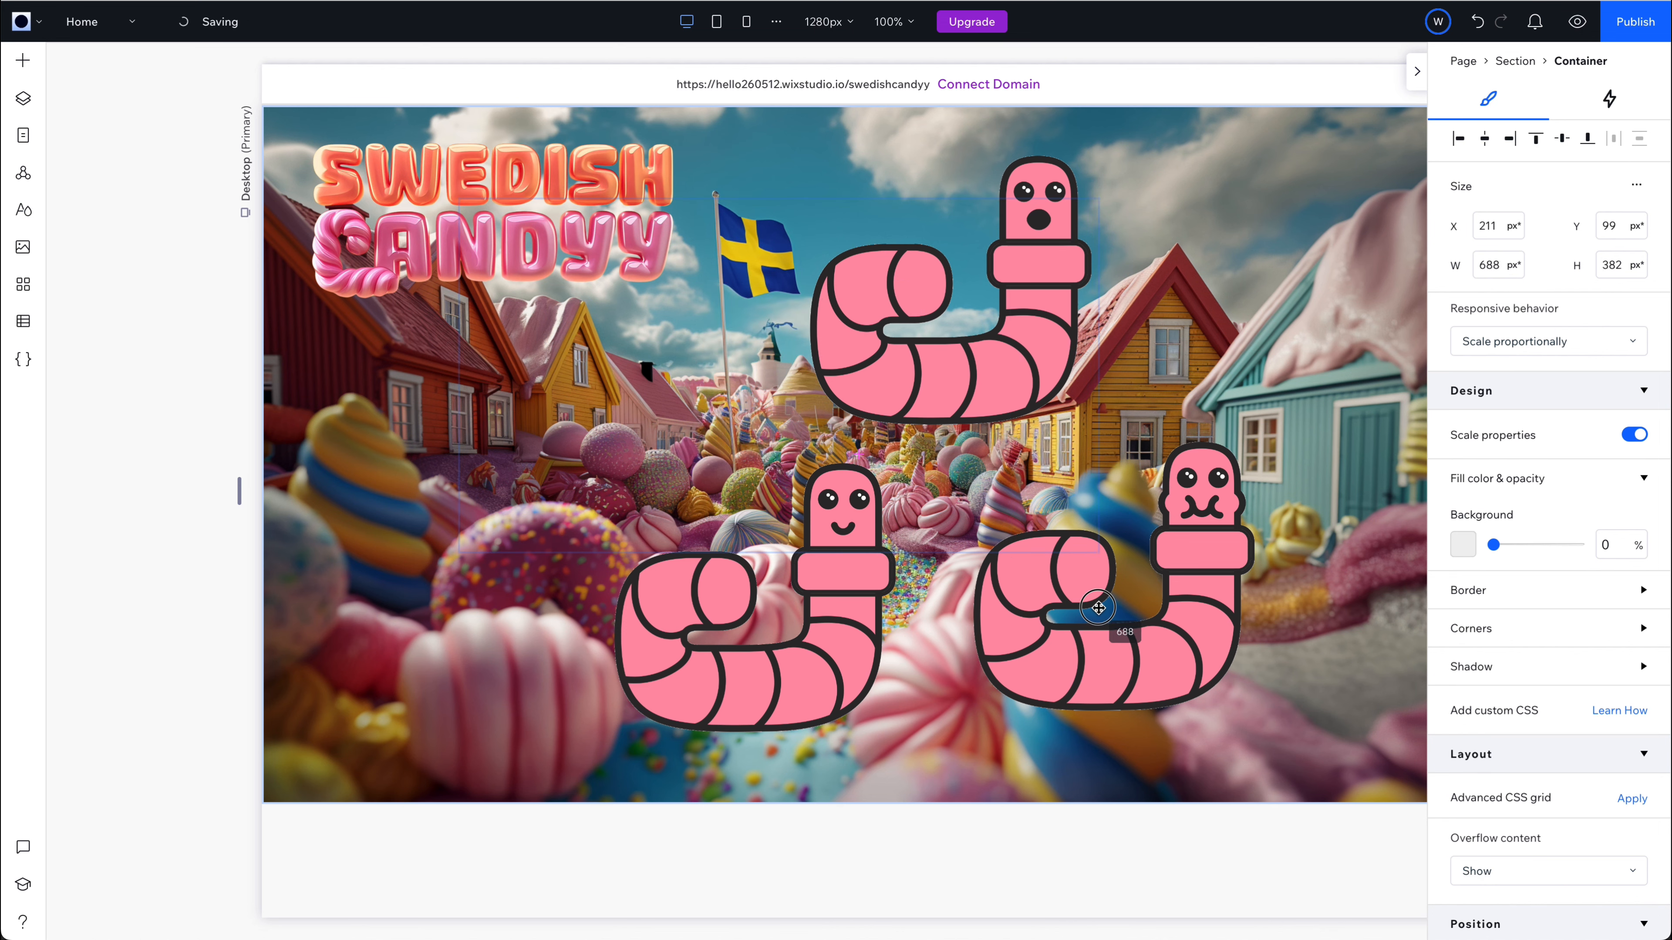
pyautogui.moveTo(1092, 552); pyautogui.dragTo(1132, 575)
# Move the Swedish Candyy logo layer above the container in the layer order.
pyautogui.click(23, 98)
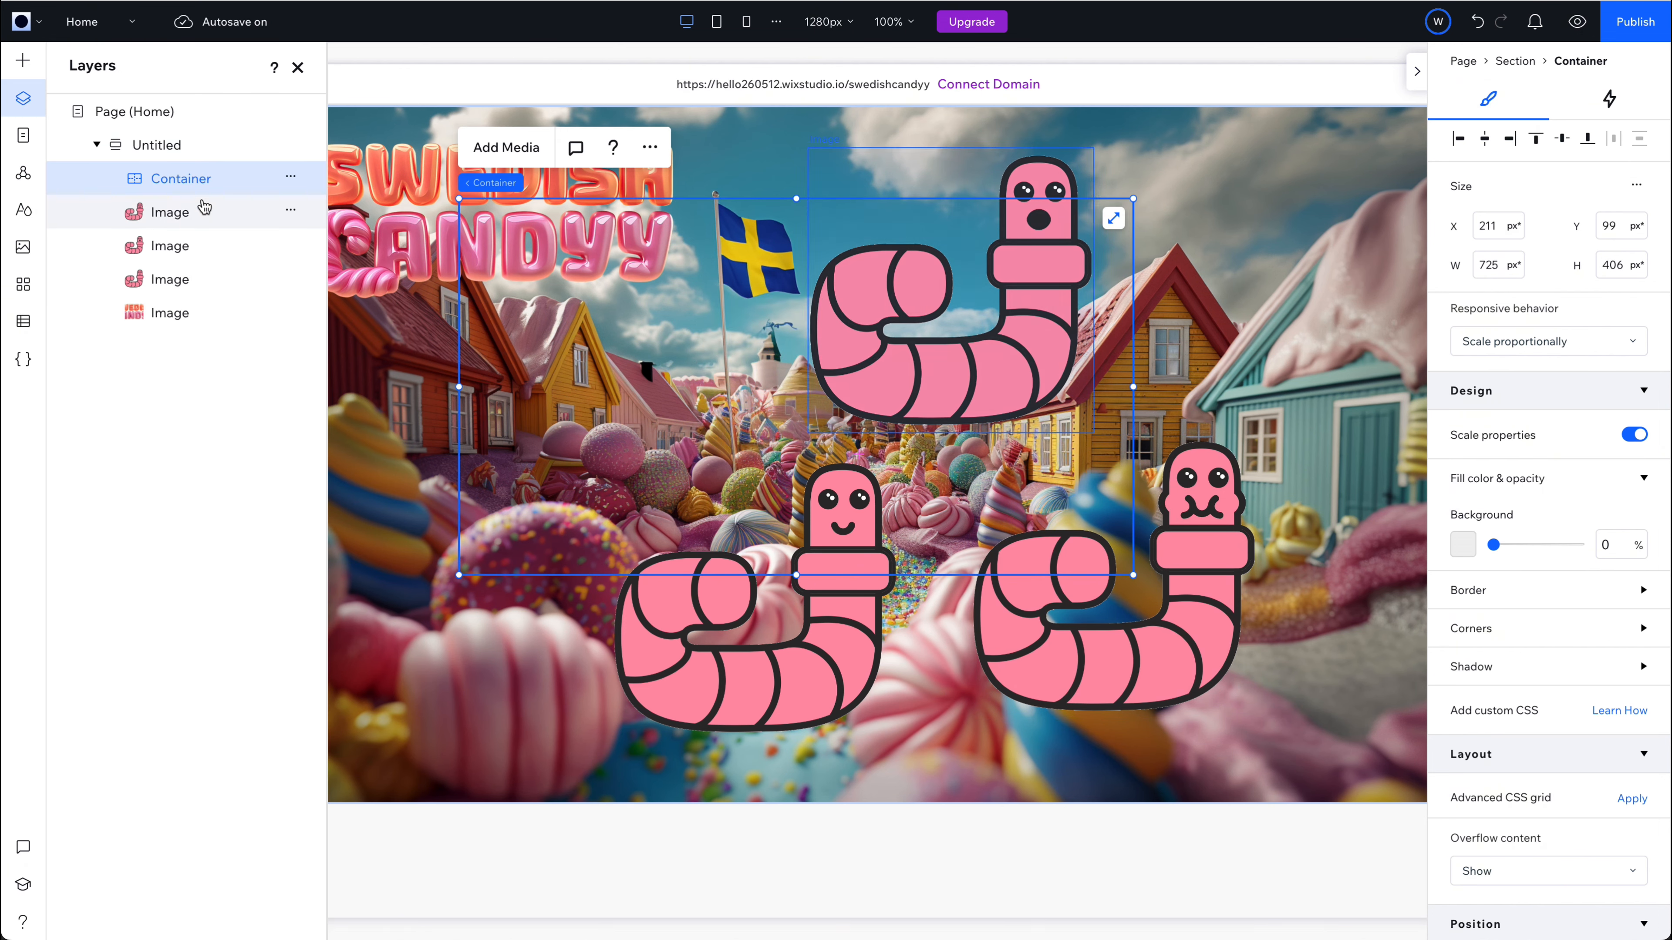
pyautogui.moveTo(204, 211)
pyautogui.mouseDown()
pyautogui.moveTo(187, 192)
pyautogui.moveTo(183, 211)
pyautogui.mouseUp()
pyautogui.moveTo(211, 313); pyautogui.dragTo(226, 165)
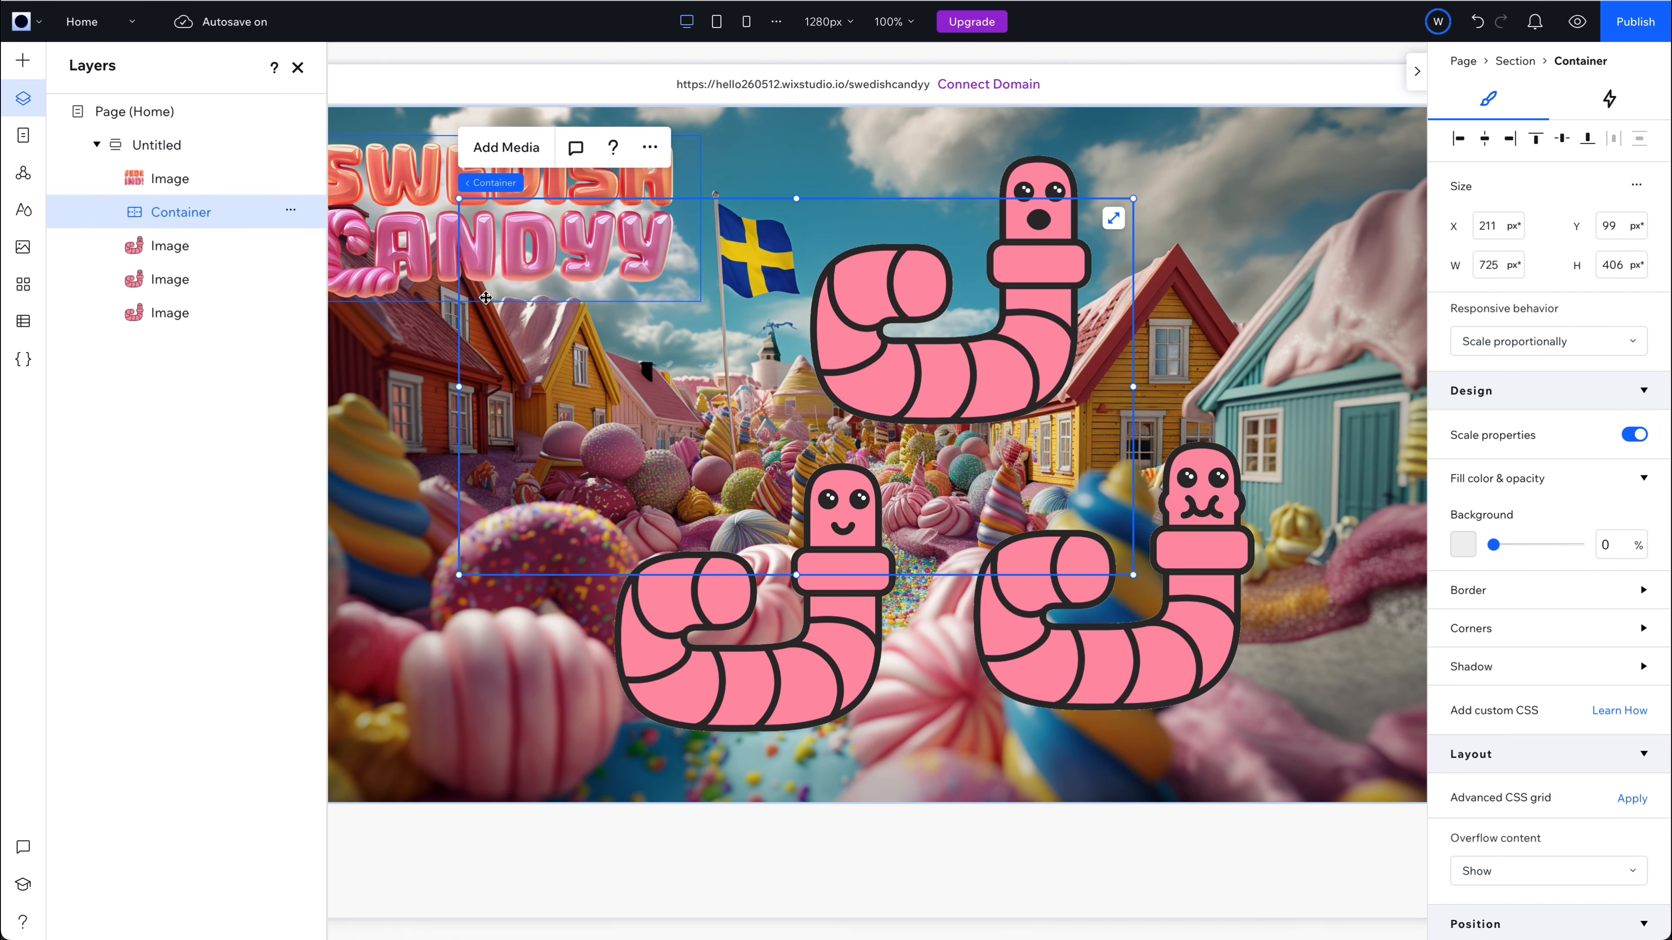
# Nest the three worm images inside the container and move the container to about X 287, Y 294.
pyautogui.moveTo(1138, 660); pyautogui.dragTo(869, 466)
pyautogui.moveTo(795, 660); pyautogui.dragTo(641, 444)
pyautogui.moveTo(951, 375); pyautogui.dragTo(954, 502)
pyautogui.moveTo(781, 221); pyautogui.dragTo(851, 403)
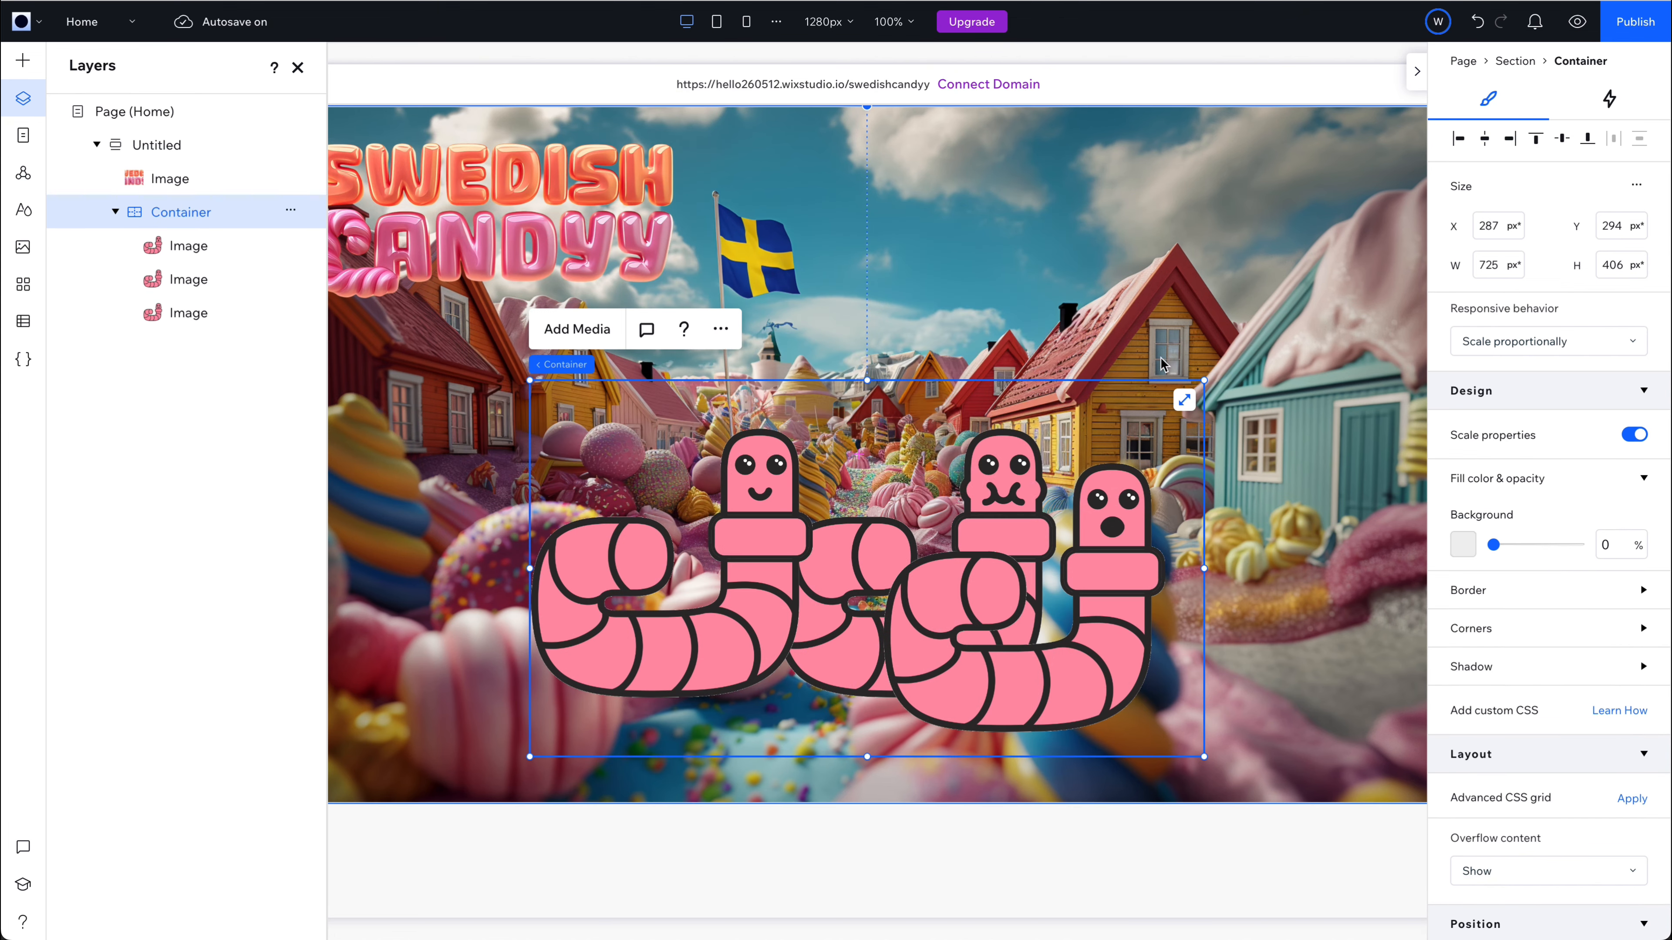
# Enlarge the worm container to about 803 × 449 px and center it horizontally in the section.
pyautogui.click(850, 367)
pyautogui.click(711, 475)
pyautogui.moveTo(529, 380); pyautogui.dragTo(457, 340)
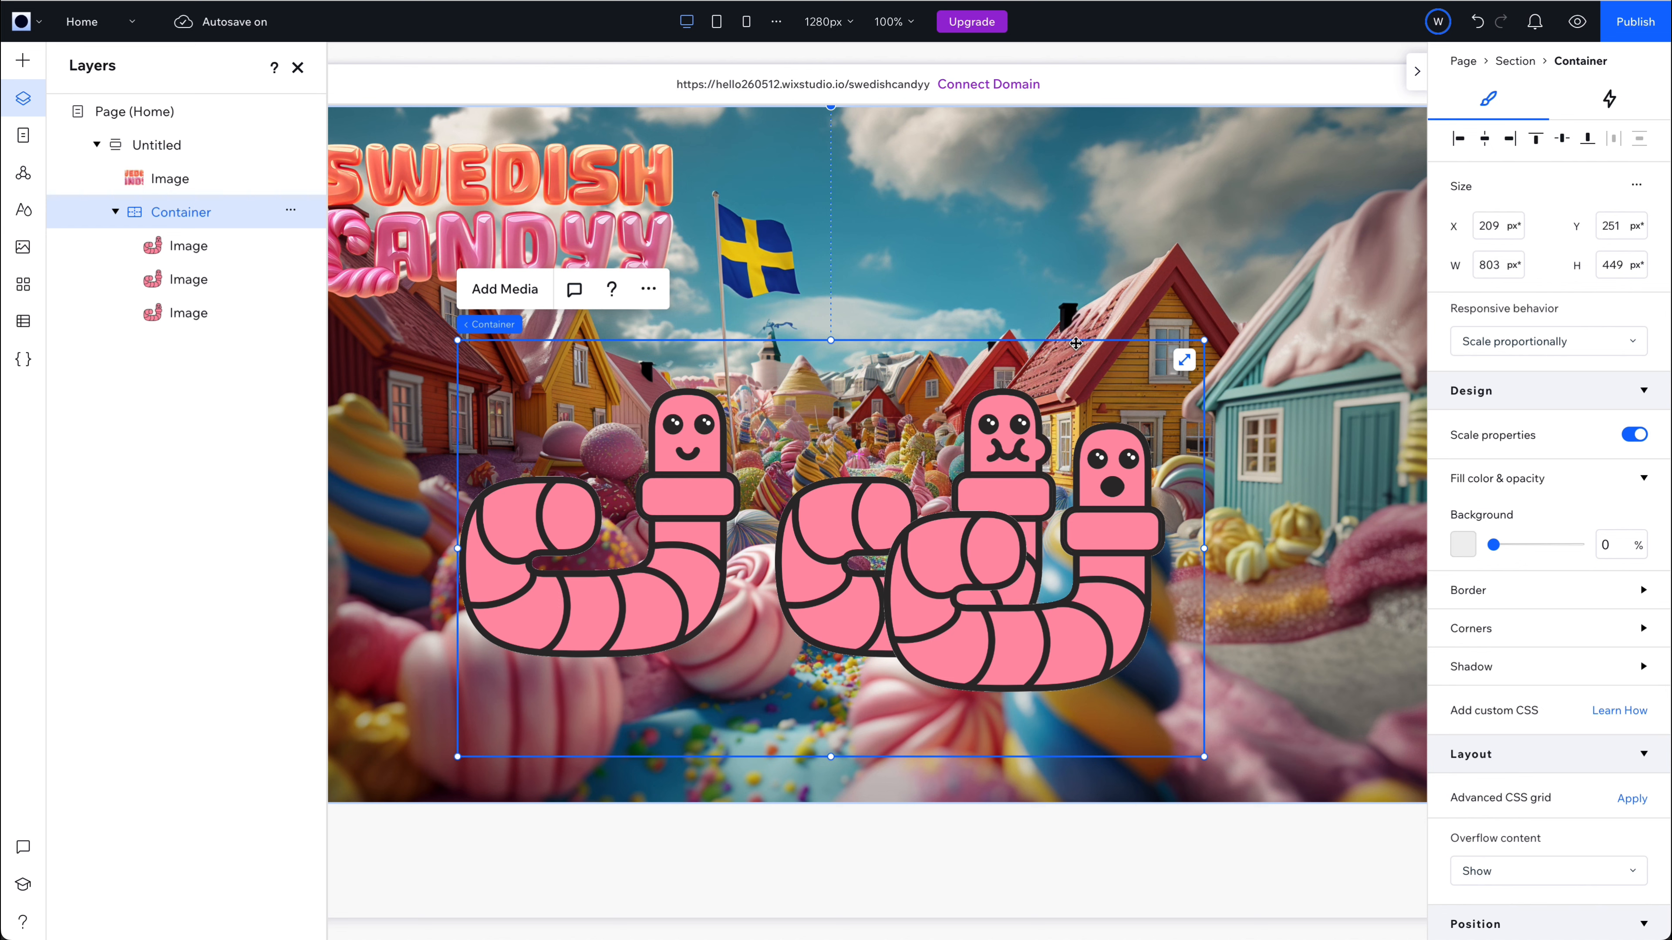
pyautogui.click(1484, 140)
# Stack the three worm images at X 148, Y 119 inside the container, with the chewing worm as its topmost layer.
pyautogui.moveTo(725, 541); pyautogui.dragTo(855, 597)
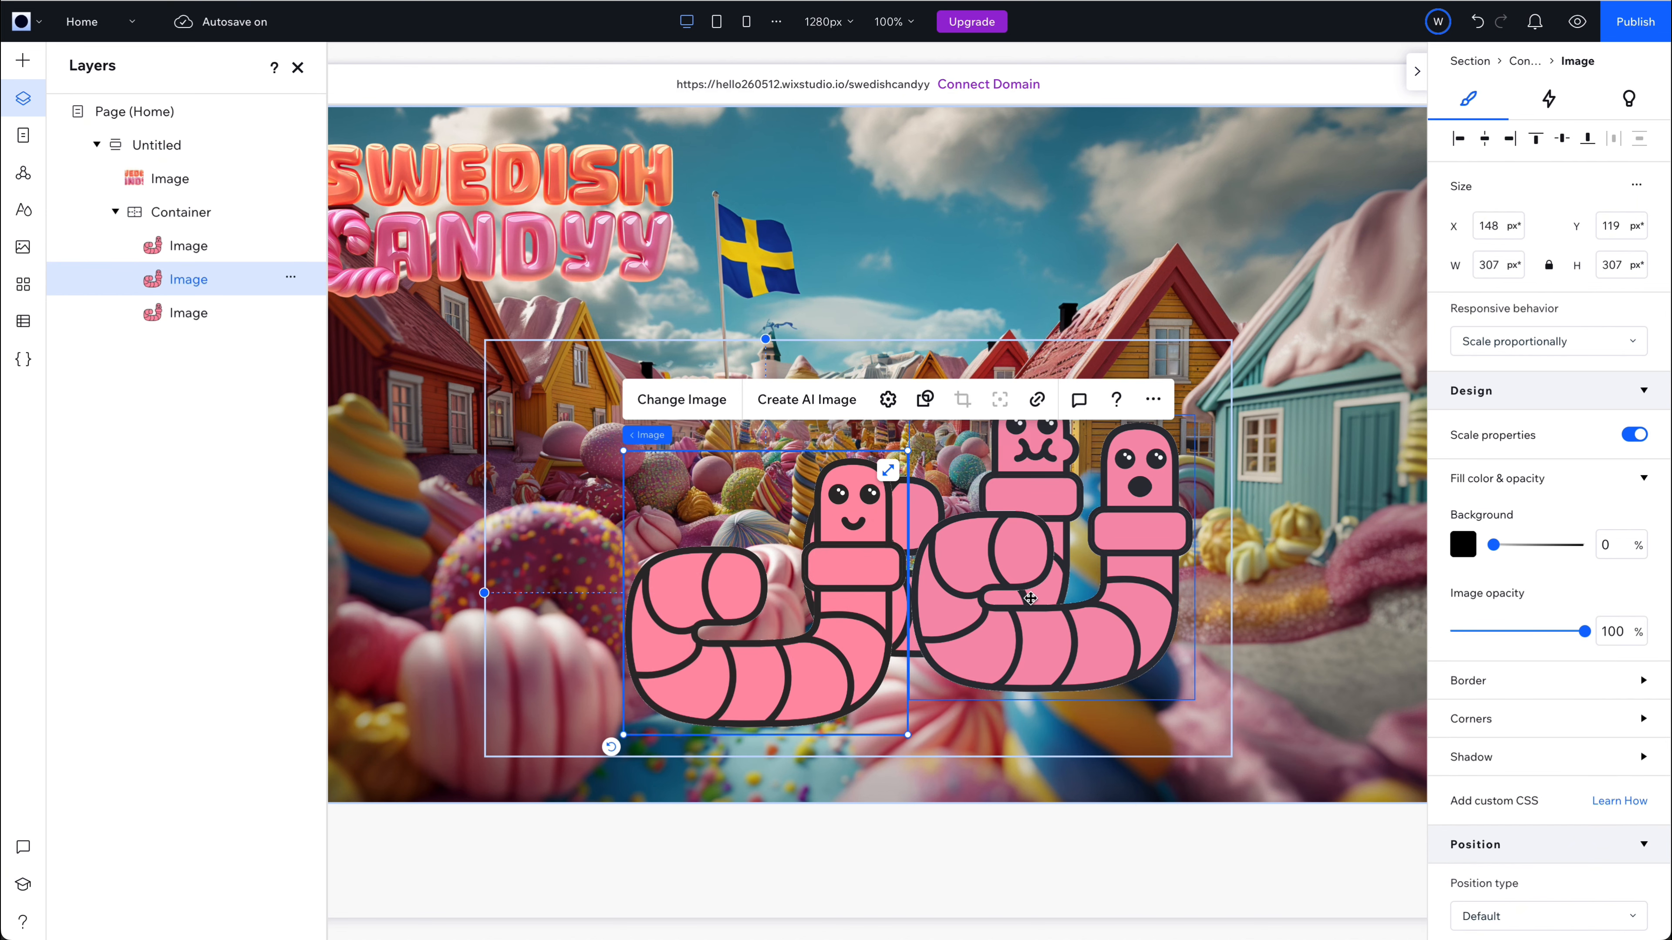
pyautogui.moveTo(1128, 627); pyautogui.dragTo(842, 662)
pyautogui.click(1043, 557)
pyautogui.moveTo(158, 313); pyautogui.dragTo(159, 245)
pyautogui.moveTo(1021, 556); pyautogui.dragTo(839, 600)
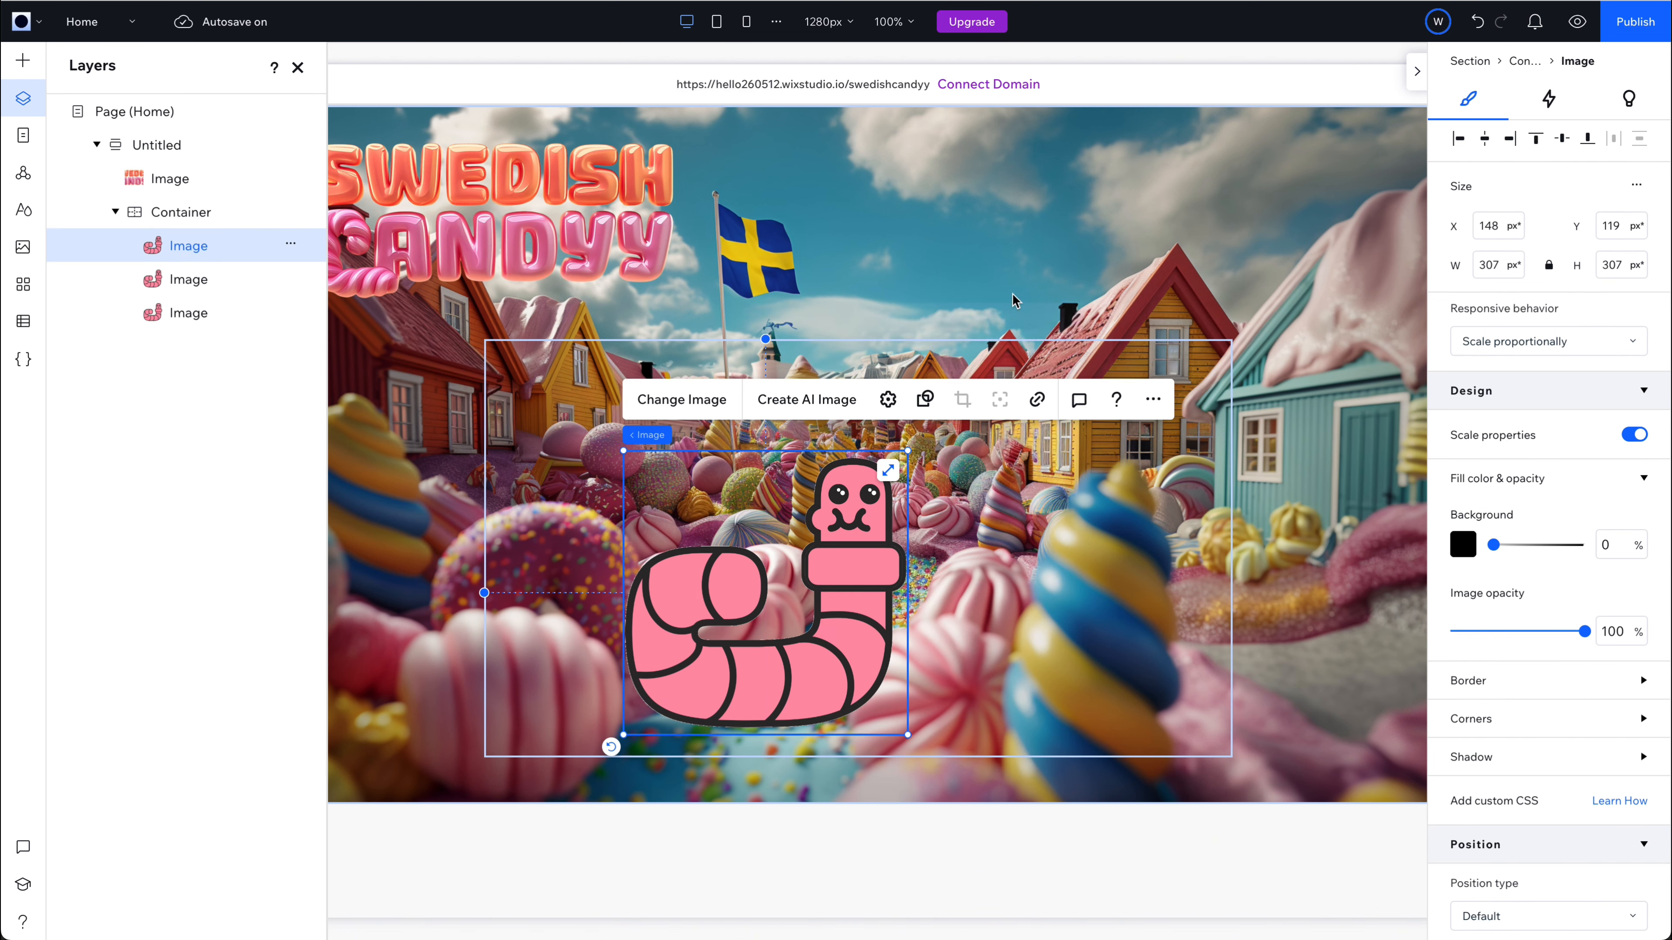
# Add a hover animation with the Appear preset to the chewing worm image and open its adjustment settings.
pyautogui.click(1067, 262)
pyautogui.click(865, 571)
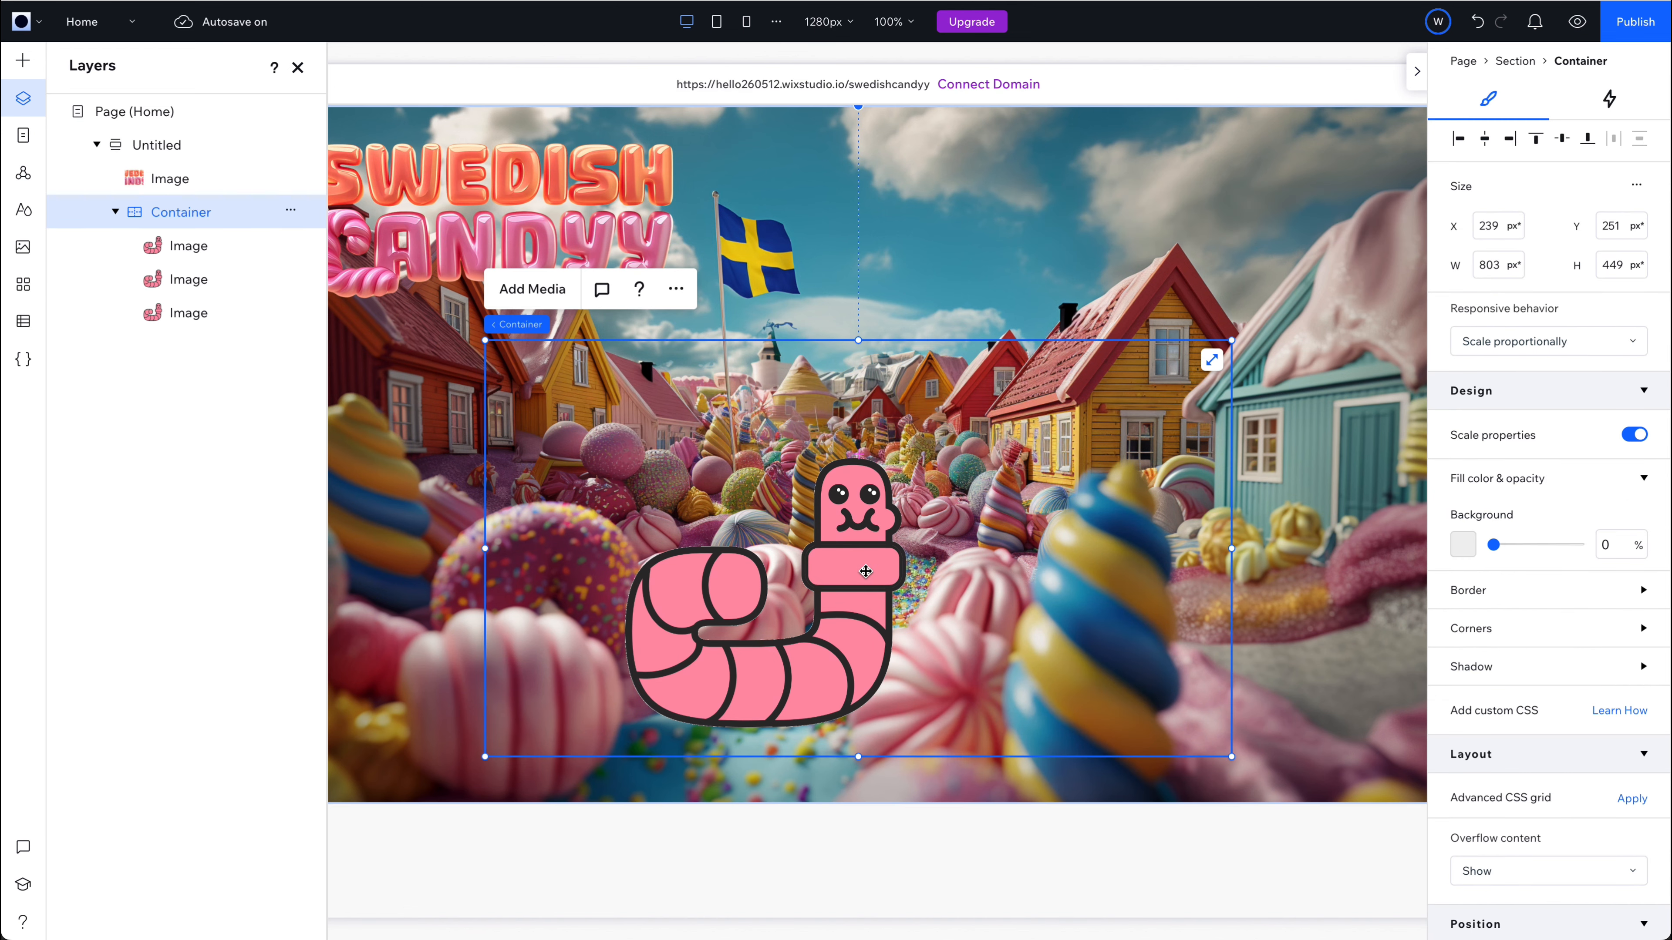
pyautogui.click(866, 572)
pyautogui.click(1224, 377)
pyautogui.click(1608, 100)
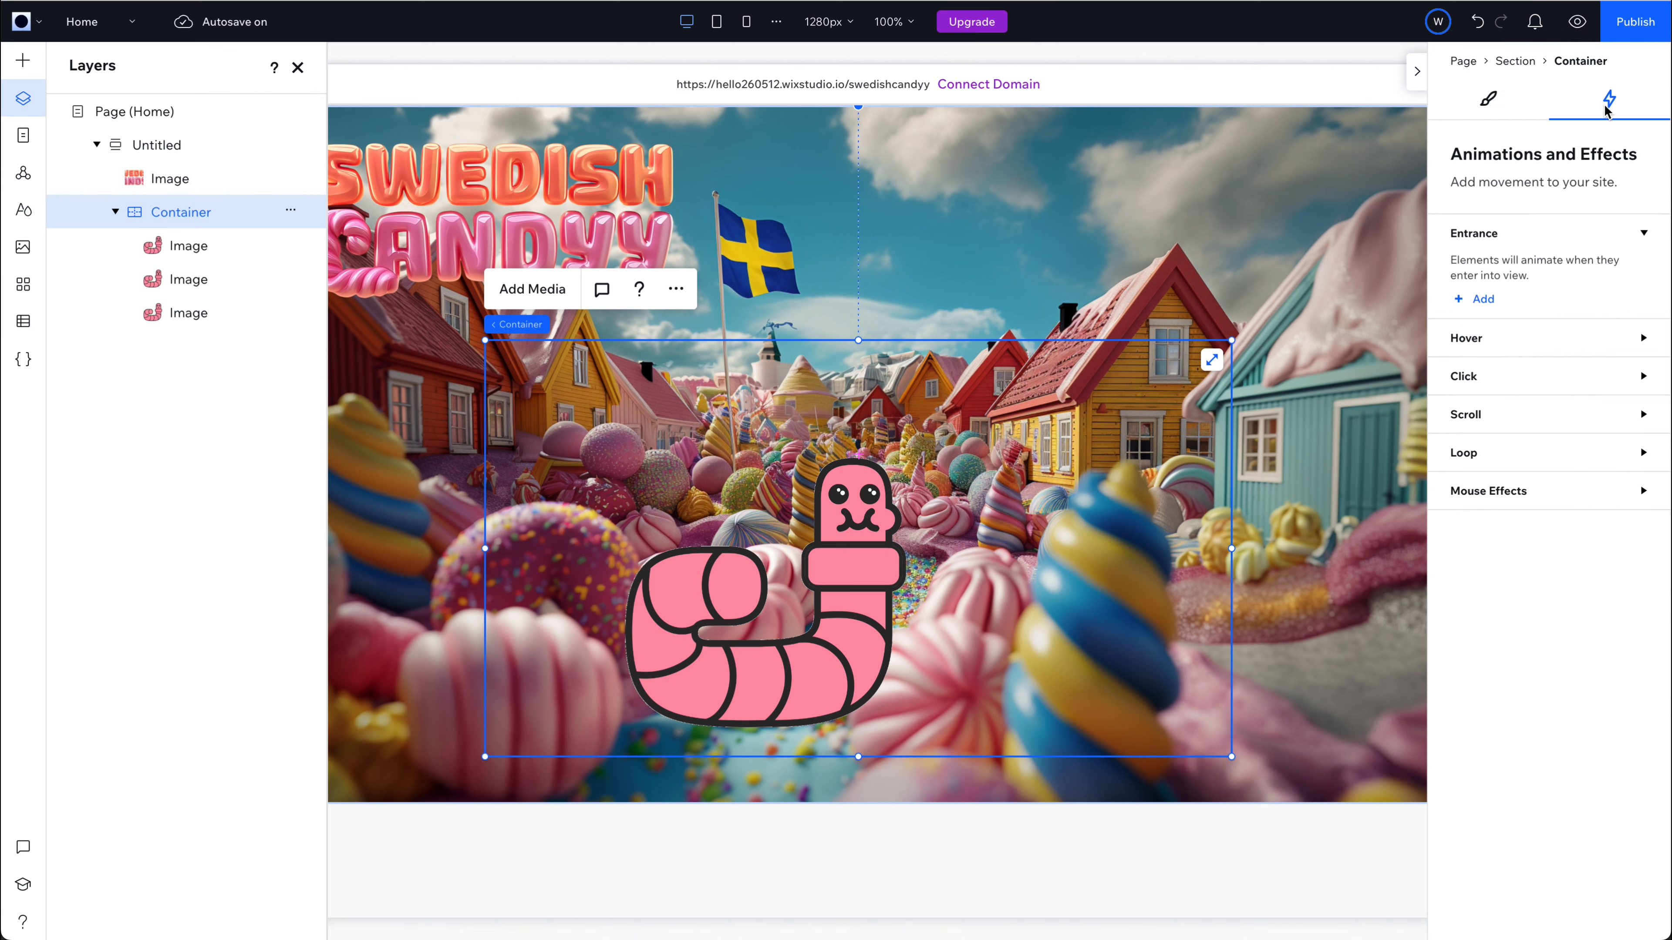
pyautogui.click(817, 616)
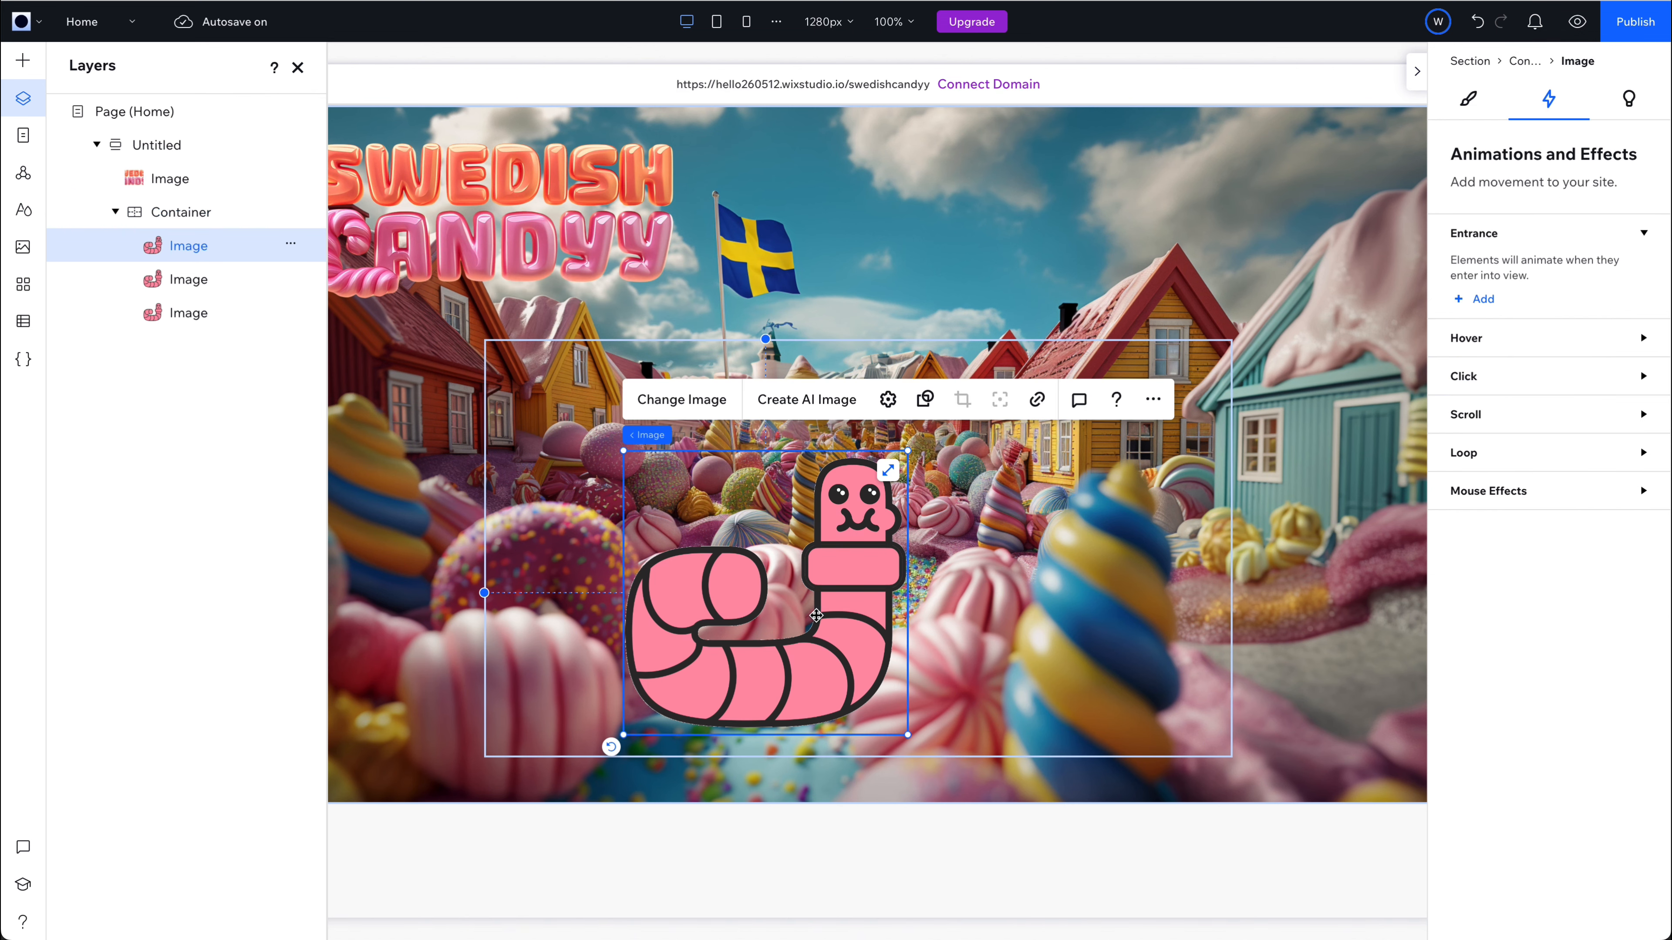
pyautogui.click(1480, 343)
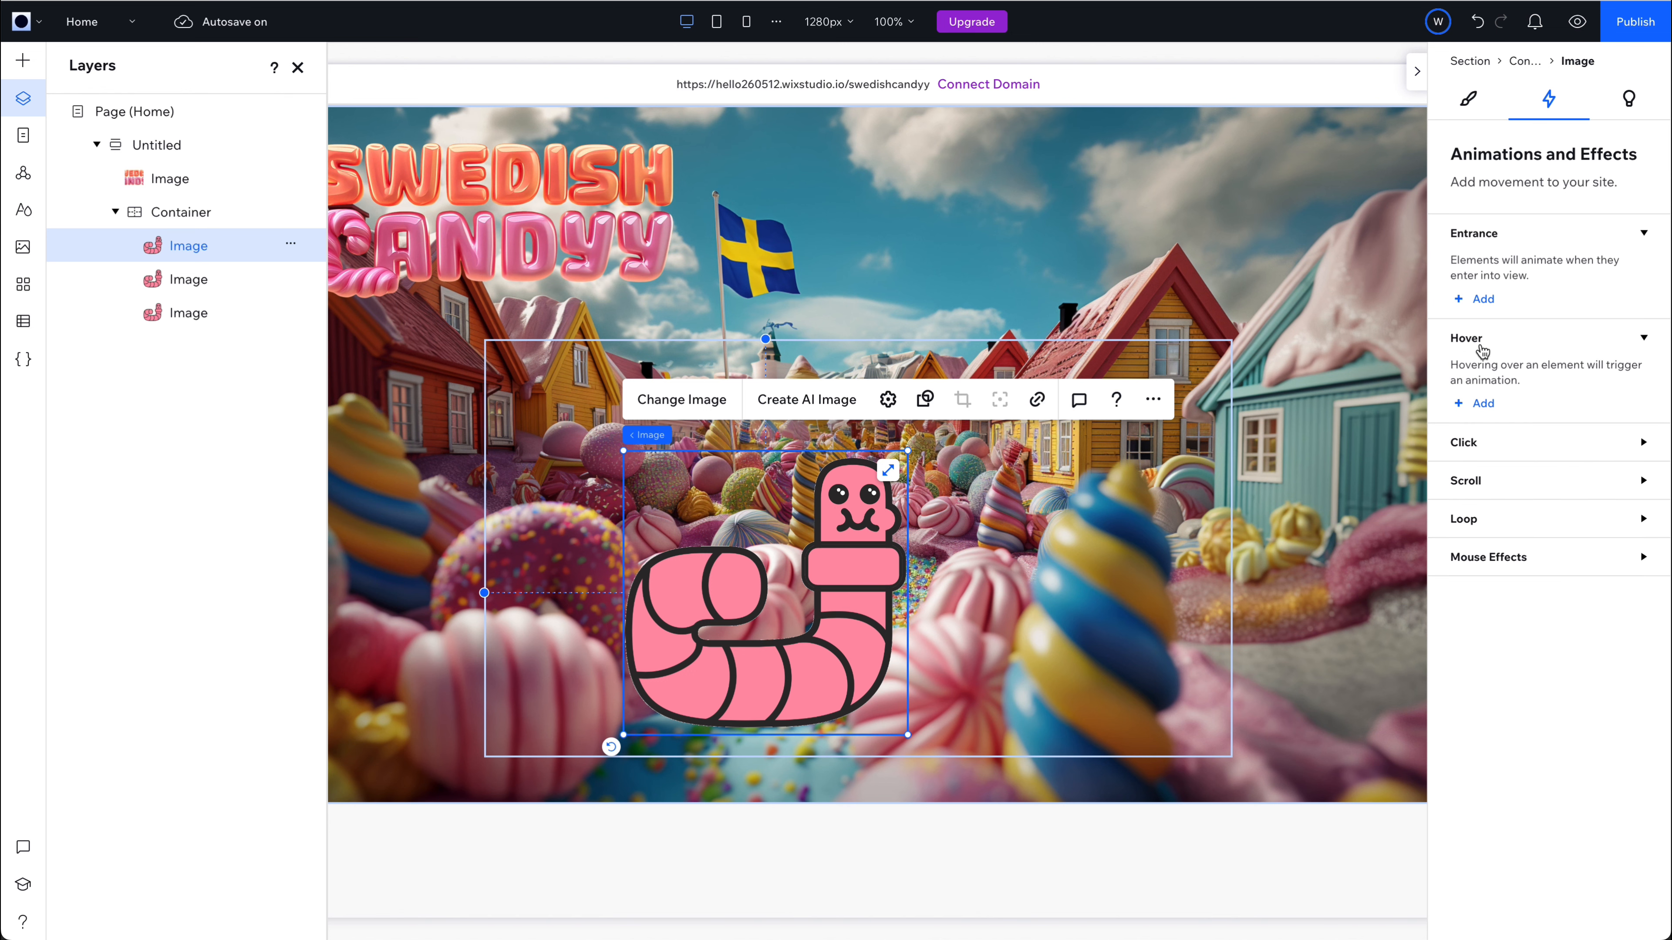
pyautogui.click(1478, 413)
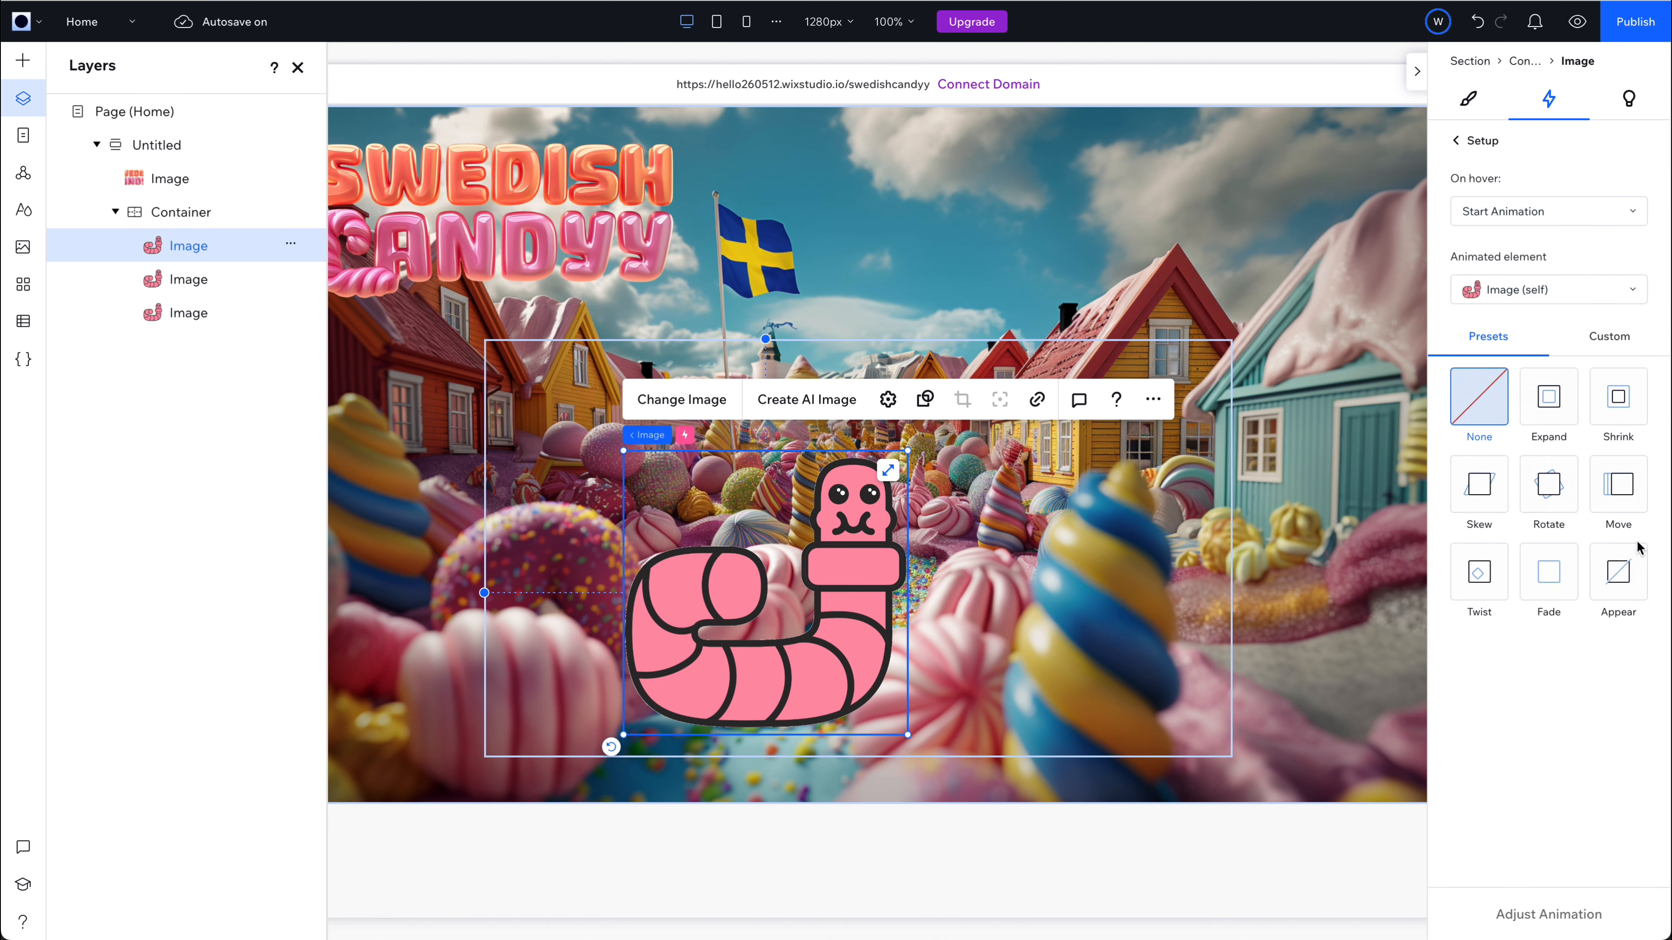
pyautogui.click(1629, 576)
pyautogui.click(1542, 913)
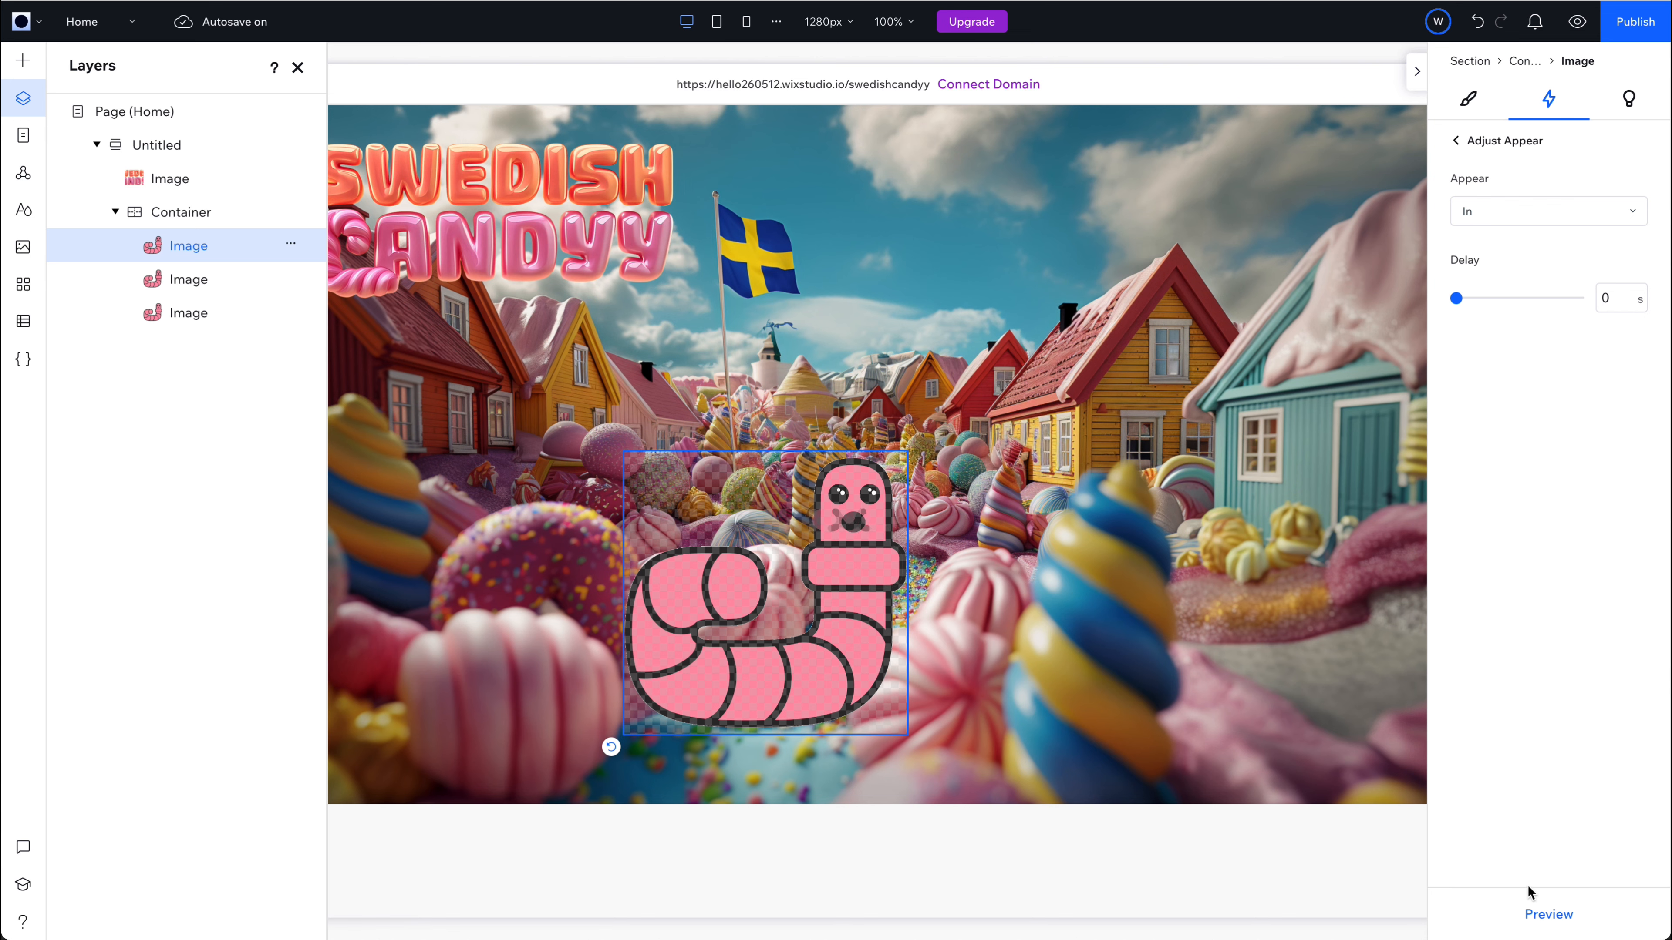
# Publish the site, view the live page to check the worm's hover effect, and return to the editor.
pyautogui.click(1639, 23)
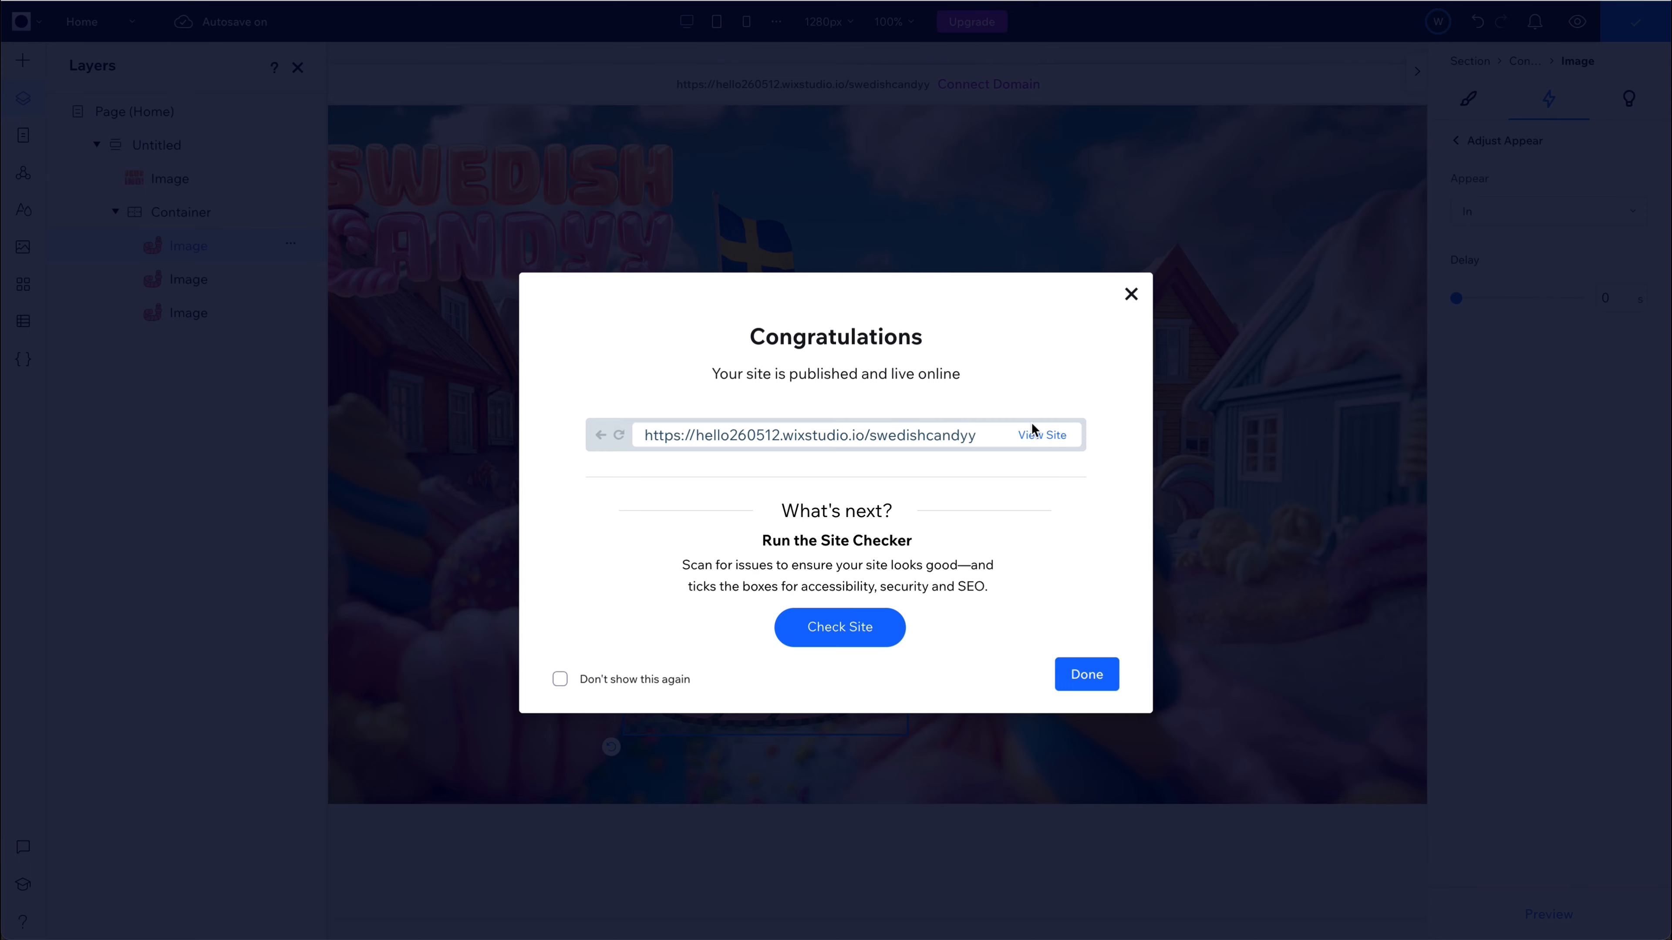
pyautogui.click(1054, 432)
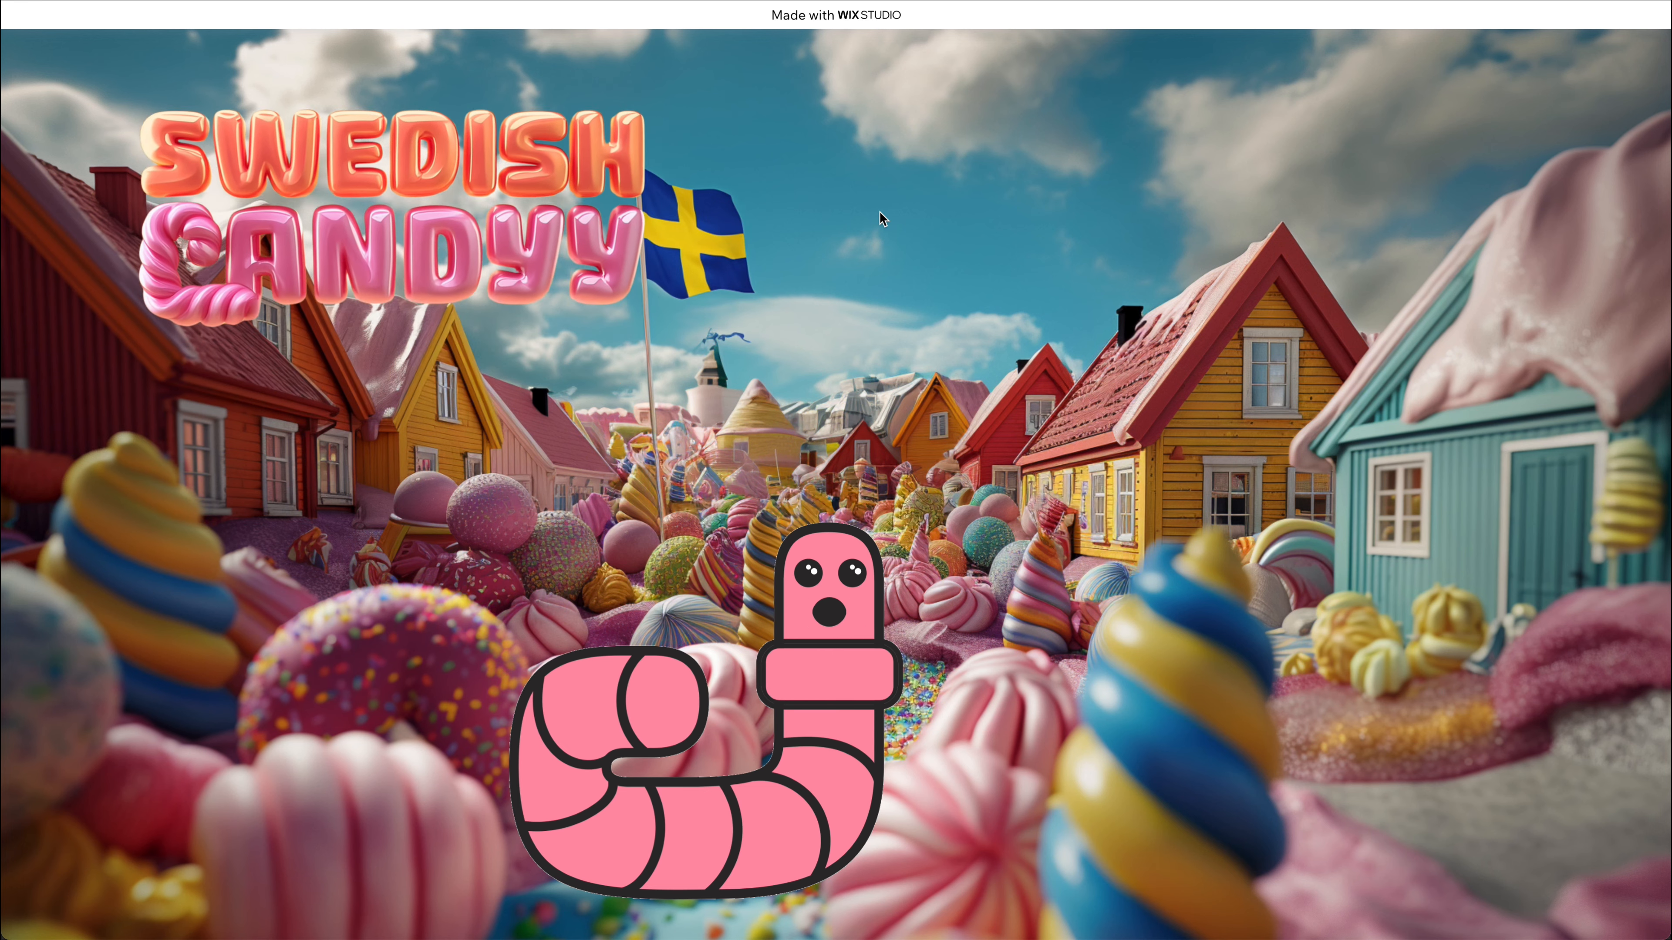
pyautogui.press('super+w')
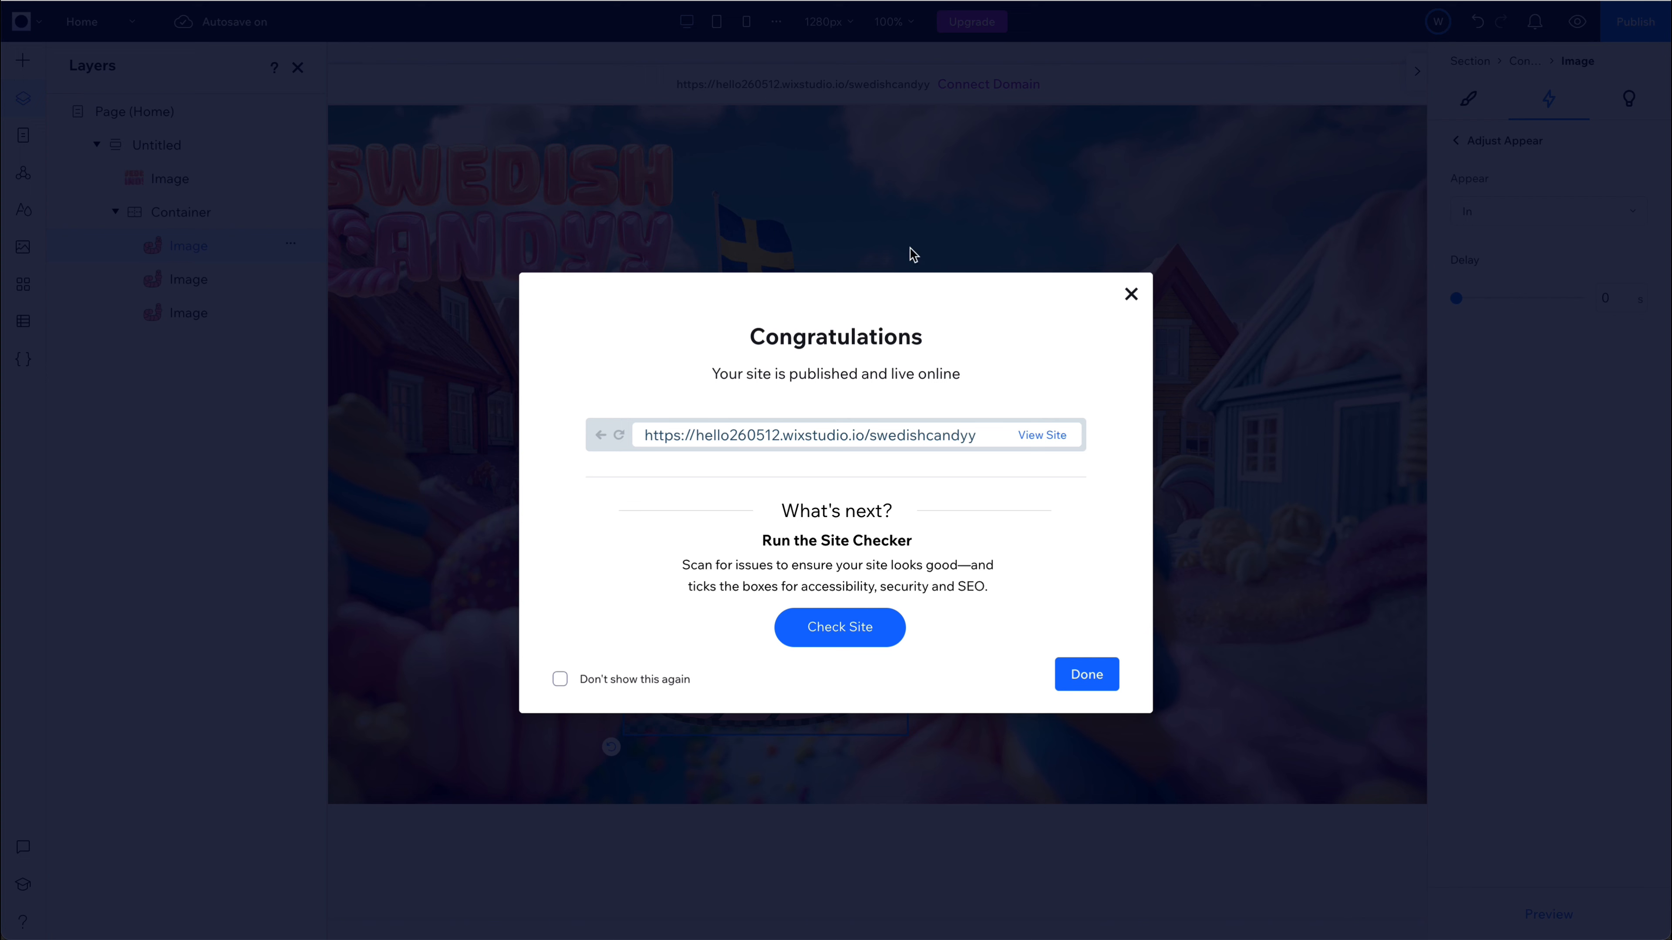
pyautogui.click(1129, 295)
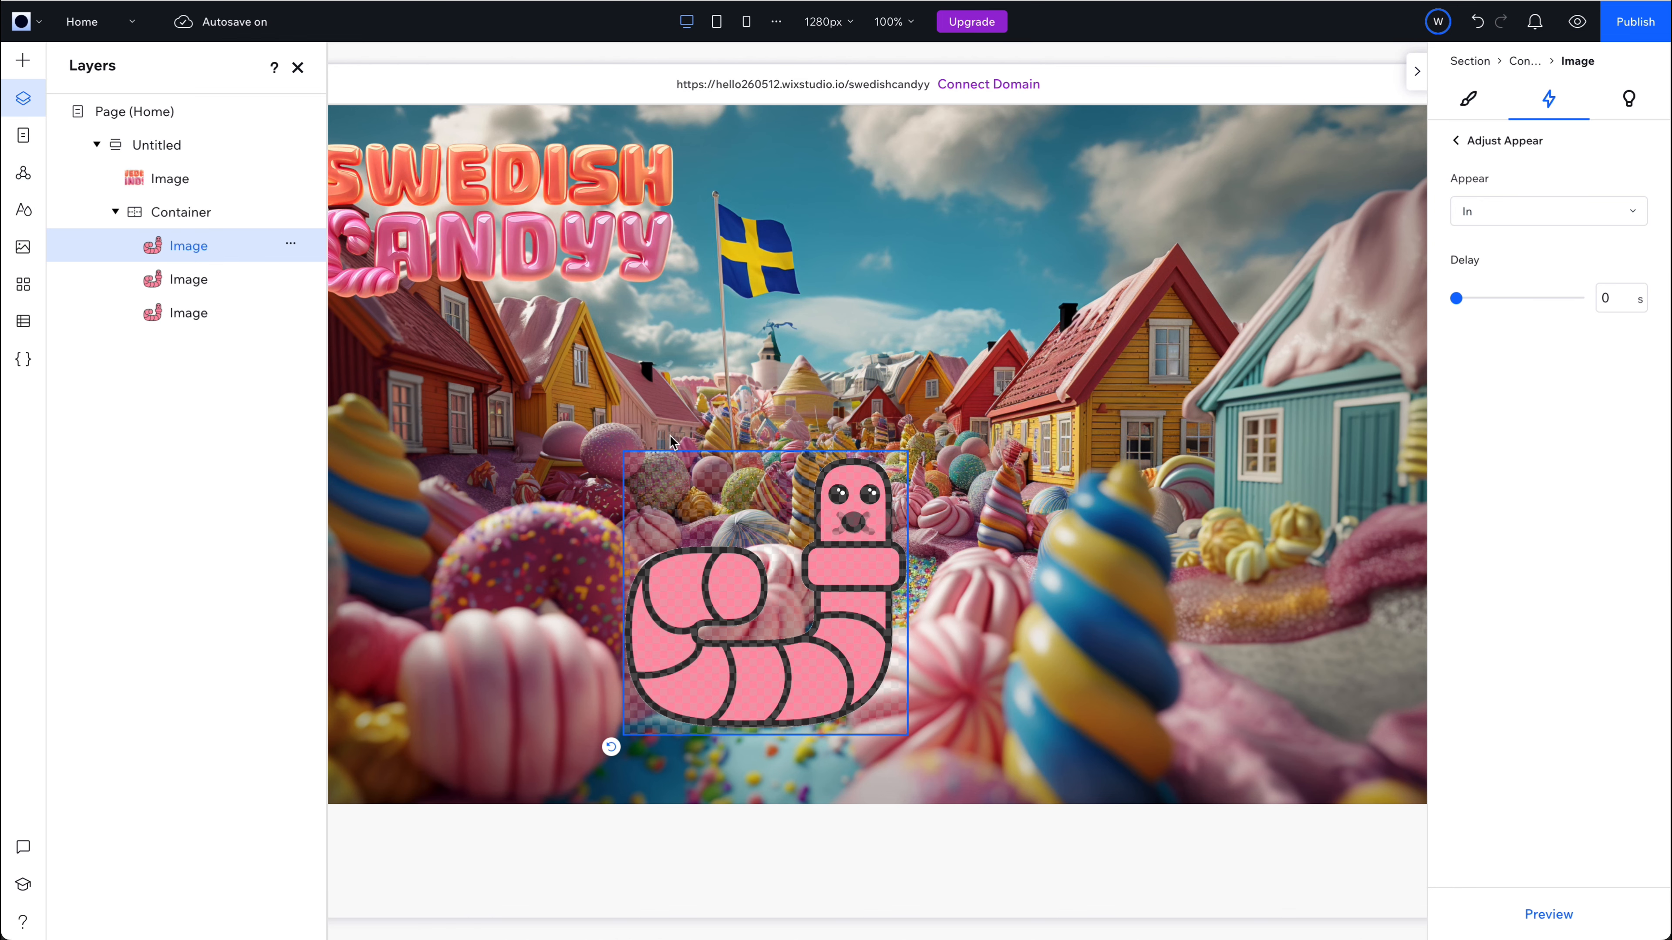
# Add a hover trigger to the worm container that animates the gaping worm image with the Appear preset.
pyautogui.click(192, 217)
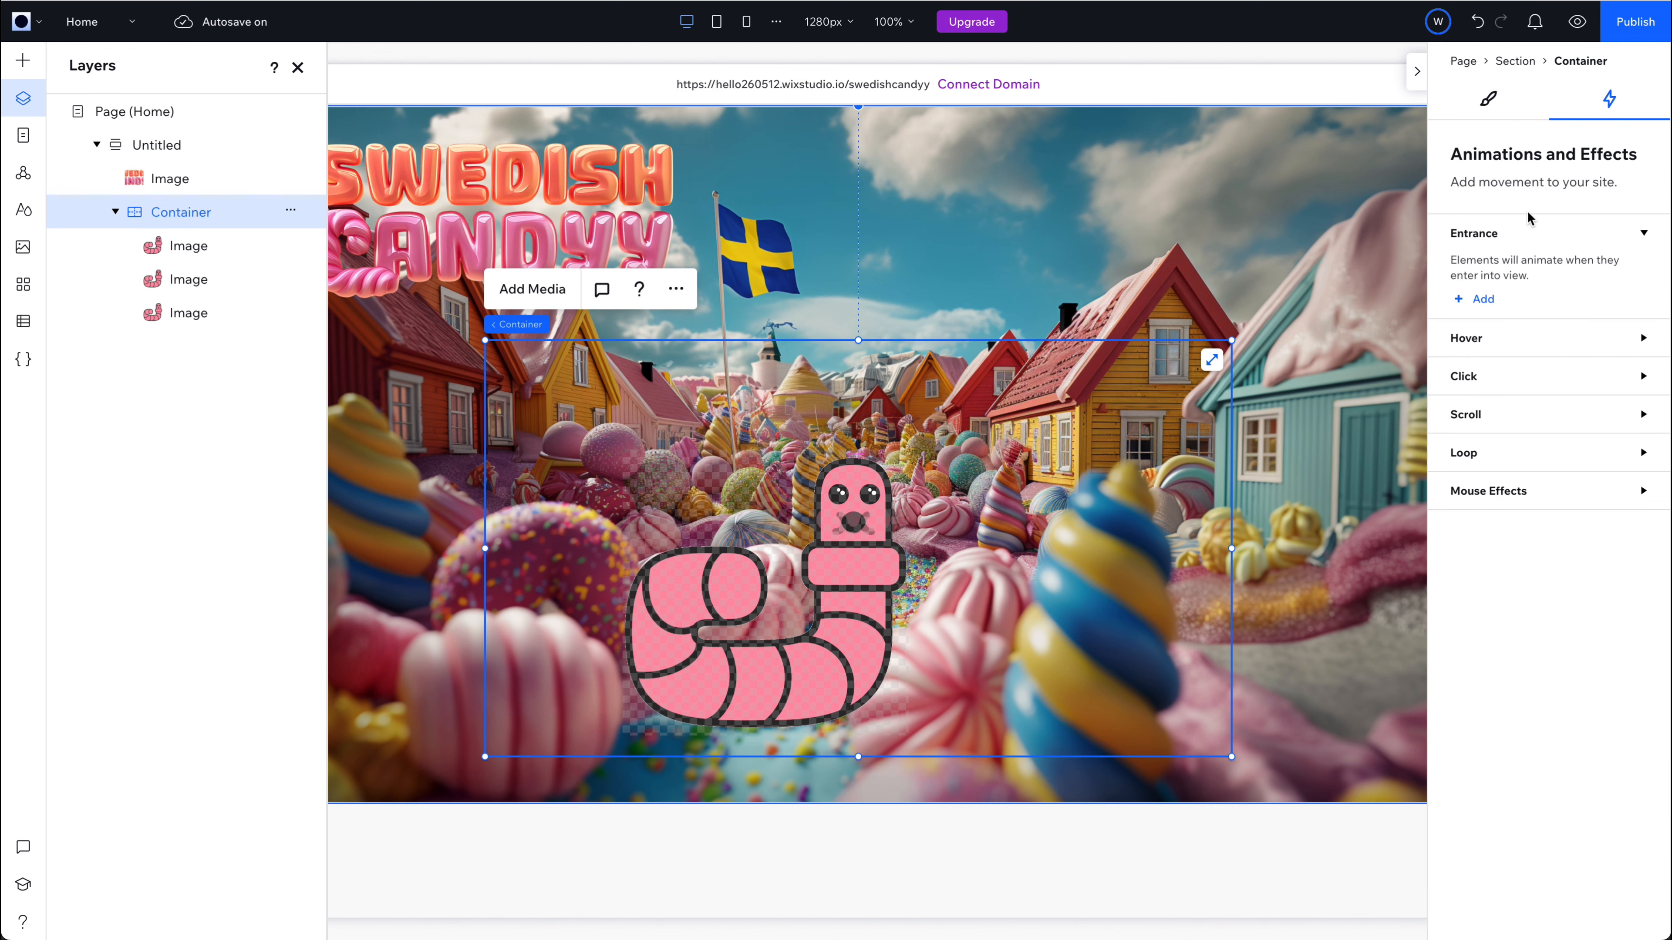
pyautogui.click(1489, 337)
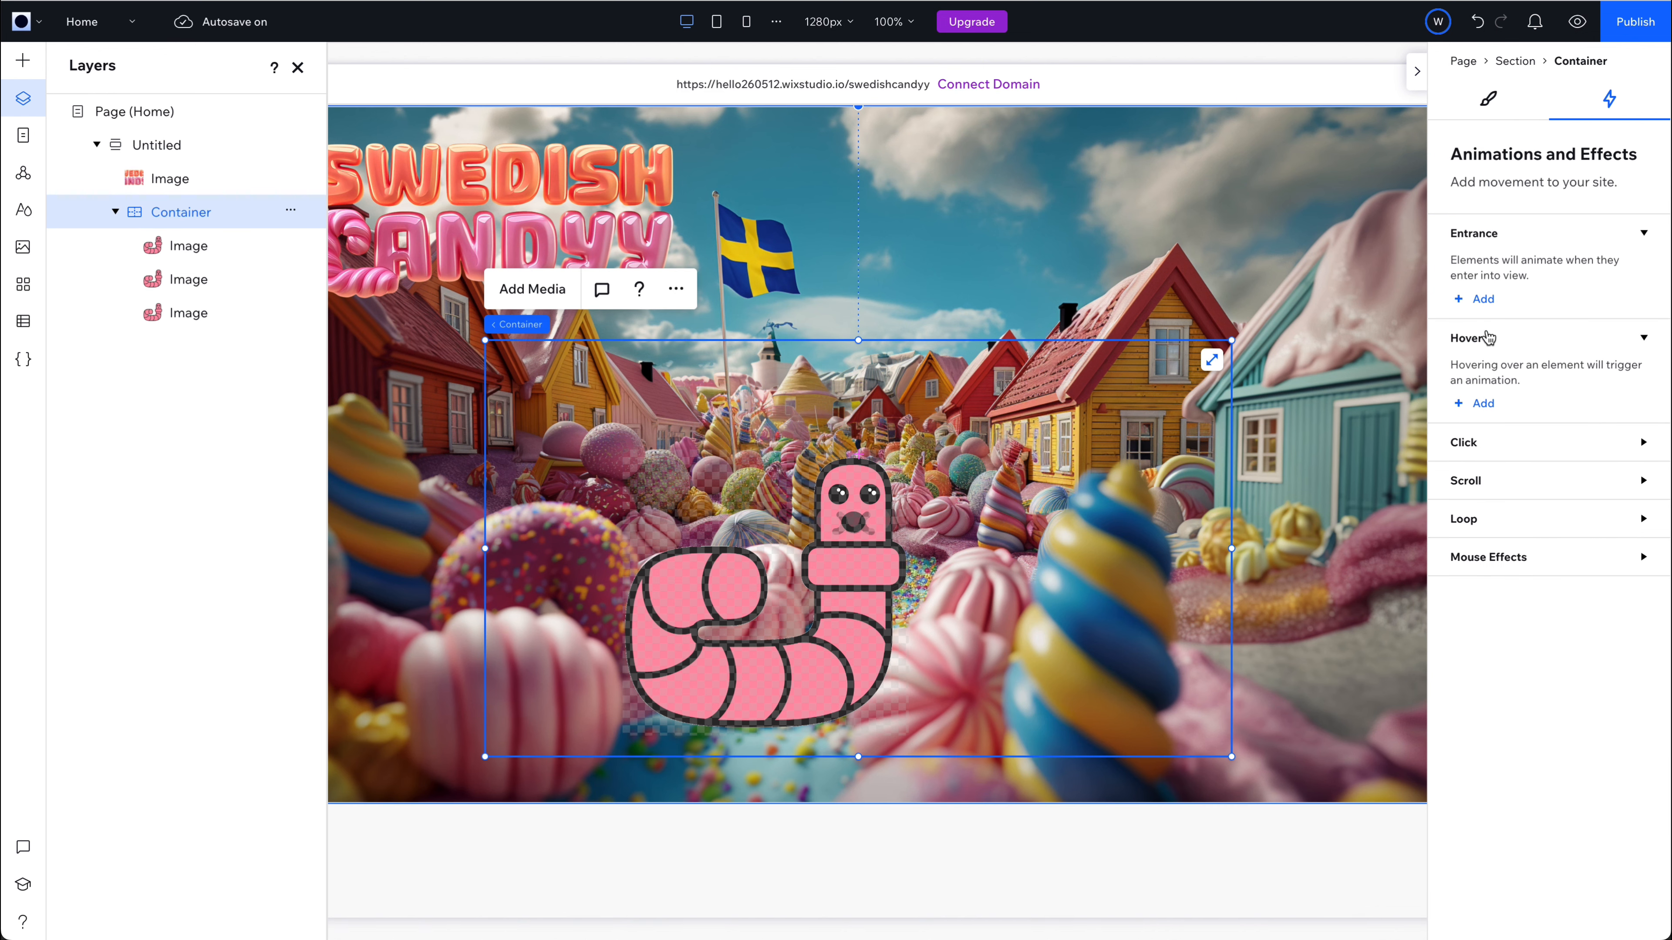
pyautogui.click(1487, 403)
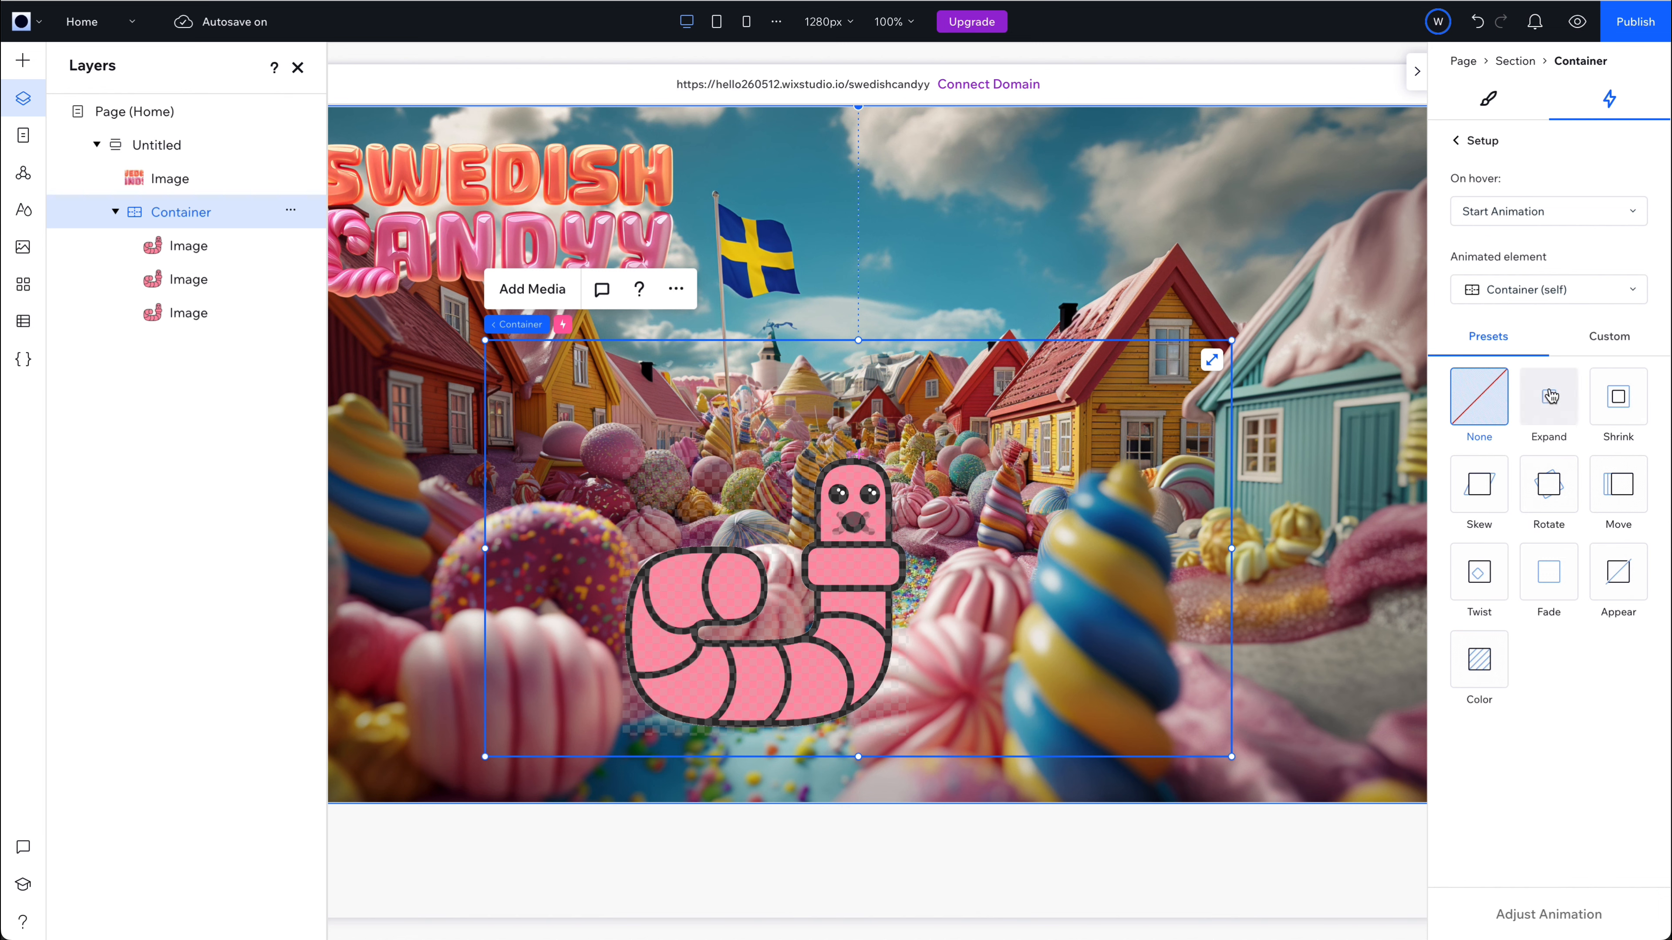
pyautogui.click(1547, 298)
pyautogui.scroll(-1, 1513, 421)
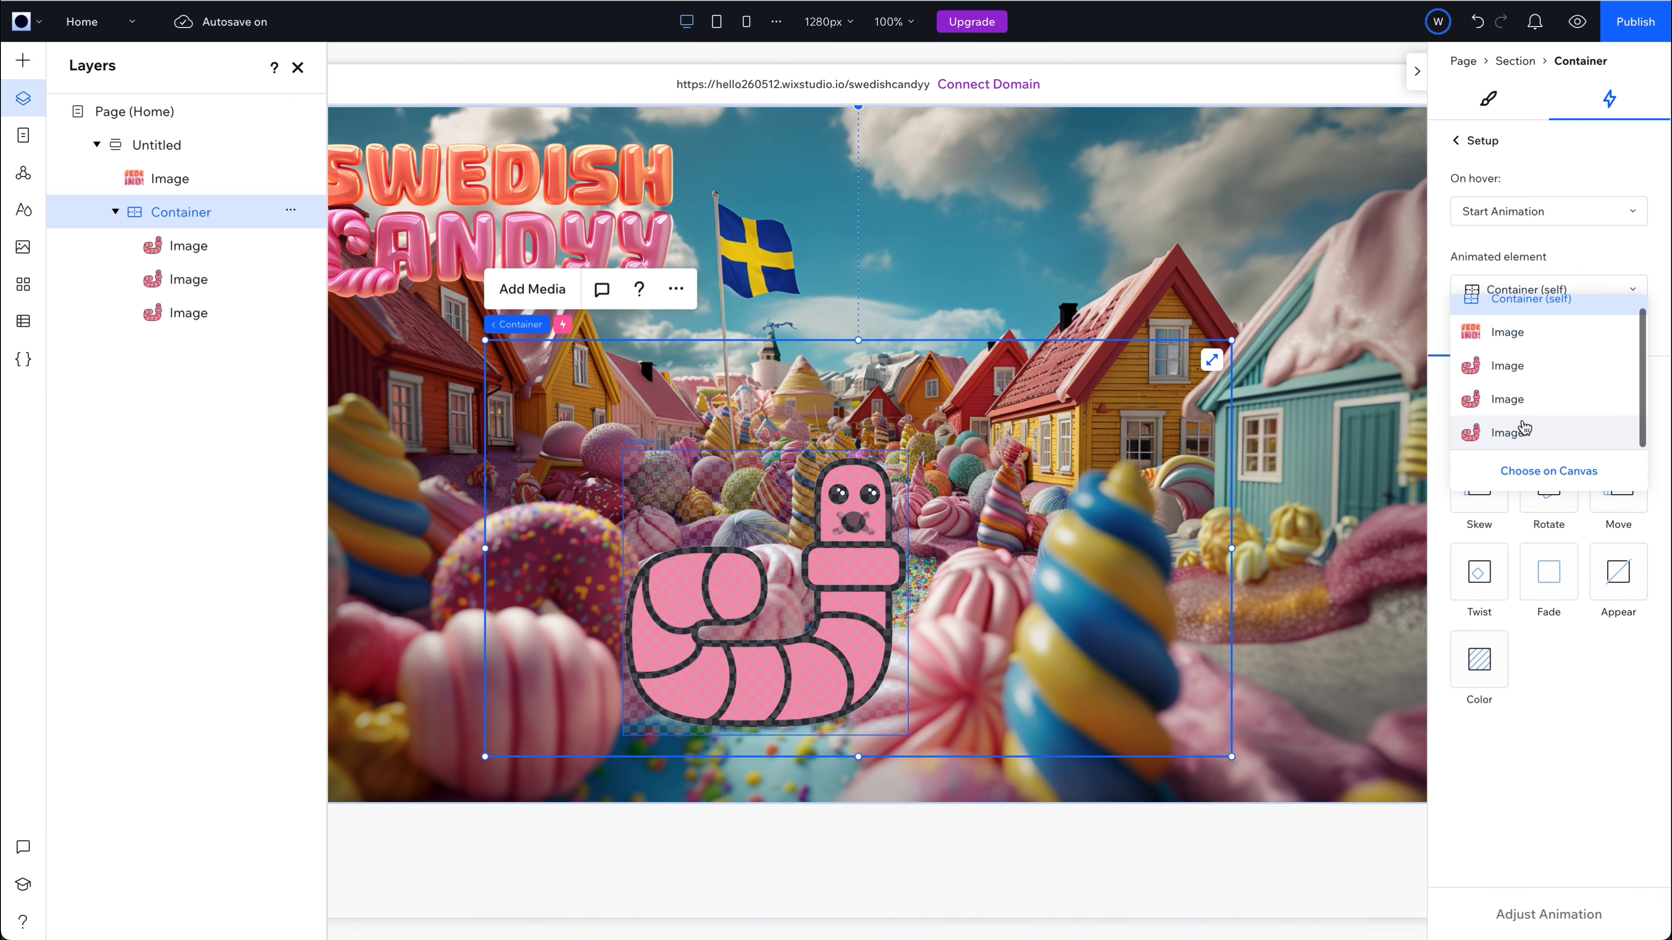
pyautogui.click(1507, 400)
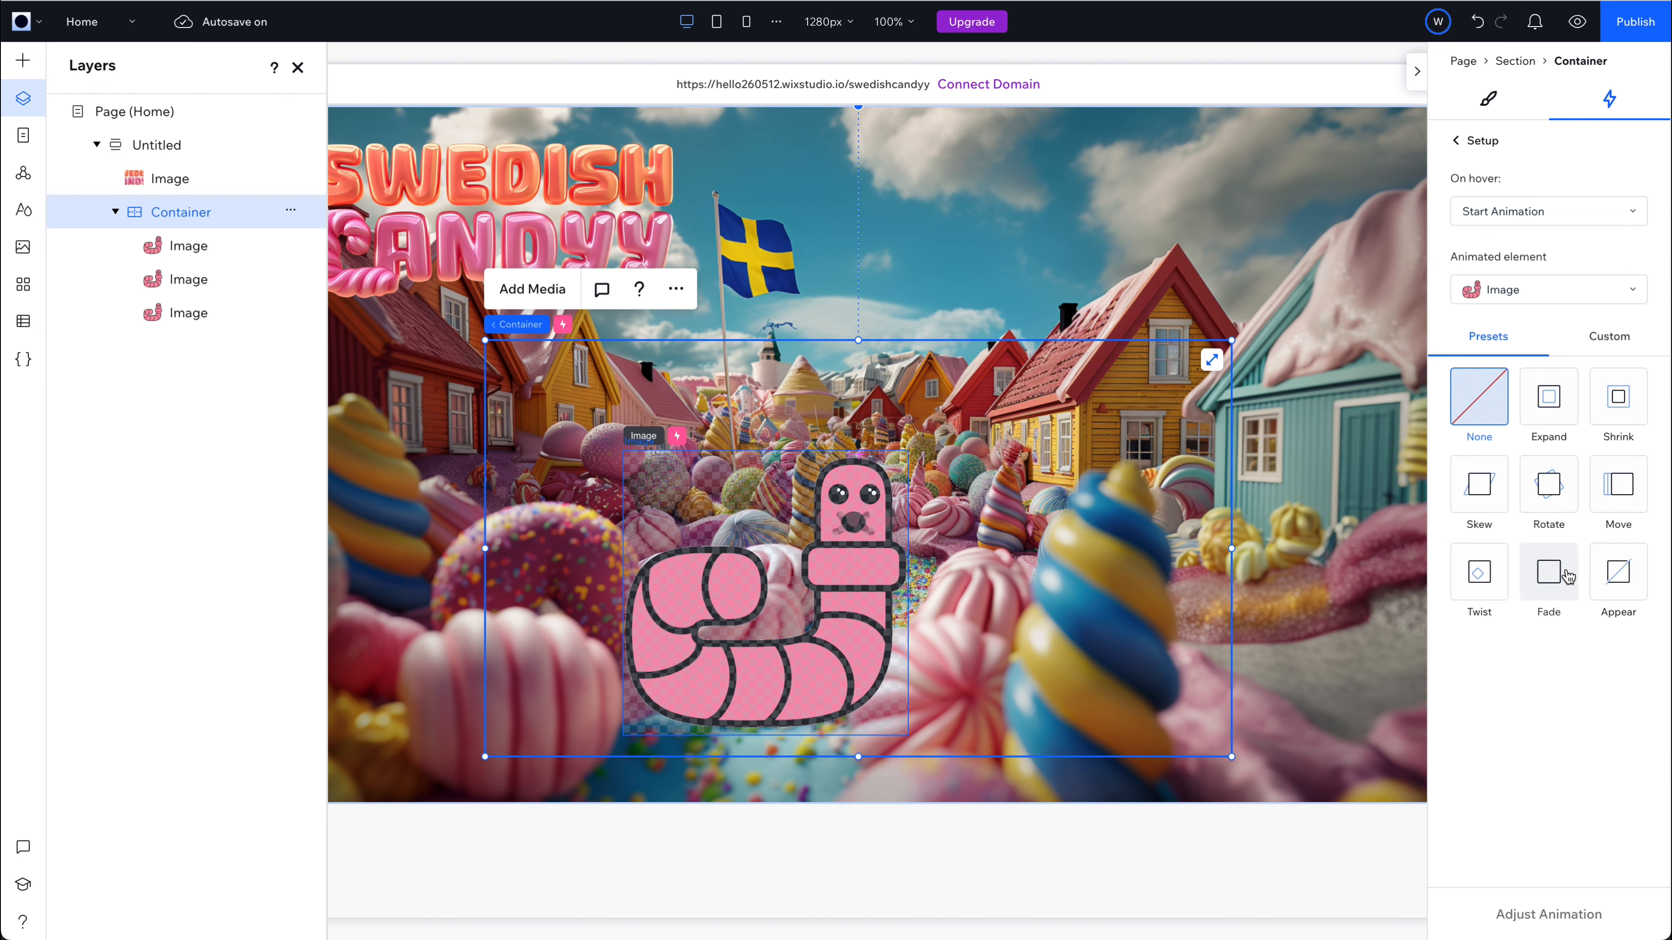
pyautogui.click(1620, 595)
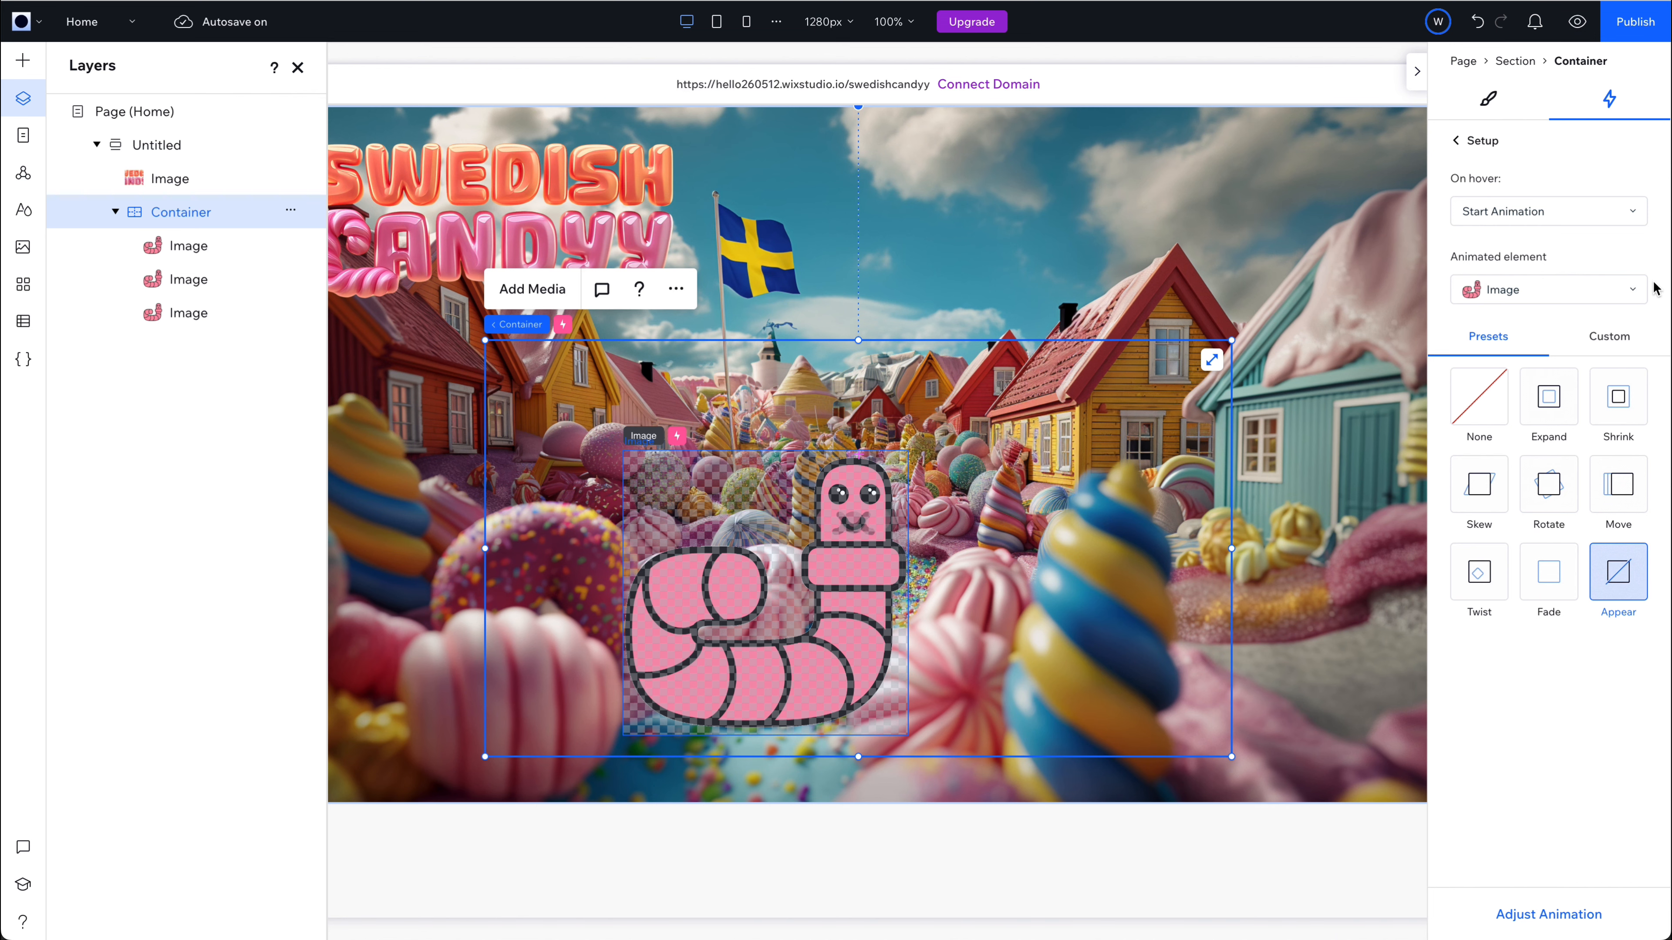
# Set the candy image swedish candy (1).png from the site files as the hero section's custom cursor.
pyautogui.click(1021, 249)
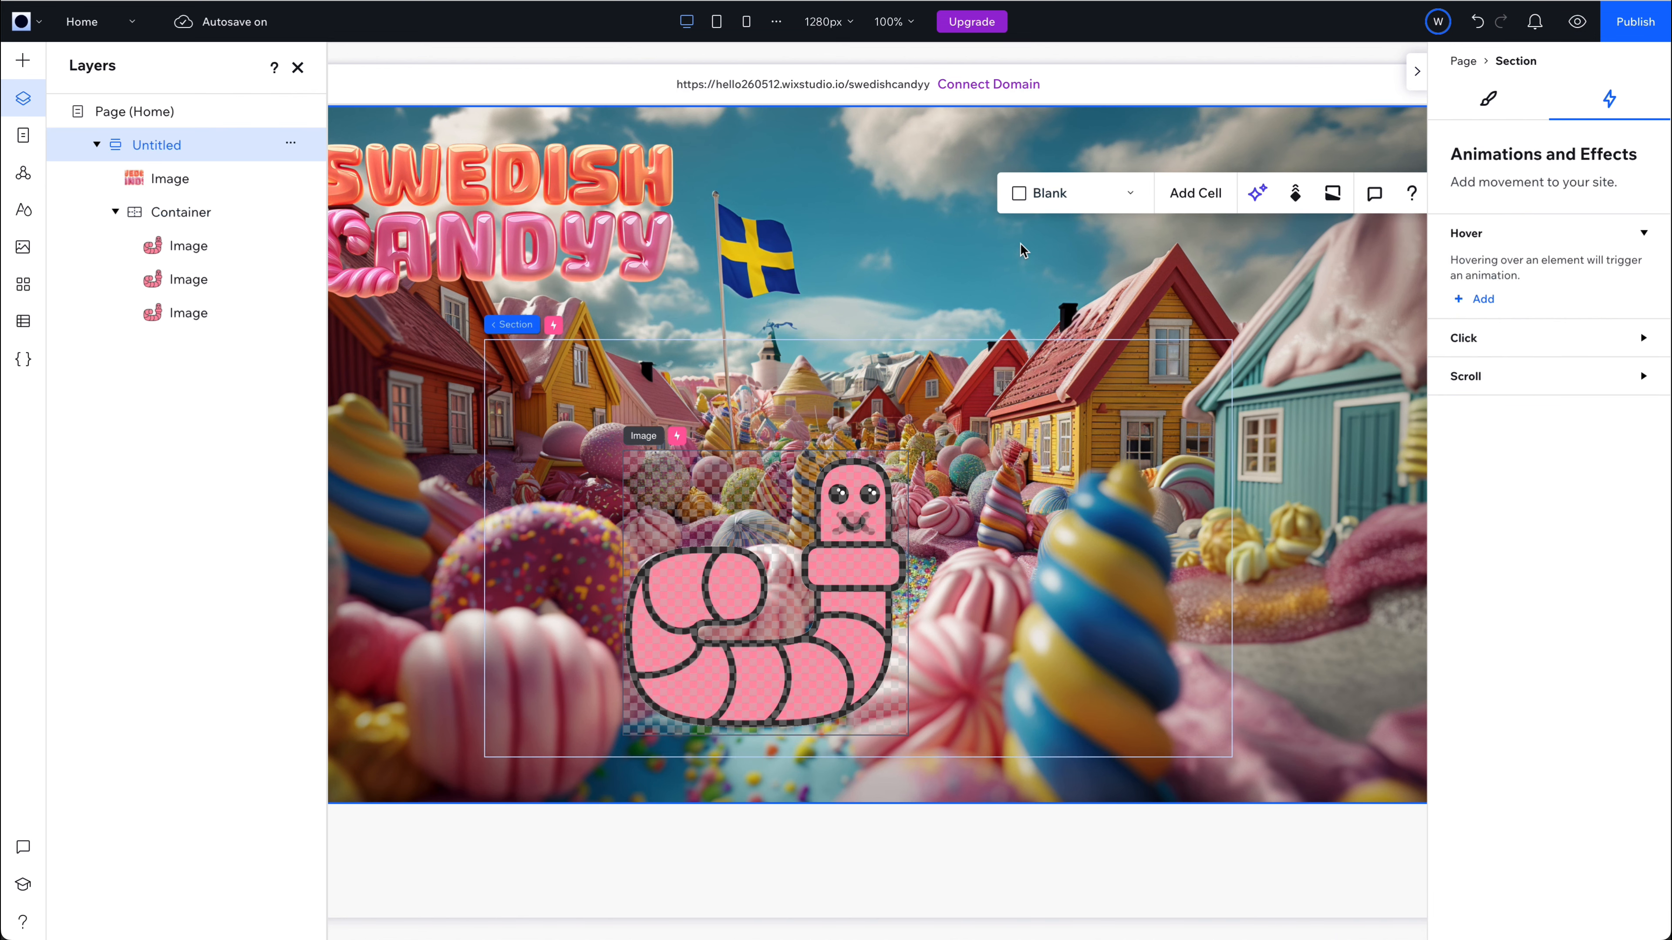
pyautogui.click(1489, 104)
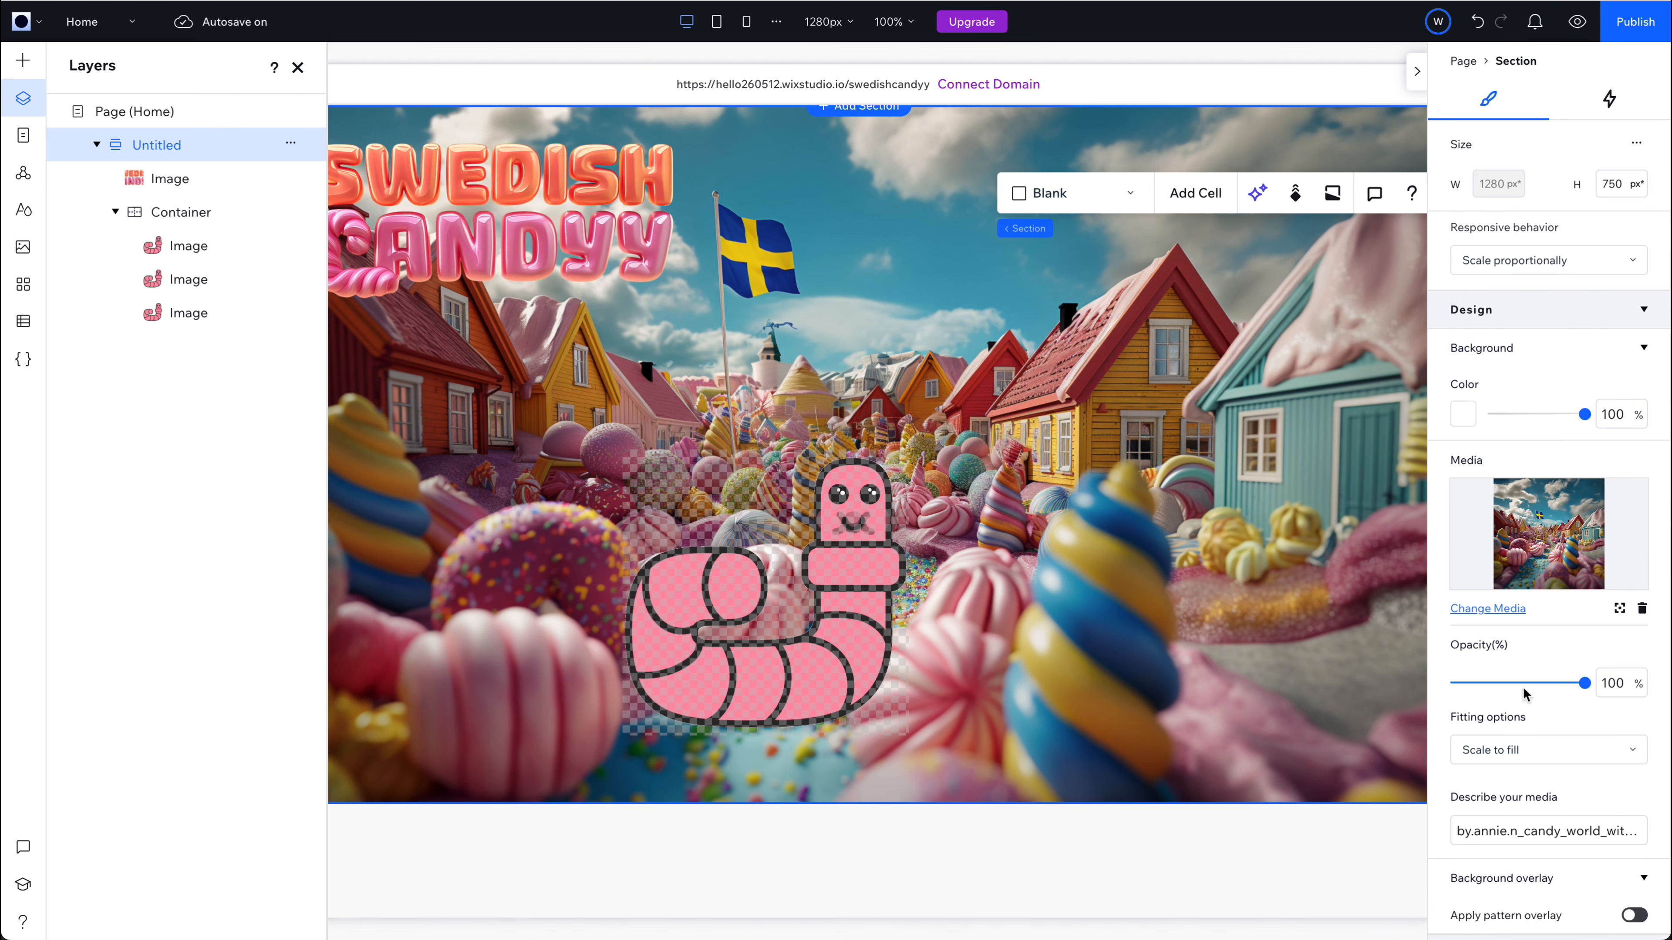
pyautogui.scroll(-10, 1508, 823)
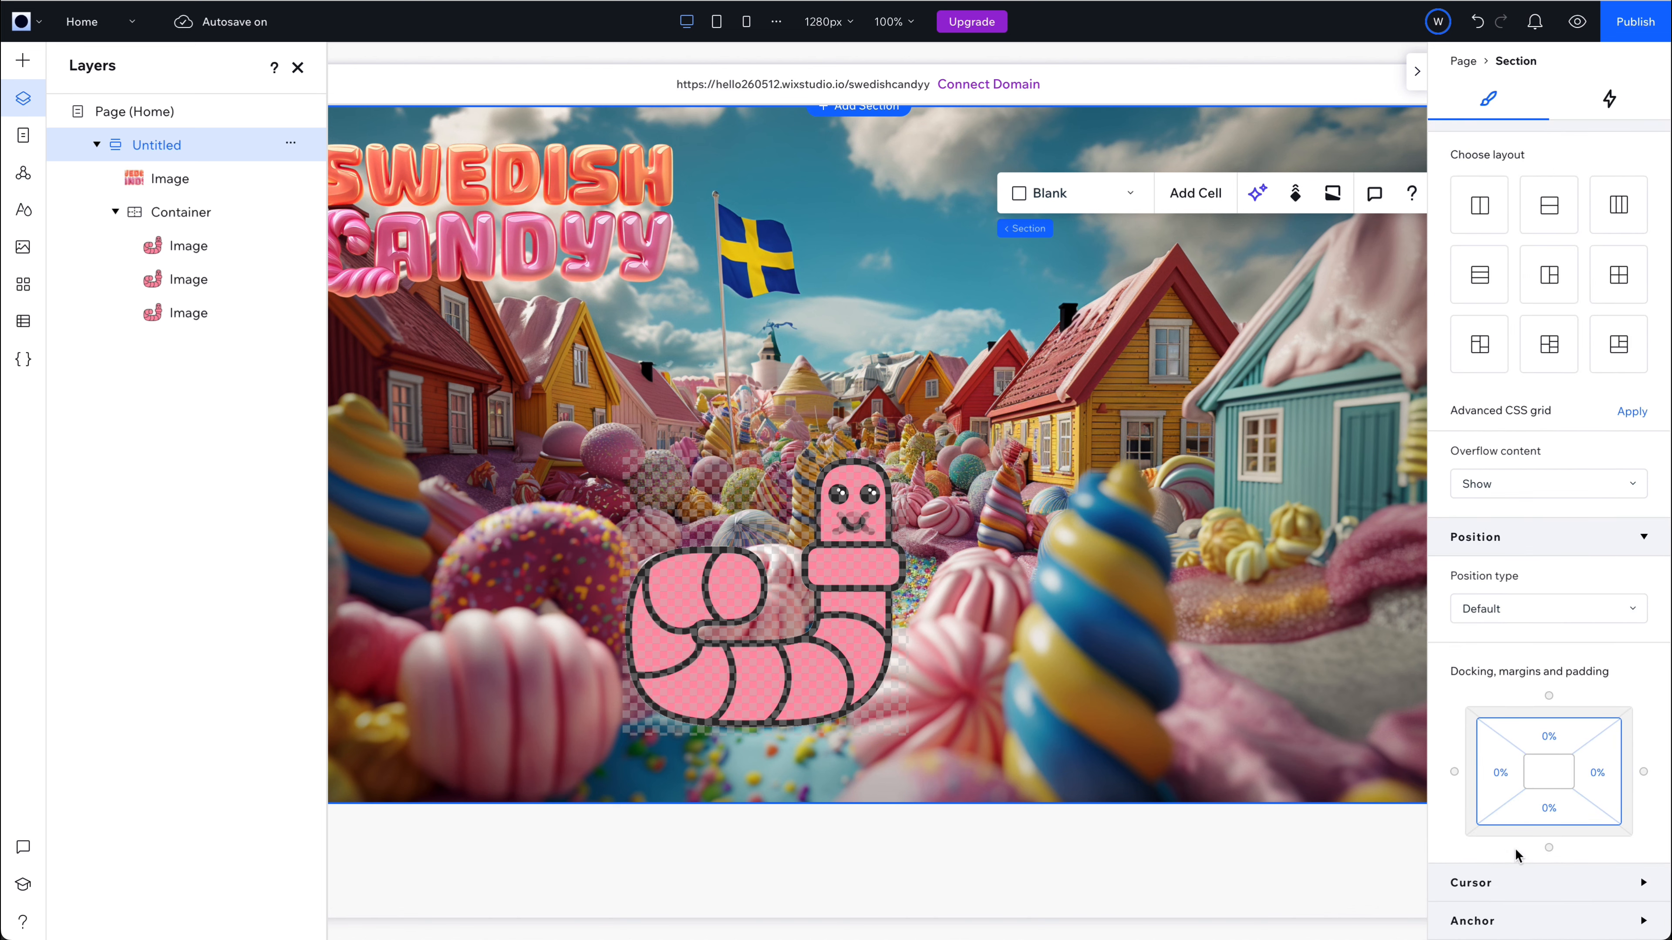
pyautogui.click(1496, 885)
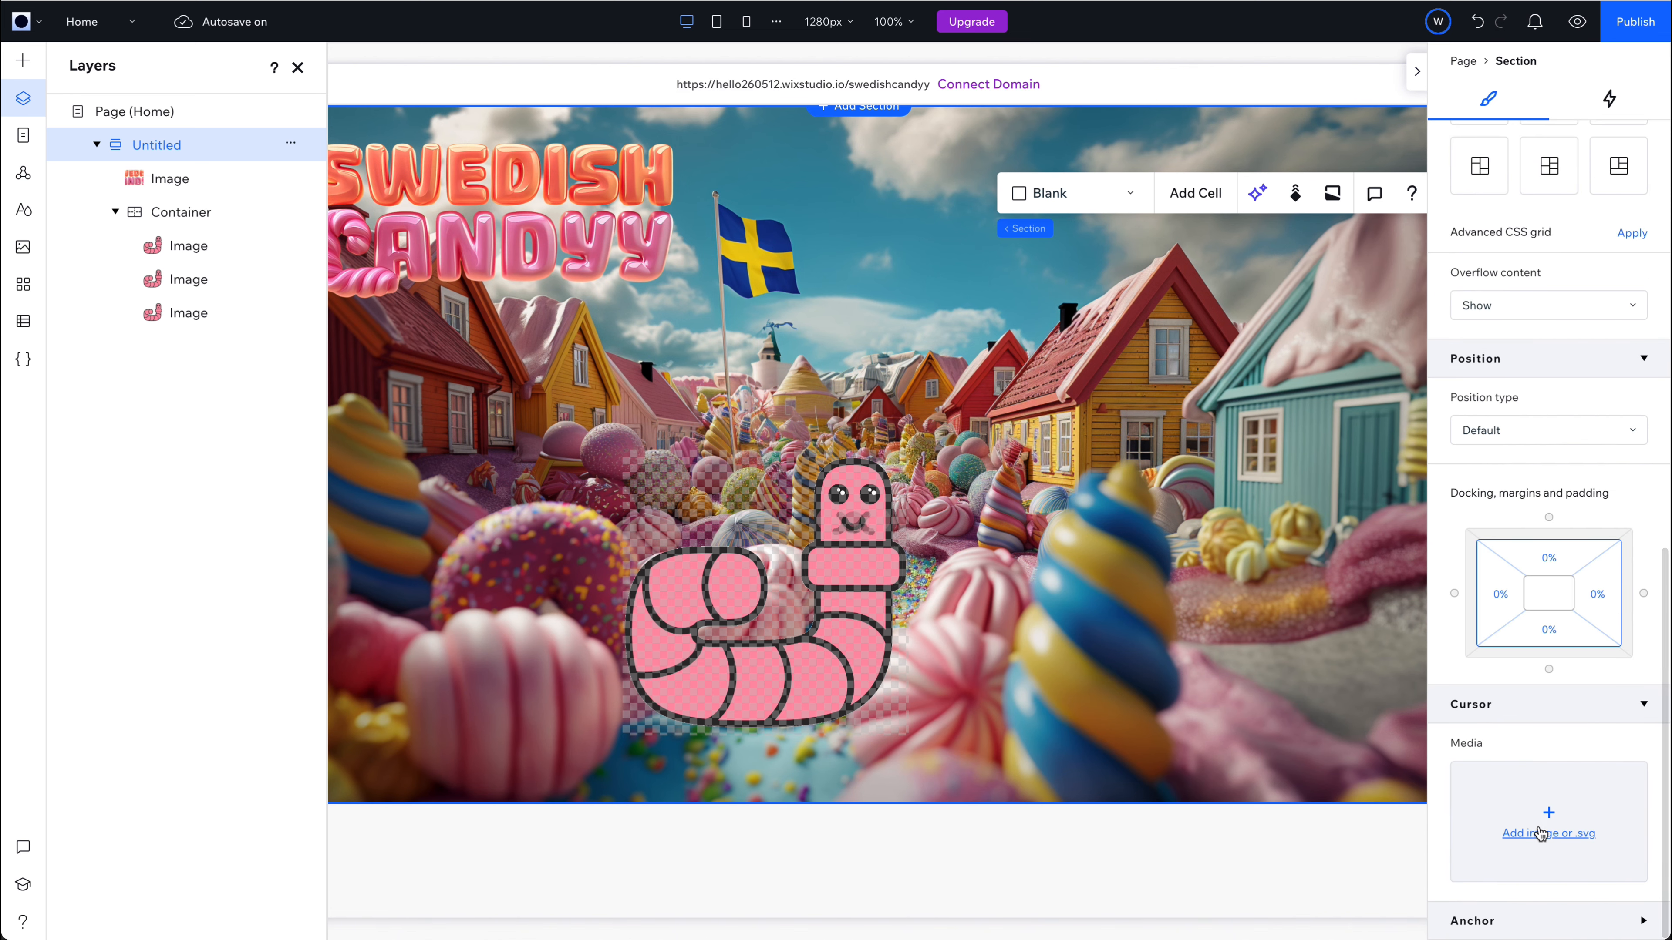
pyautogui.click(1547, 829)
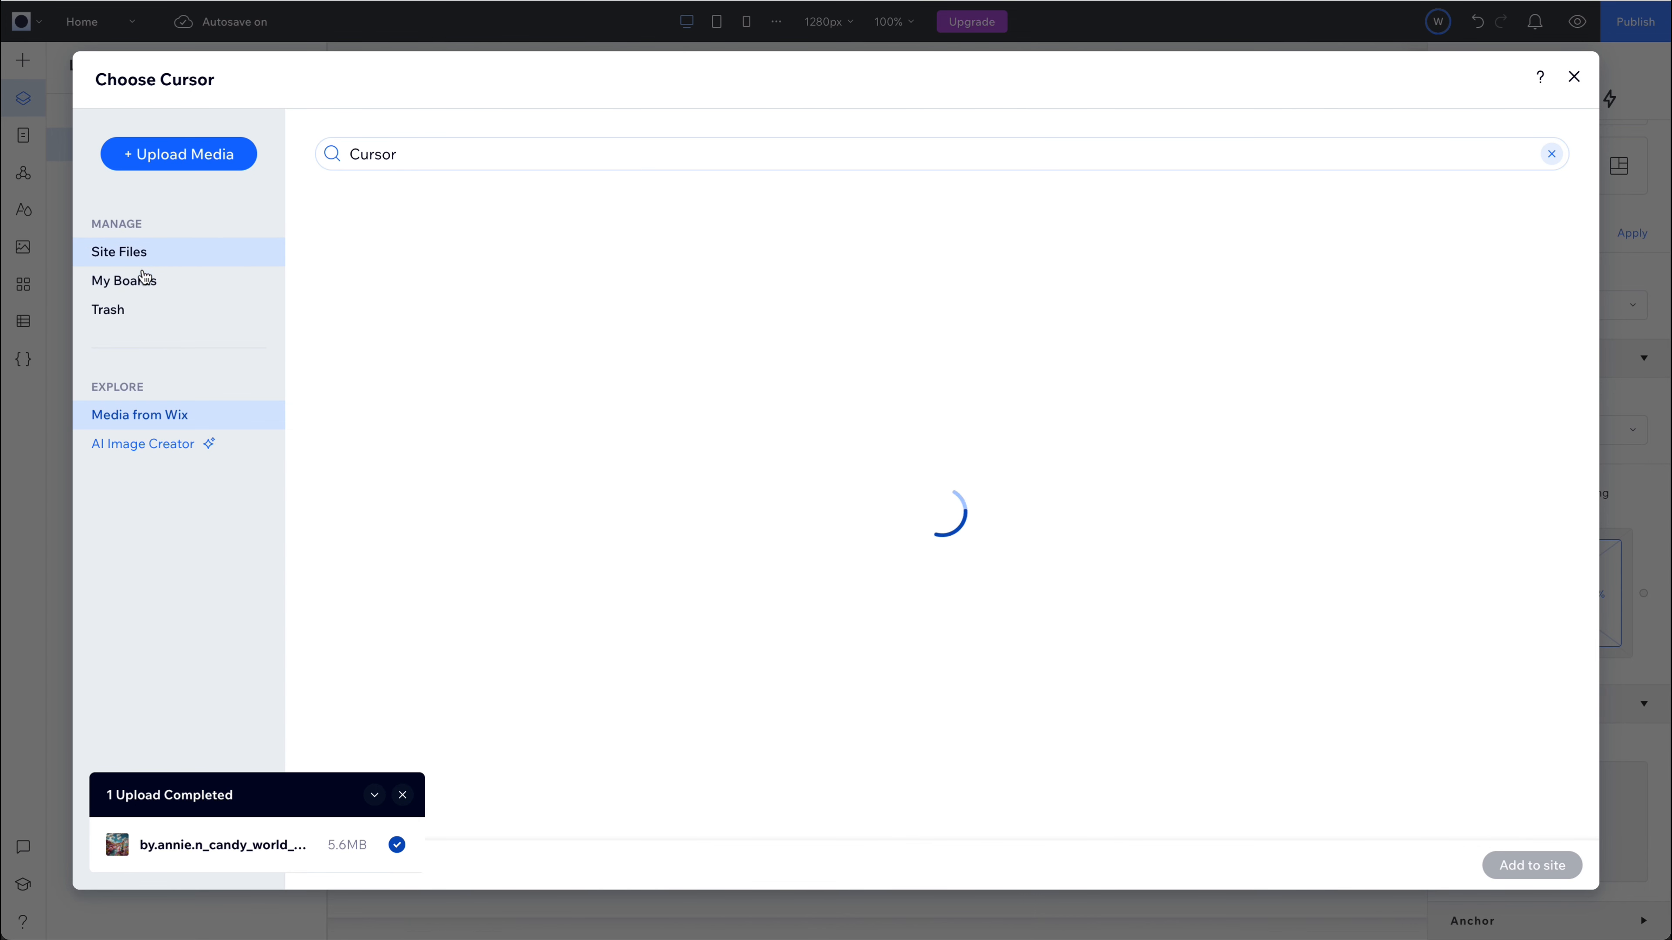
pyautogui.click(130, 257)
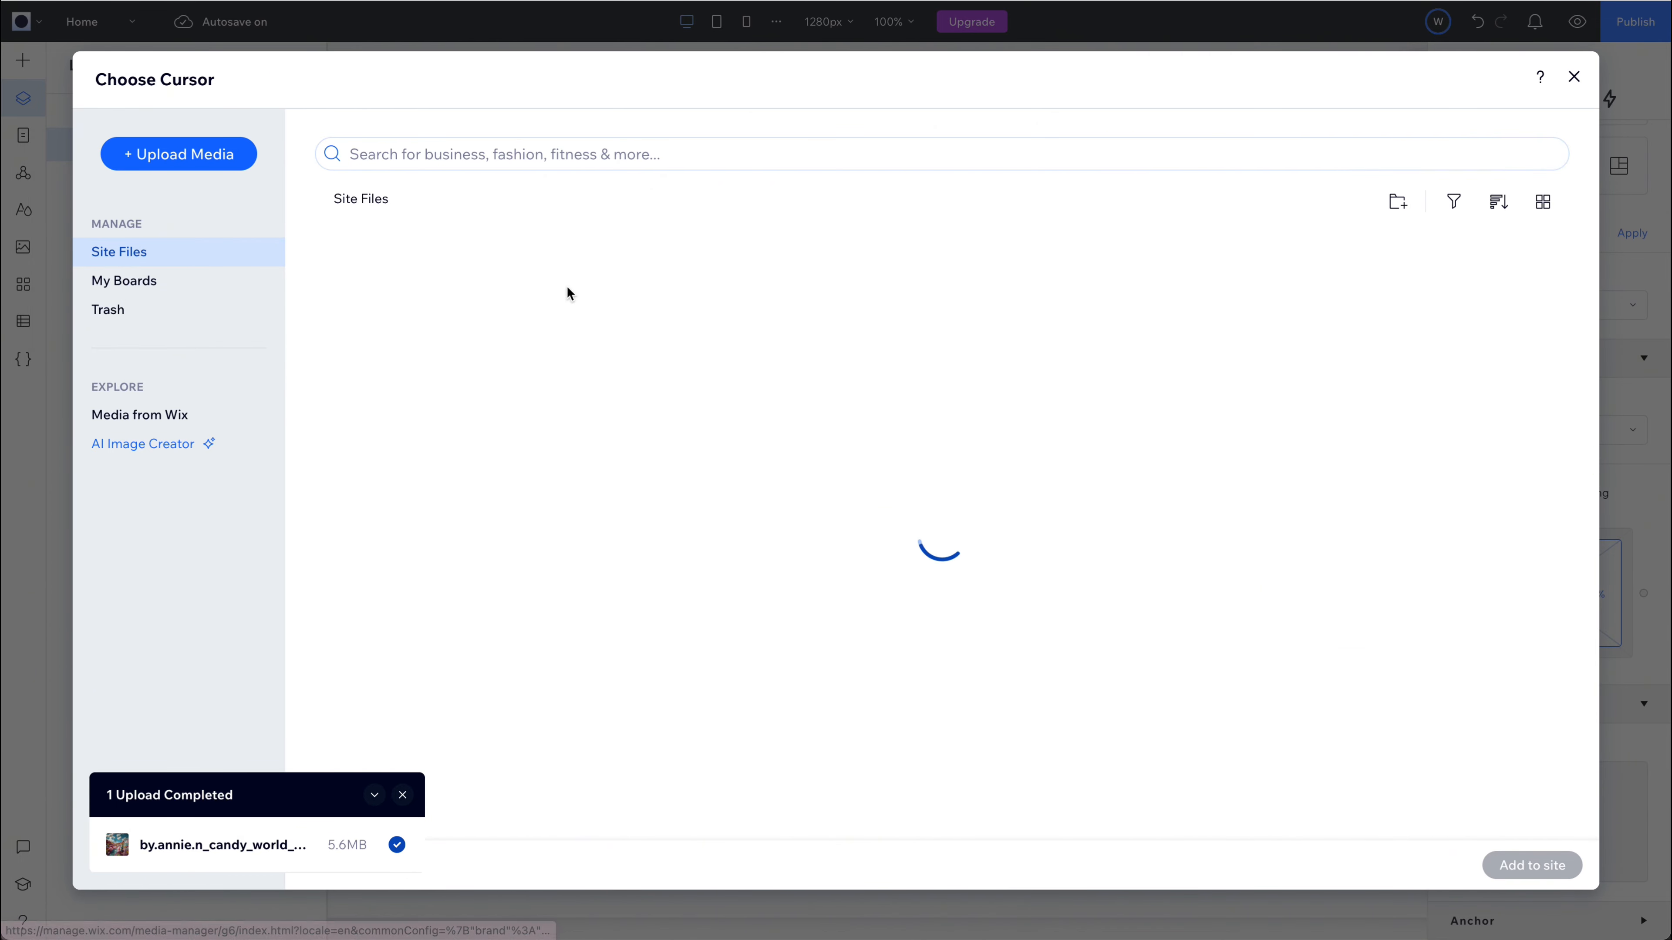
pyautogui.click(708, 299)
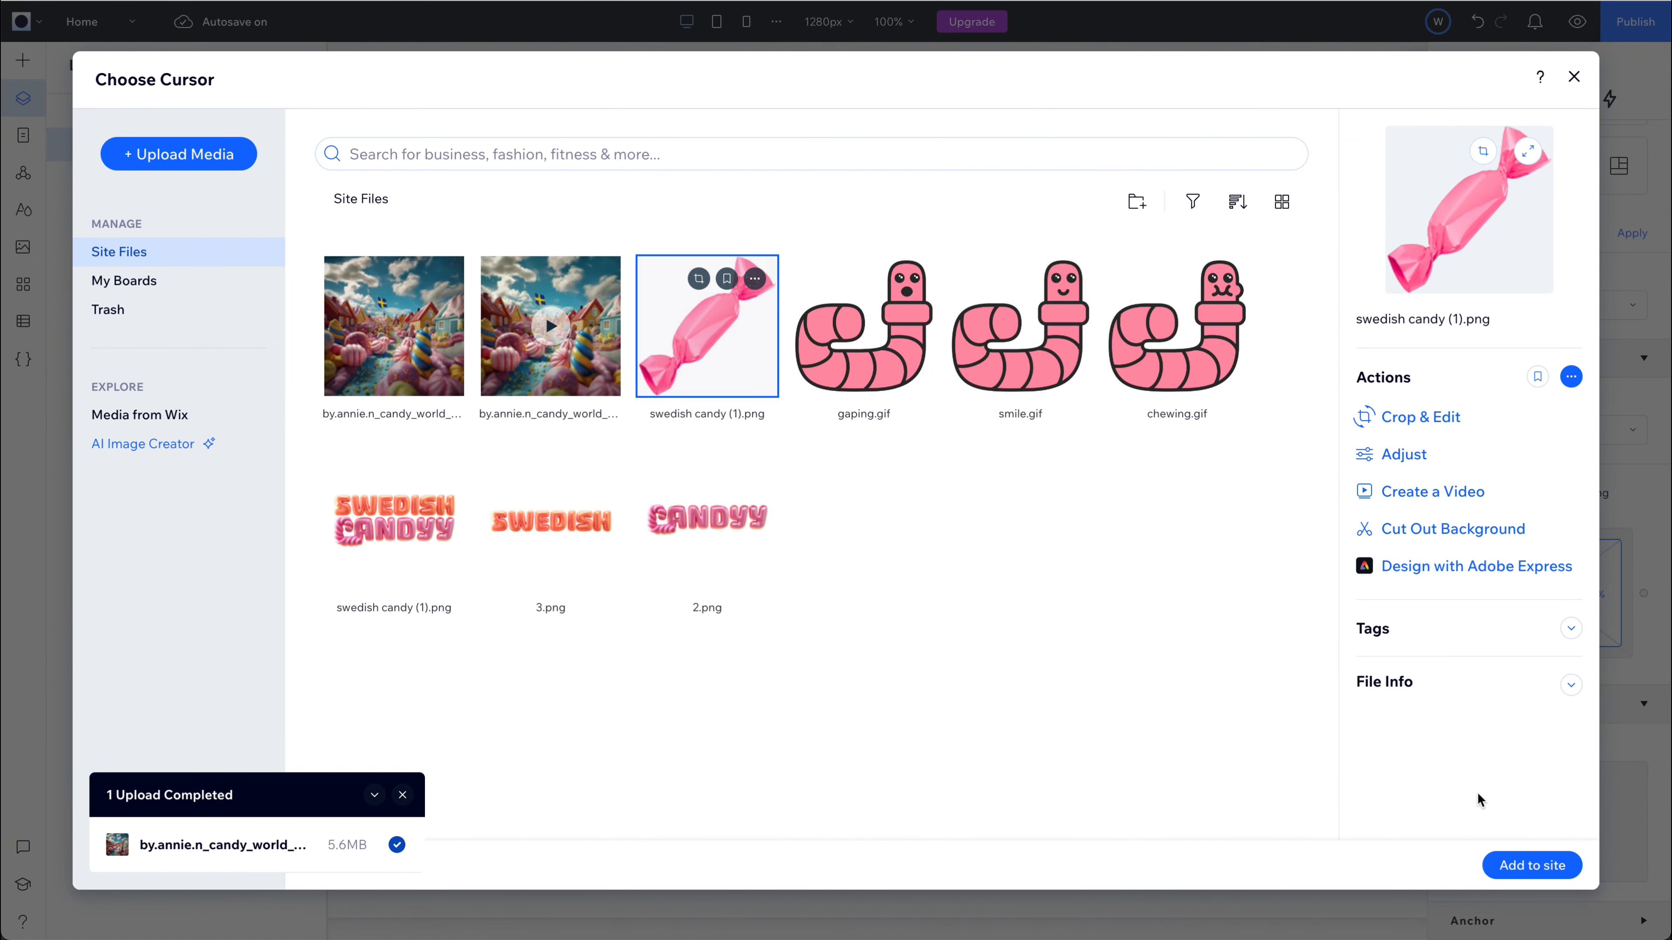
pyautogui.click(1520, 861)
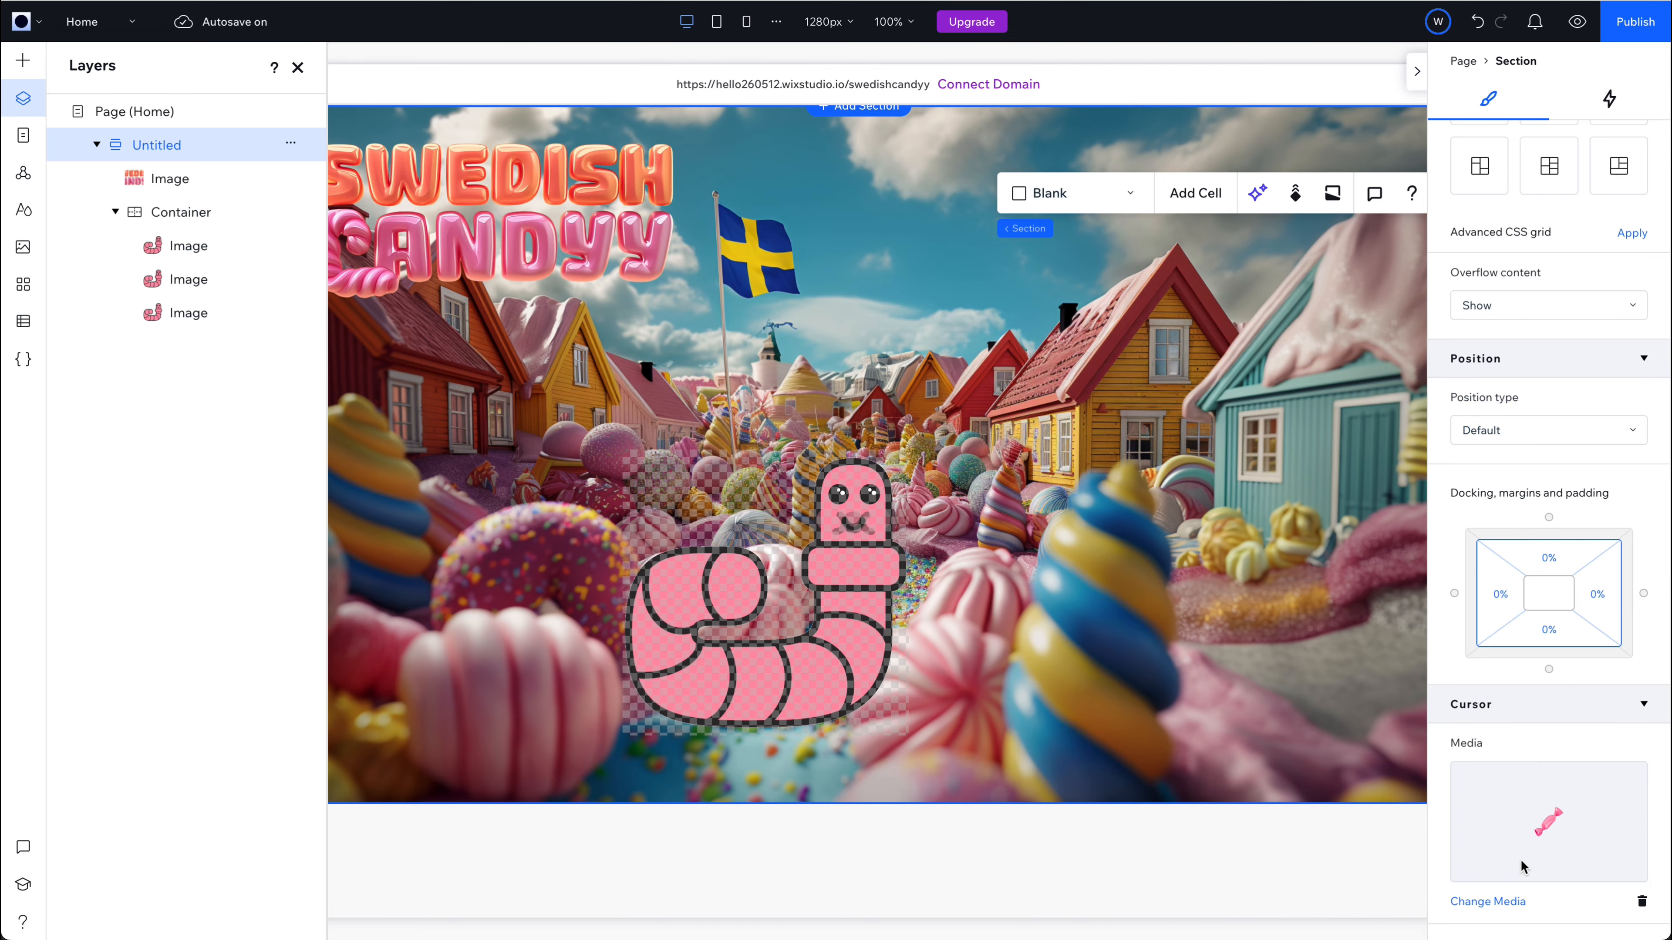
# Set the section's cursor size to 128 px and publish the site.
pyautogui.scroll(-2, 1538, 872)
pyautogui.moveTo(1481, 871); pyautogui.dragTo(1584, 871)
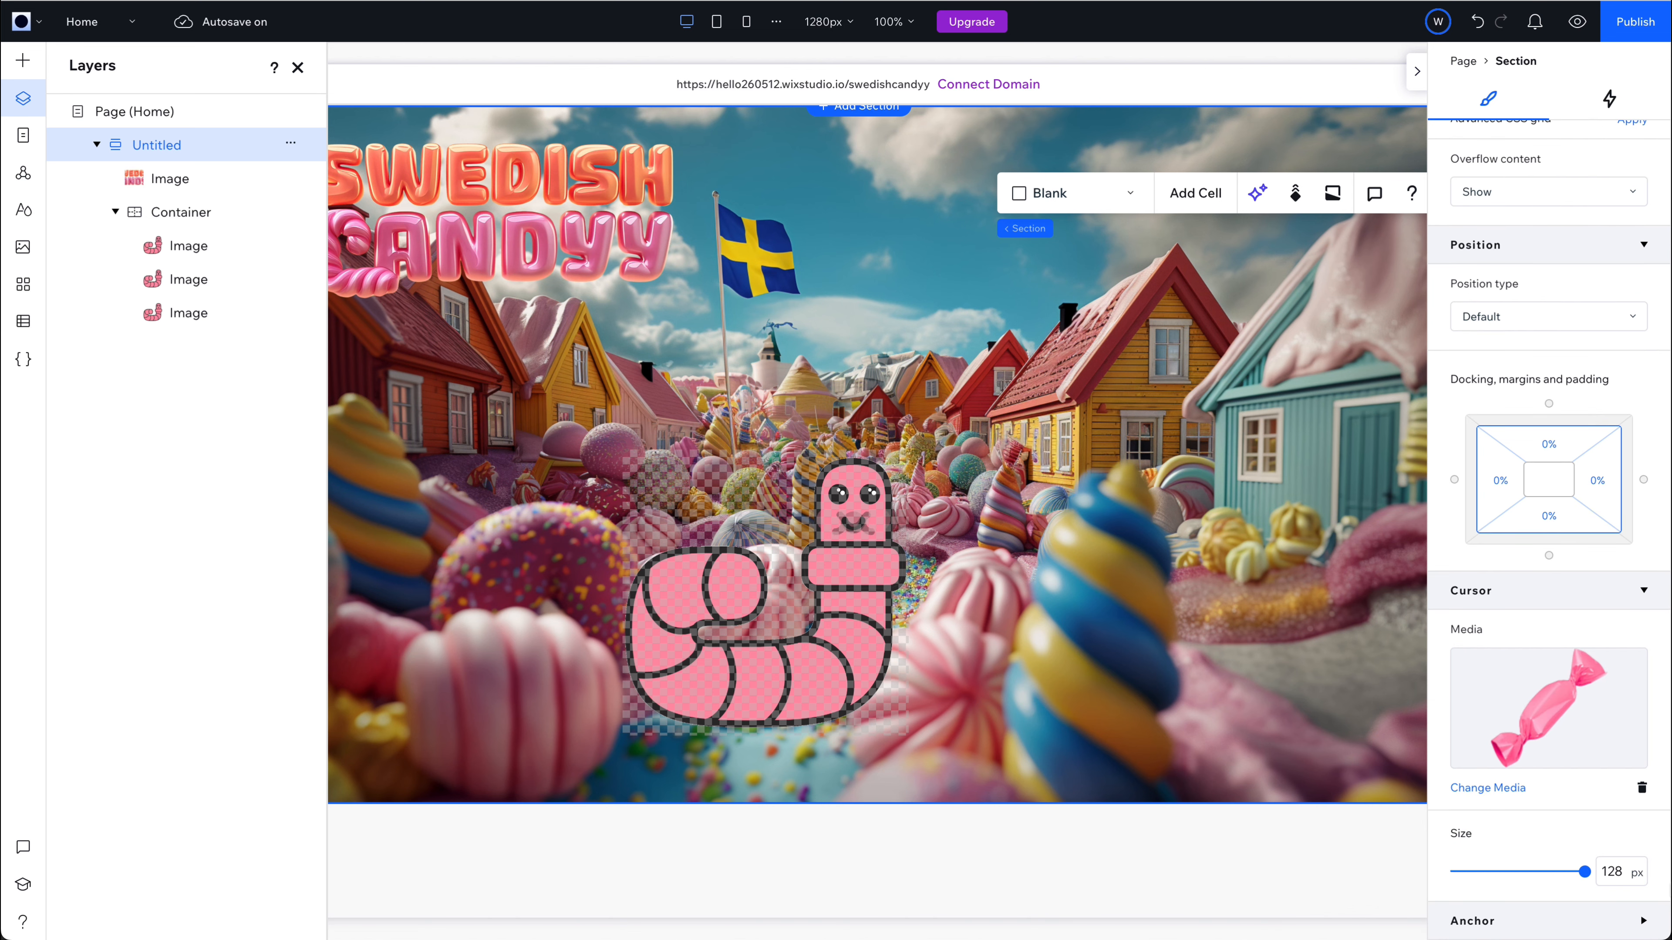
pyautogui.click(1637, 25)
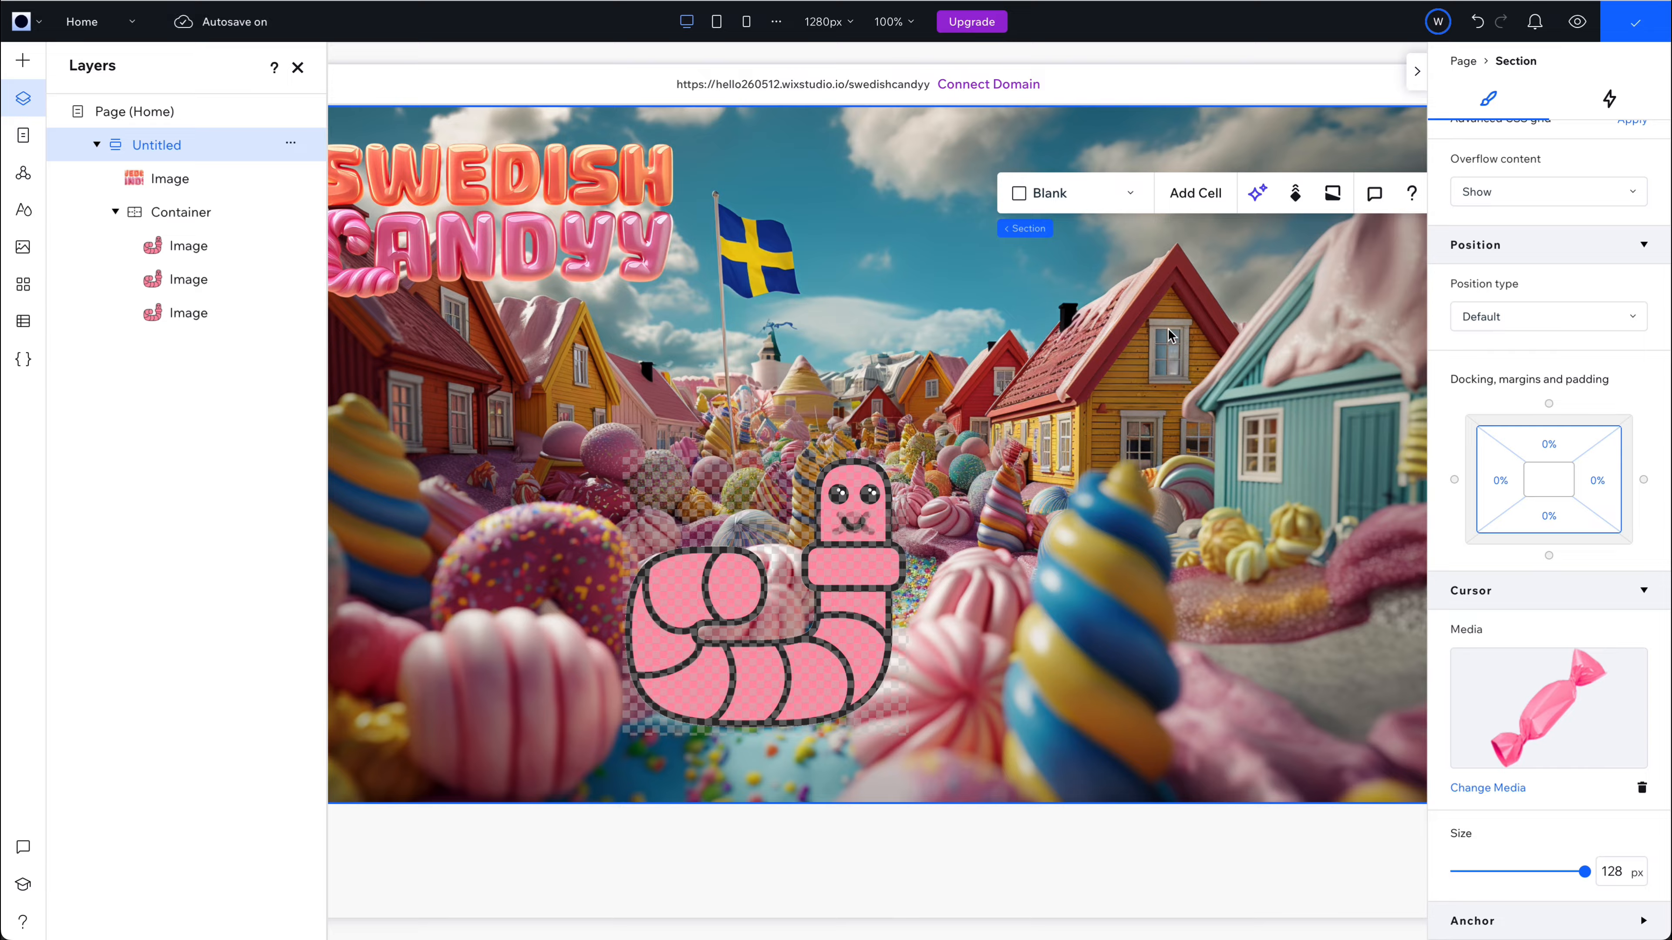